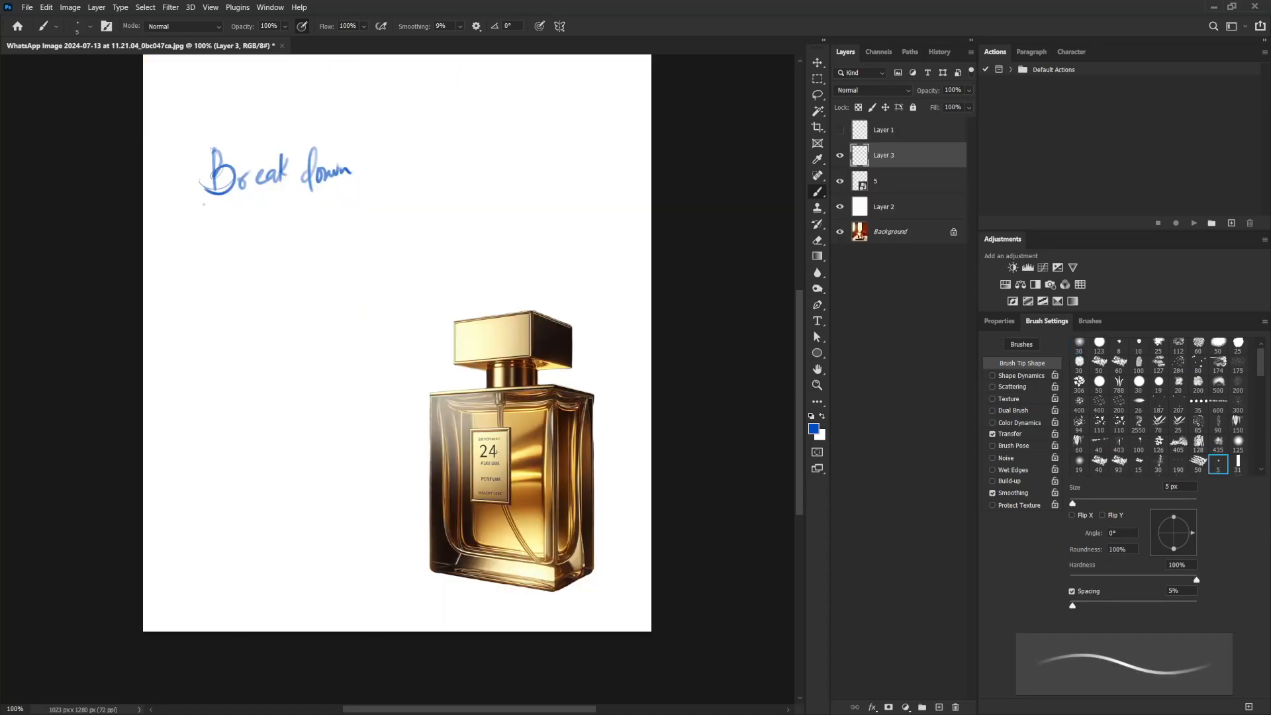
# Underline the "Break down" heading and handwrite "1. Camera (ANGLE)" beneath it with the brush.
pyautogui.moveTo(201, 204); pyautogui.dragTo(414, 193)
pyautogui.moveTo(187, 227)
pyautogui.mouseDown()
pyautogui.moveTo(186, 248)
pyautogui.moveTo(229, 251)
pyautogui.mouseUp()
pyautogui.moveTo(245, 236)
pyautogui.mouseDown()
pyautogui.moveTo(247, 250)
pyautogui.moveTo(270, 230)
pyautogui.moveTo(312, 239)
pyautogui.moveTo(275, 242)
pyautogui.mouseUp()
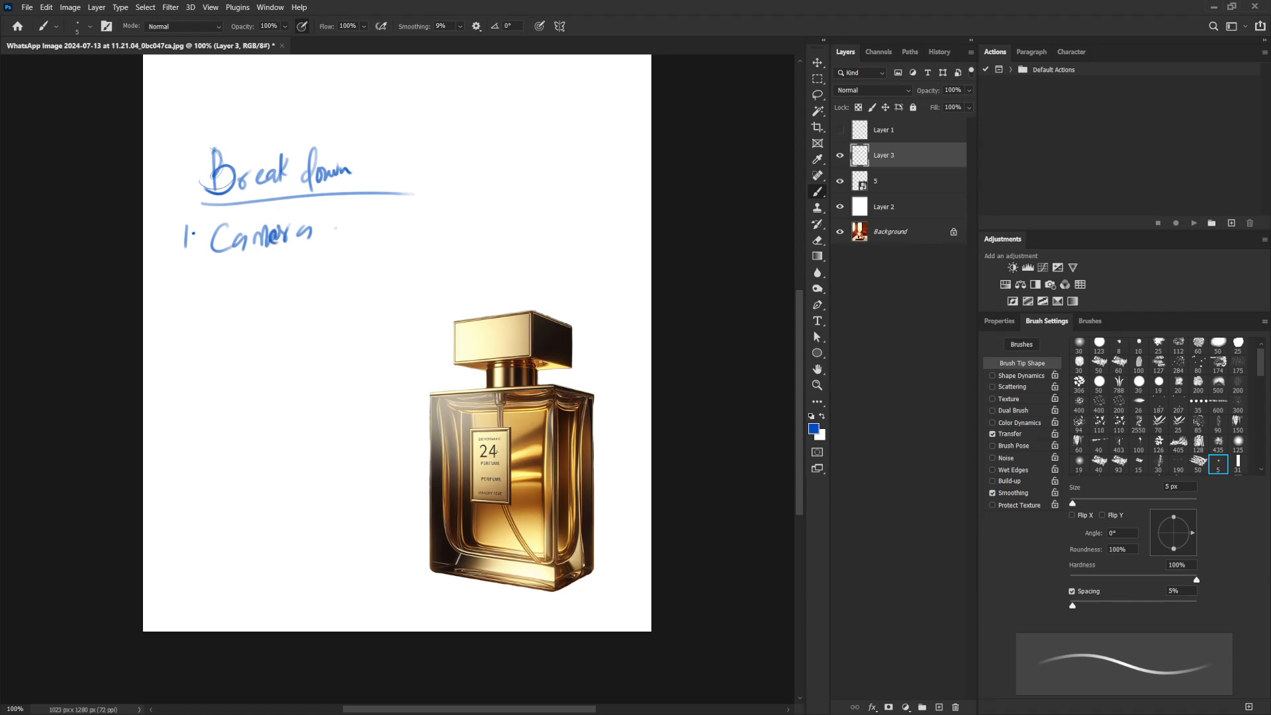
pyautogui.moveTo(334, 212); pyautogui.dragTo(329, 247)
pyautogui.moveTo(337, 240)
pyautogui.mouseDown()
pyautogui.moveTo(348, 216)
pyautogui.moveTo(352, 238)
pyautogui.mouseUp()
pyautogui.moveTo(333, 233)
pyautogui.mouseDown()
pyautogui.moveTo(367, 221)
pyautogui.moveTo(412, 239)
pyautogui.mouseUp()
# Handwrite "2. LIGHT" and "3. Color" as the next two list items under the camera line.
pyautogui.moveTo(180, 281)
pyautogui.mouseDown()
pyautogui.moveTo(194, 306)
pyautogui.moveTo(256, 298)
pyautogui.mouseUp()
pyautogui.click(196, 292)
pyautogui.moveTo(270, 278); pyautogui.dragTo(283, 294)
pyautogui.moveTo(268, 285); pyautogui.dragTo(291, 289)
pyautogui.moveTo(288, 271); pyautogui.dragTo(302, 267)
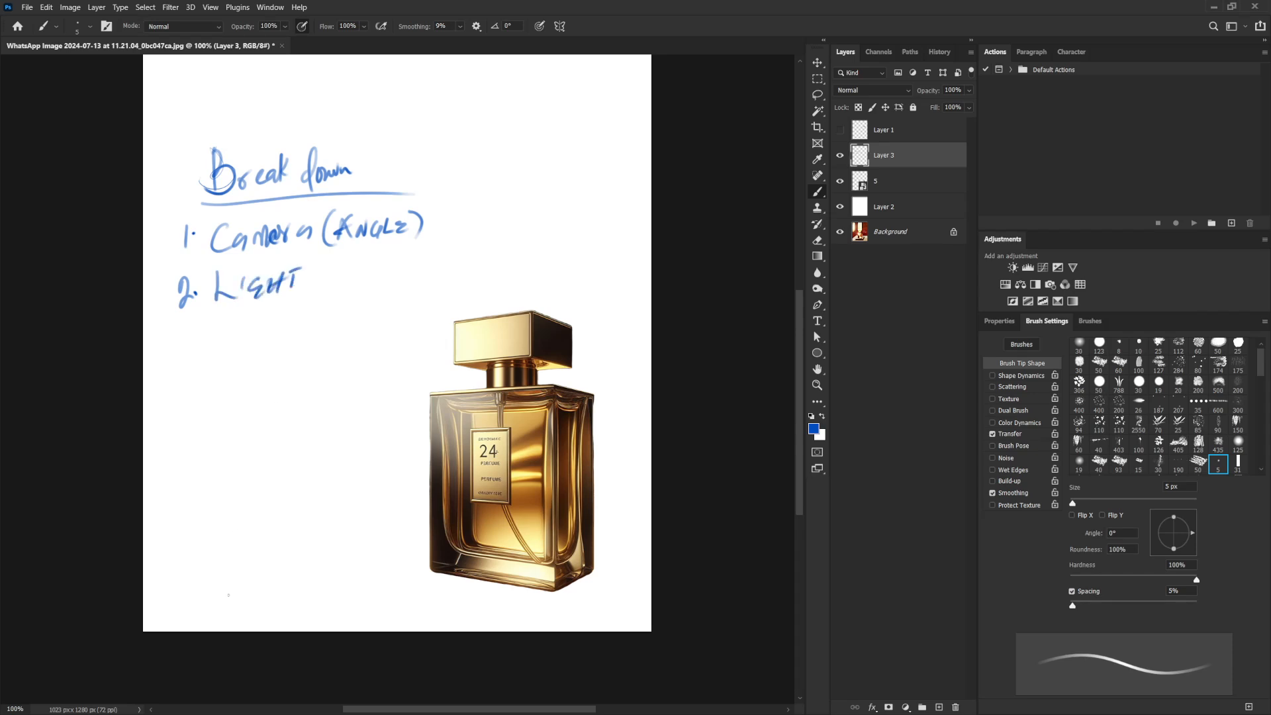
pyautogui.moveTo(178, 325)
pyautogui.mouseDown()
pyautogui.moveTo(174, 343)
pyautogui.moveTo(251, 324)
pyautogui.mouseUp()
pyautogui.click(191, 335)
pyautogui.moveTo(255, 311)
pyautogui.mouseDown()
pyautogui.moveTo(254, 343)
pyautogui.moveTo(281, 318)
pyautogui.mouseUp()
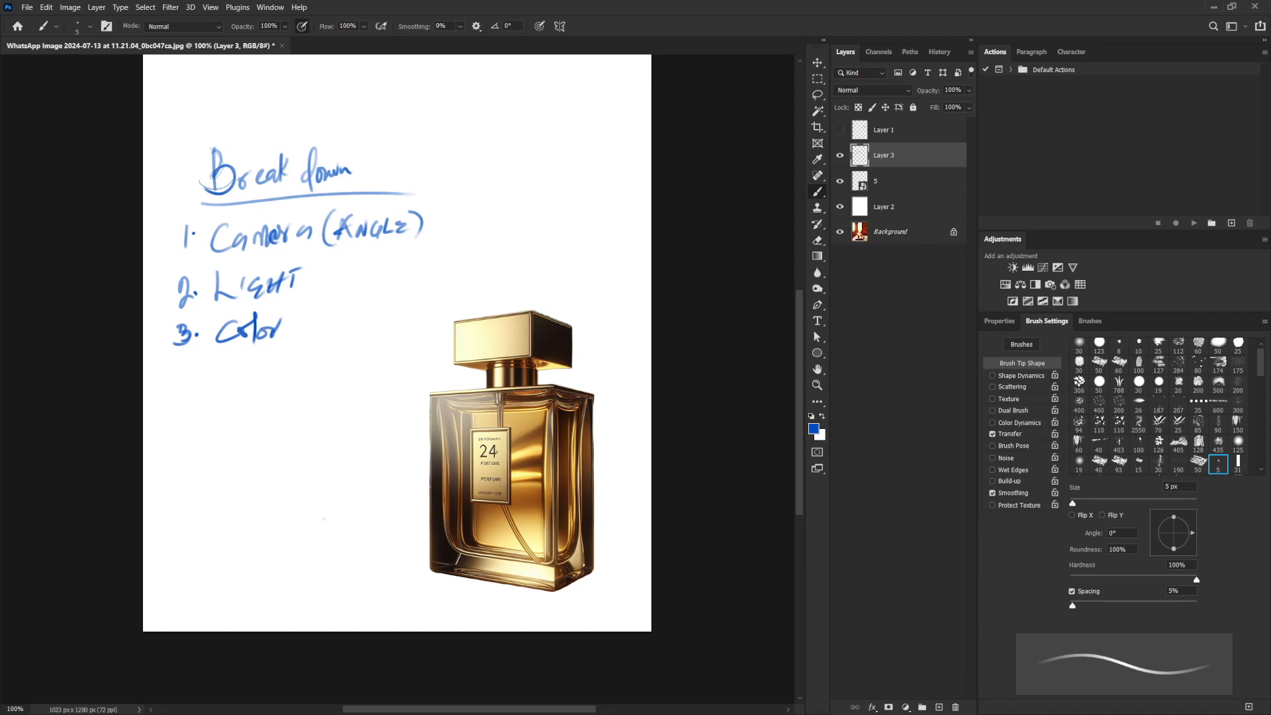
# Handwrite a "Camera" label beside the bottle, with a circled viewpoint and sight lines running to the bottle.
pyautogui.moveTo(199, 424)
pyautogui.mouseDown()
pyautogui.moveTo(198, 443)
pyautogui.moveTo(244, 430)
pyautogui.moveTo(249, 442)
pyautogui.moveTo(416, 454)
pyautogui.mouseUp()
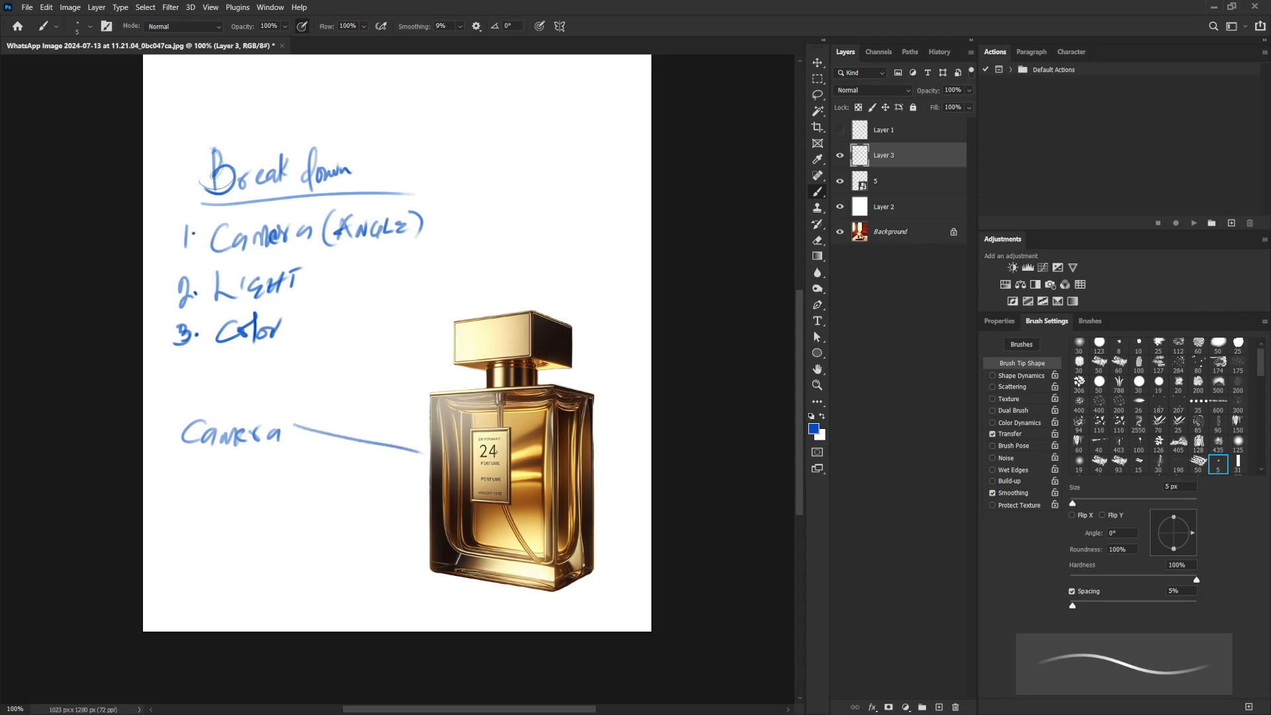
pyautogui.moveTo(335, 419)
pyautogui.mouseDown()
pyautogui.moveTo(433, 445)
pyautogui.moveTo(302, 425)
pyautogui.moveTo(311, 445)
pyautogui.moveTo(318, 405)
pyautogui.moveTo(328, 414)
pyautogui.mouseUp()
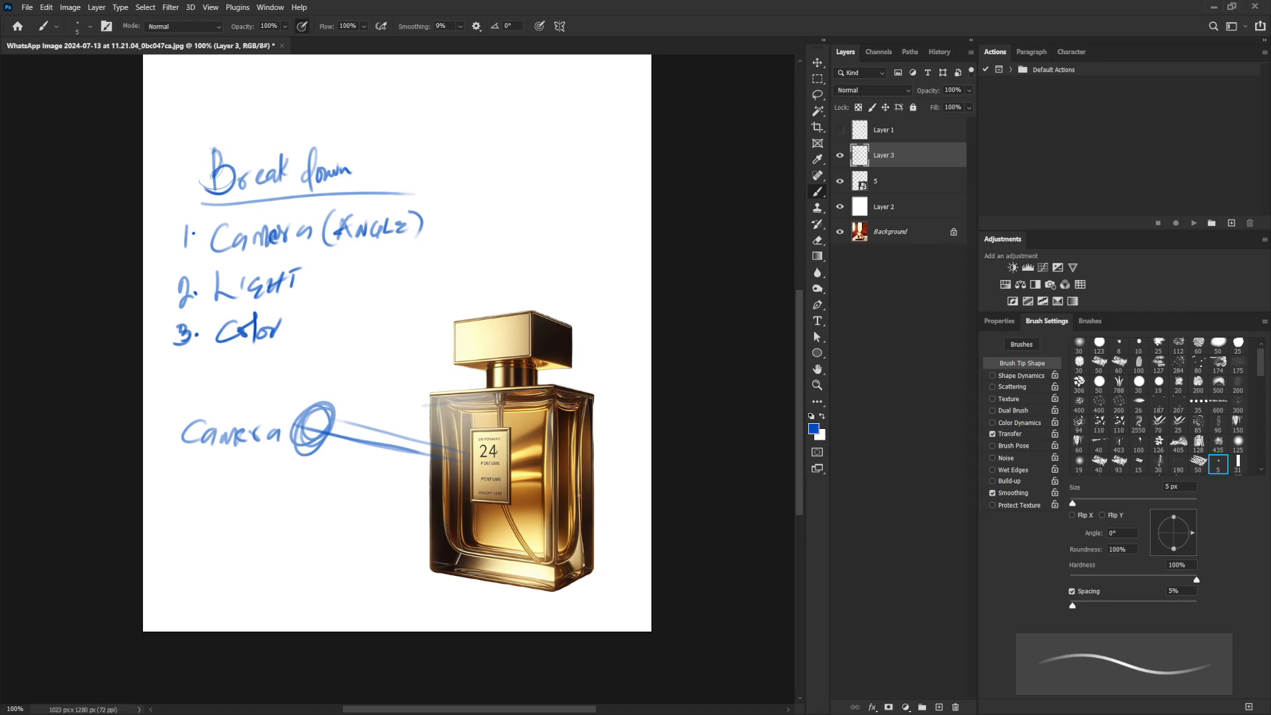
# Sketch several diagonal ground lines across the lower canvas on a new layer placed beneath the bottle layer.
pyautogui.click(938, 706)
pyautogui.moveTo(692, 487); pyautogui.dragTo(225, 635)
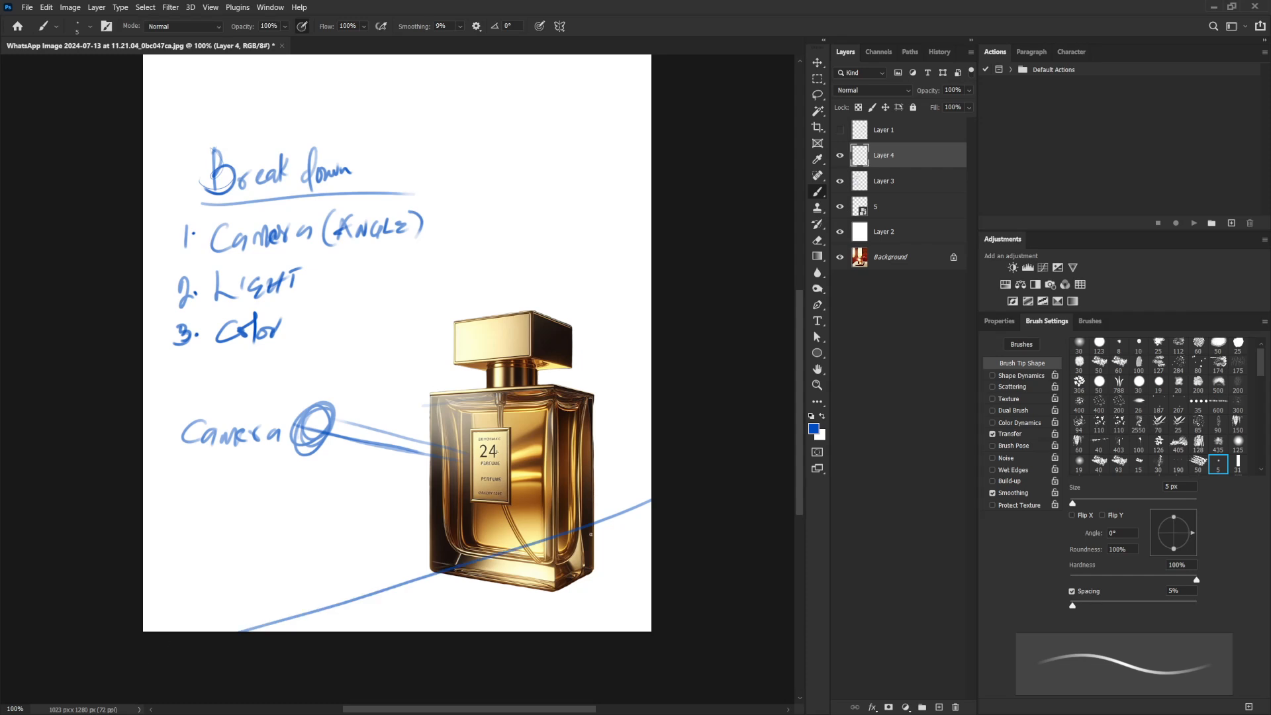
pyautogui.moveTo(916, 161); pyautogui.dragTo(916, 220)
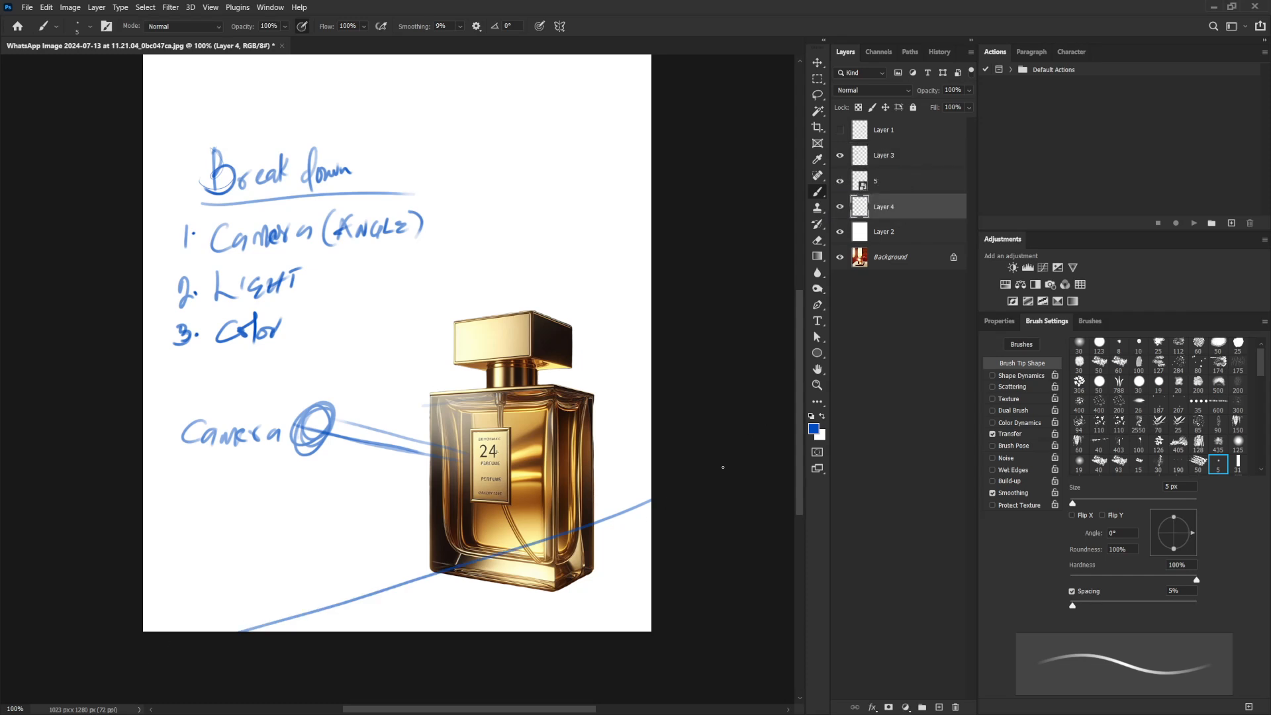
pyautogui.moveTo(656, 500)
pyautogui.mouseDown()
pyautogui.moveTo(265, 634)
pyautogui.moveTo(606, 516)
pyautogui.moveTo(173, 634)
pyautogui.mouseUp()
pyautogui.moveTo(658, 505); pyautogui.dragTo(119, 644)
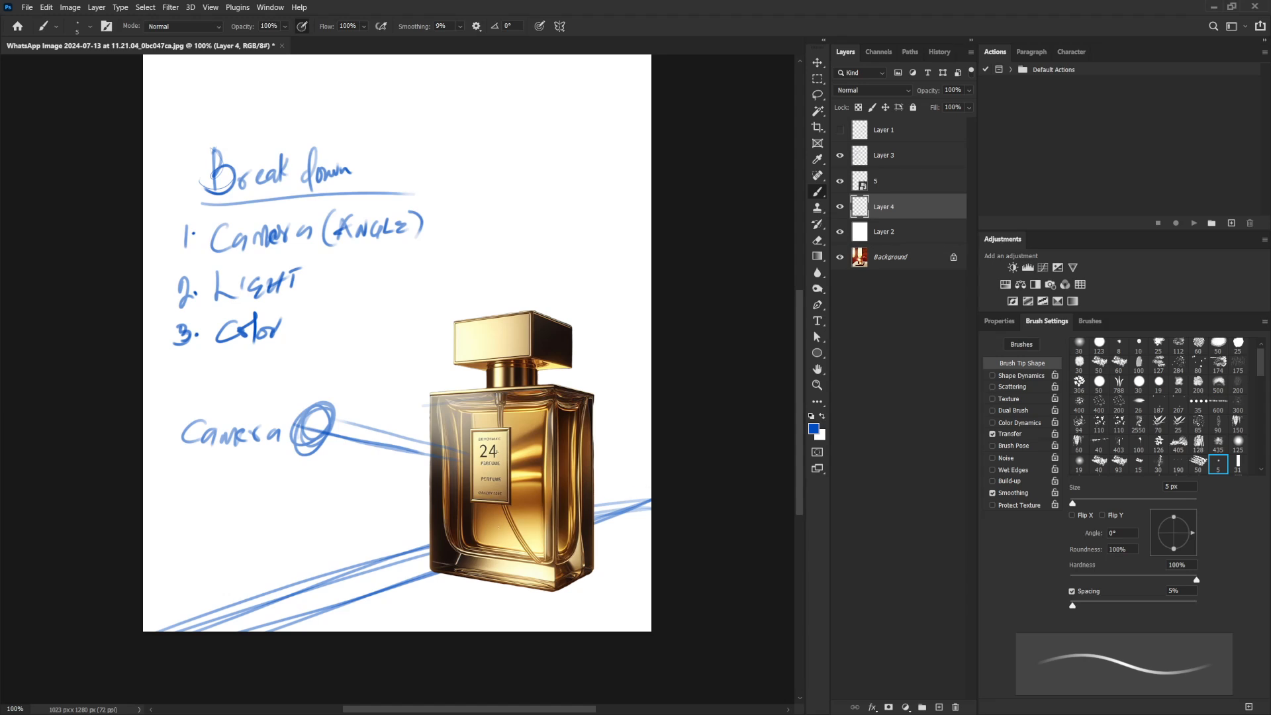
pyautogui.moveTo(658, 488); pyautogui.dragTo(76, 696)
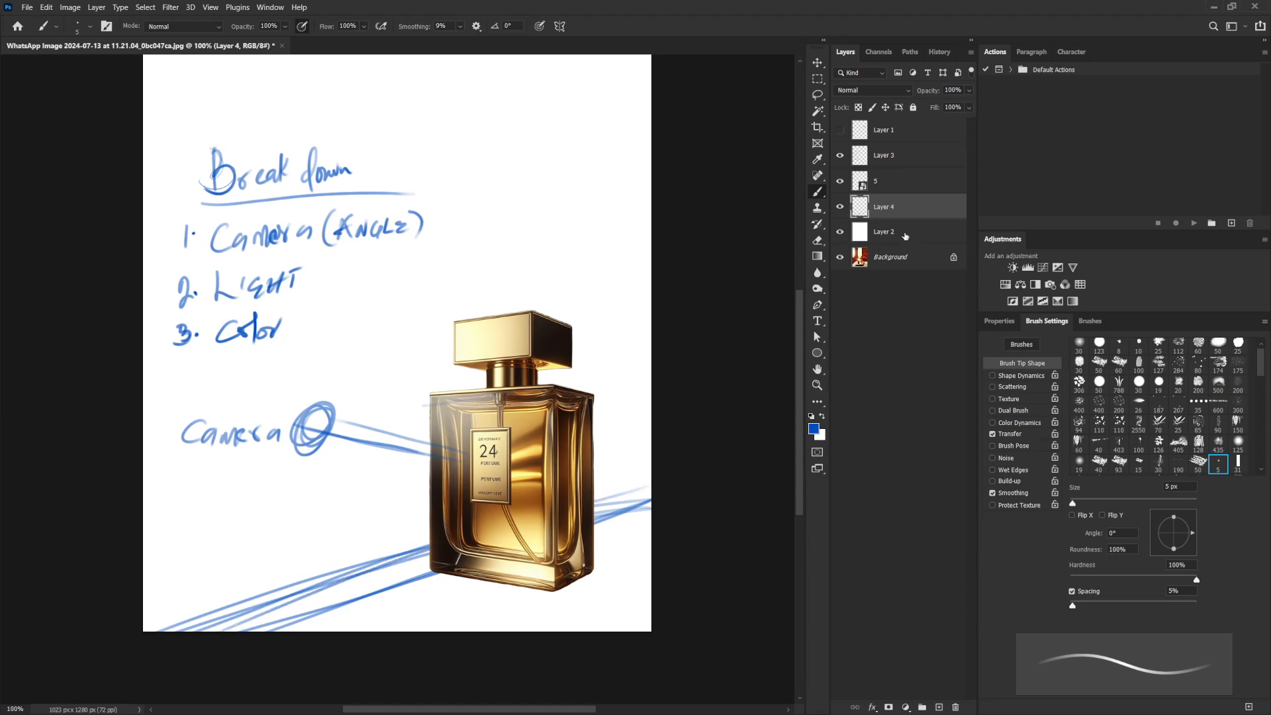
# Hide Layer 4 and draw a horizontal ground line across the canvas behind the bottle on a new layer above Layer 2.
pyautogui.click(861, 232)
pyautogui.click(938, 707)
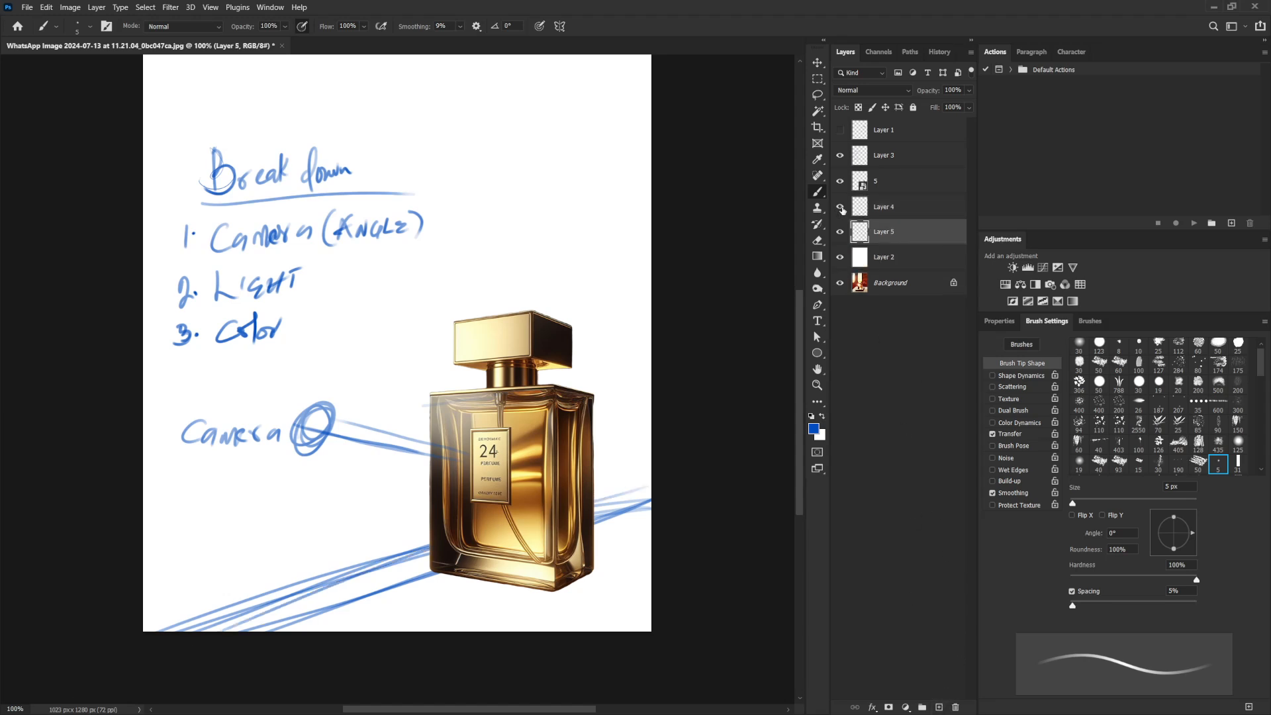
pyautogui.click(839, 207)
pyautogui.moveTo(143, 511); pyautogui.dragTo(709, 511)
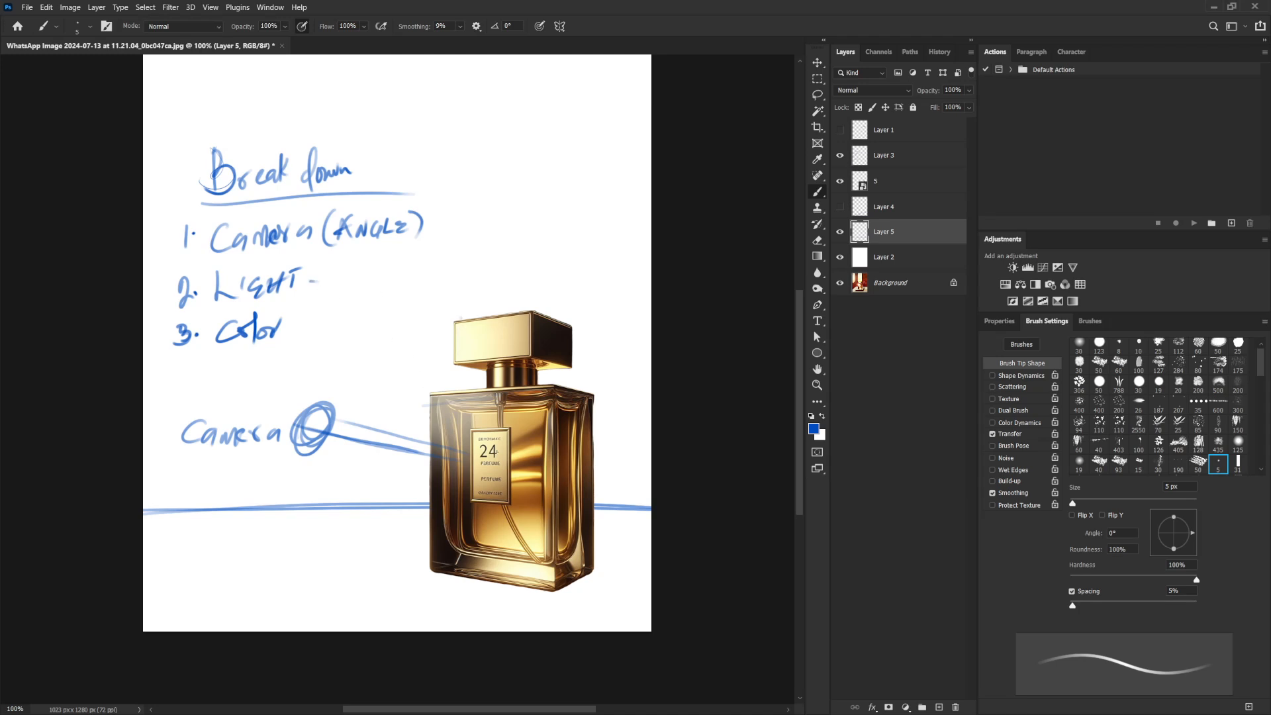
# Circle the cap's upper-left corner and handwrite "LIGHT 1" above it.
pyautogui.moveTo(462, 318); pyautogui.dragTo(453, 317)
pyautogui.moveTo(456, 317)
pyautogui.mouseDown()
pyautogui.moveTo(447, 348)
pyautogui.moveTo(469, 316)
pyautogui.moveTo(455, 313)
pyautogui.moveTo(464, 287)
pyautogui.moveTo(483, 284)
pyautogui.mouseUp()
pyautogui.moveTo(495, 256)
pyautogui.mouseDown()
pyautogui.moveTo(492, 281)
pyautogui.moveTo(506, 248)
pyautogui.moveTo(530, 267)
pyautogui.mouseUp()
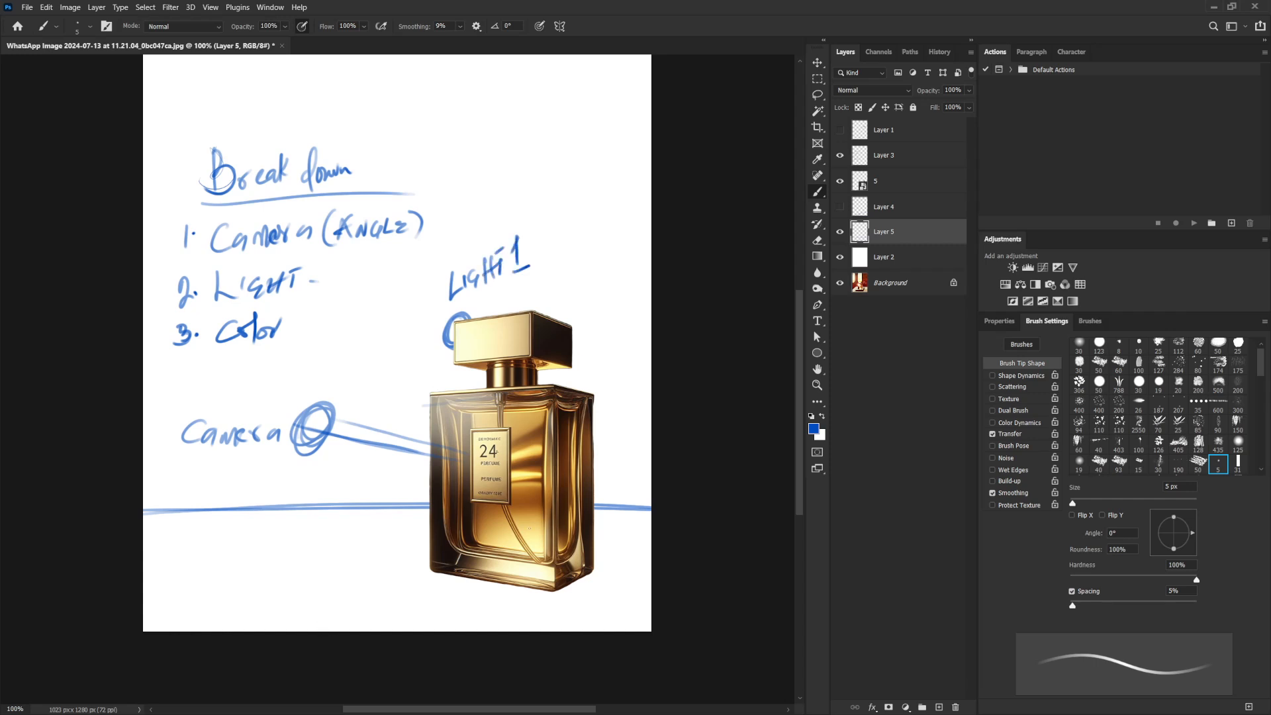
# Circle the bottle's lower highlight, bring the annotation layer to the top of the stack, and label the pointer "LIGHT 2".
pyautogui.moveTo(594, 492); pyautogui.dragTo(609, 482)
pyautogui.moveTo(914, 239); pyautogui.dragTo(904, 126)
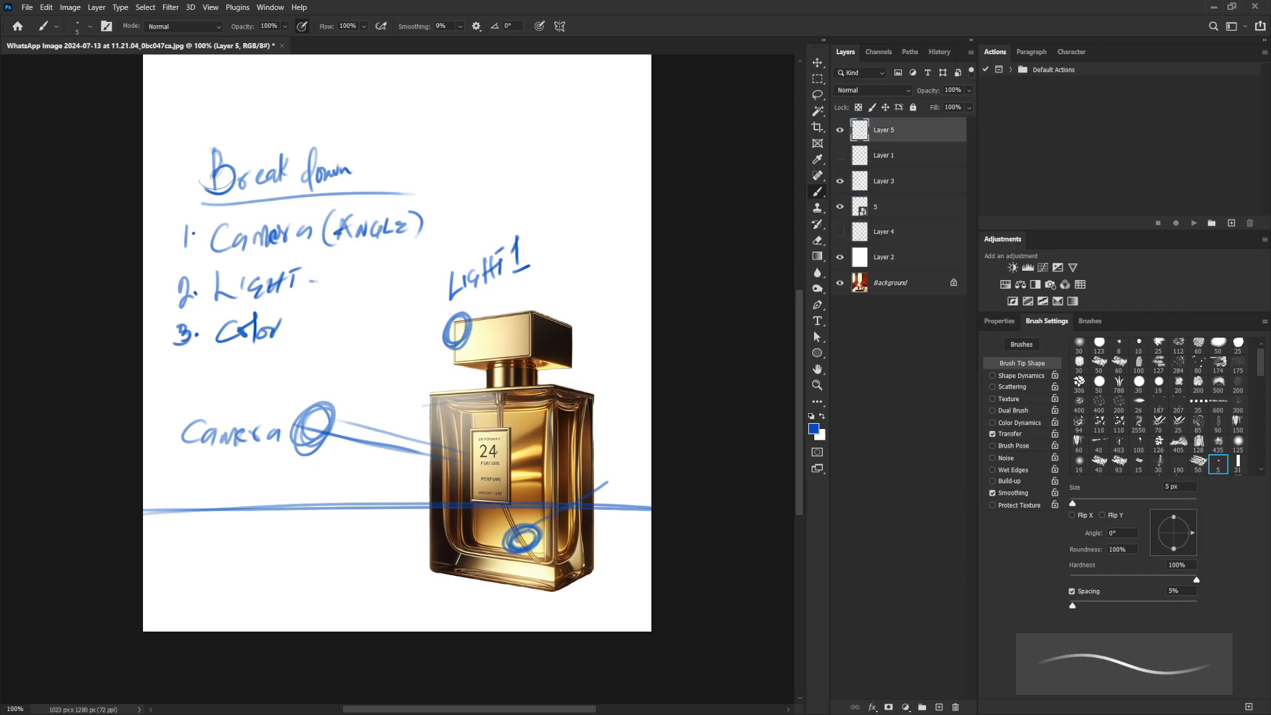
pyautogui.moveTo(602, 475); pyautogui.dragTo(600, 487)
pyautogui.moveTo(609, 443)
pyautogui.mouseDown()
pyautogui.moveTo(620, 456)
pyautogui.moveTo(636, 423)
pyautogui.moveTo(633, 441)
pyautogui.mouseUp()
pyautogui.moveTo(632, 433)
pyautogui.mouseDown()
pyautogui.moveTo(644, 410)
pyautogui.moveTo(640, 464)
pyautogui.mouseUp()
pyautogui.click(645, 452)
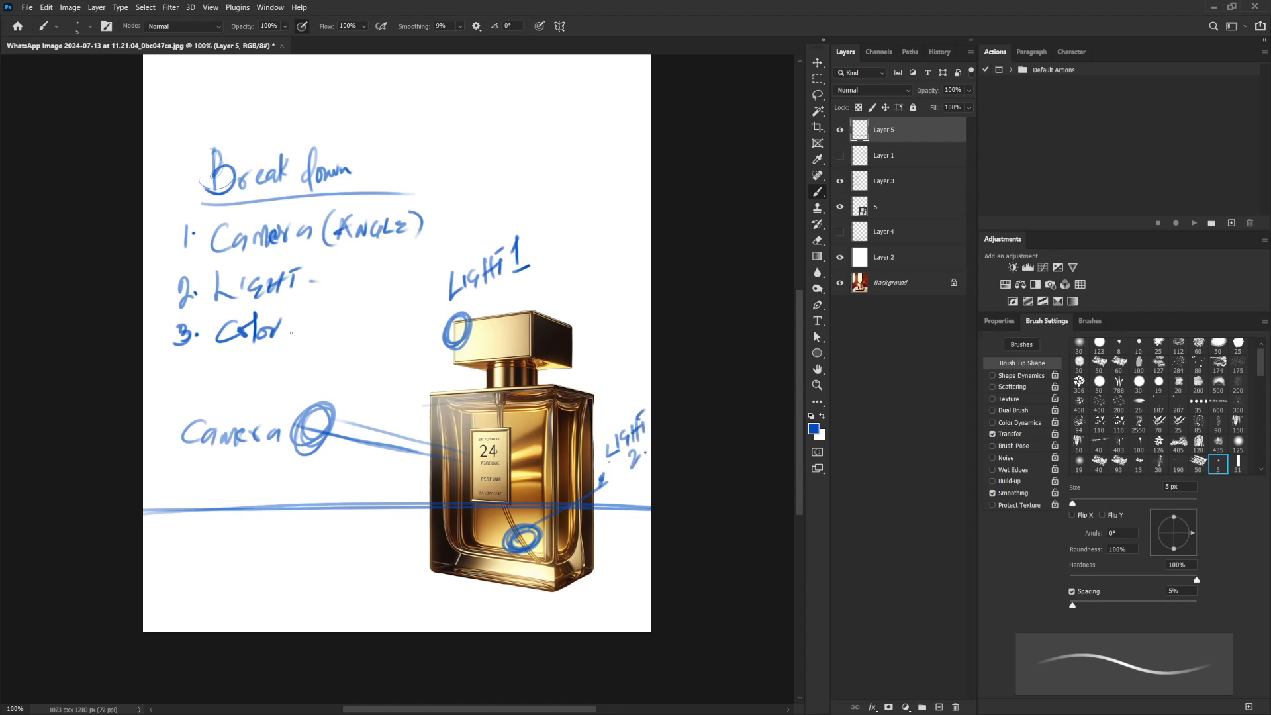
# Handwrite a dash and "GOLD" after the "3. Color" list item.
pyautogui.moveTo(286, 335); pyautogui.dragTo(349, 326)
pyautogui.moveTo(355, 323); pyautogui.dragTo(361, 333)
pyautogui.moveTo(361, 333); pyautogui.dragTo(373, 330)
pyautogui.moveTo(372, 310); pyautogui.dragTo(374, 329)
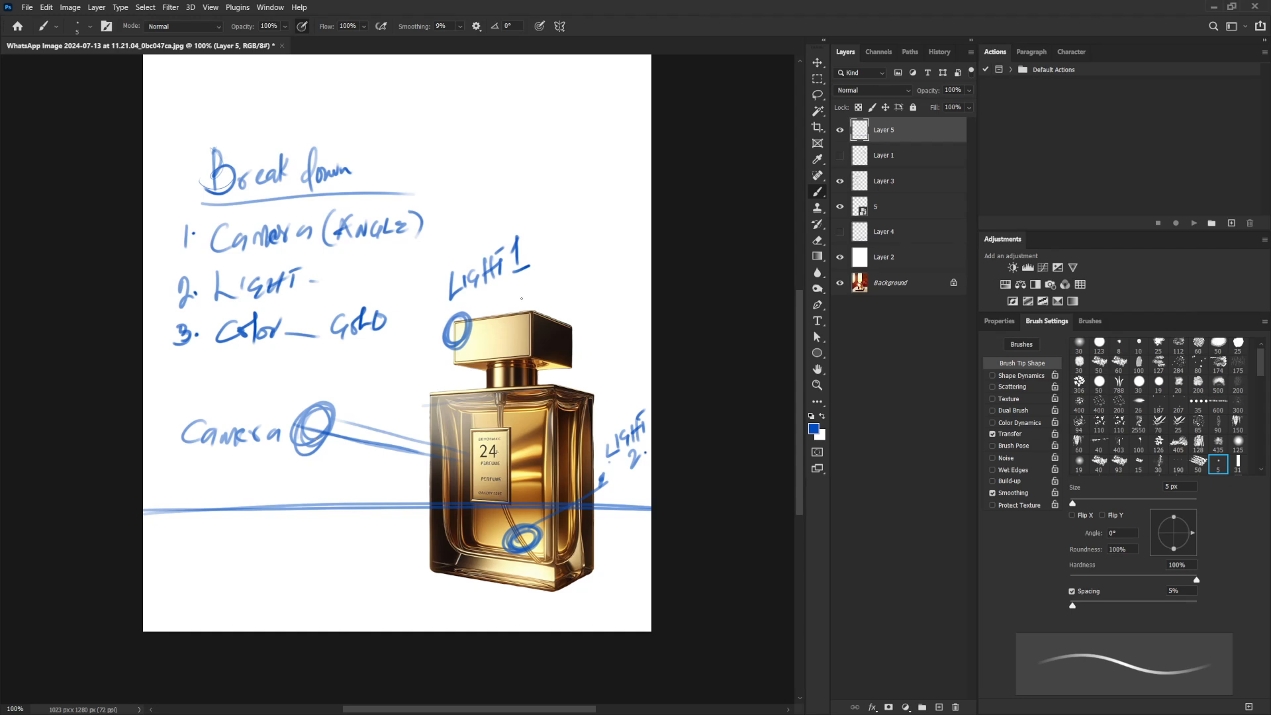
# Mark the cap's shaded lower-right edge and reinforce the second light's marker and highlight circle.
pyautogui.moveTo(542, 368); pyautogui.dragTo(566, 368)
pyautogui.moveTo(598, 494); pyautogui.dragTo(610, 489)
pyautogui.moveTo(539, 533); pyautogui.dragTo(520, 542)
pyautogui.moveTo(599, 475); pyautogui.dragTo(608, 484)
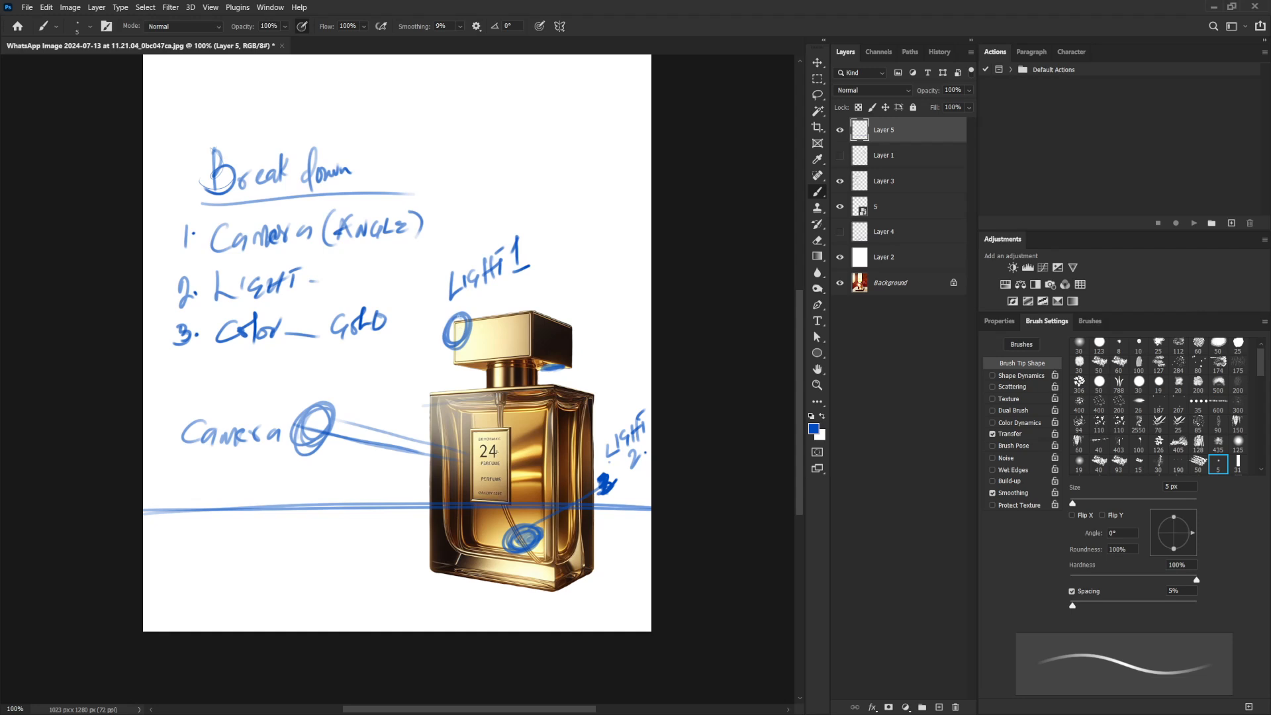
# Sketch further strokes at the cap's upper-left corner and around the bottle's sides and base.
pyautogui.moveTo(457, 315)
pyautogui.mouseDown()
pyautogui.moveTo(438, 339)
pyautogui.moveTo(468, 321)
pyautogui.mouseUp()
pyautogui.moveTo(250, 405); pyautogui.dragTo(397, 389)
pyautogui.moveTo(605, 510); pyautogui.dragTo(599, 566)
pyautogui.moveTo(457, 581); pyautogui.dragTo(510, 588)
pyautogui.moveTo(402, 377); pyautogui.dragTo(427, 584)
pyautogui.moveTo(619, 578); pyautogui.dragTo(632, 570)
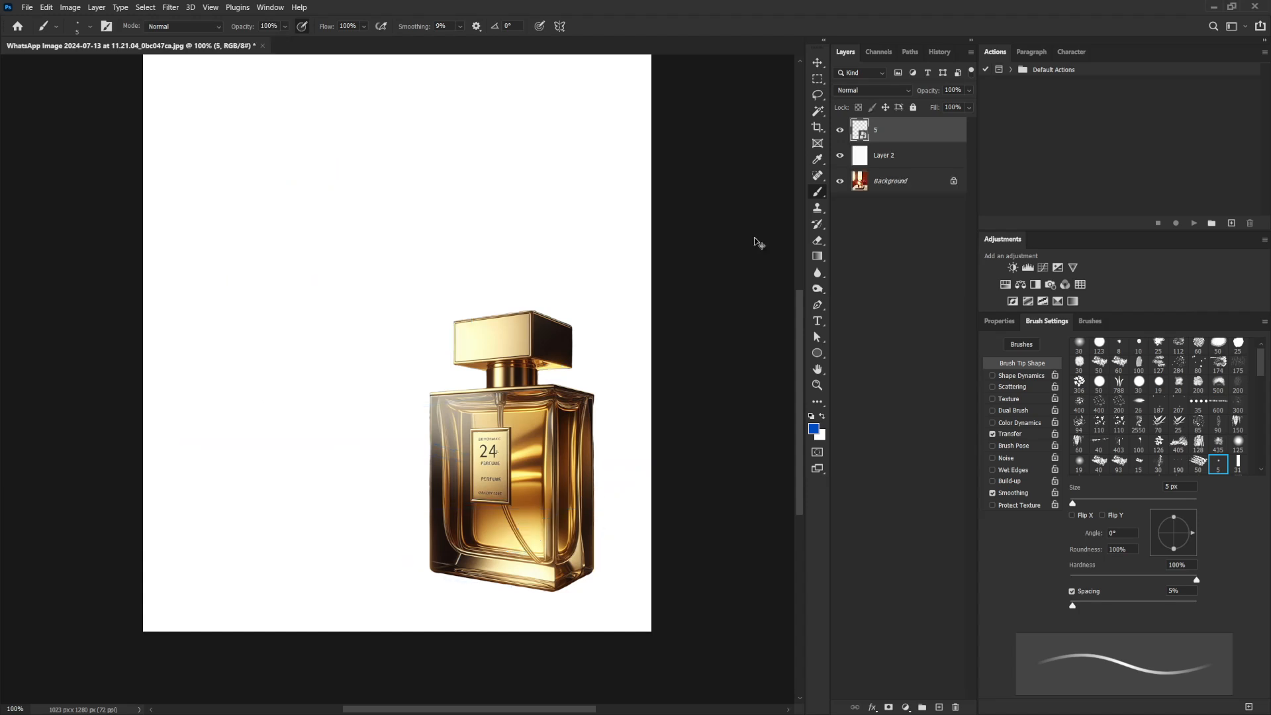
# Scale the perfume bottle to about 68.8% and position it near the horizontal center, slightly below mid-canvas.
pyautogui.hotkey('ctrl', 't')
pyautogui.moveTo(320, 304)
pyautogui.mouseDown()
pyautogui.moveTo(228, 211)
pyautogui.moveTo(273, 247)
pyautogui.mouseUp()
pyautogui.moveTo(579, 445); pyautogui.dragTo(501, 342)
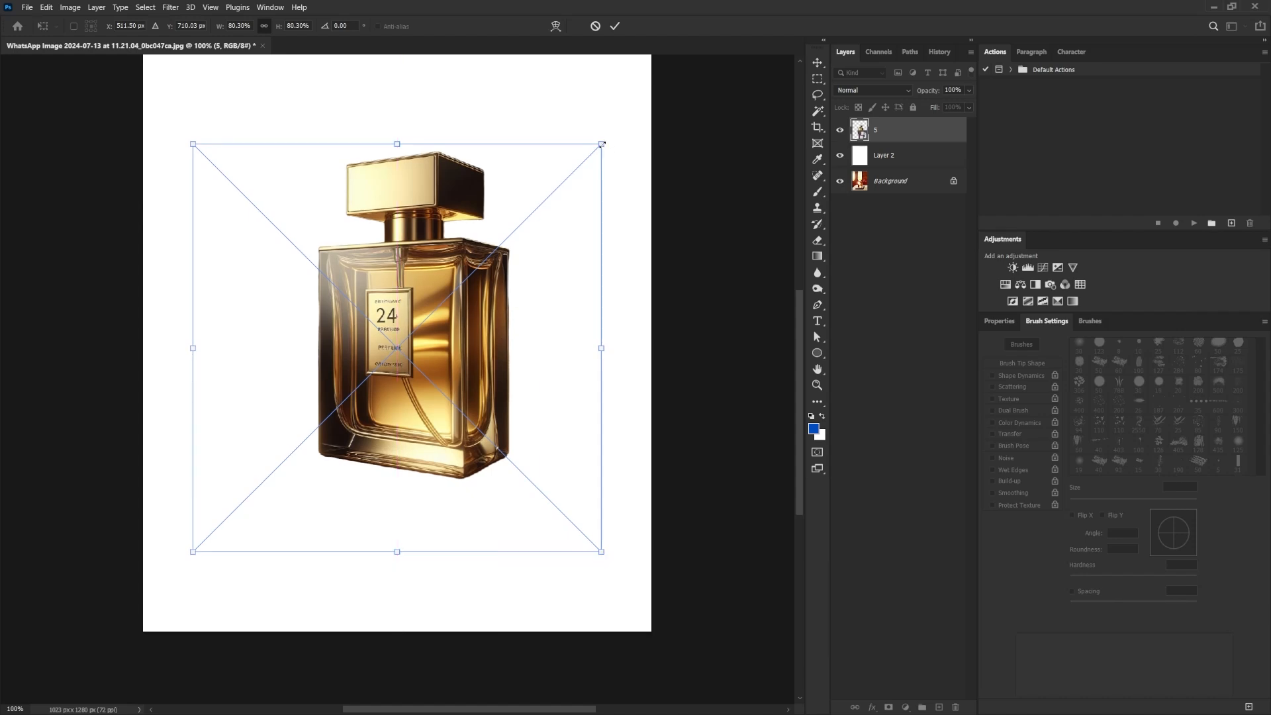
pyautogui.moveTo(602, 145); pyautogui.dragTo(557, 198)
pyautogui.moveTo(406, 381); pyautogui.dragTo(429, 417)
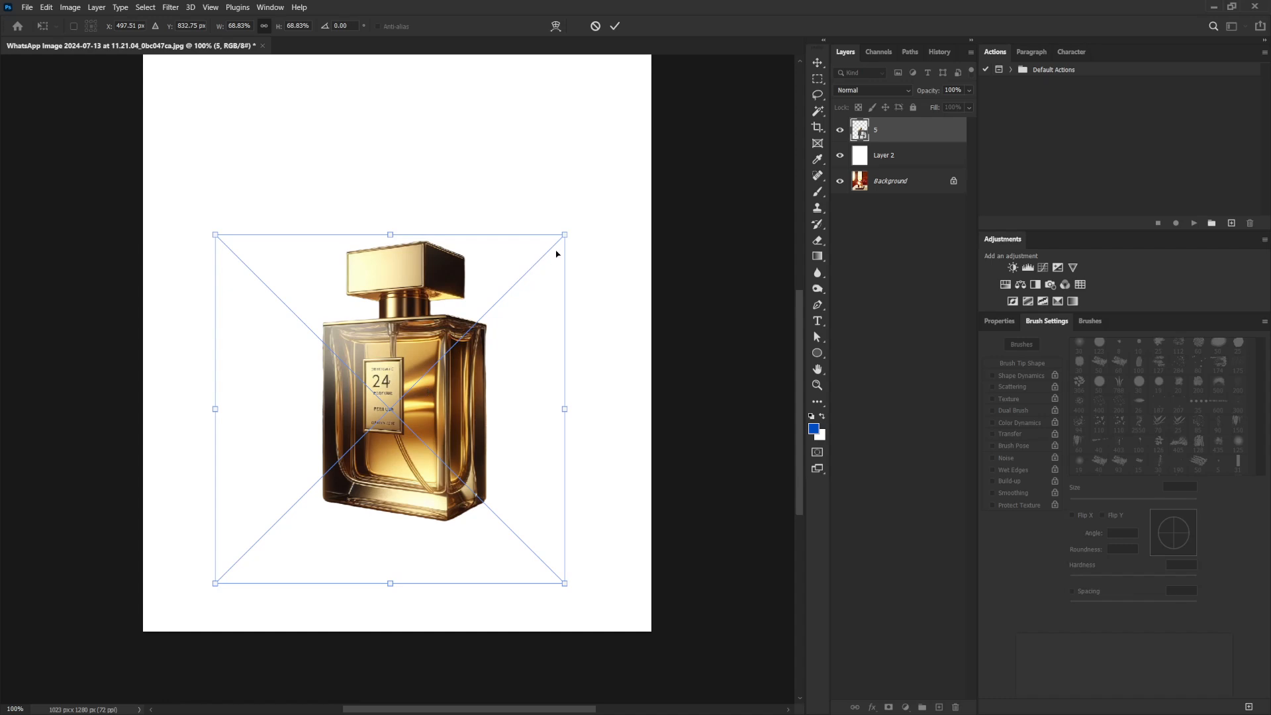
pyautogui.press('Return')
pyautogui.press('b')
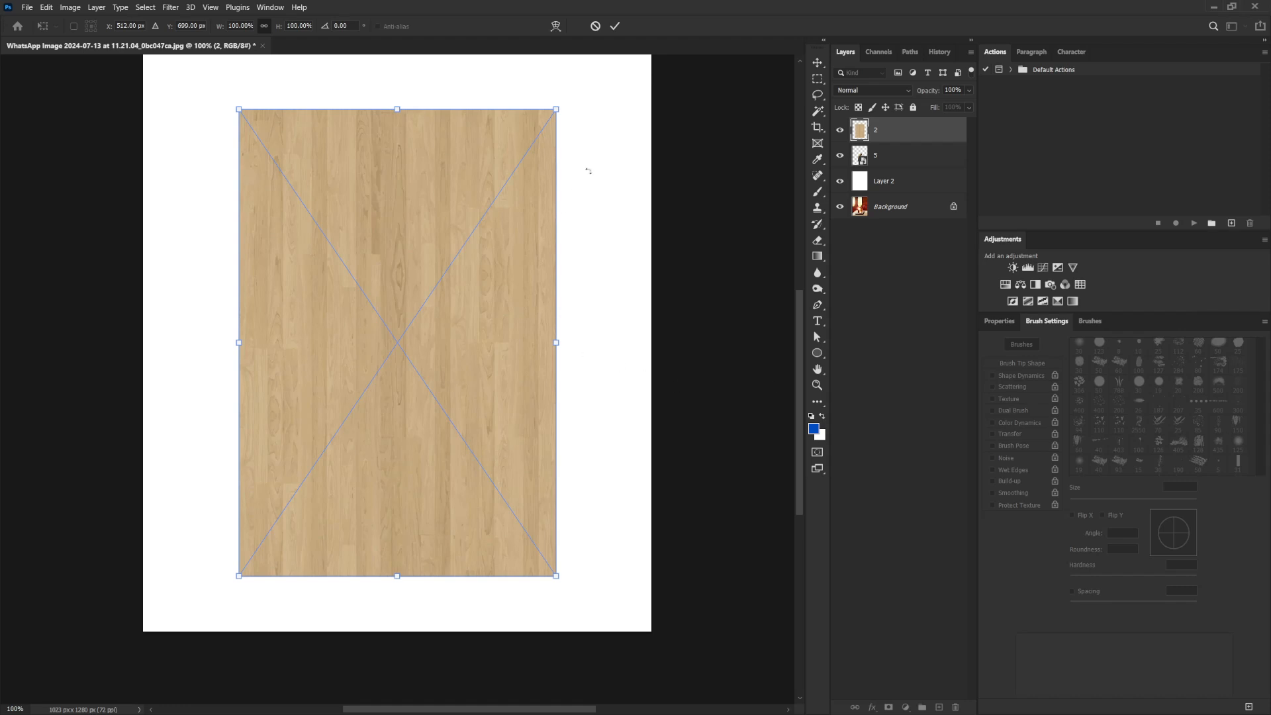
# Rotate the placed wood texture 90°, move it to the lower canvas, and scale it to 132.02%.
pyautogui.moveTo(584, 112); pyautogui.dragTo(585, 493)
pyautogui.moveTo(491, 327); pyautogui.dragTo(463, 324)
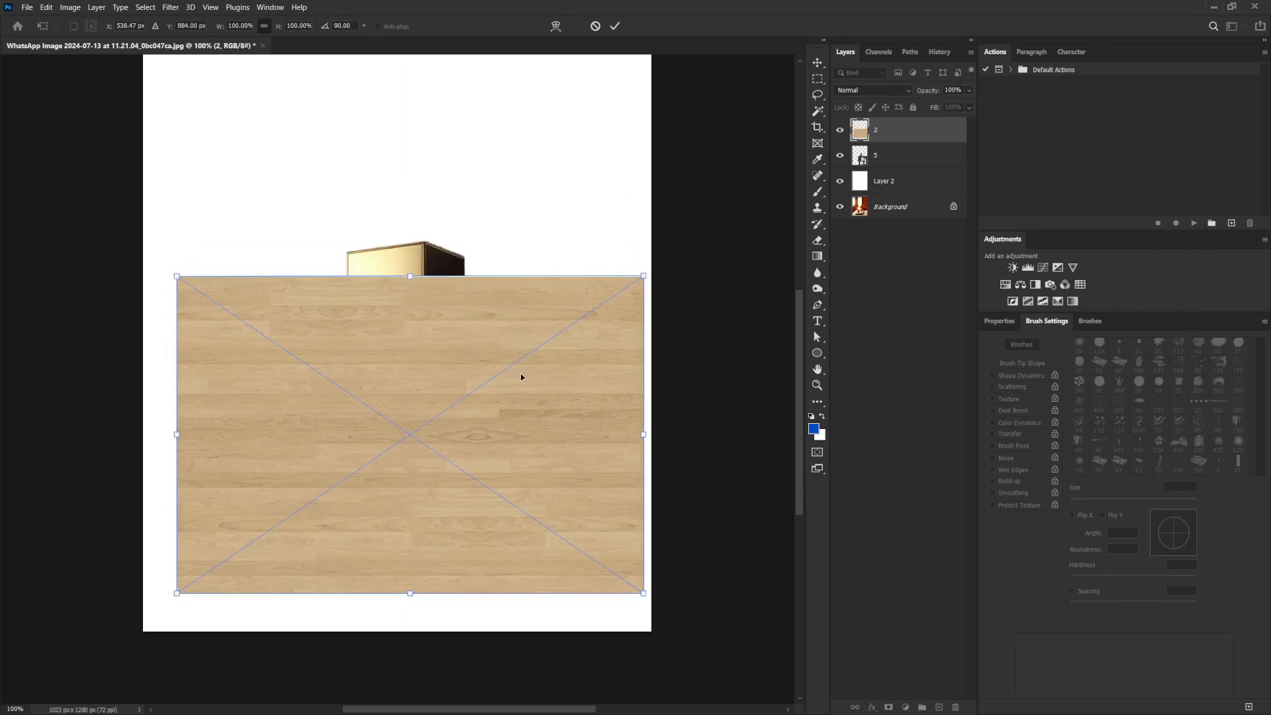
pyautogui.moveTo(521, 377)
pyautogui.mouseDown()
pyautogui.moveTo(524, 419)
pyautogui.moveTo(530, 374)
pyautogui.mouseUp()
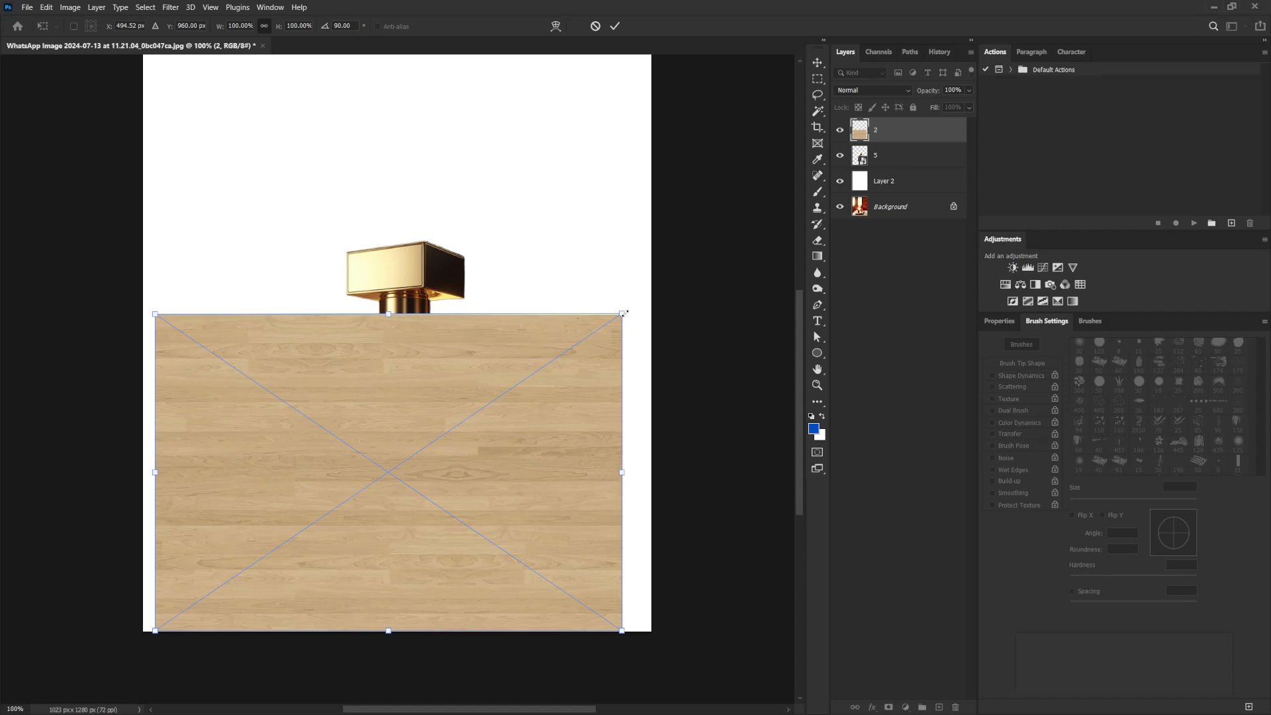
pyautogui.moveTo(624, 312); pyautogui.dragTo(696, 263)
# Narrow the wood texture's upper edge symmetrically to give the surface perspective.
pyautogui.rightClick(585, 326)
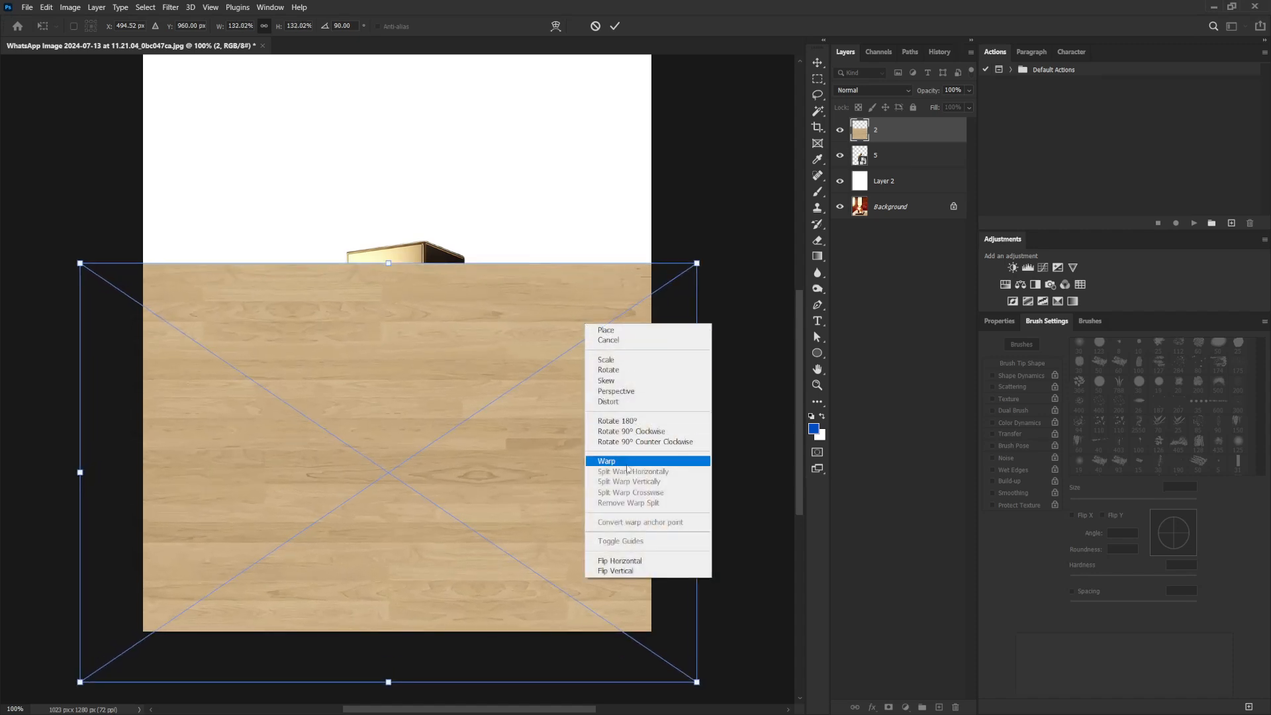
pyautogui.click(631, 382)
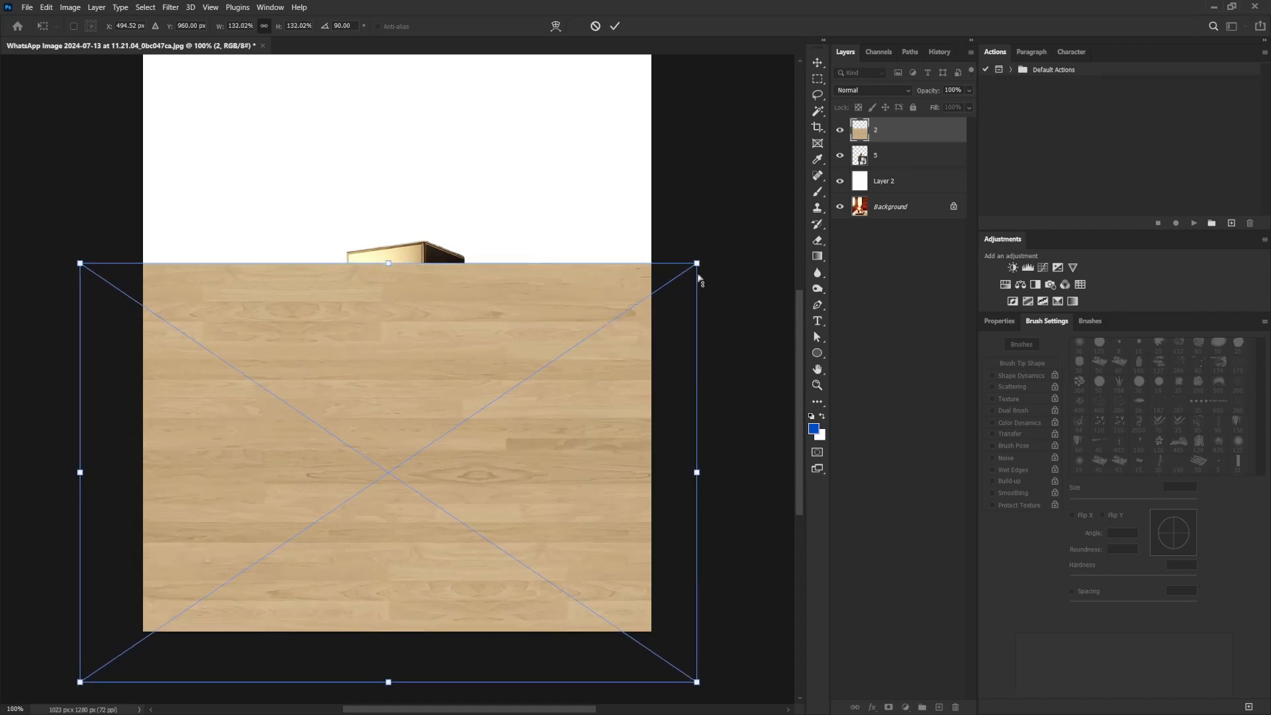
pyautogui.moveTo(697, 265); pyautogui.dragTo(507, 263)
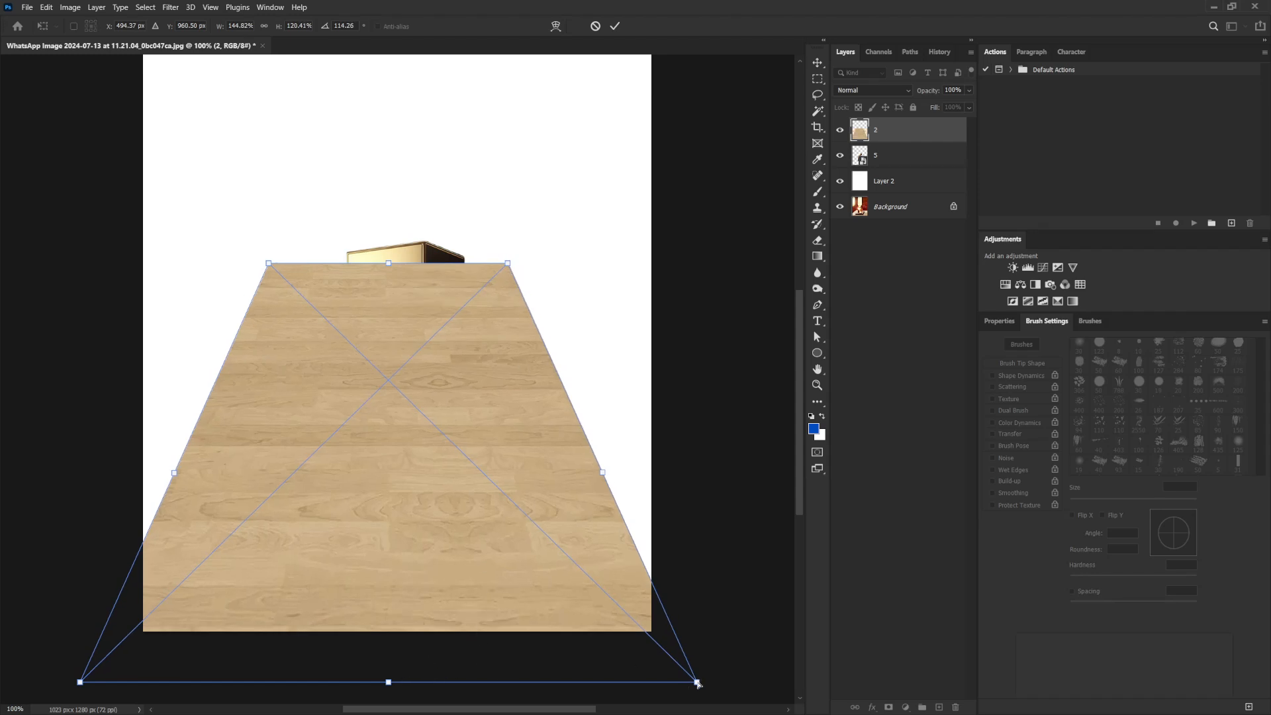
pyautogui.moveTo(697, 683); pyautogui.dragTo(791, 628)
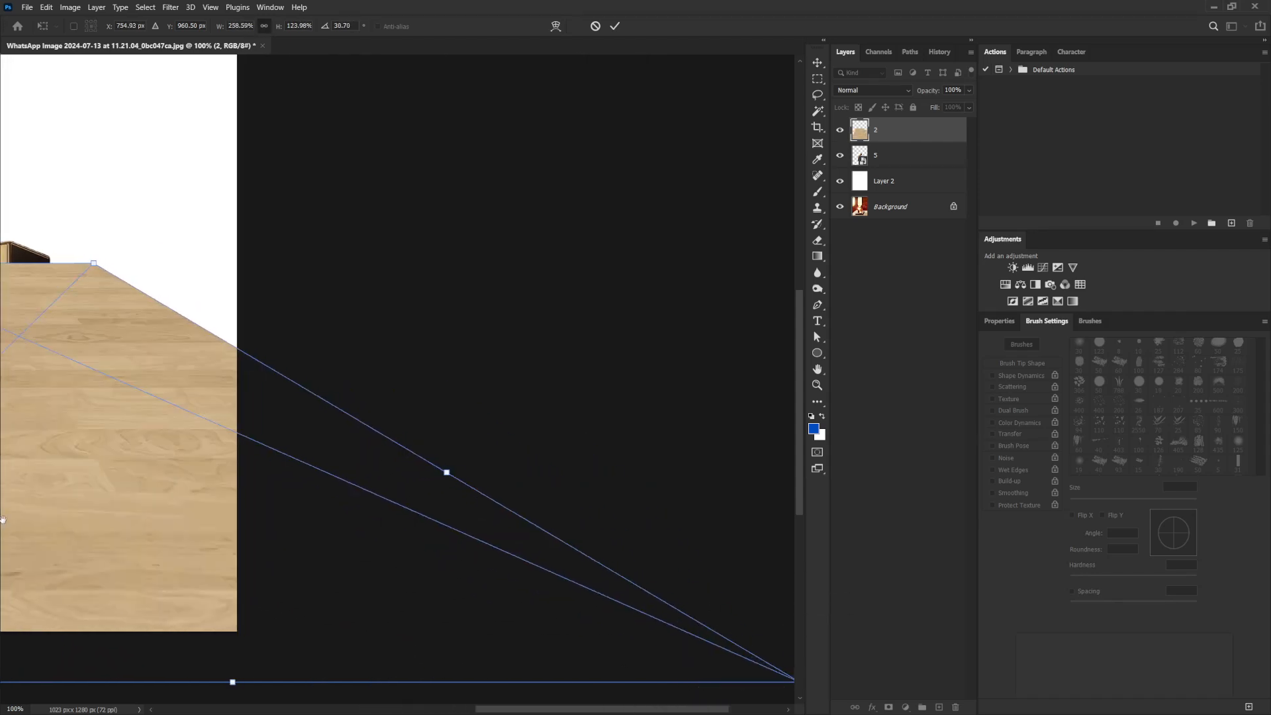
pyautogui.moveTo(3, 520); pyautogui.dragTo(291, 481)
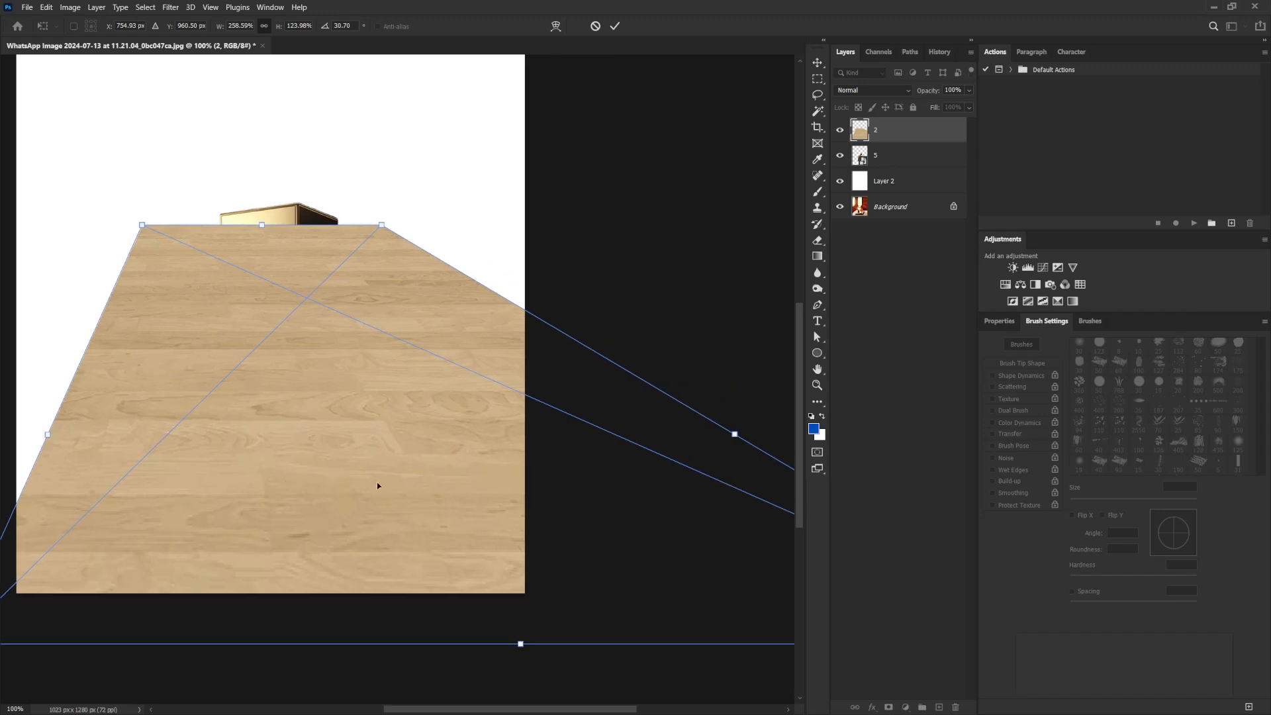
pyautogui.hotkey('ctrl', 'z')
# Widen the wood texture's lower edge symmetrically, well beyond both sides of the canvas.
pyautogui.scroll(-3, 415, 494)
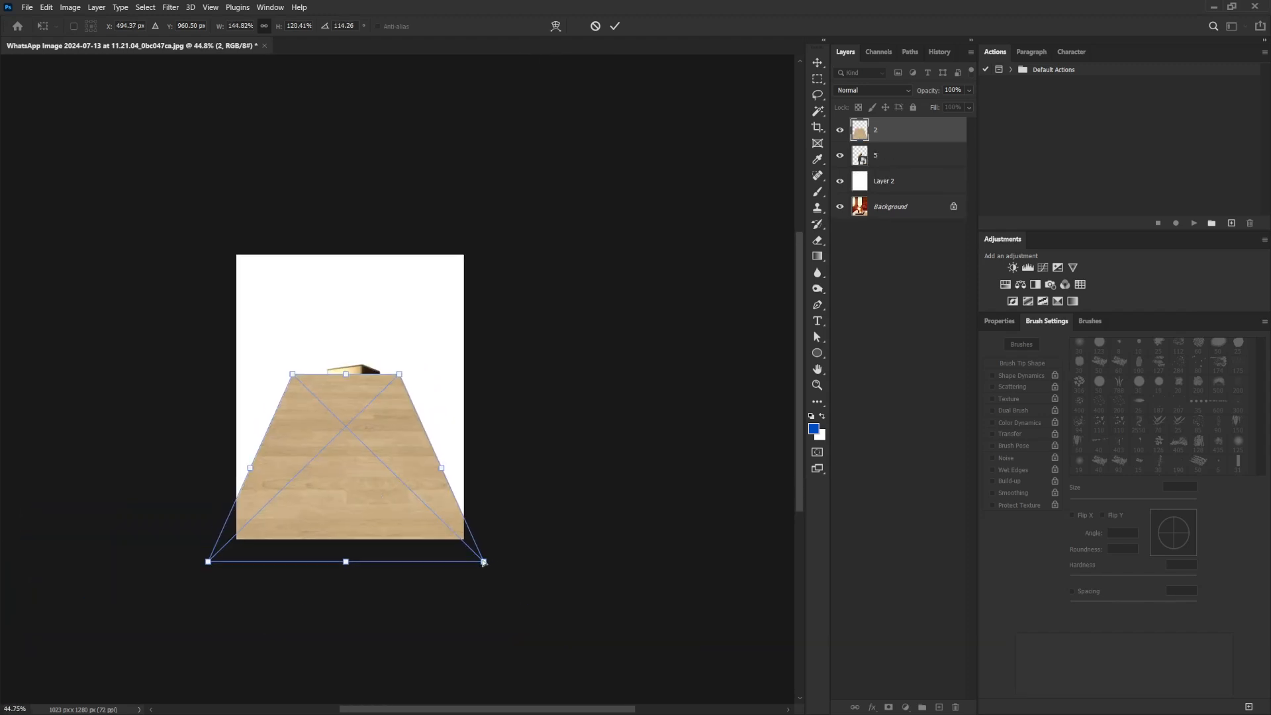
pyautogui.moveTo(483, 562); pyautogui.dragTo(658, 541)
pyautogui.moveTo(330, 443); pyautogui.dragTo(369, 479)
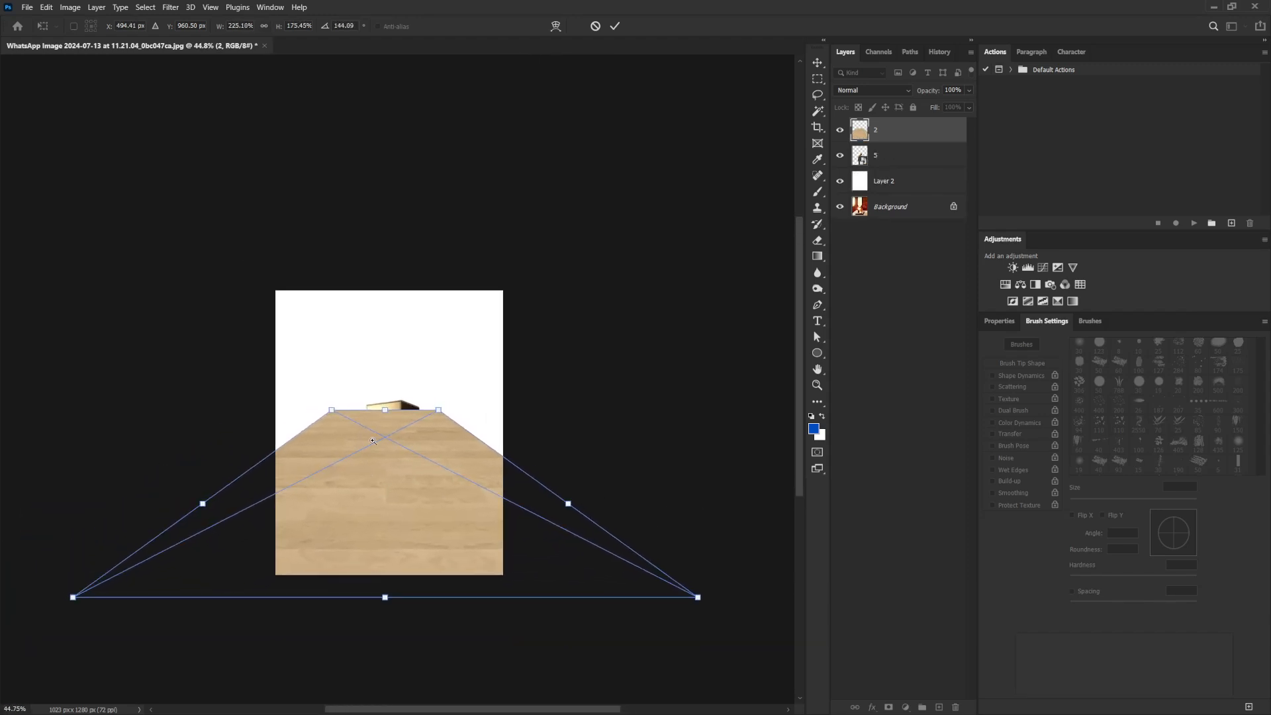
# Flatten the wood texture into a low tabletop strip by lowering its upper edge to the bottle's base and raising its lower edge.
pyautogui.scroll(2, 372, 440)
pyautogui.rightClick(405, 455)
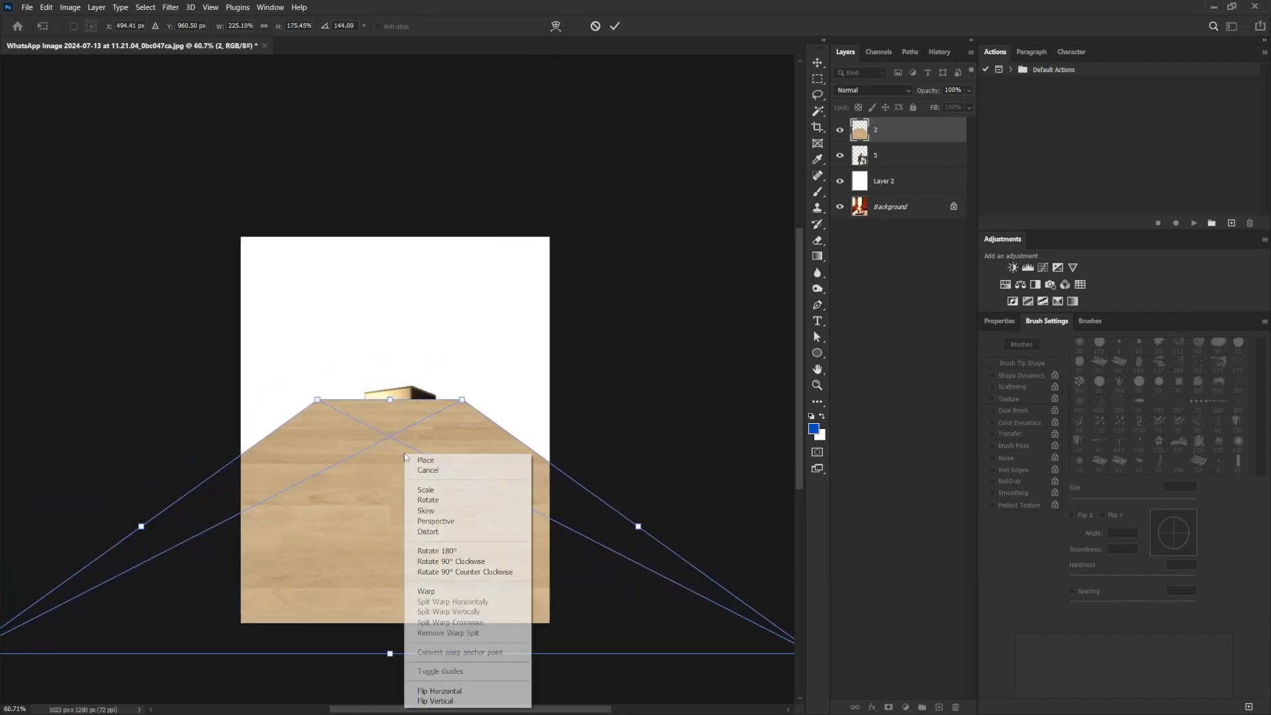
pyautogui.click(440, 500)
pyautogui.moveTo(390, 400); pyautogui.dragTo(395, 543)
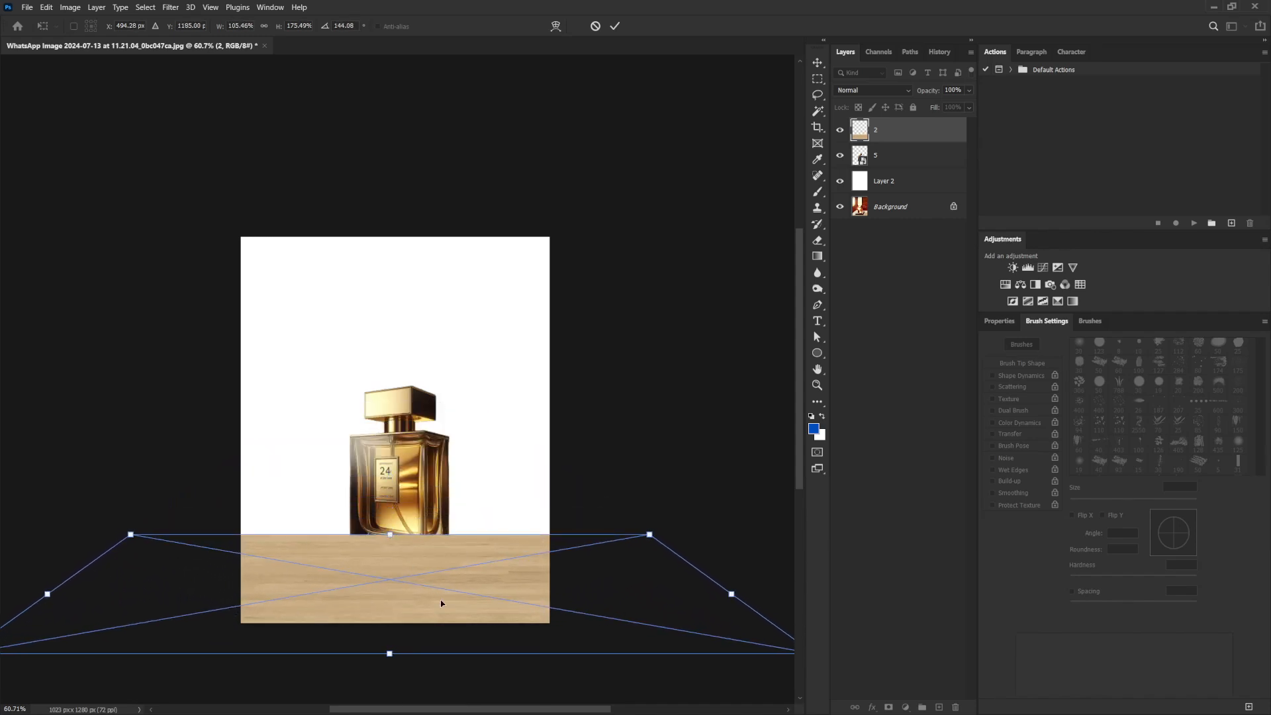
pyautogui.moveTo(517, 614); pyautogui.dragTo(514, 602)
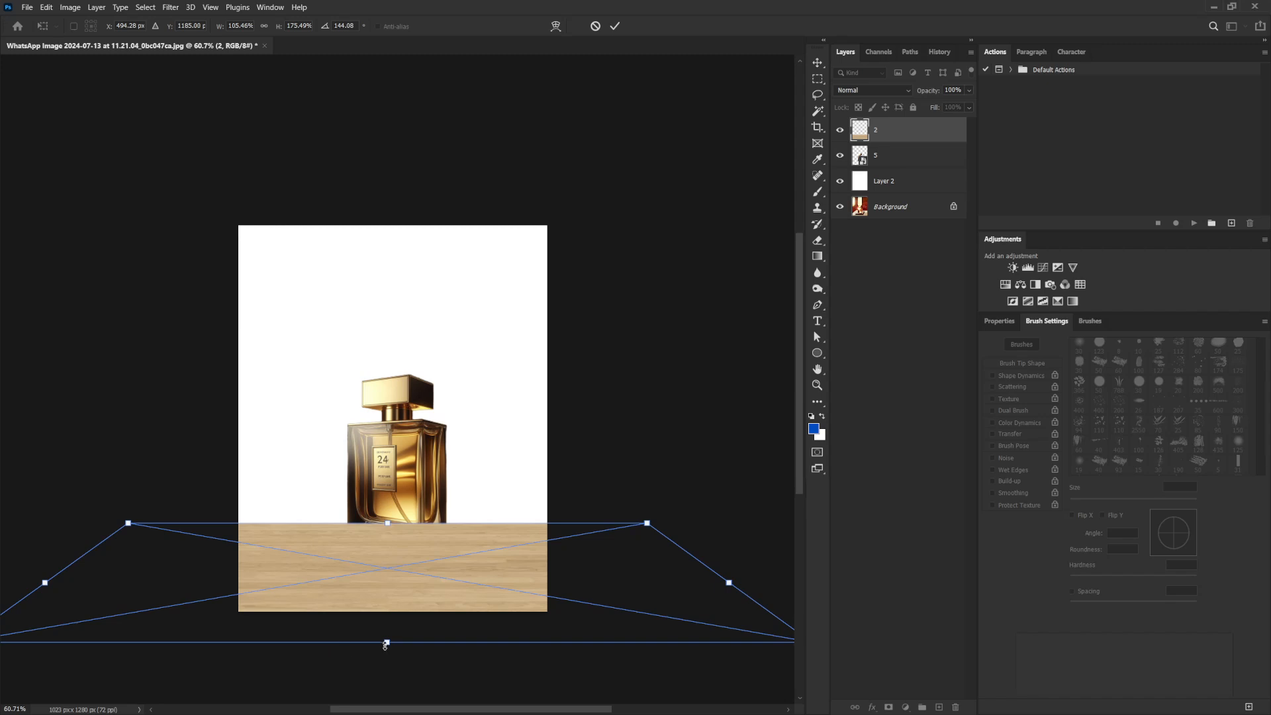
pyautogui.moveTo(385, 644); pyautogui.dragTo(390, 585)
pyautogui.press('Return')
pyautogui.press('b')
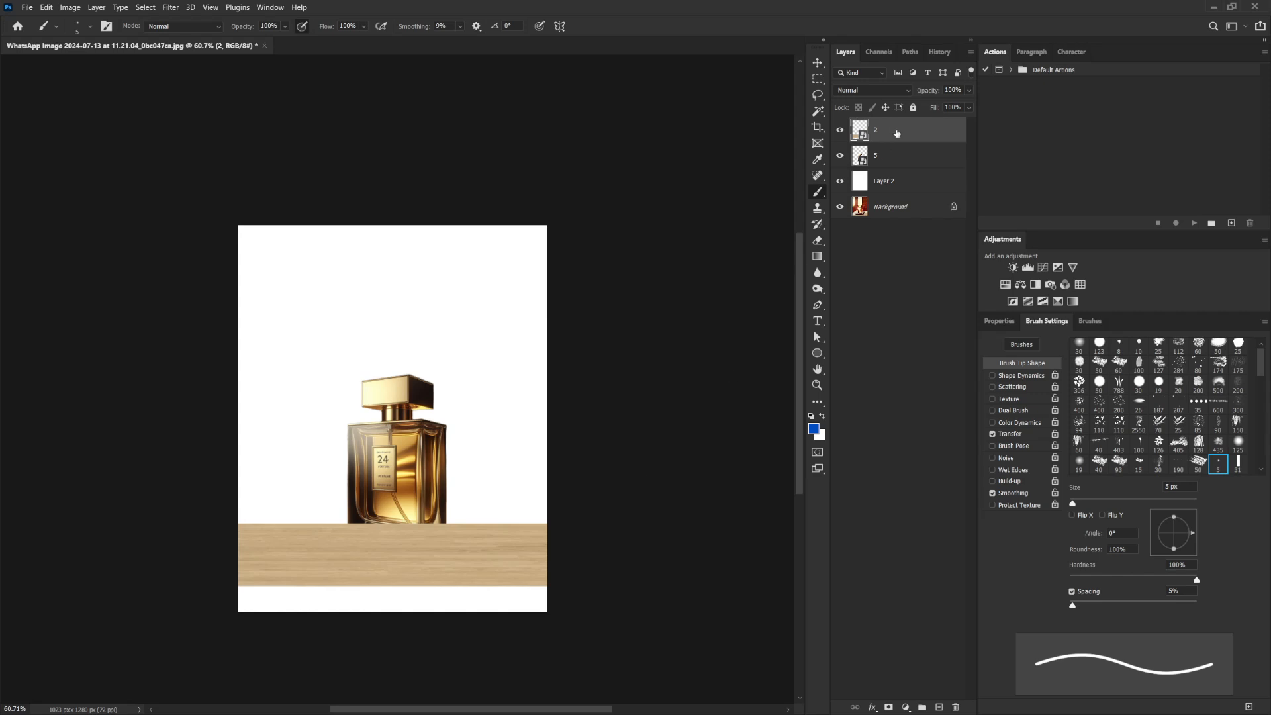
# Place wood layer 2 beneath bottle layer 5 and shift it slightly upward so the bottle stands on the tabletop.
pyautogui.moveTo(897, 134); pyautogui.dragTo(900, 169)
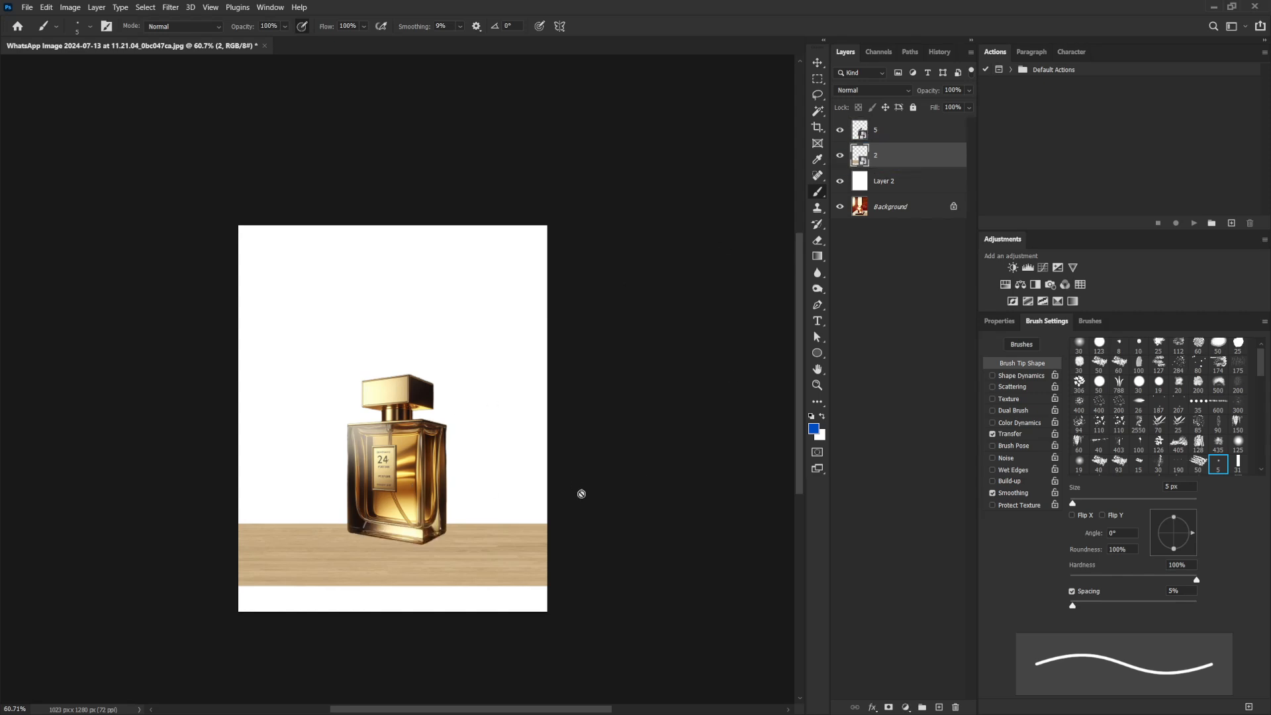
pyautogui.press('v')
pyautogui.moveTo(490, 527)
pyautogui.mouseDown()
pyautogui.moveTo(483, 503)
pyautogui.moveTo(488, 512)
pyautogui.mouseUp()
pyautogui.press('Up')
pyautogui.press('Up')
pyautogui.press('Up')
pyautogui.press('Up')
pyautogui.press('Up')
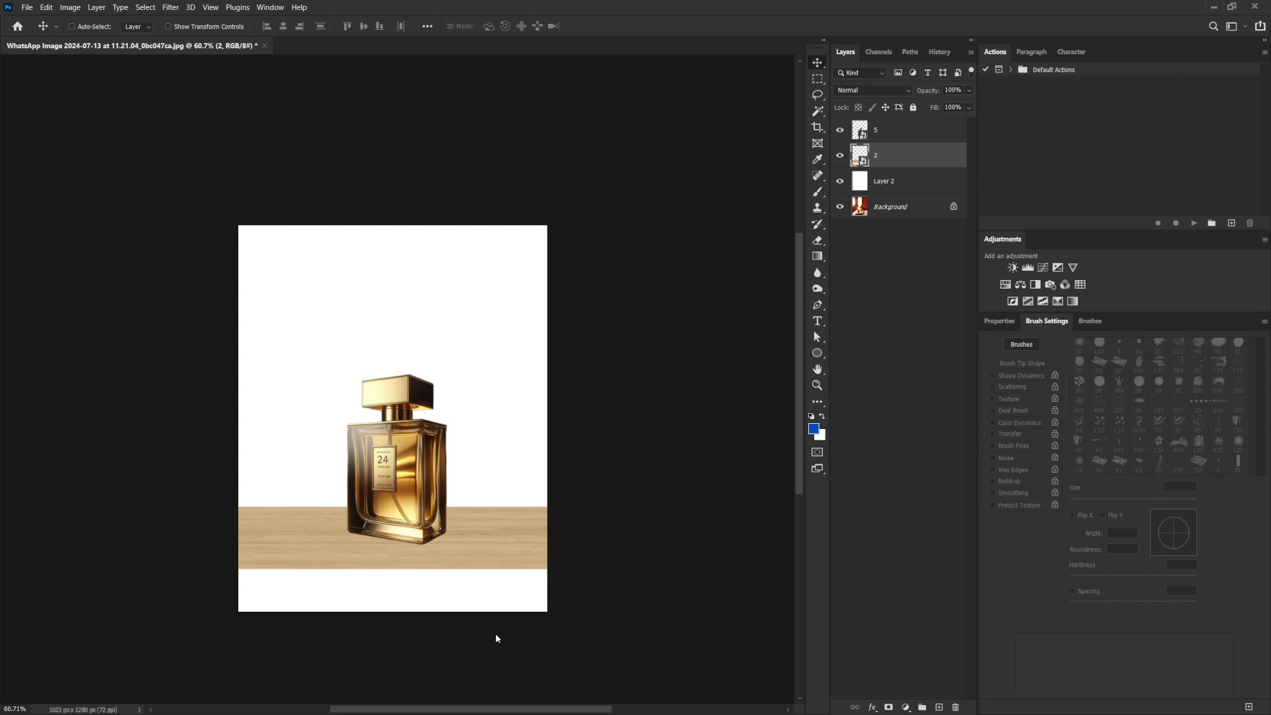
# Place wood texture 2 again below the tabletop, rotated 90° and scaled wider than the canvas, and stack it beneath the tabletop layer.
pyautogui.moveTo(496, 638); pyautogui.dragTo(439, 515)
pyautogui.moveTo(561, 322); pyautogui.dragTo(573, 608)
pyautogui.moveTo(443, 323); pyautogui.dragTo(548, 665)
pyautogui.hotkey('ctrl', 'z')
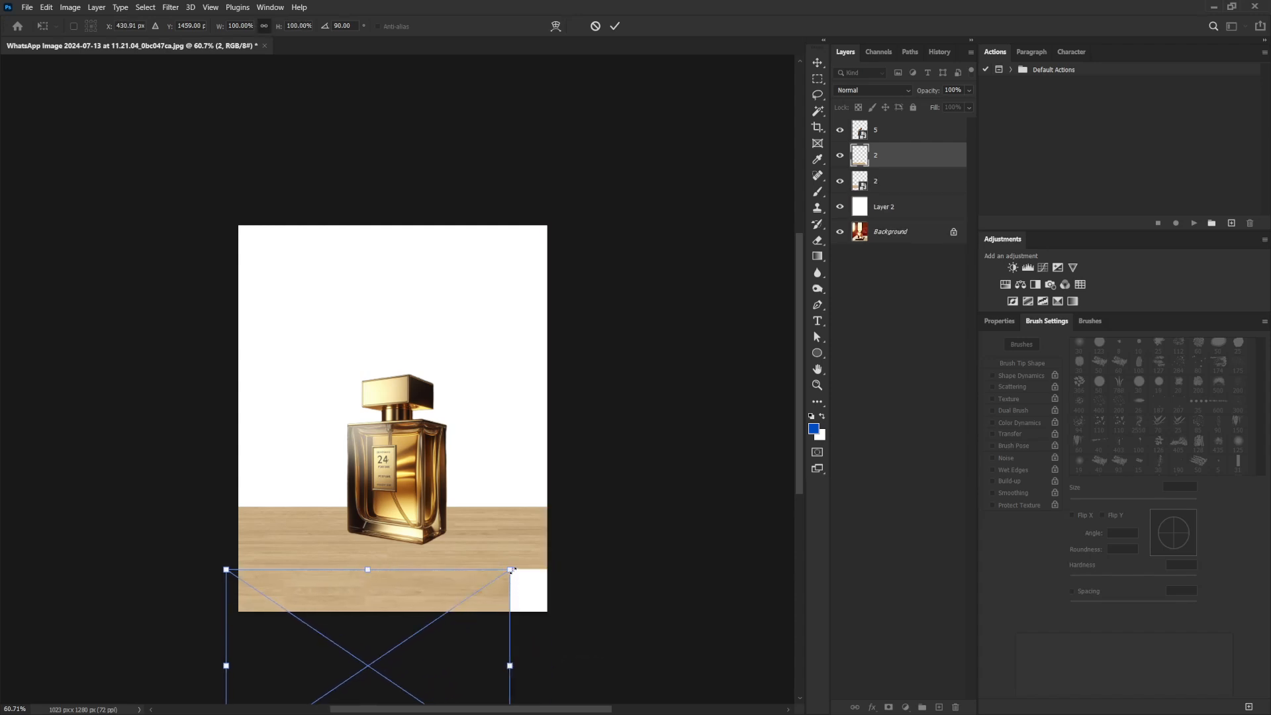
pyautogui.moveTo(512, 569); pyautogui.dragTo(561, 559)
pyautogui.moveTo(412, 599); pyautogui.dragTo(420, 624)
pyautogui.press('Return')
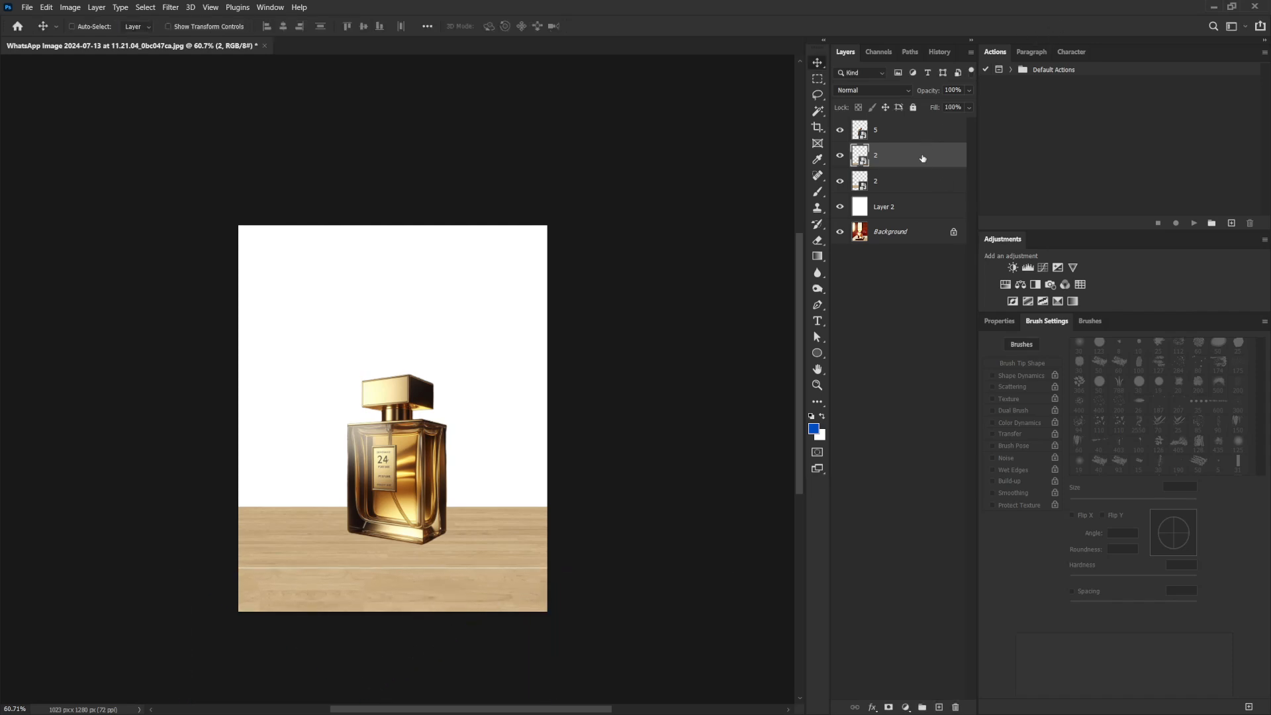
pyautogui.moveTo(922, 158); pyautogui.dragTo(919, 201)
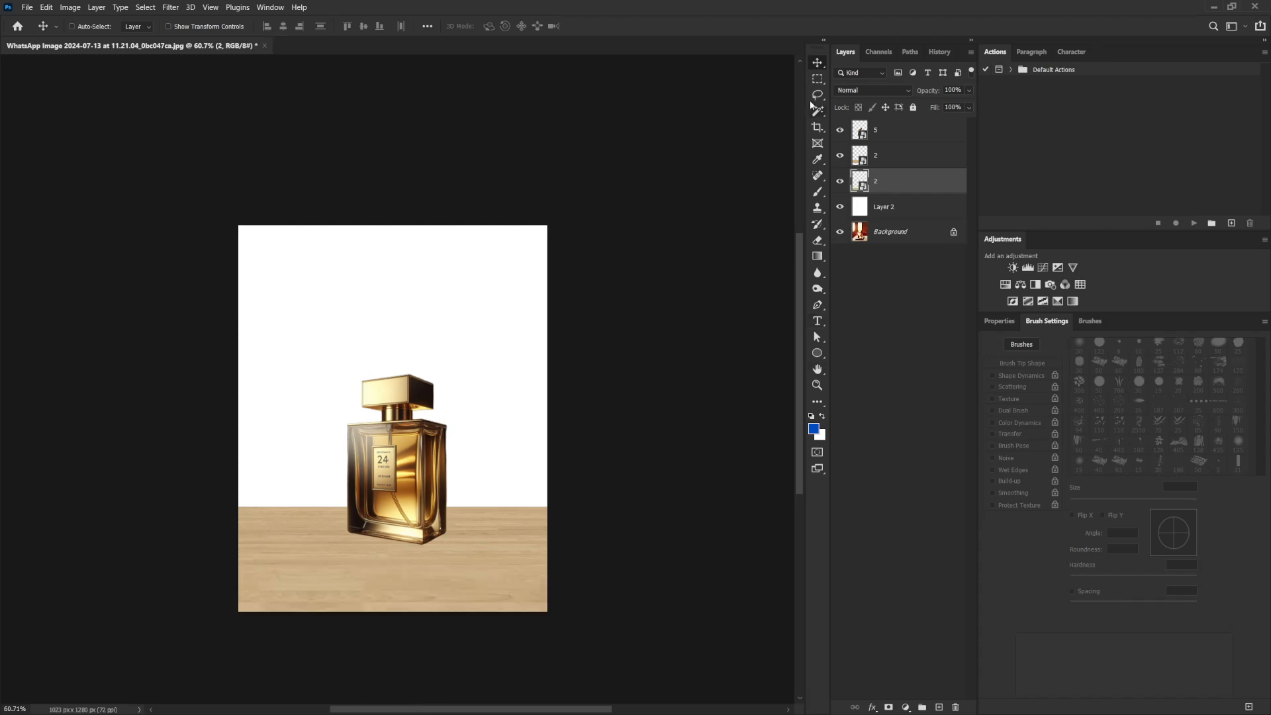
# With the tabletop layer hidden, draw a rectangle about 1263 by 86 px across the upper part of the lower wood texture.
pyautogui.rightClick(813, 355)
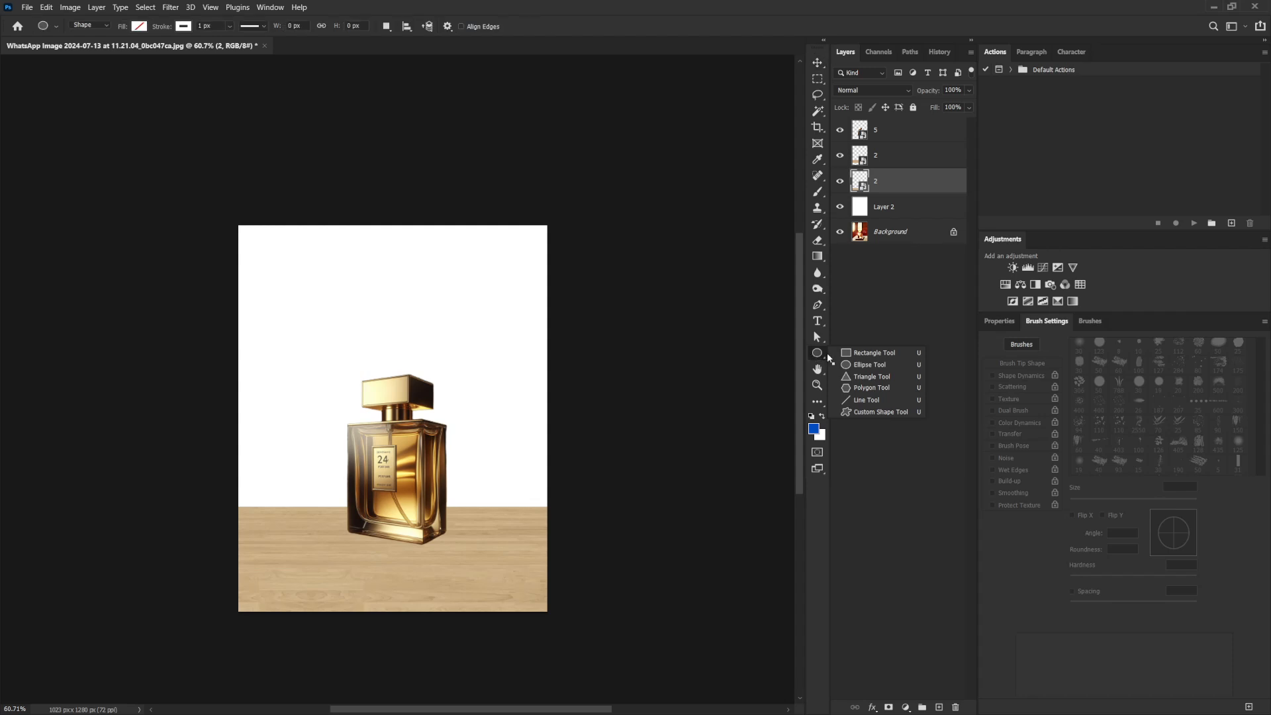
pyautogui.click(832, 364)
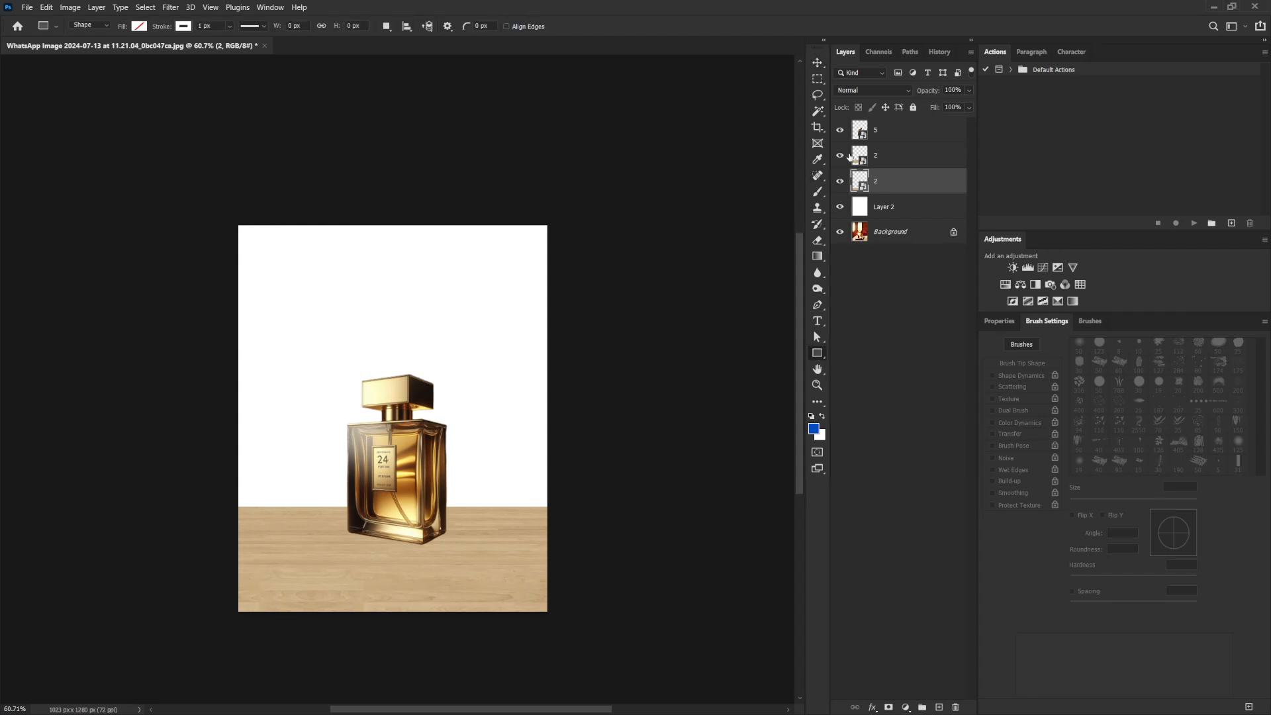
pyautogui.click(840, 155)
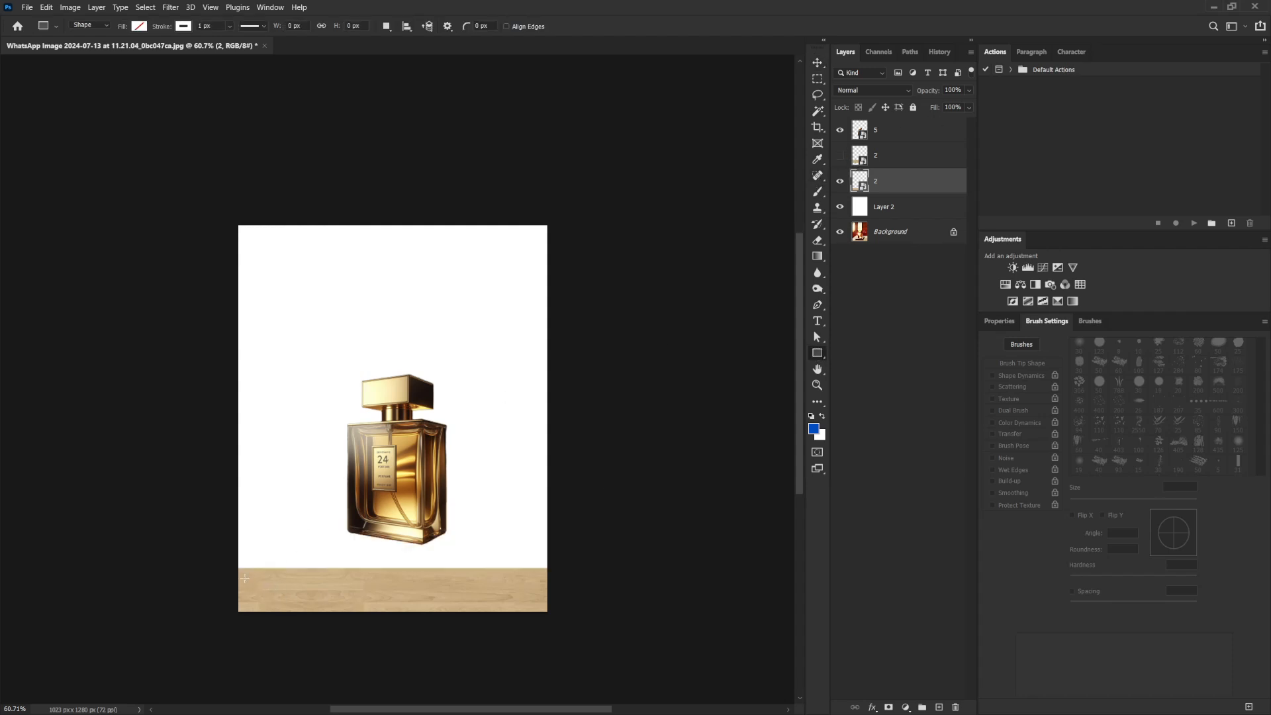
pyautogui.moveTo(233, 568); pyautogui.dragTo(613, 594)
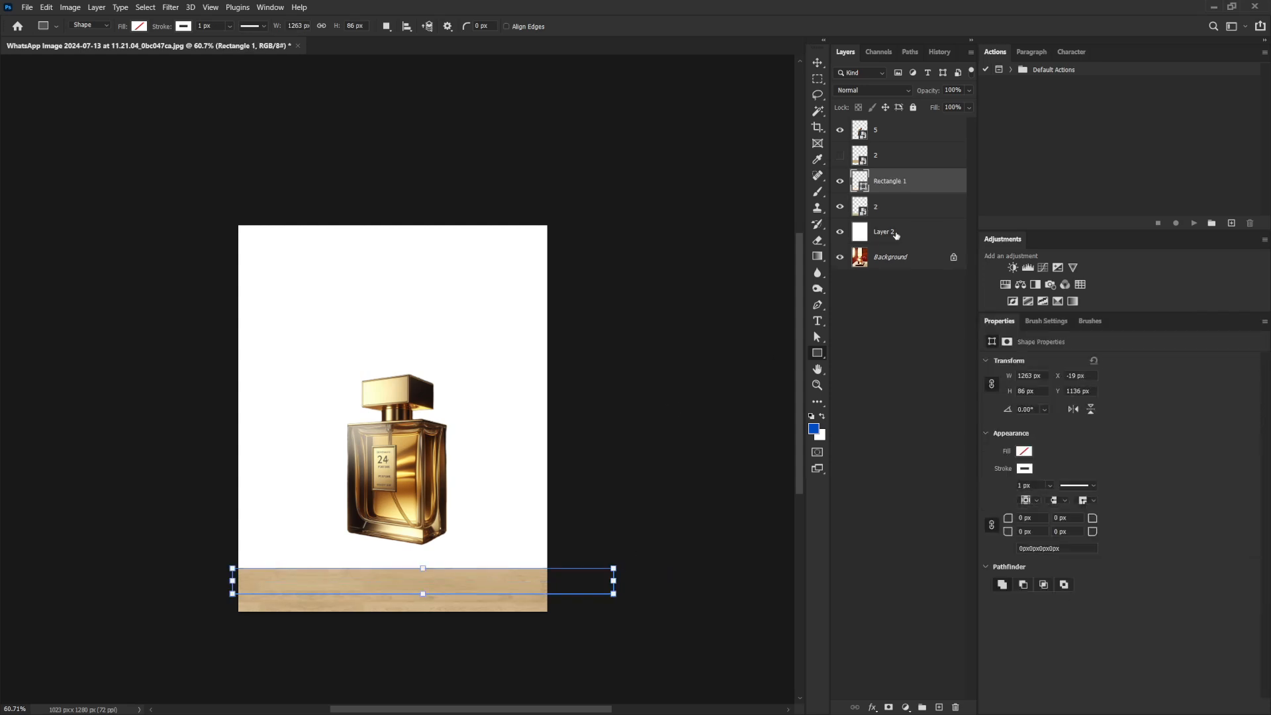
# Remove the rectangle's stroke and fill it with a light gray recent color.
pyautogui.click(1022, 469)
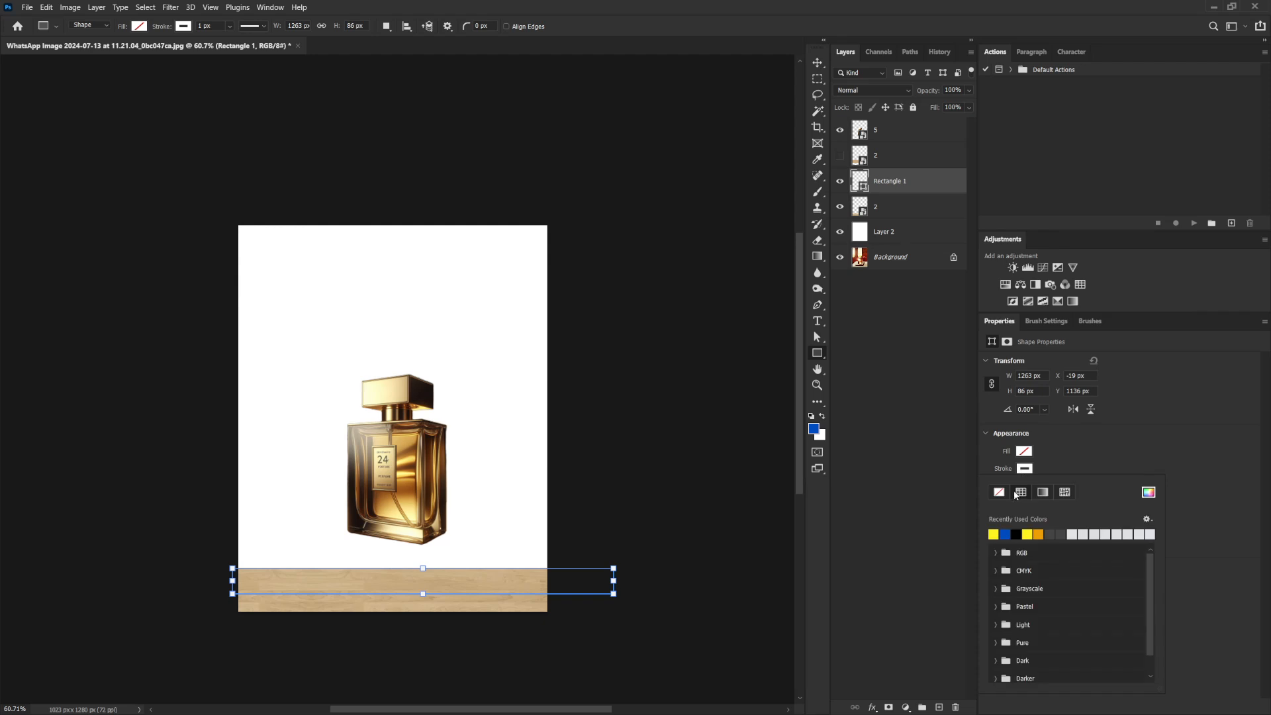
pyautogui.click(1024, 452)
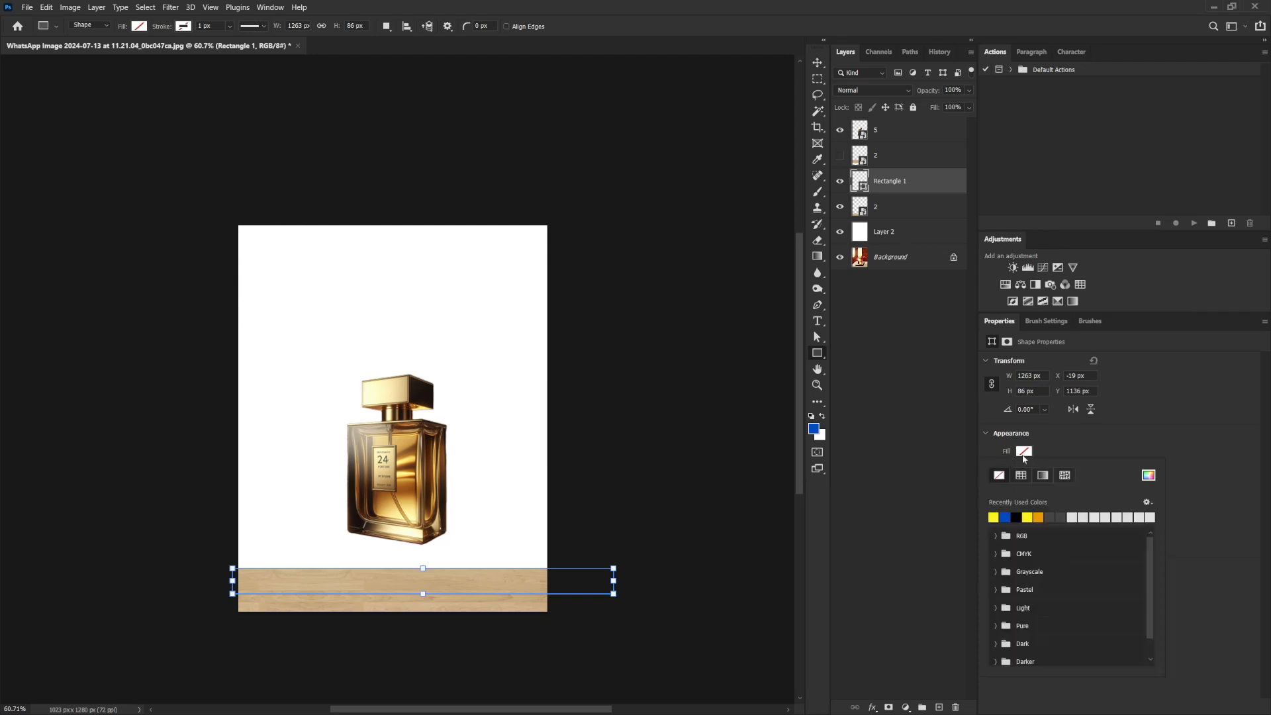
pyautogui.click(1080, 517)
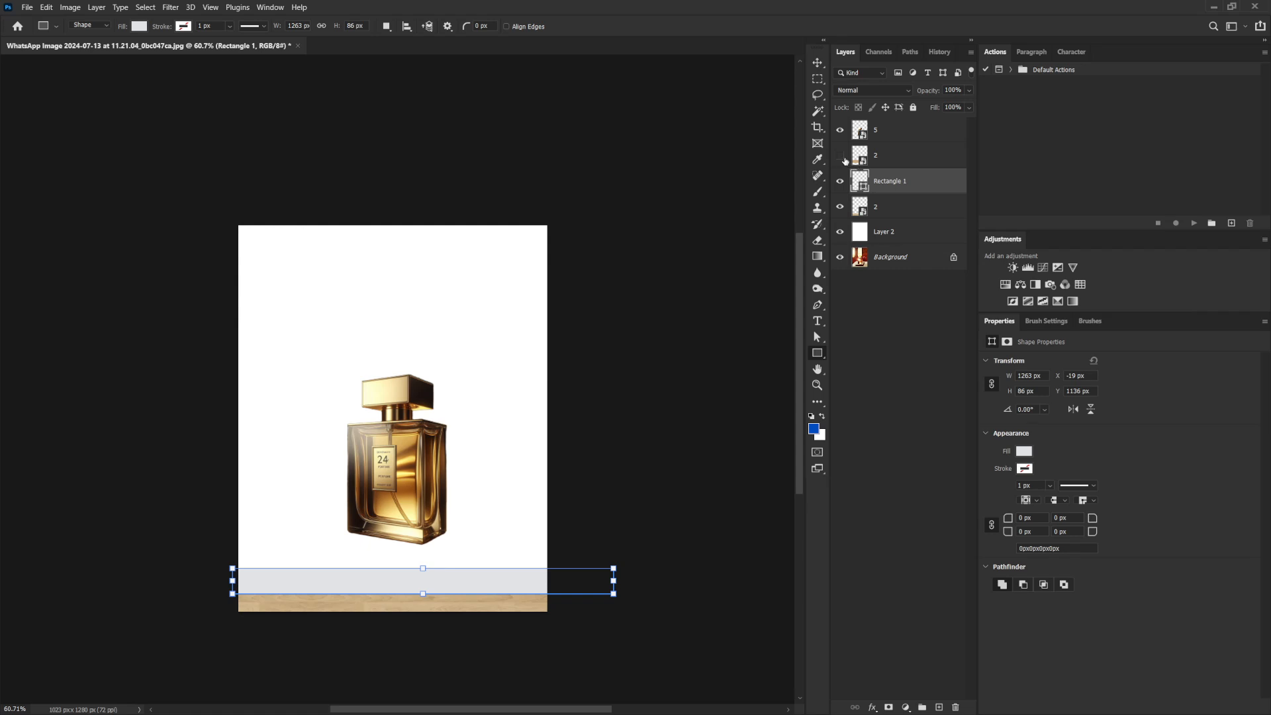
# Show the tabletop layer again, then move the lower wood layer above Rectangle 1 and clip it to the rectangle.
pyautogui.click(840, 154)
pyautogui.moveTo(885, 211); pyautogui.dragTo(883, 170)
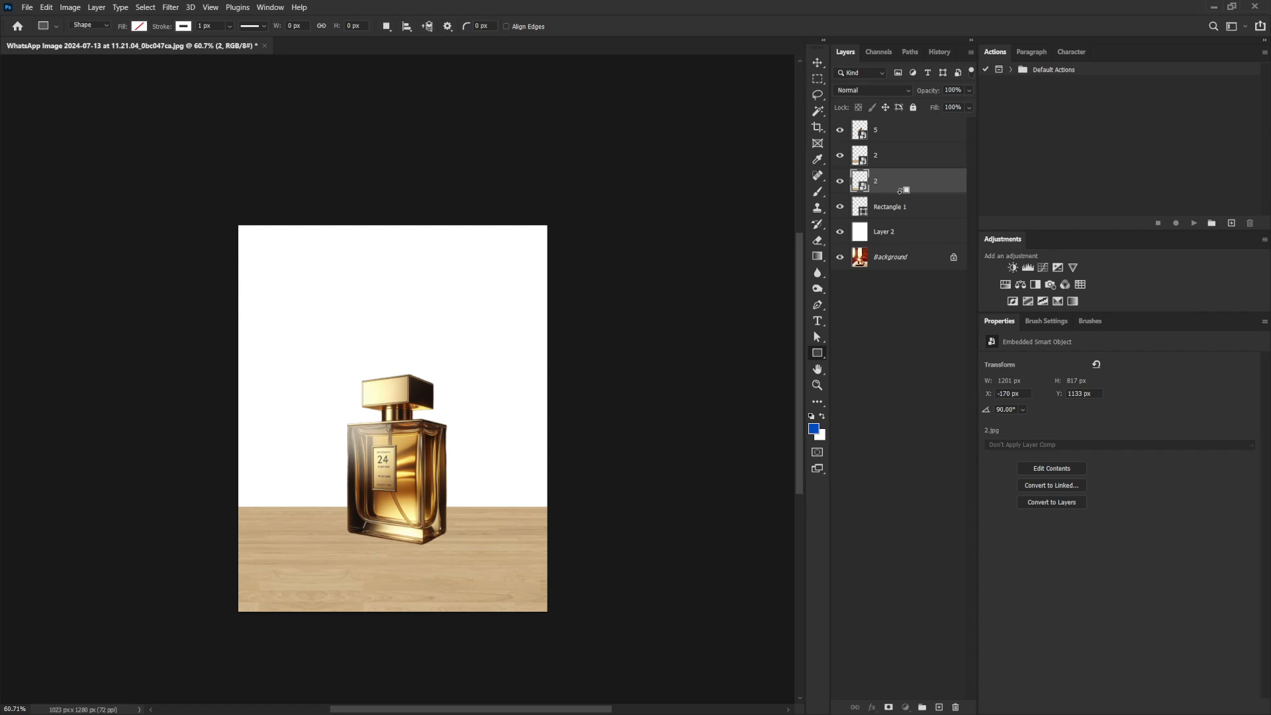
pyautogui.keyDown('alt'); pyautogui.click(902, 190); pyautogui.keyUp('alt')
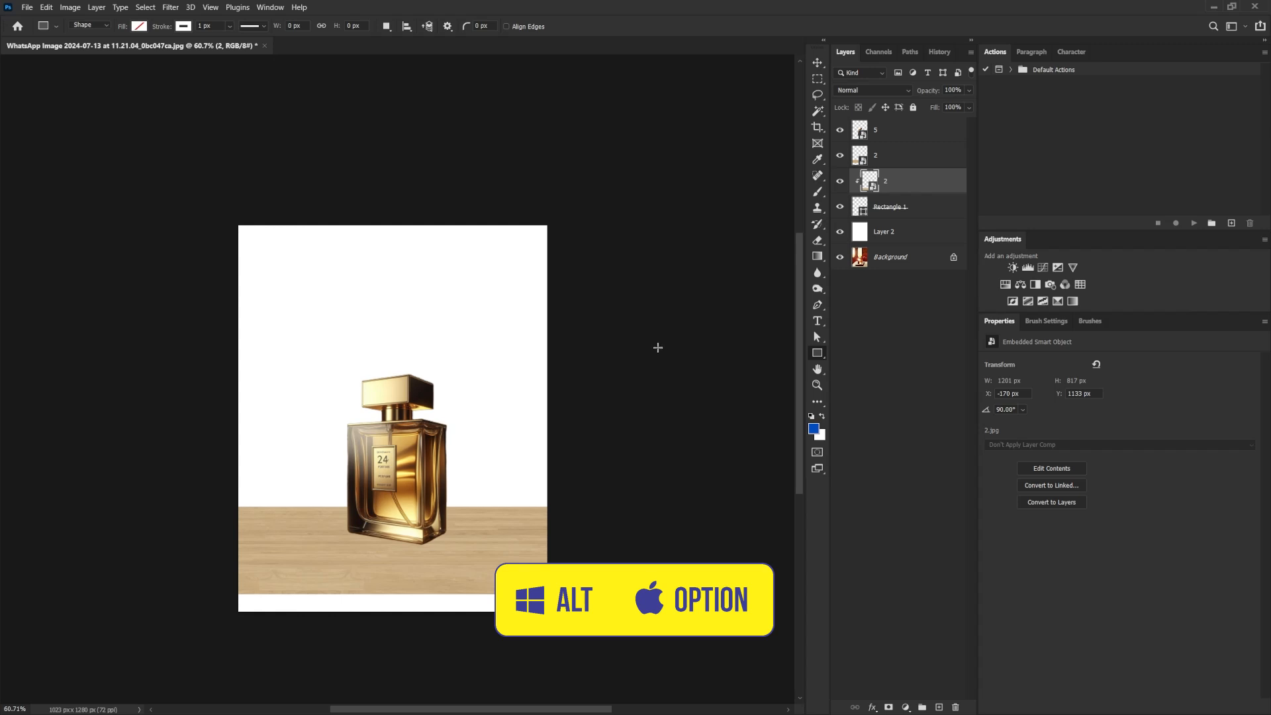
# Move the bottle, tabletop and clipped front edge layers together slightly up the canvas.
pyautogui.press('v')
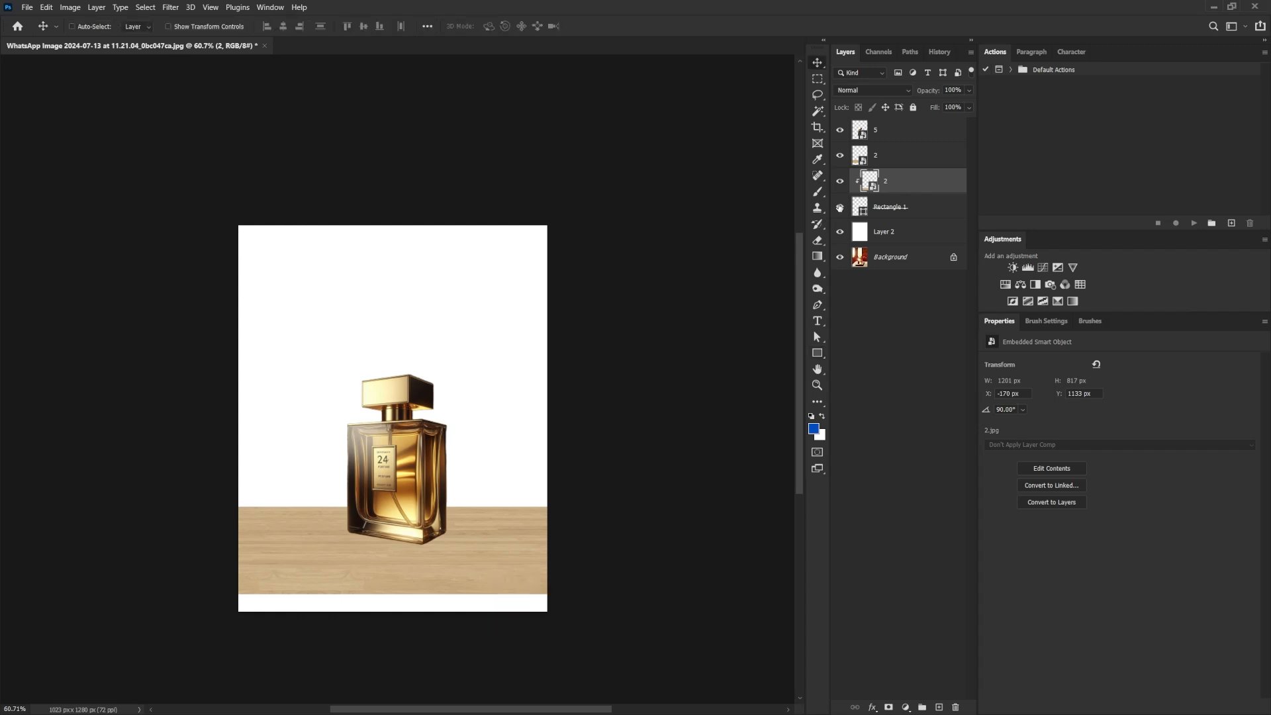
pyautogui.click(892, 146)
pyautogui.click(892, 132)
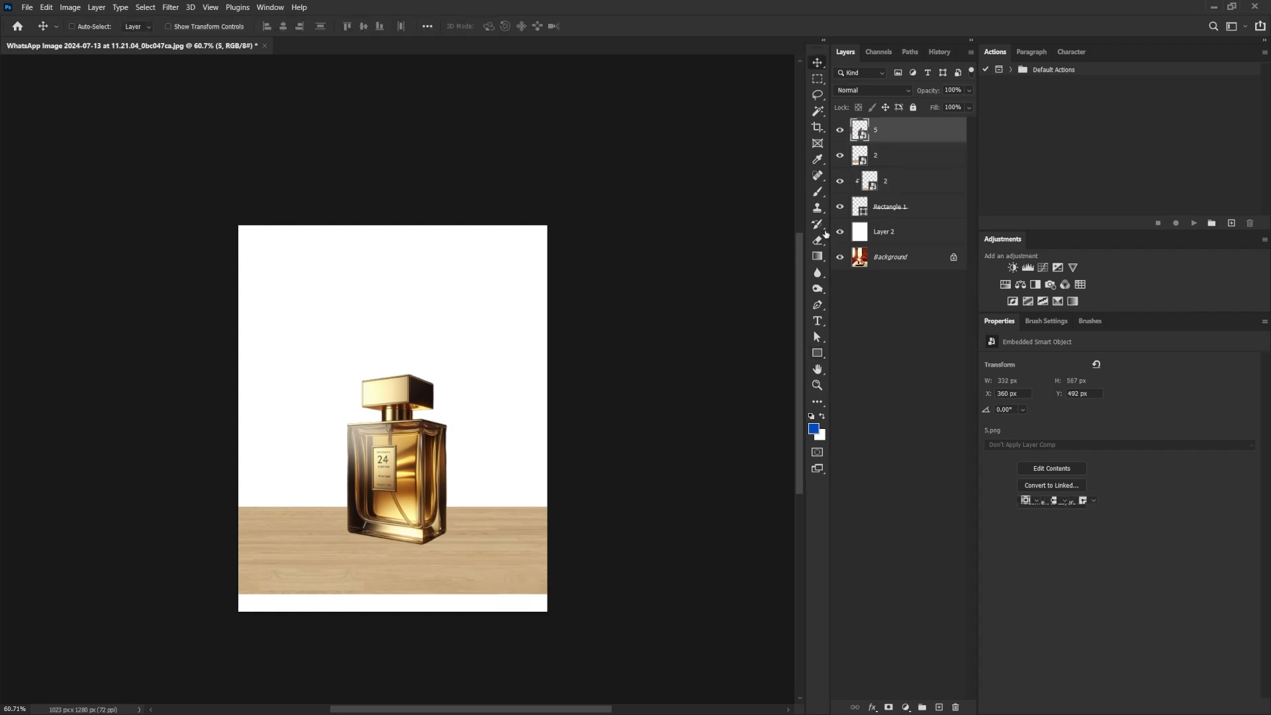
pyautogui.keyDown('shift'); pyautogui.click(890, 207); pyautogui.keyUp('shift')
pyautogui.moveTo(460, 458); pyautogui.dragTo(461, 424)
pyautogui.scroll(2, 427, 507)
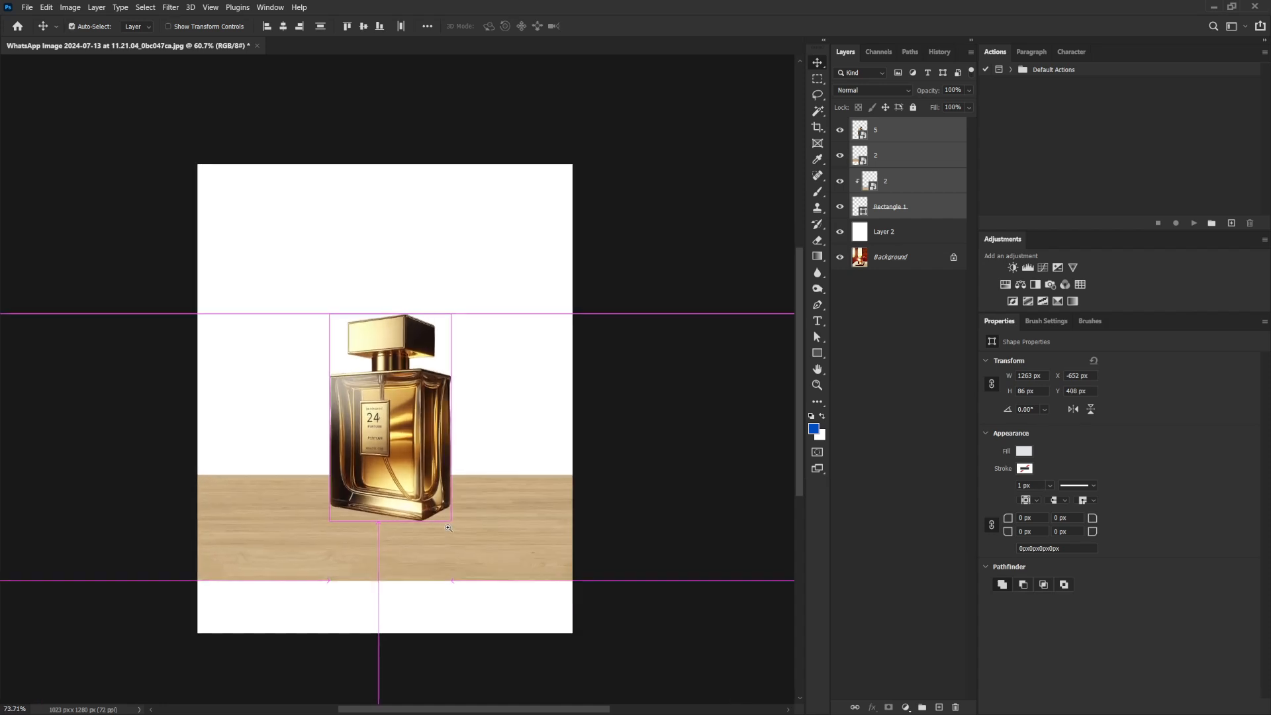
pyautogui.moveTo(502, 476); pyautogui.dragTo(501, 505)
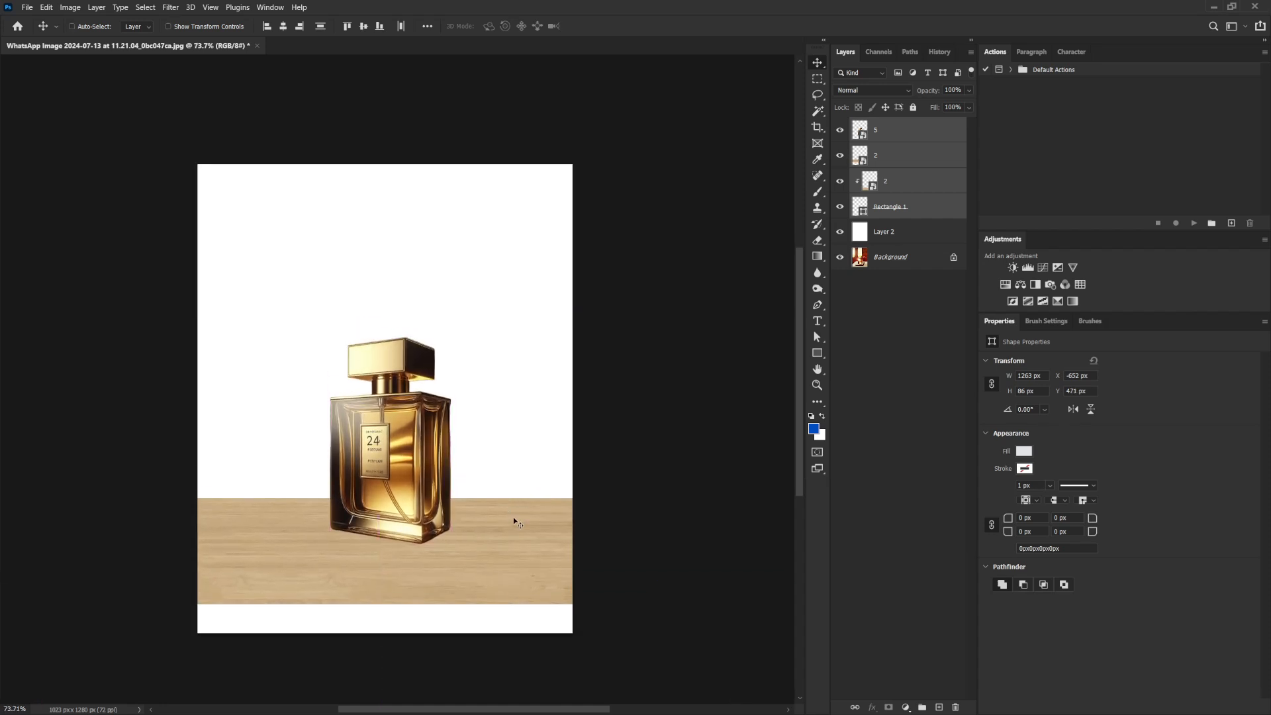
# Reduce Rectangle 1's height to 79 px to make the tabletop's front edge thinner.
pyautogui.click(895, 207)
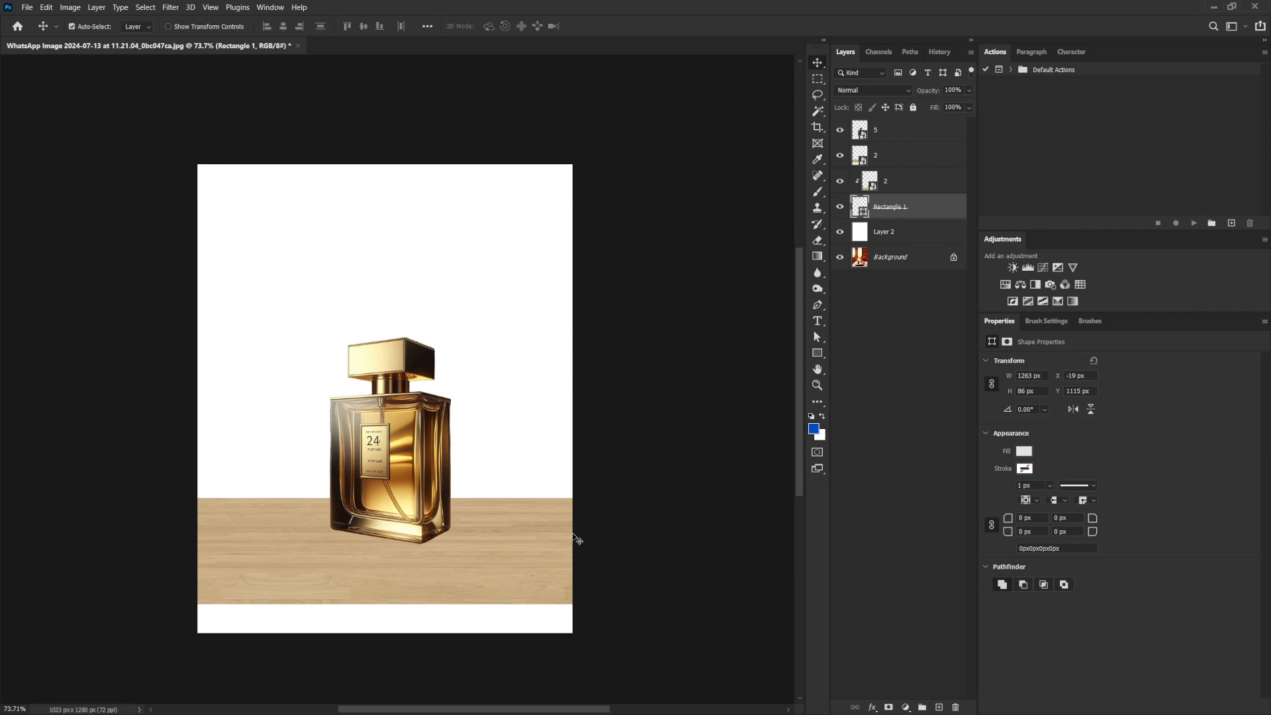
pyautogui.hotkey('ctrl', 't')
pyautogui.moveTo(422, 602); pyautogui.dragTo(421, 599)
pyautogui.press('Return')
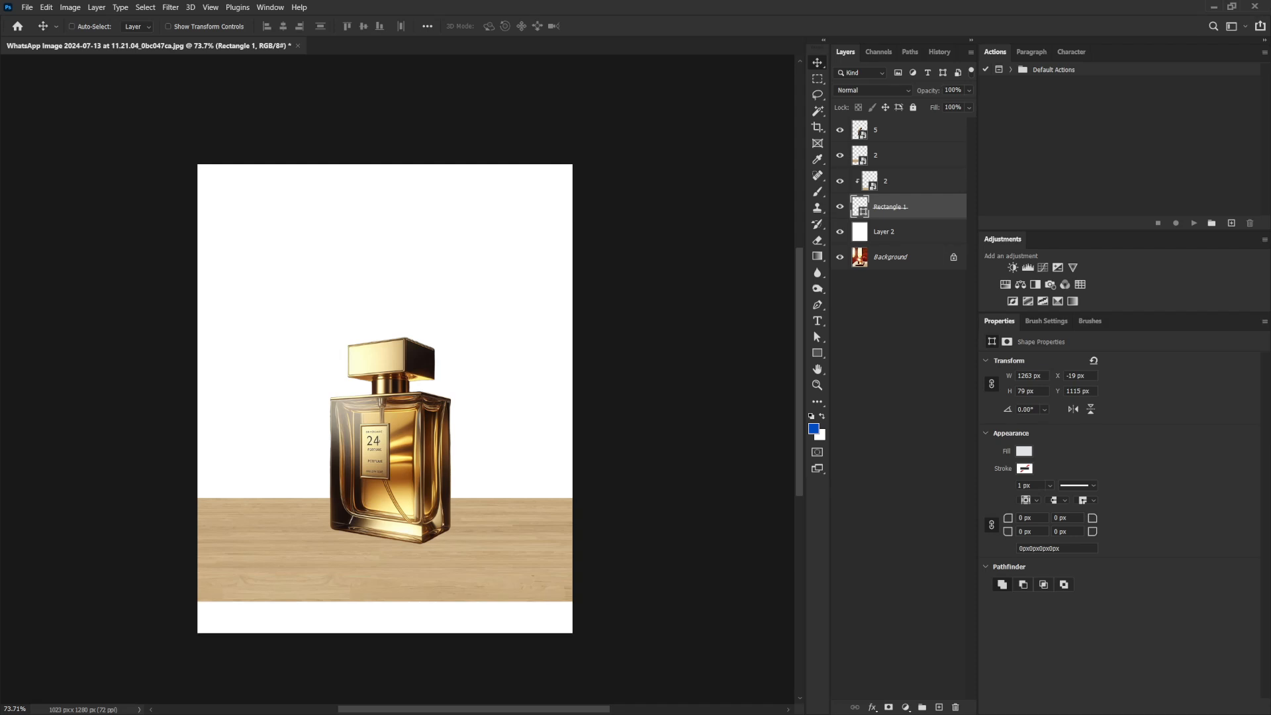
# Place another copy of wood texture 2 rotated 90° and scaled past the canvas sides, covering the white strip below the tabletop.
pyautogui.moveTo(813, 328); pyautogui.dragTo(553, 538)
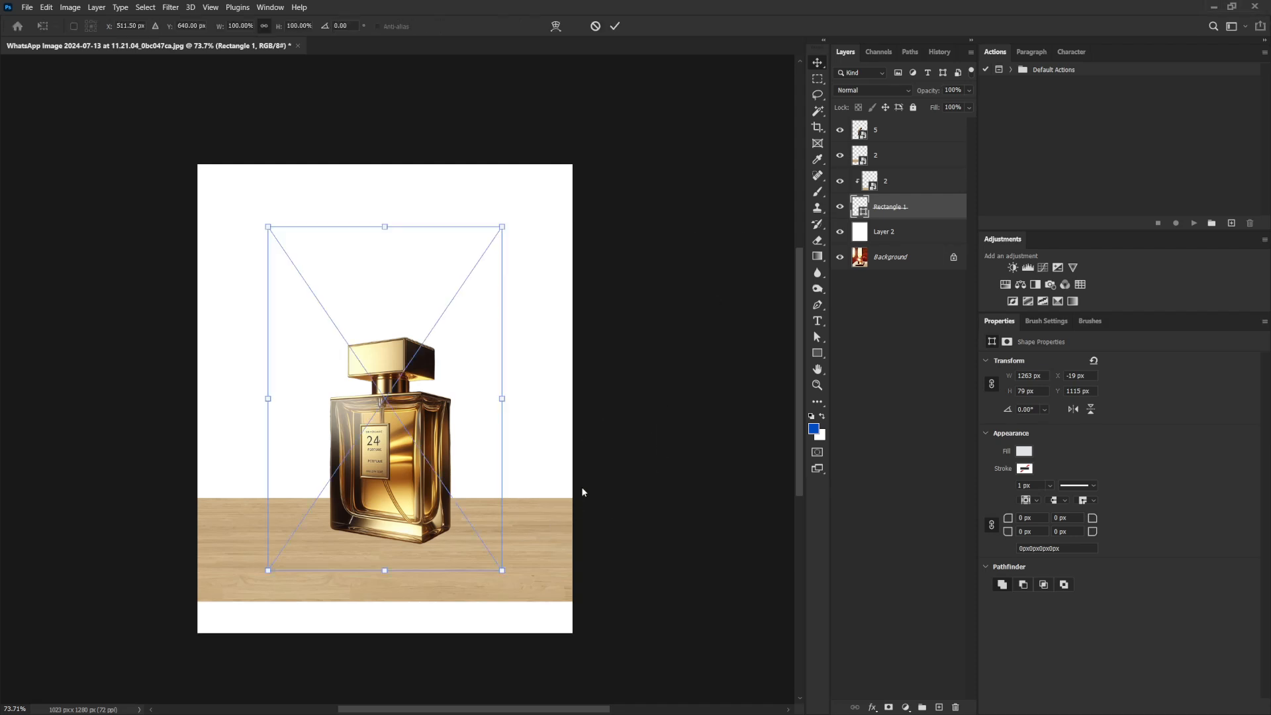
pyautogui.moveTo(571, 229); pyautogui.dragTo(752, 397)
pyautogui.moveTo(509, 368); pyautogui.dragTo(491, 507)
pyautogui.press('Return')
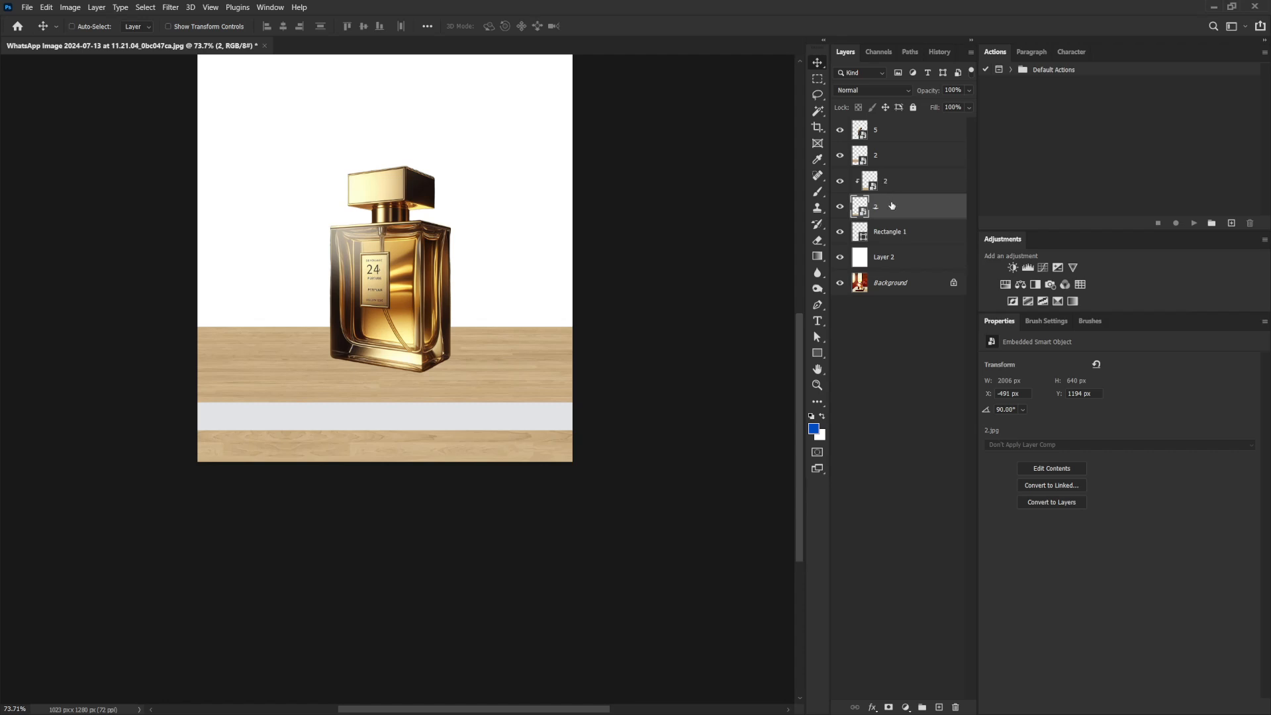
# Stack the new wood layer beneath Rectangle 1 and clip the front-edge wood layer to the rectangle again.
pyautogui.moveTo(890, 205); pyautogui.dragTo(889, 239)
pyautogui.moveTo(889, 190); pyautogui.dragTo(891, 193)
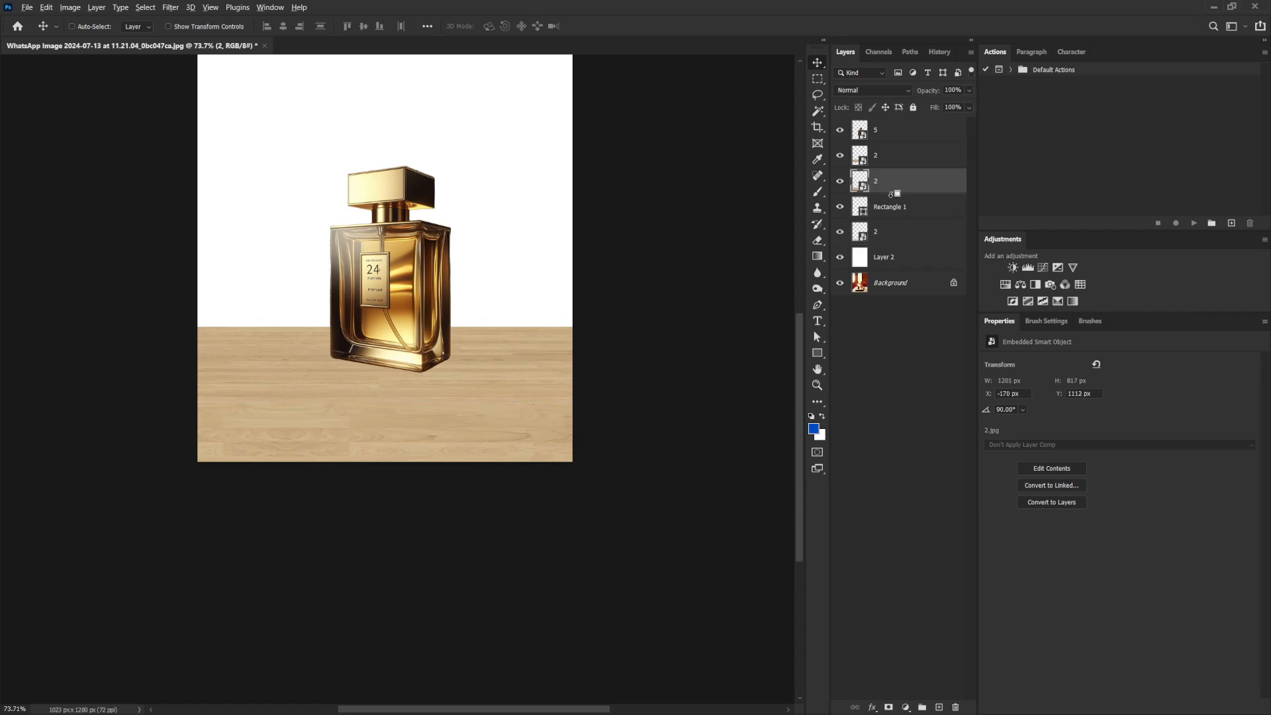
pyautogui.keyDown('alt'); pyautogui.click(892, 193); pyautogui.keyUp('alt')
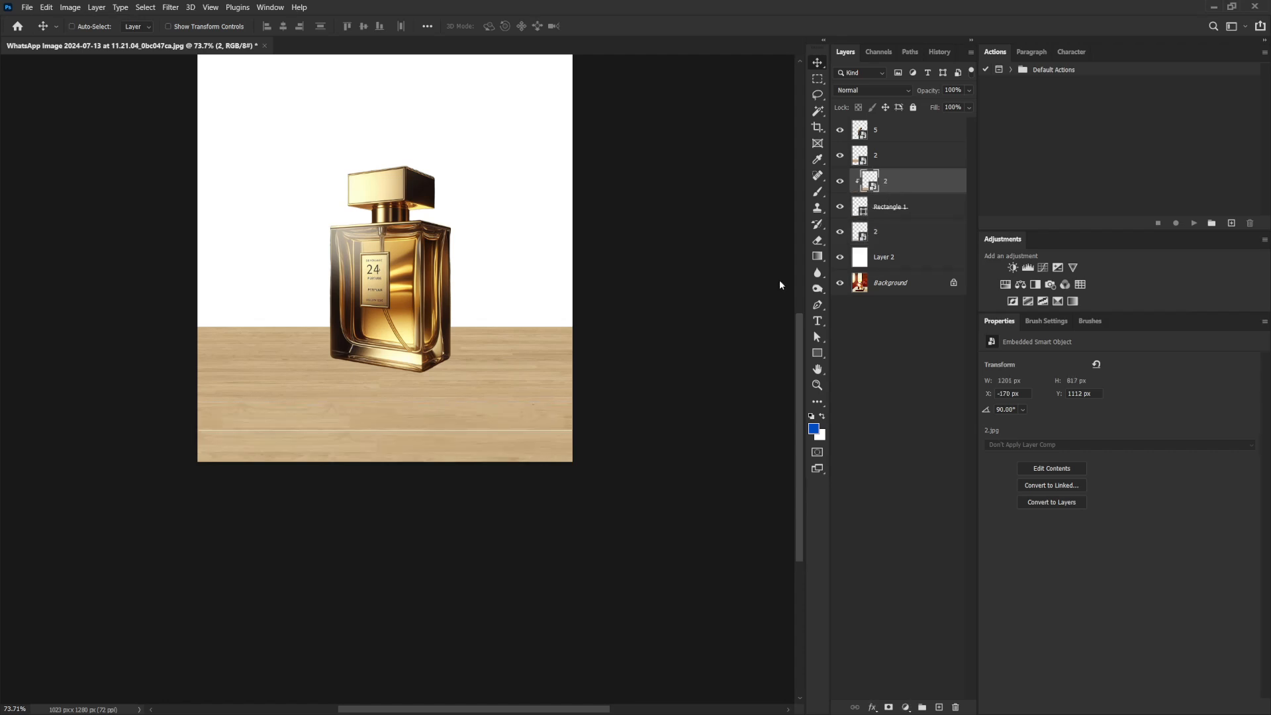
# Move the lowest wood layer up against the tabletop's front edge.
pyautogui.click(877, 212)
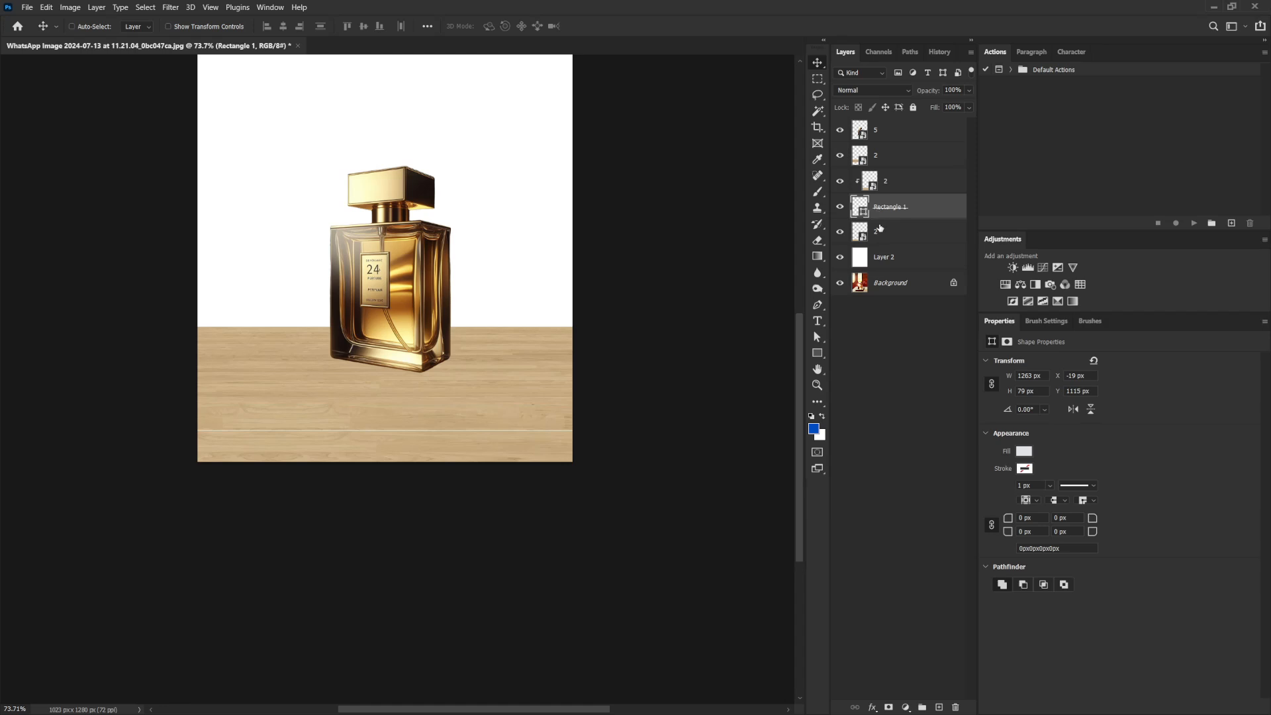
pyautogui.click(880, 228)
pyautogui.moveTo(487, 542); pyautogui.dragTo(474, 387)
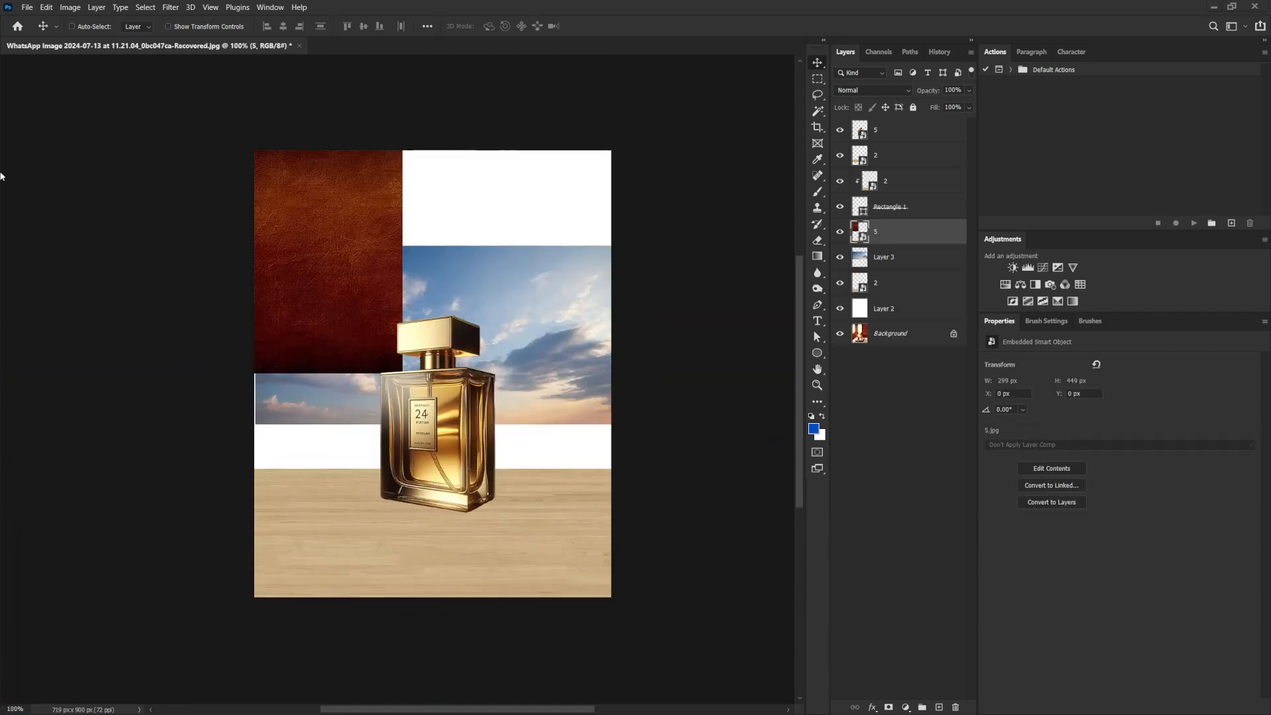
# Duplicate the leather texture layer 5 and position the copy beside the original at X 300 px.
pyautogui.press('ctrl')
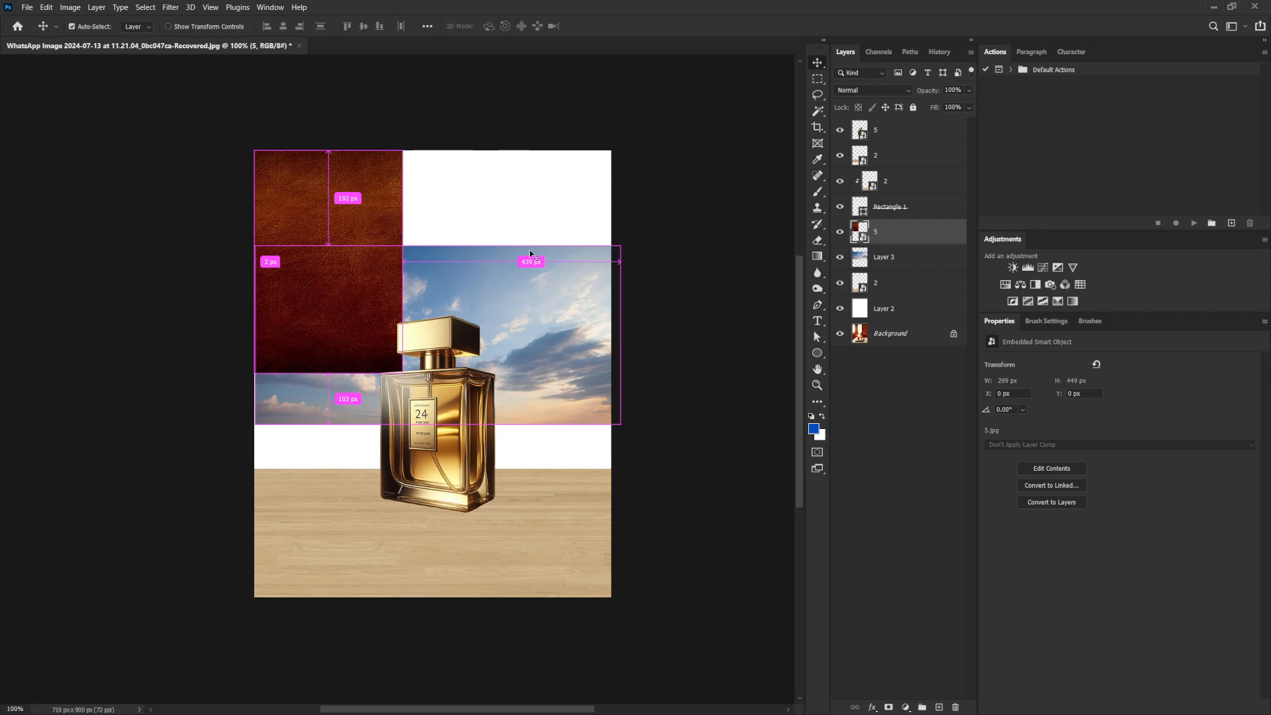
pyautogui.hotkey('ctrl', 'j')
pyautogui.moveTo(386, 238); pyautogui.dragTo(537, 242)
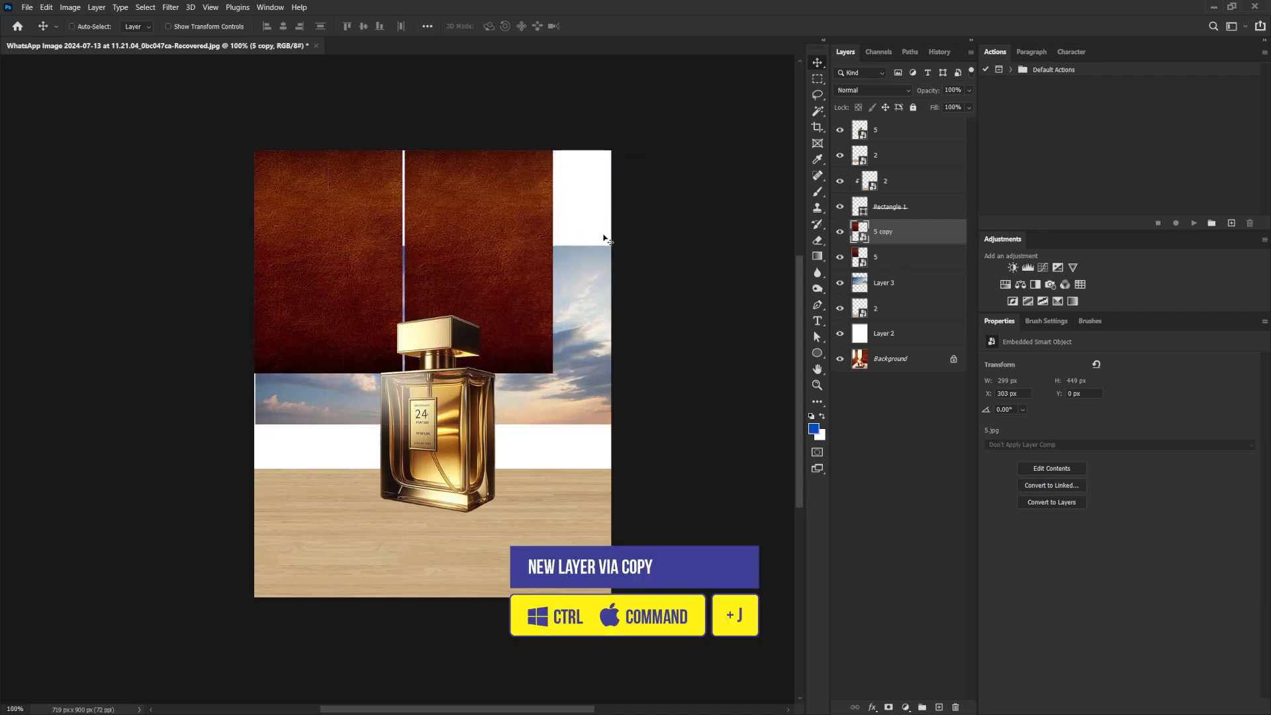
pyautogui.press('Left')
pyautogui.press('Left')
pyautogui.press('Left')
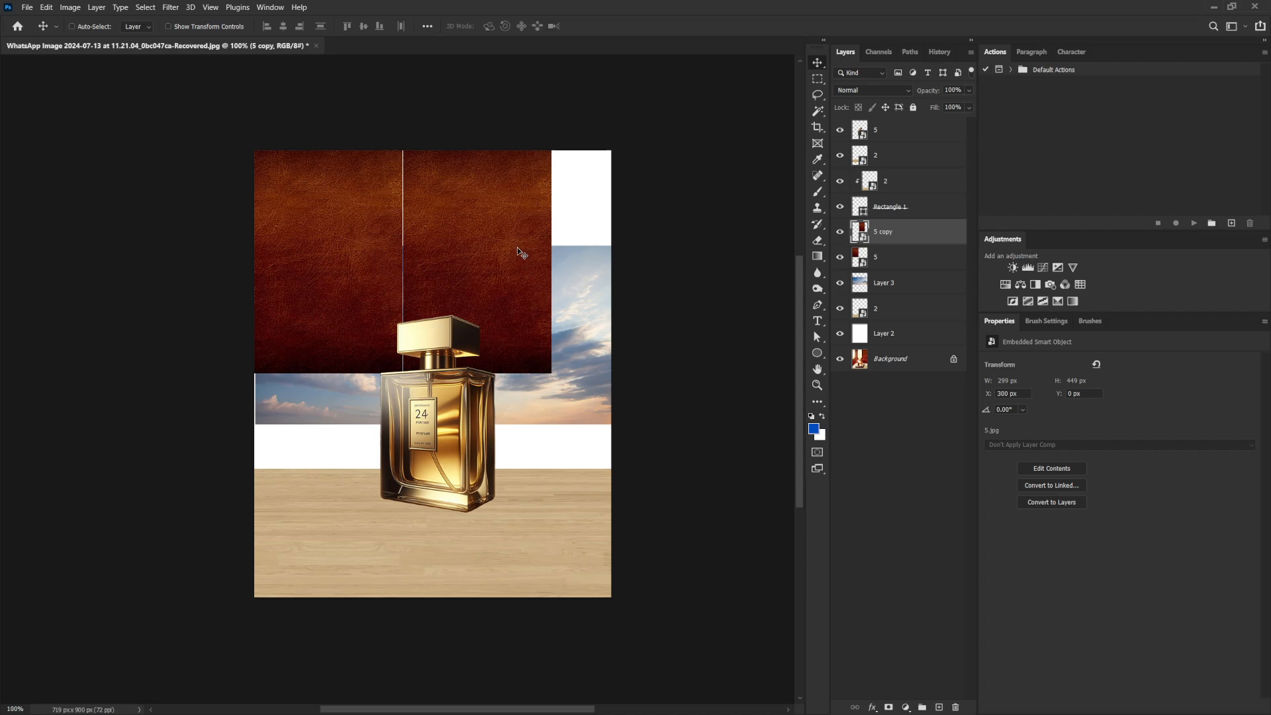
# Flip the leather copy horizontally so it mirrors the original.
pyautogui.hotkey('ctrl', 't')
pyautogui.rightClick(484, 237)
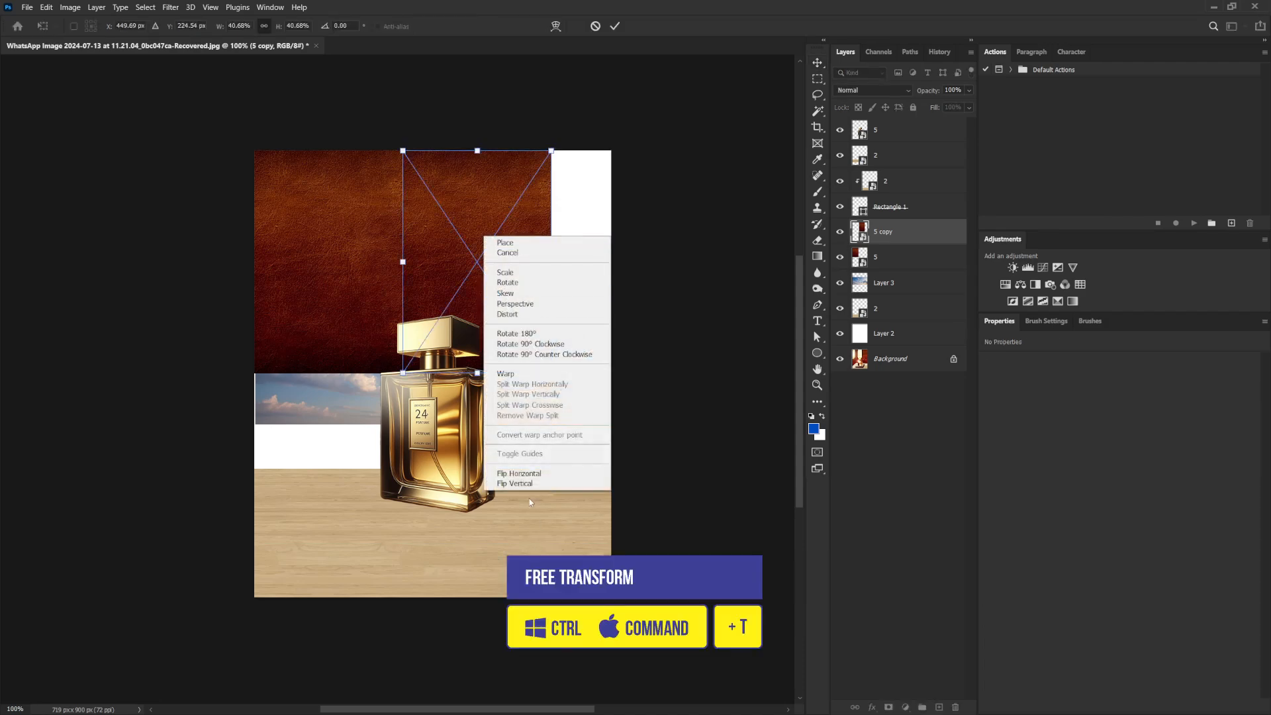
pyautogui.click(519, 474)
pyautogui.press('Return')
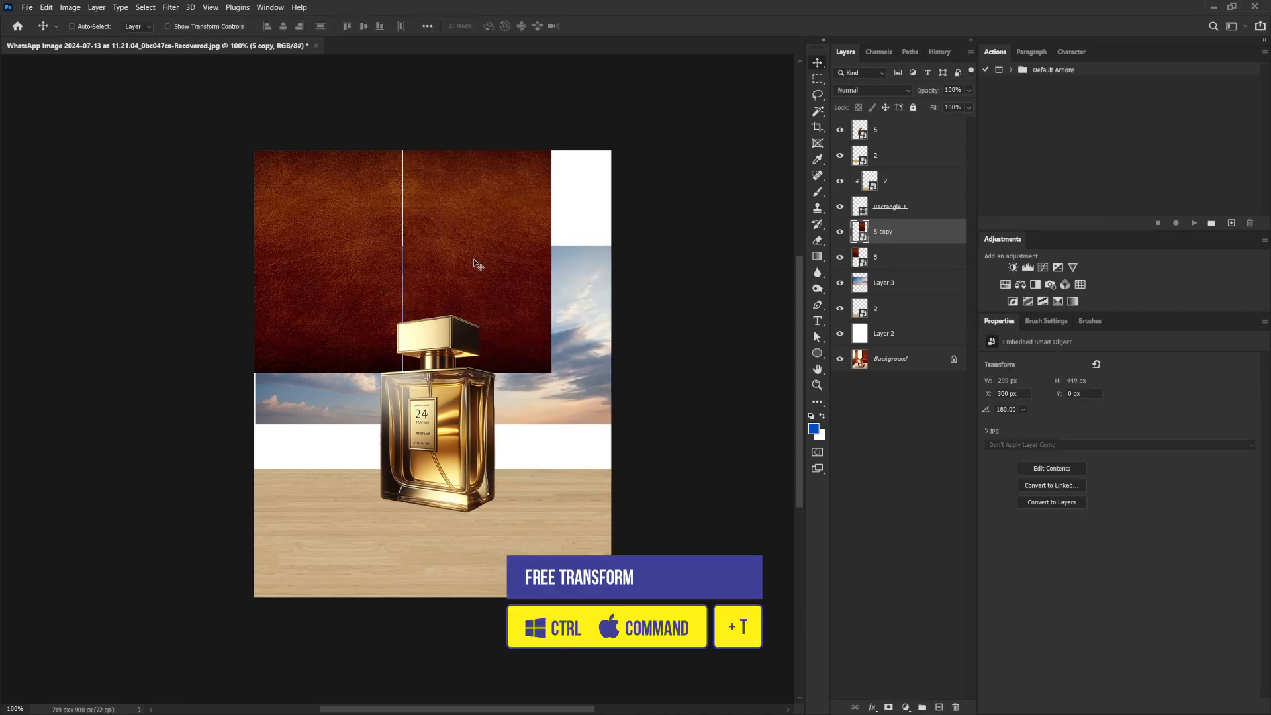
# Scale both leather layers together to about 146.5% and shift them so they cover the whole background behind the bottle.
pyautogui.keyDown('ctrl'); pyautogui.click(872, 263); pyautogui.keyUp('ctrl')
pyautogui.hotkey('ctrl', 't')
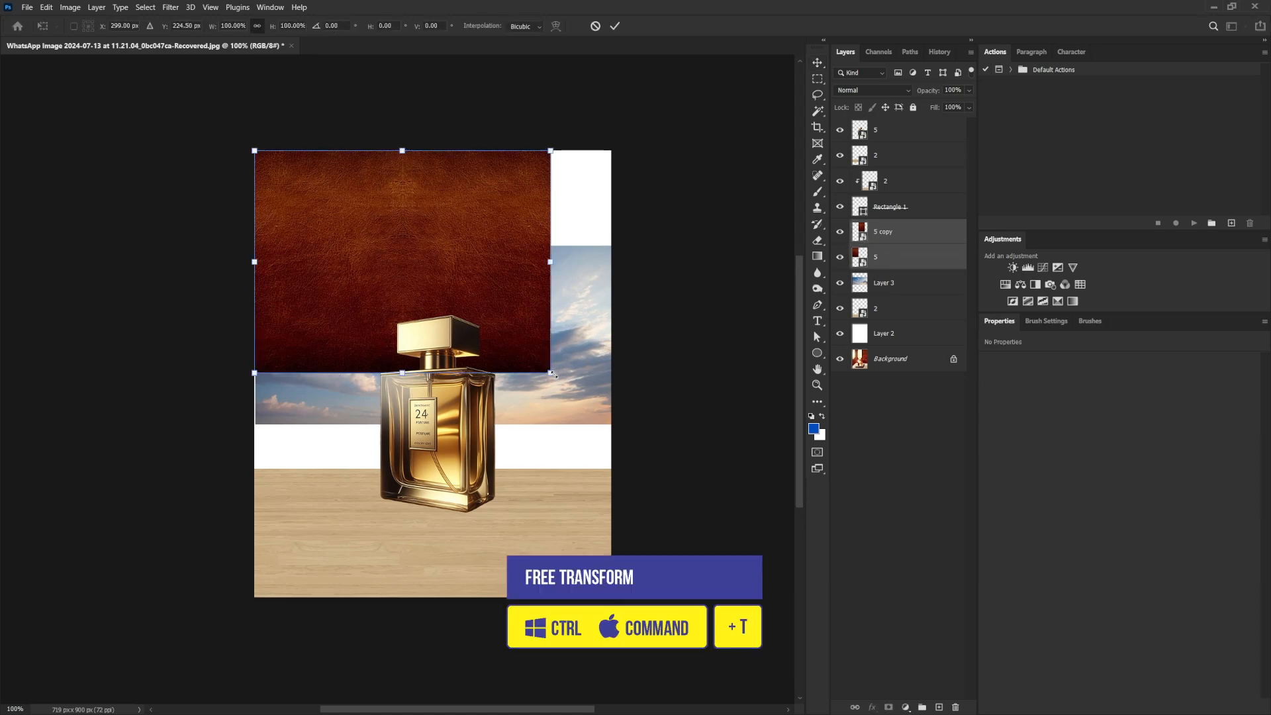
pyautogui.moveTo(622, 364); pyautogui.dragTo(700, 454)
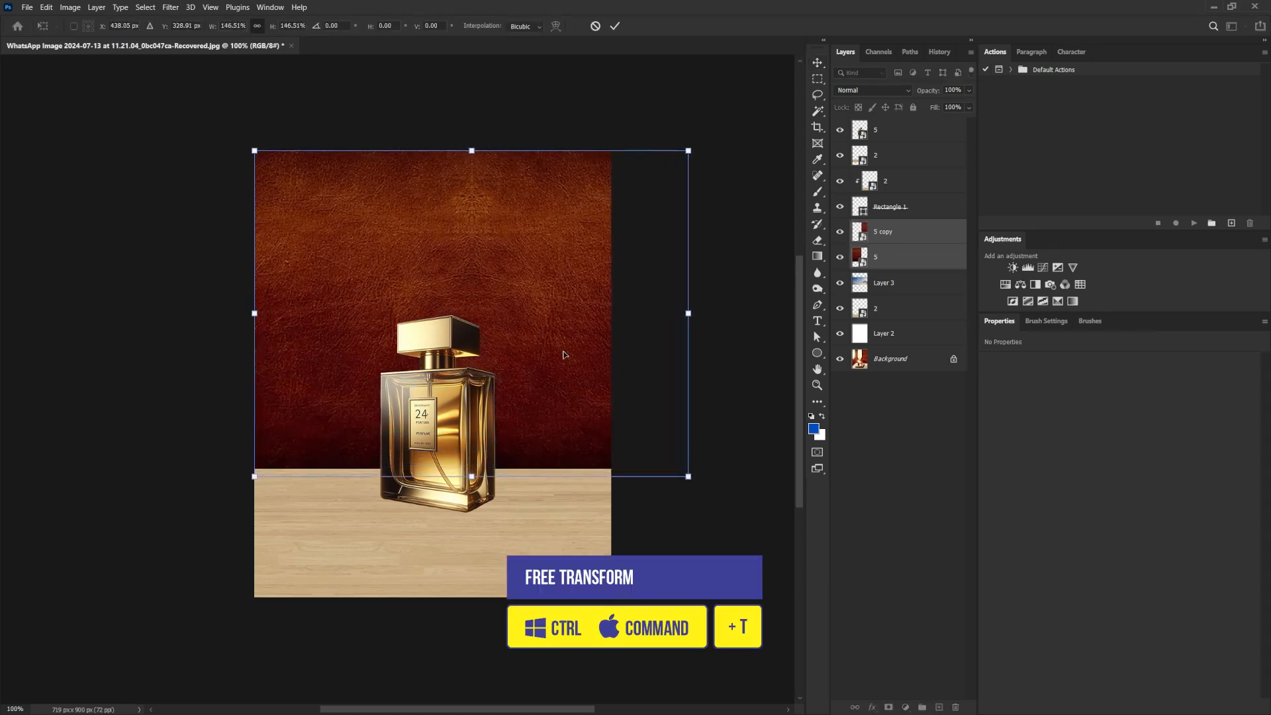
pyautogui.moveTo(561, 355); pyautogui.dragTo(519, 346)
pyautogui.press('Return')
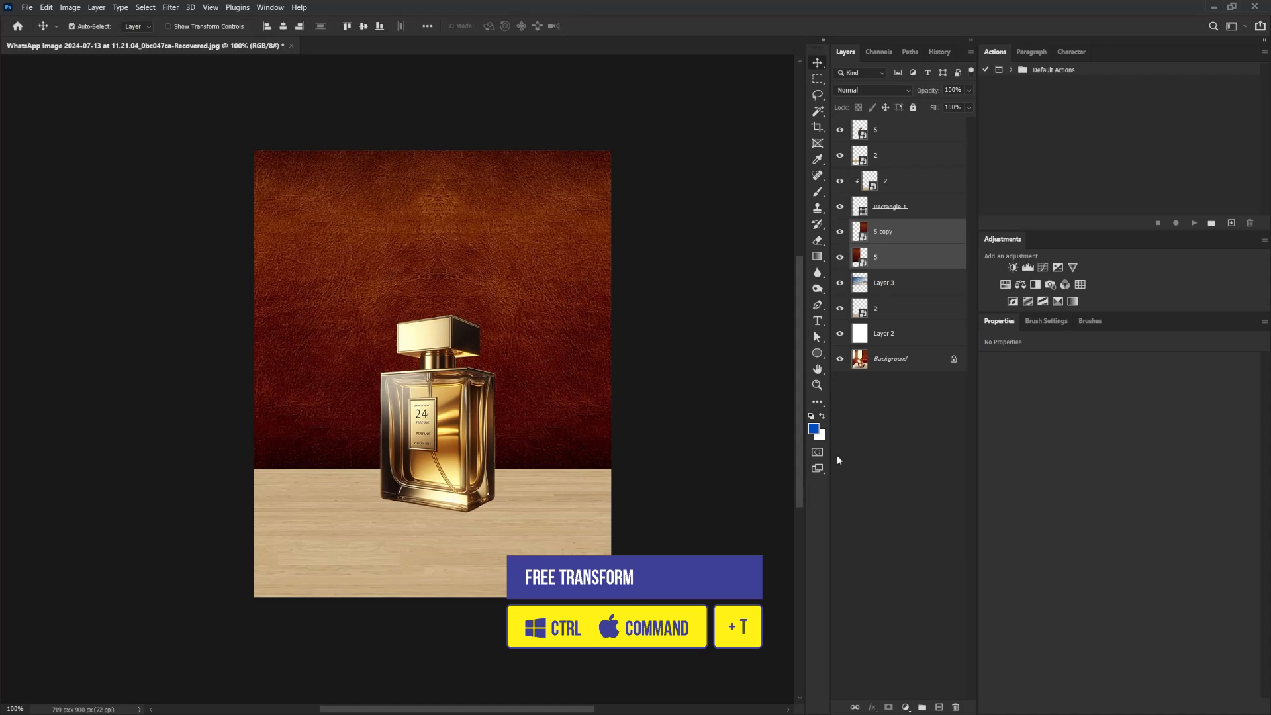
# Group the two leather background layers.
pyautogui.hotkey('ctrl', 'g')
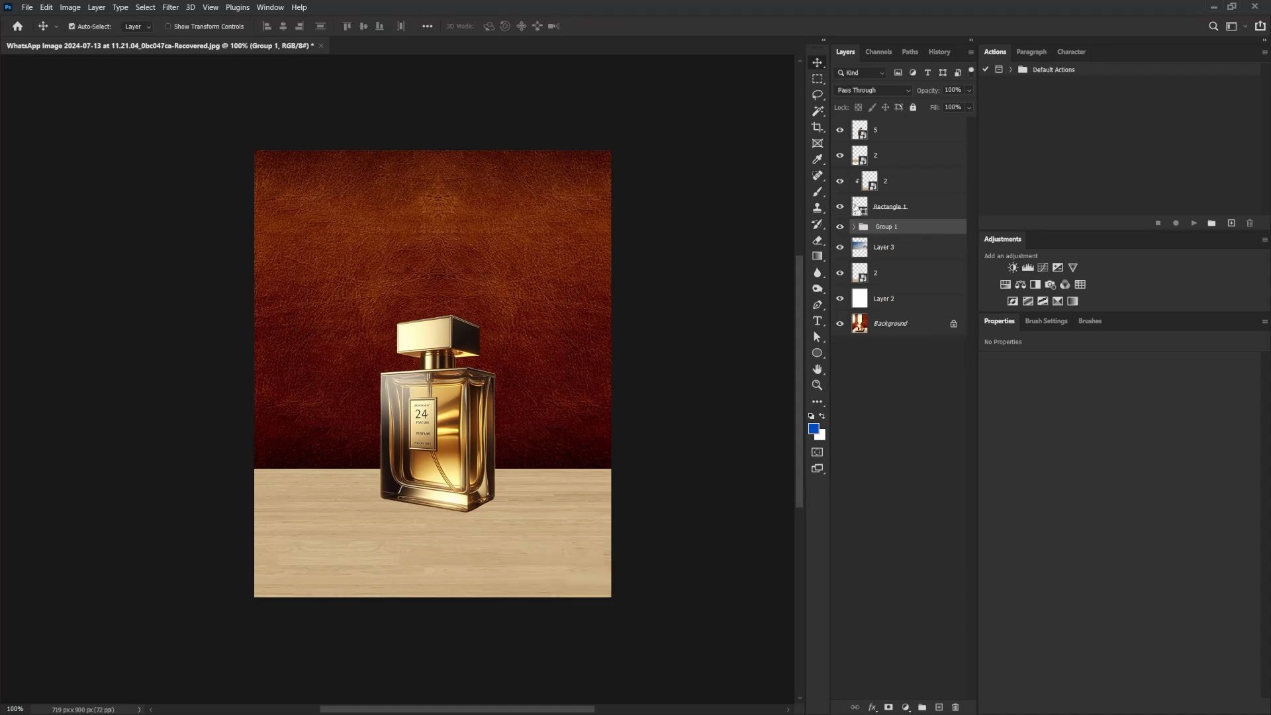
pyautogui.keyDown('ctrl'); pyautogui.click(857, 207); pyautogui.keyUp('ctrl')
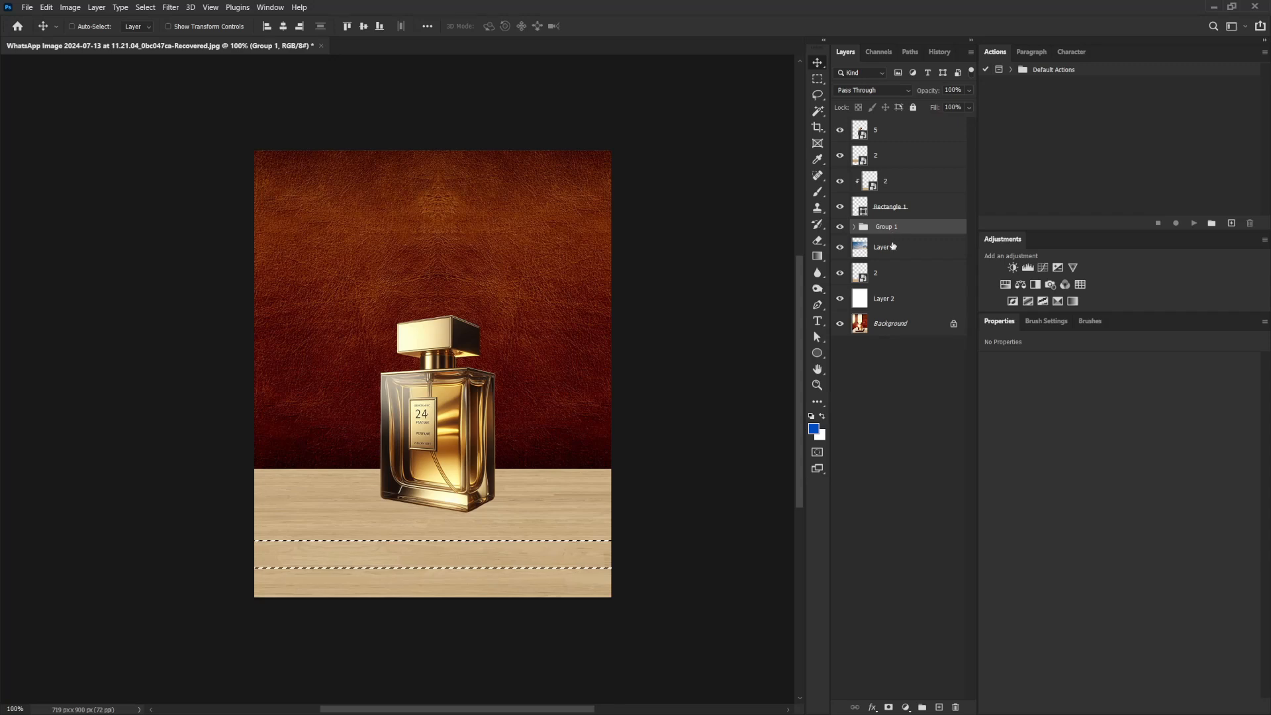
pyautogui.hotkey('ctrl', 'd')
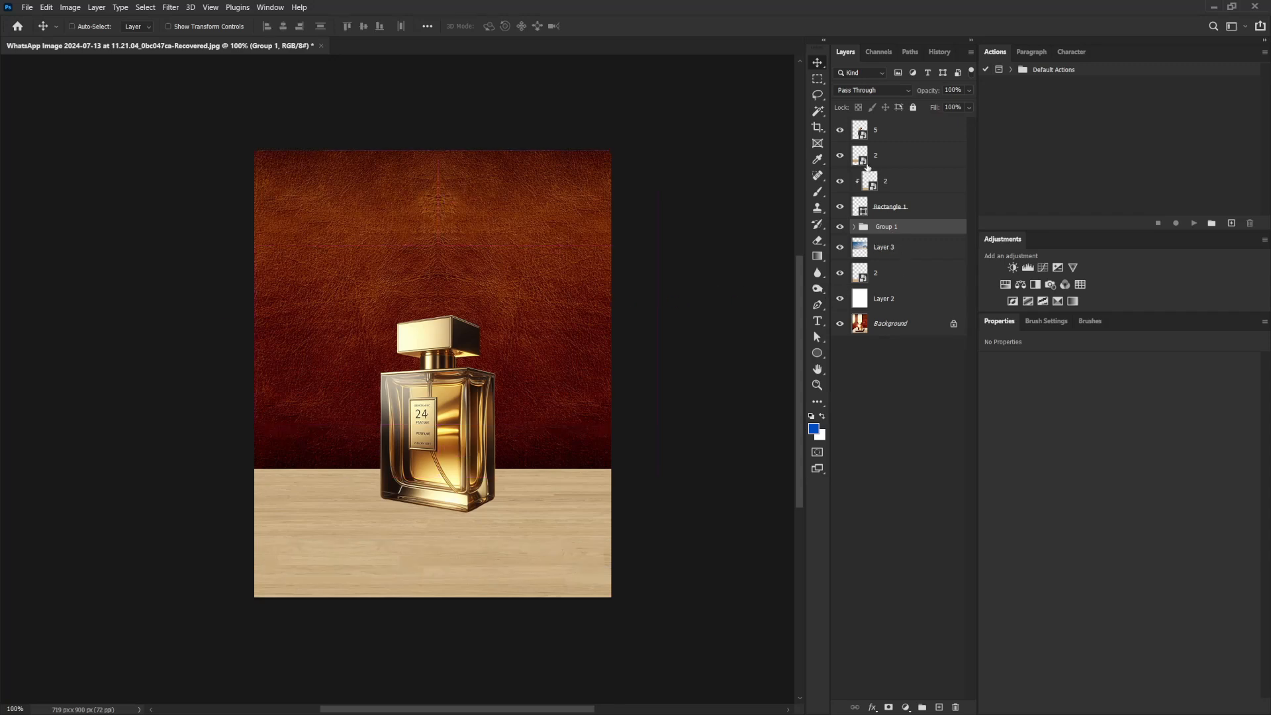
# Draw an unfilled rectangle of about 334 by 569 px around the bottle, stacked directly above the leather group.
pyautogui.click(896, 156)
pyautogui.click(895, 231)
pyautogui.rightClick(818, 354)
pyautogui.click(867, 354)
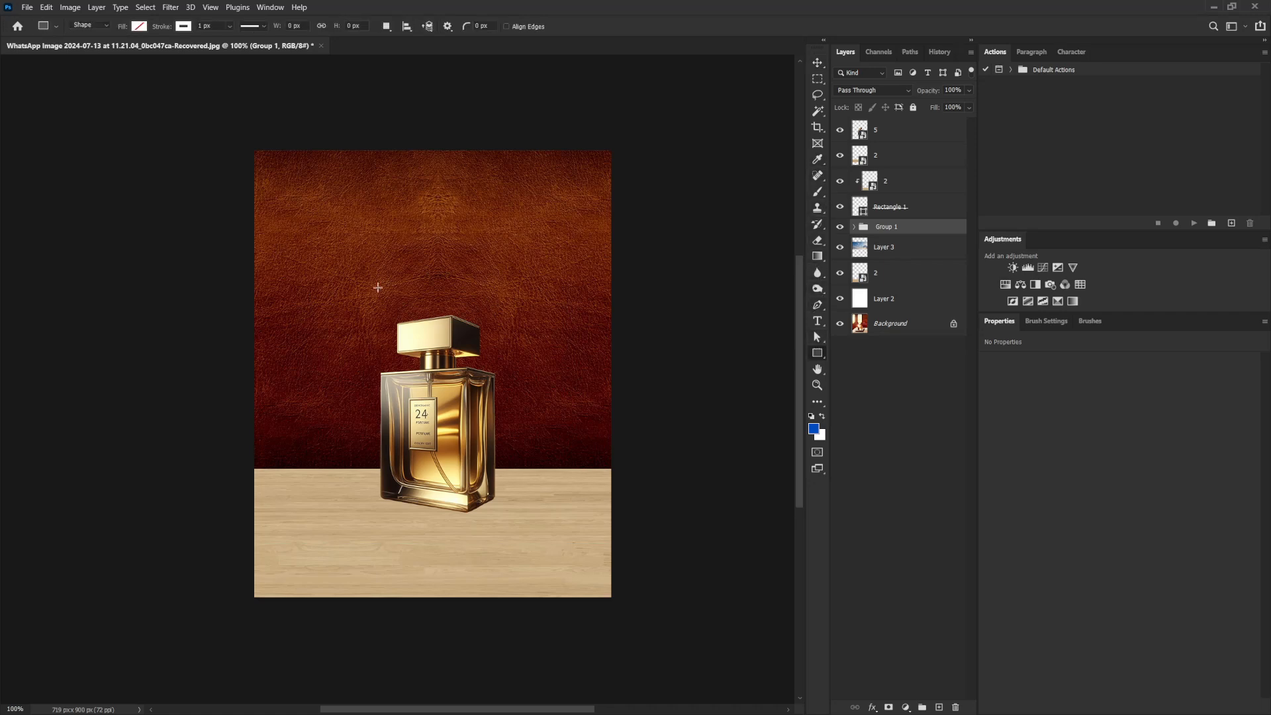
pyautogui.moveTo(343, 243)
pyautogui.mouseDown()
pyautogui.moveTo(390, 467)
pyautogui.moveTo(533, 556)
pyautogui.moveTo(488, 510)
pyautogui.moveTo(501, 507)
pyautogui.moveTo(520, 535)
pyautogui.mouseUp()
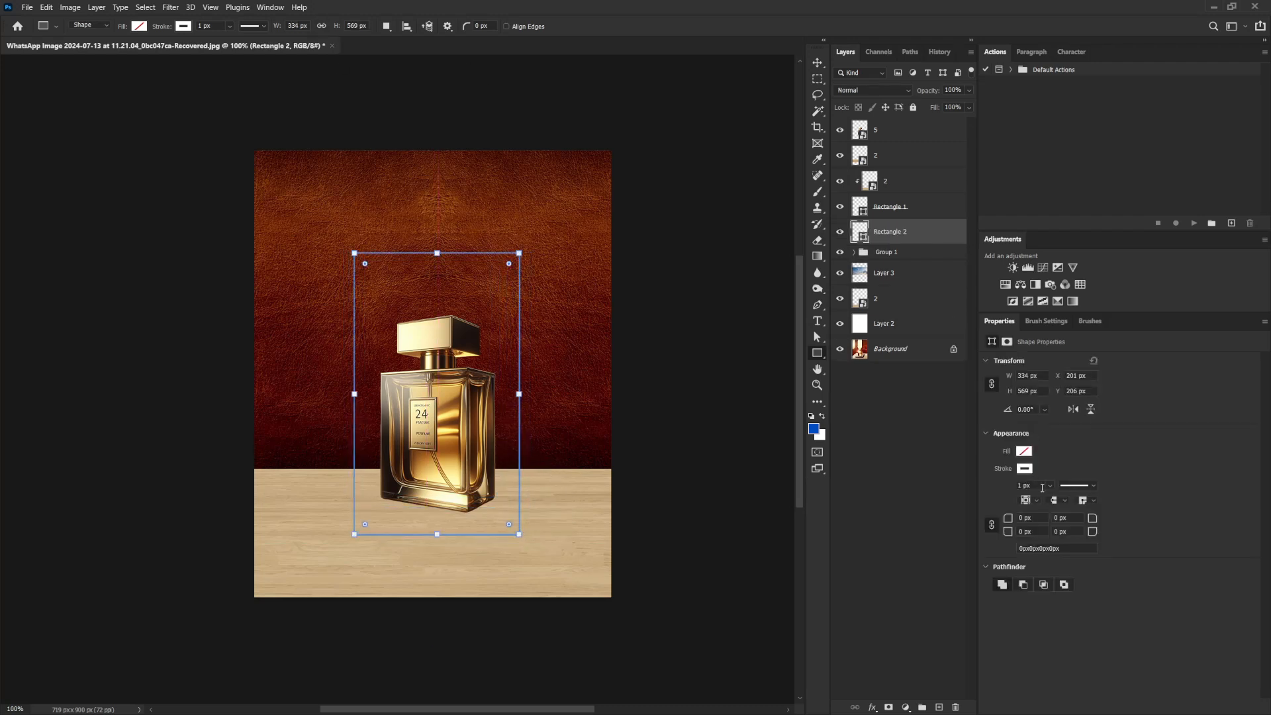
# Set the rectangle's corner radii to 300 px so its ends become fully rounded.
pyautogui.click(1040, 518)
pyautogui.write('300')
pyautogui.press('Return')
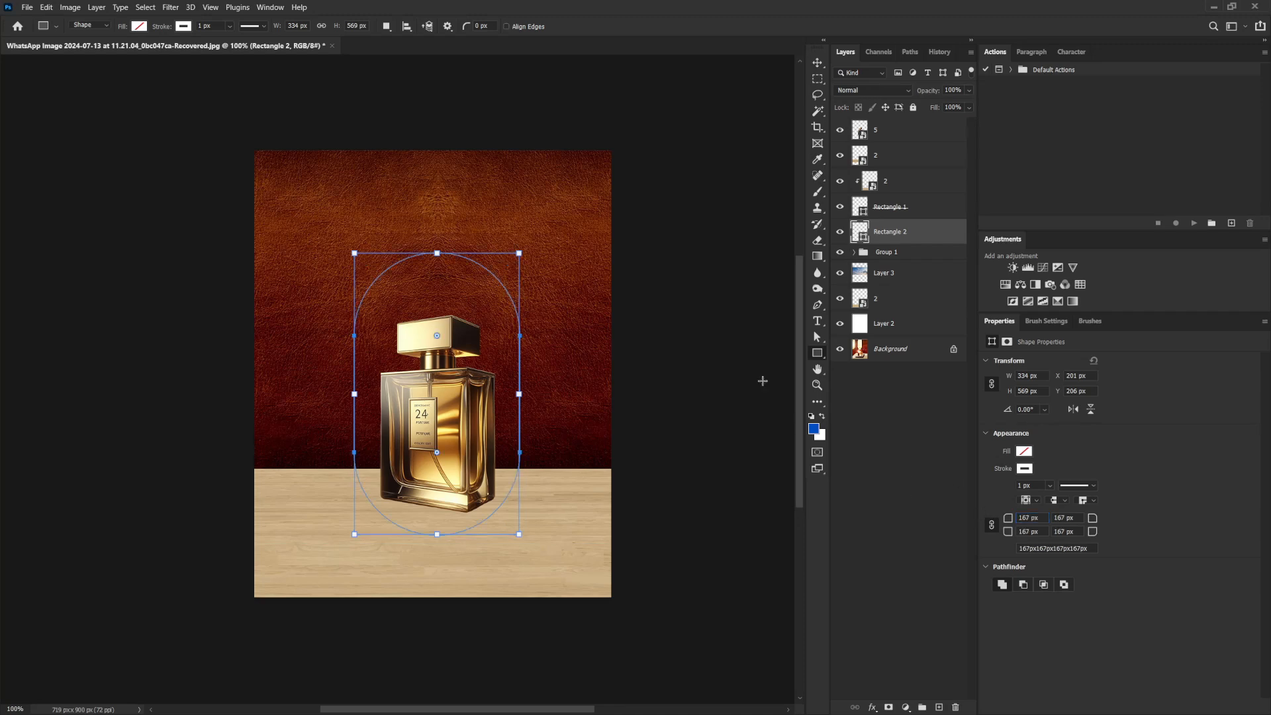
# Stretch the rounded rectangle downward to about 716 px high so its straight sides continue past the tabletop's back edge.
pyautogui.press('v')
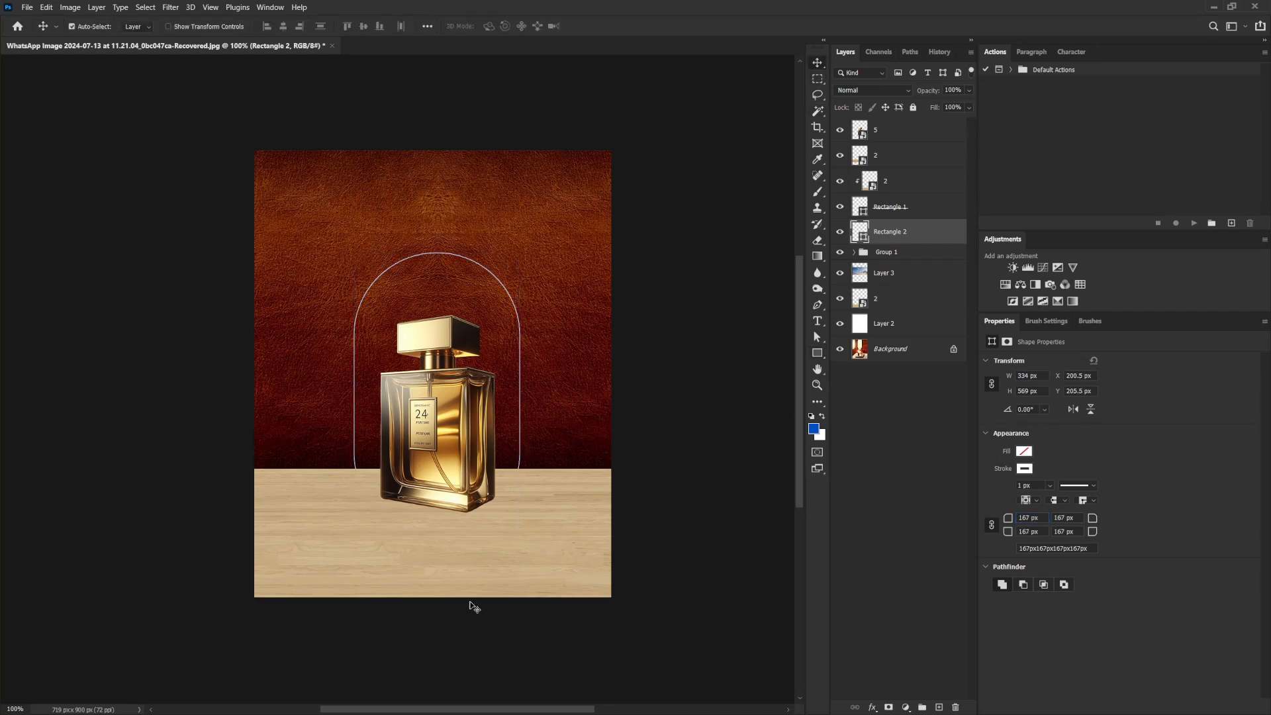
pyautogui.moveTo(471, 602); pyautogui.dragTo(438, 607)
pyautogui.hotkey('ctrl', 't')
pyautogui.press('Return')
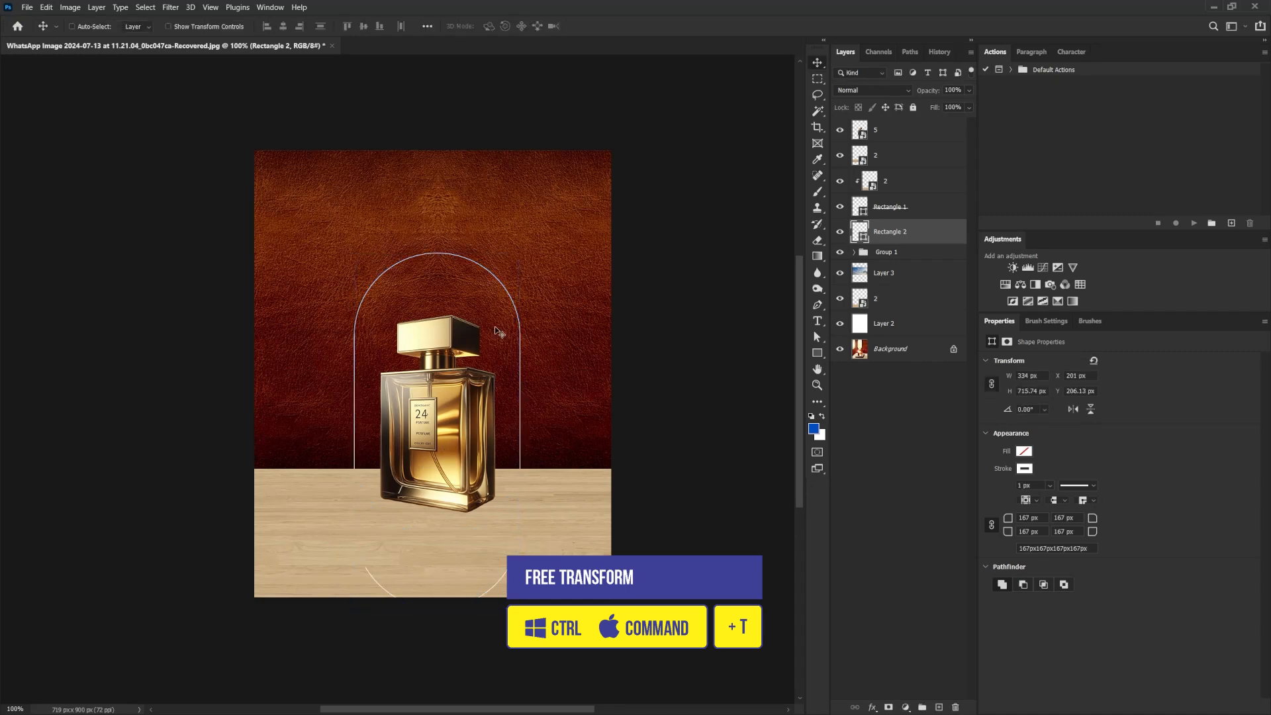
# Cut an arch-shaped opening in the leather group with an inverted mask made from the rounded rectangle, and hide the rectangle layer.
pyautogui.keyDown('ctrl'); pyautogui.click(858, 233); pyautogui.keyUp('ctrl')
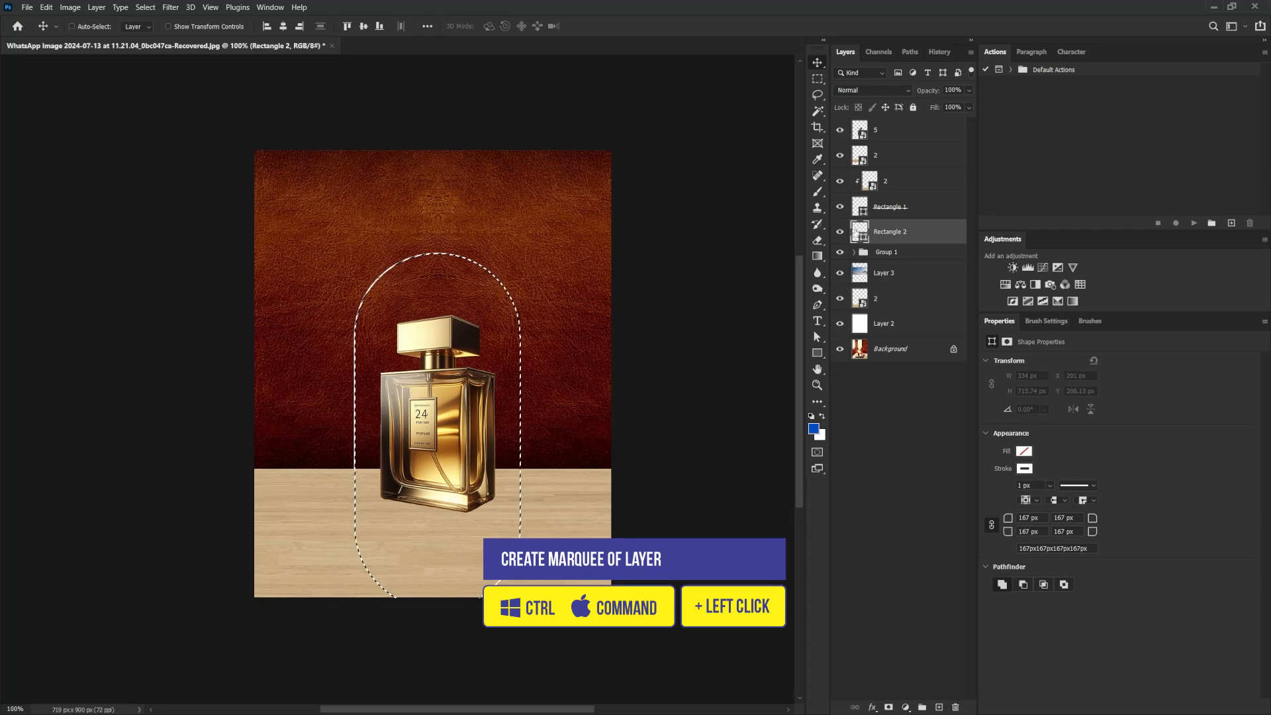
pyautogui.click(894, 252)
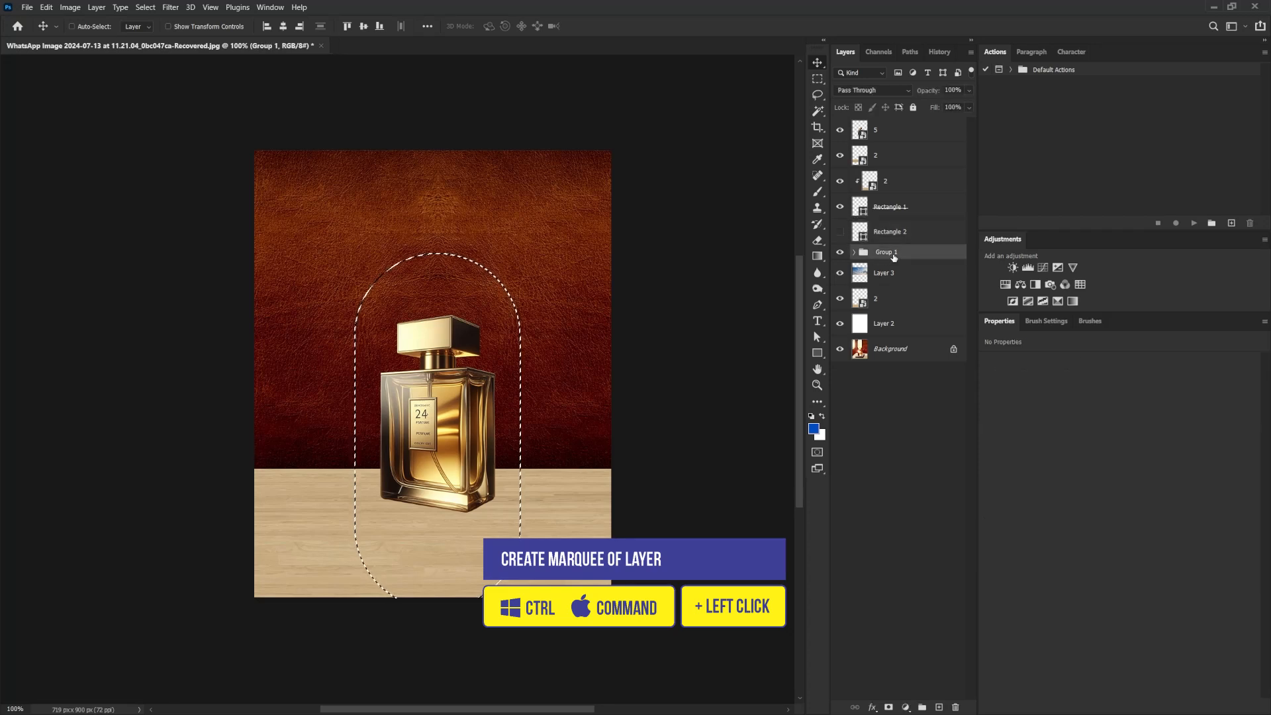
pyautogui.click(888, 707)
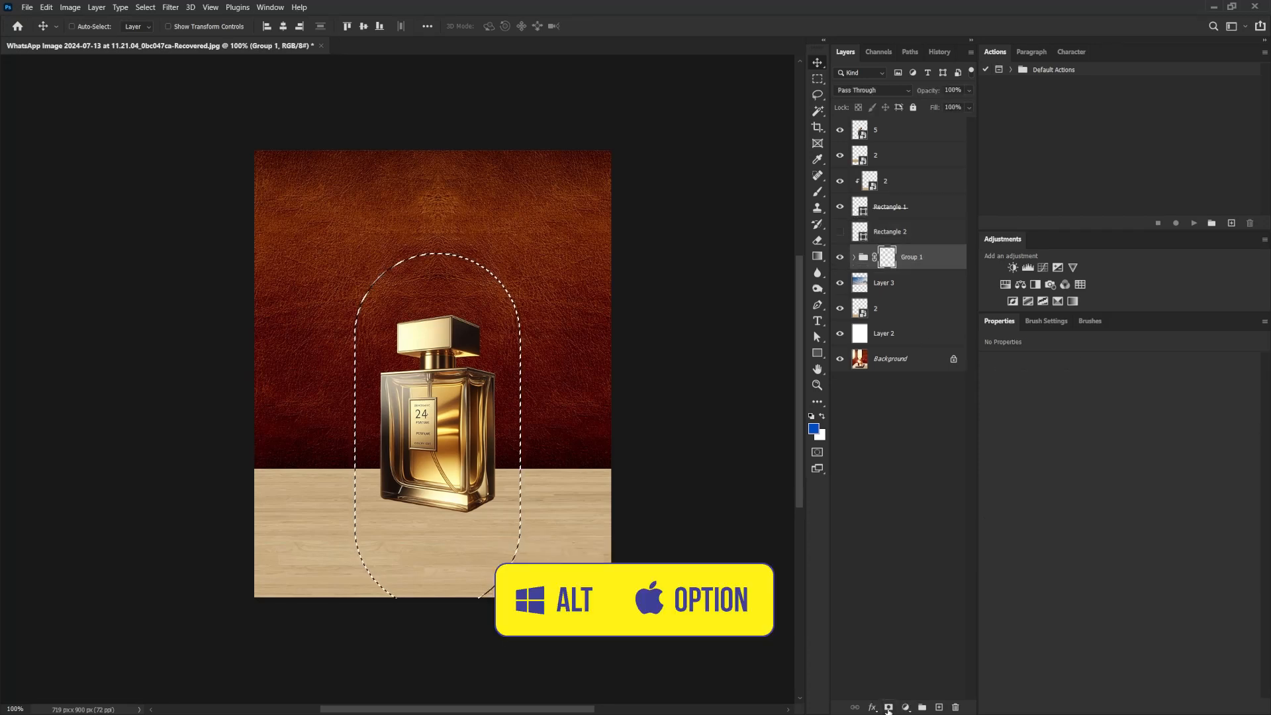
# Scale the sky image on Layer 3 to about 148% and reposition it so it fills the arch opening.
pyautogui.click(882, 283)
pyautogui.hotkey('ctrl', 't')
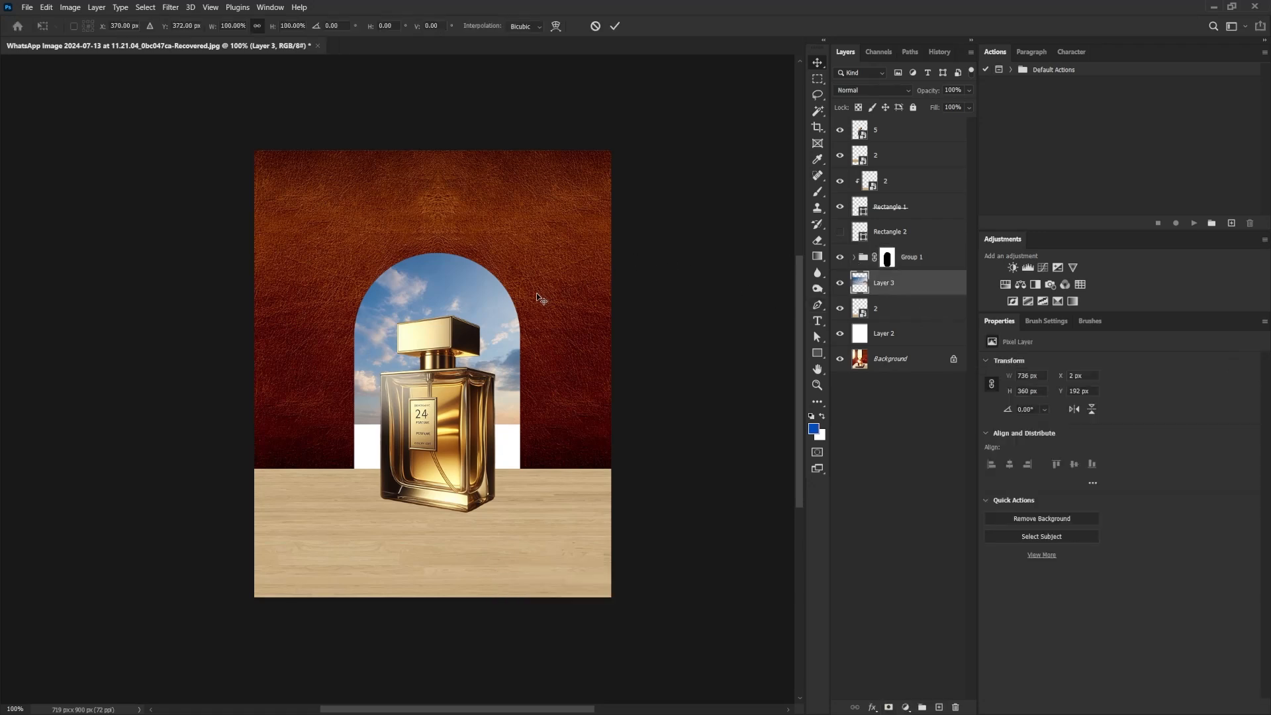
pyautogui.moveTo(485, 379); pyautogui.dragTo(487, 423)
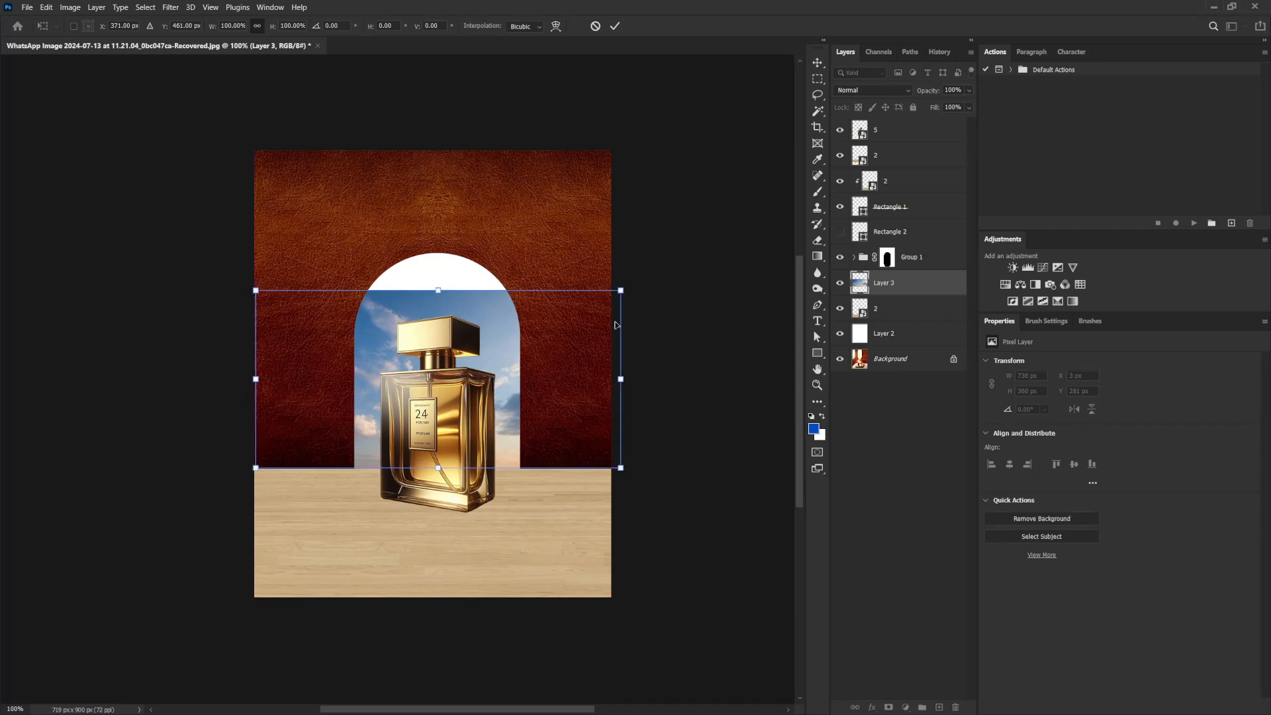
pyautogui.moveTo(622, 287); pyautogui.dragTo(718, 261)
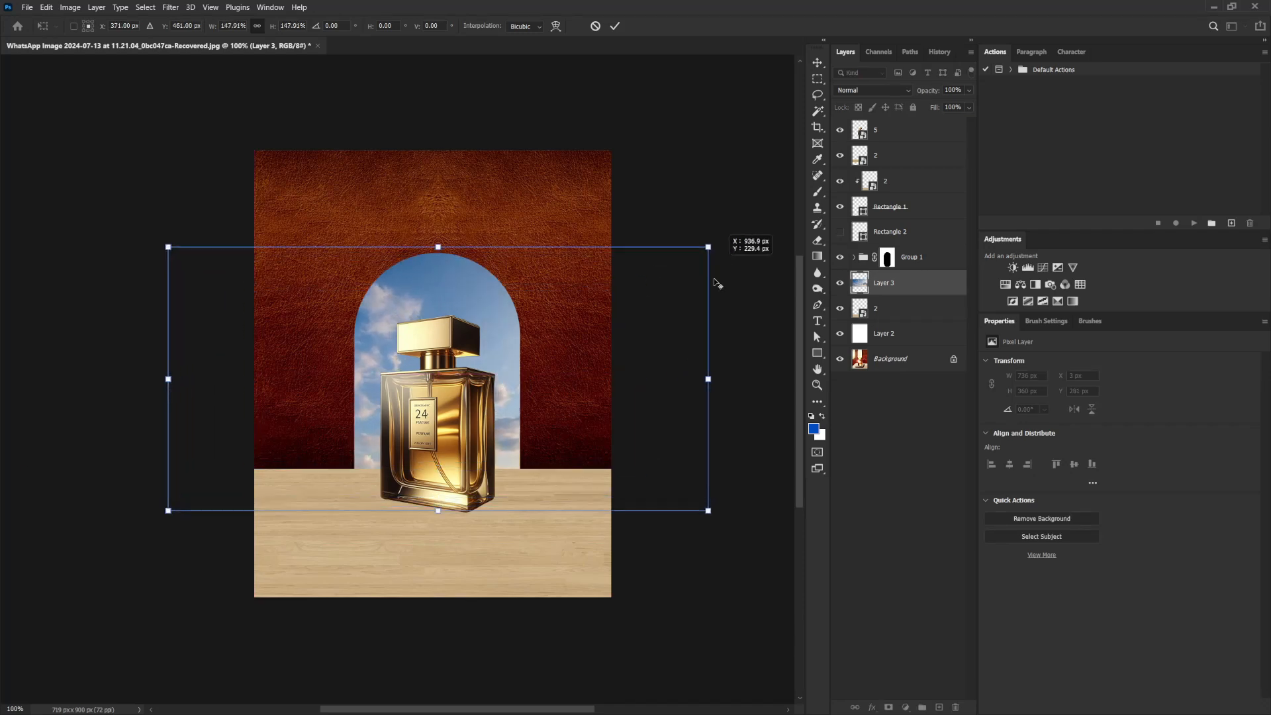
pyautogui.moveTo(521, 458); pyautogui.dragTo(505, 447)
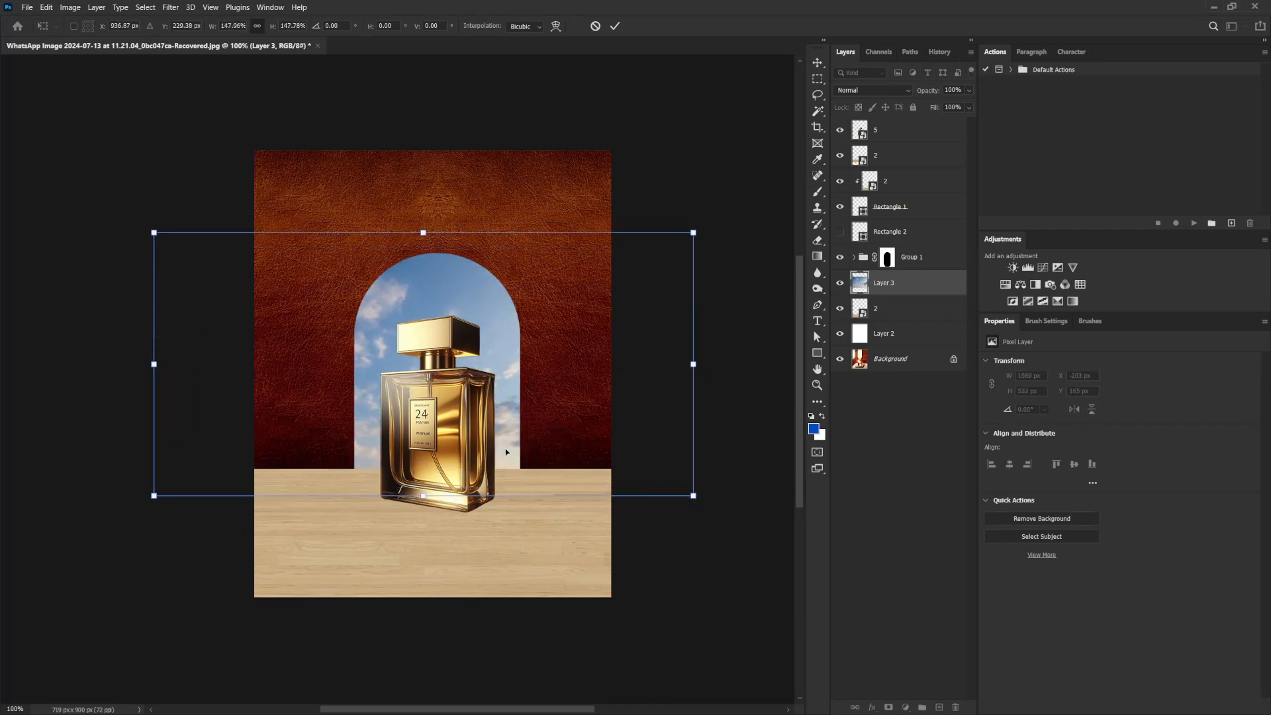
pyautogui.press('Return')
pyautogui.hotkey('ctrl', '0')
pyautogui.scroll(-2, 439, 378)
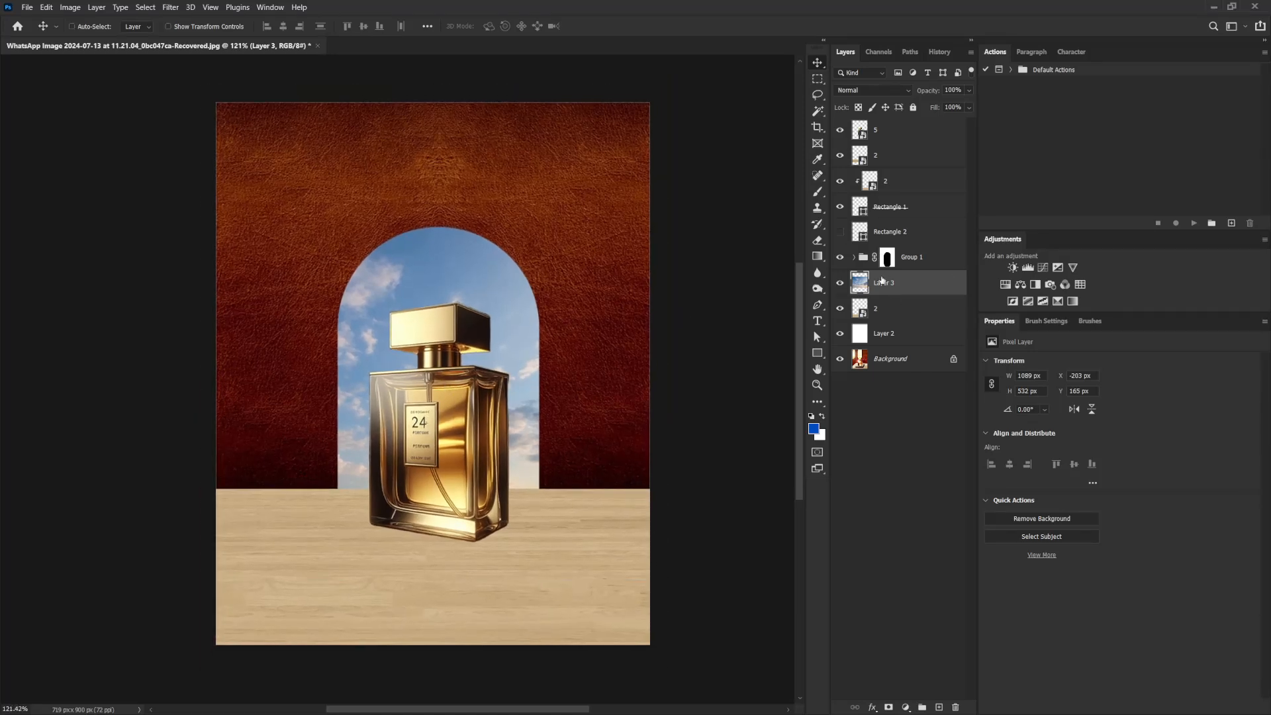
# Identify the lowest wood layer 2 by toggling its visibility and move it above the sky layer.
pyautogui.click(884, 309)
pyautogui.click(839, 309)
pyautogui.click(839, 309)
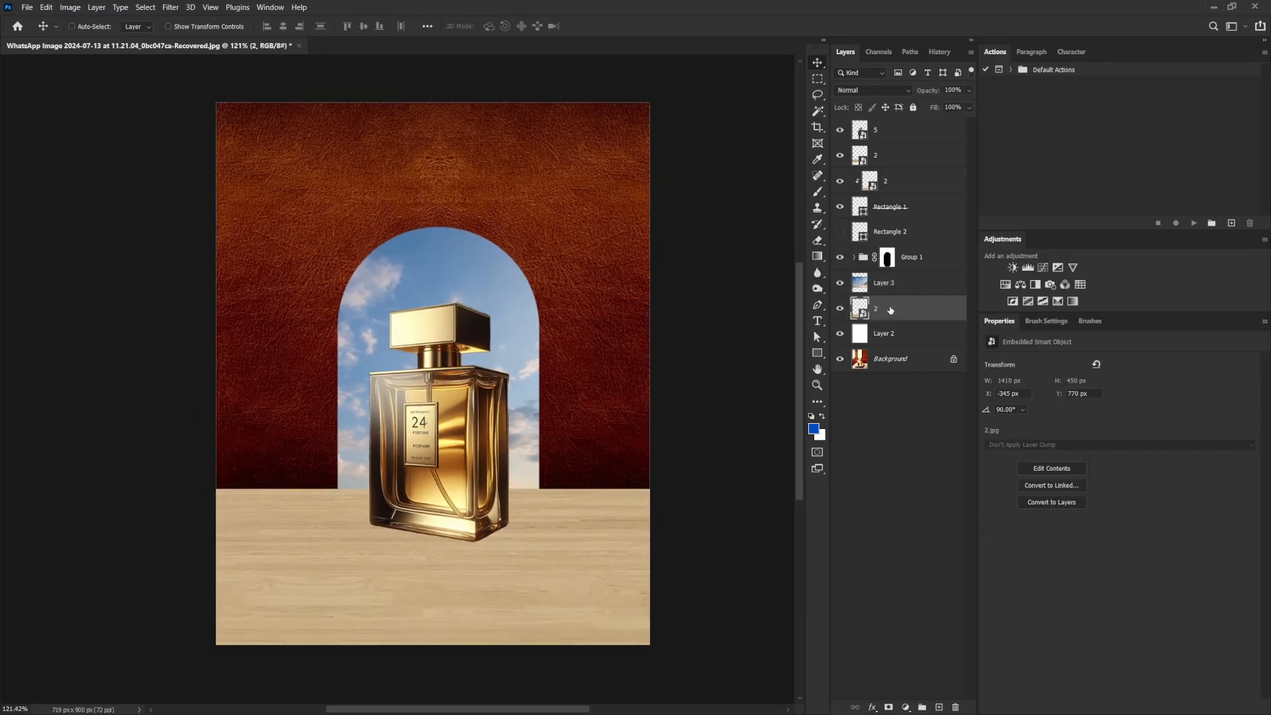
pyautogui.moveTo(894, 313); pyautogui.dragTo(900, 276)
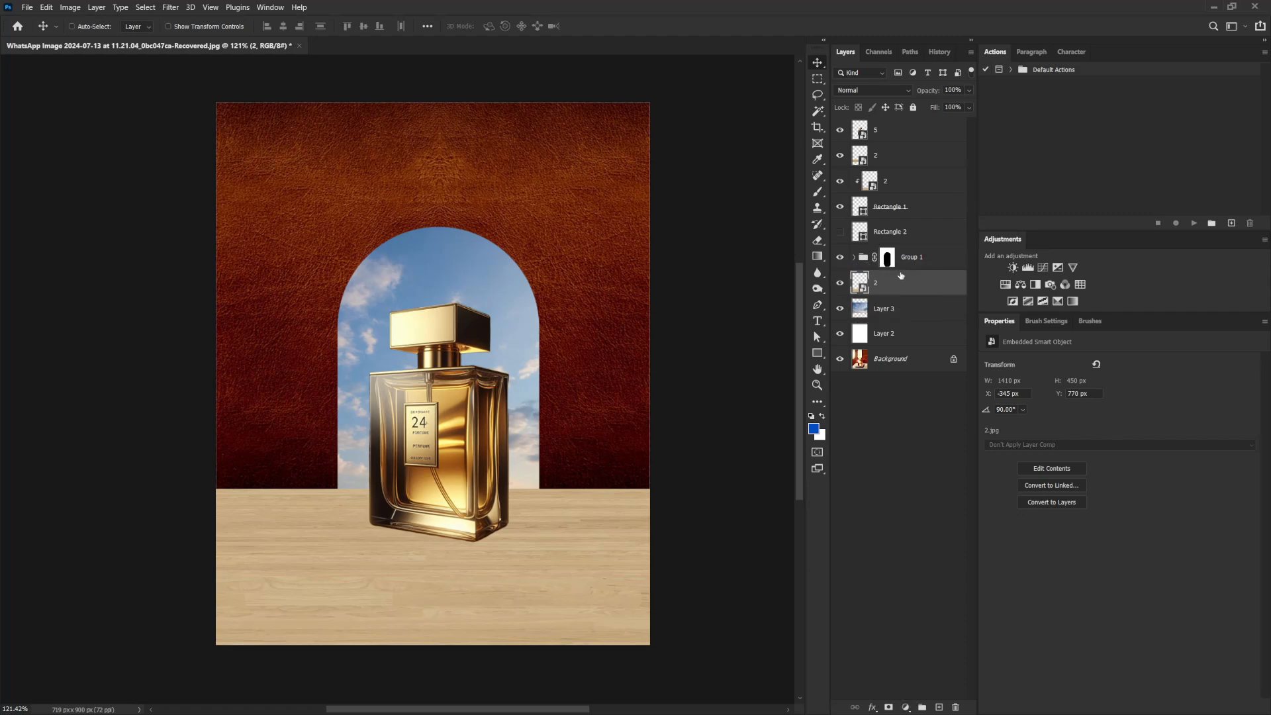
# Add a Curves adjustment clipped to the lowest wood layer and move its black point to input 163.
pyautogui.click(1041, 268)
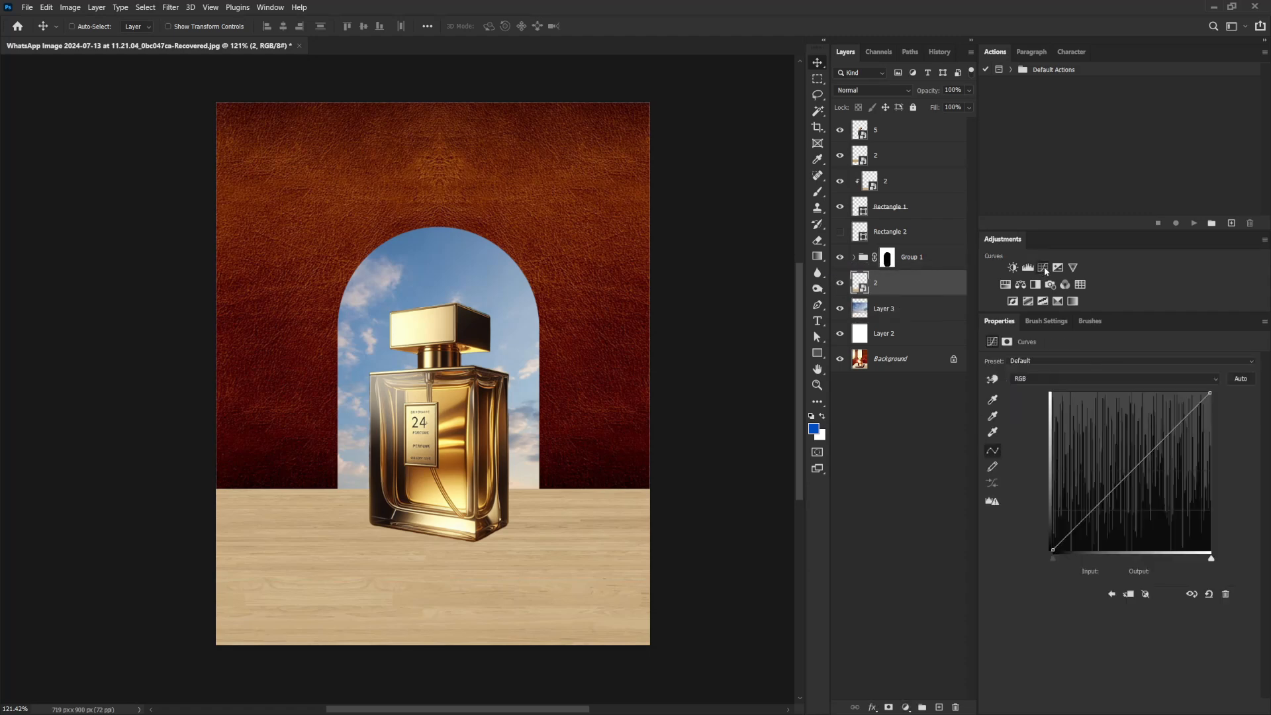
pyautogui.click(1176, 706)
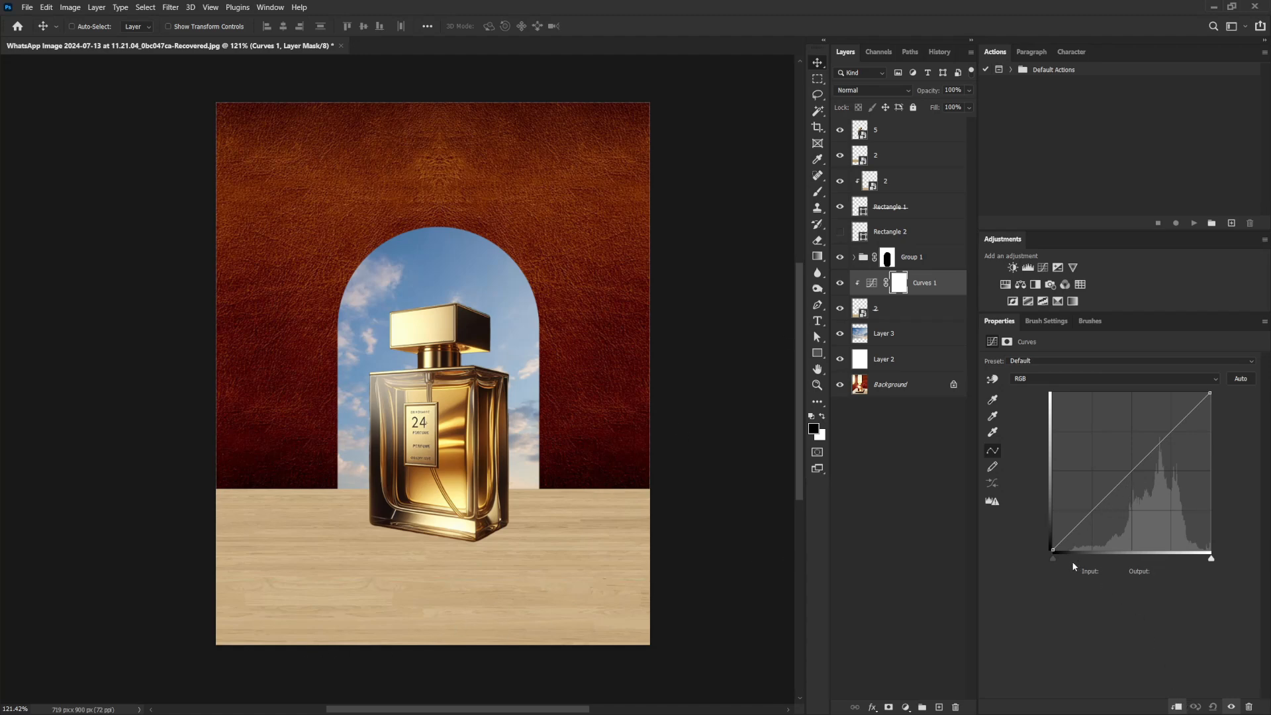
pyautogui.moveTo(1054, 557); pyautogui.dragTo(1153, 559)
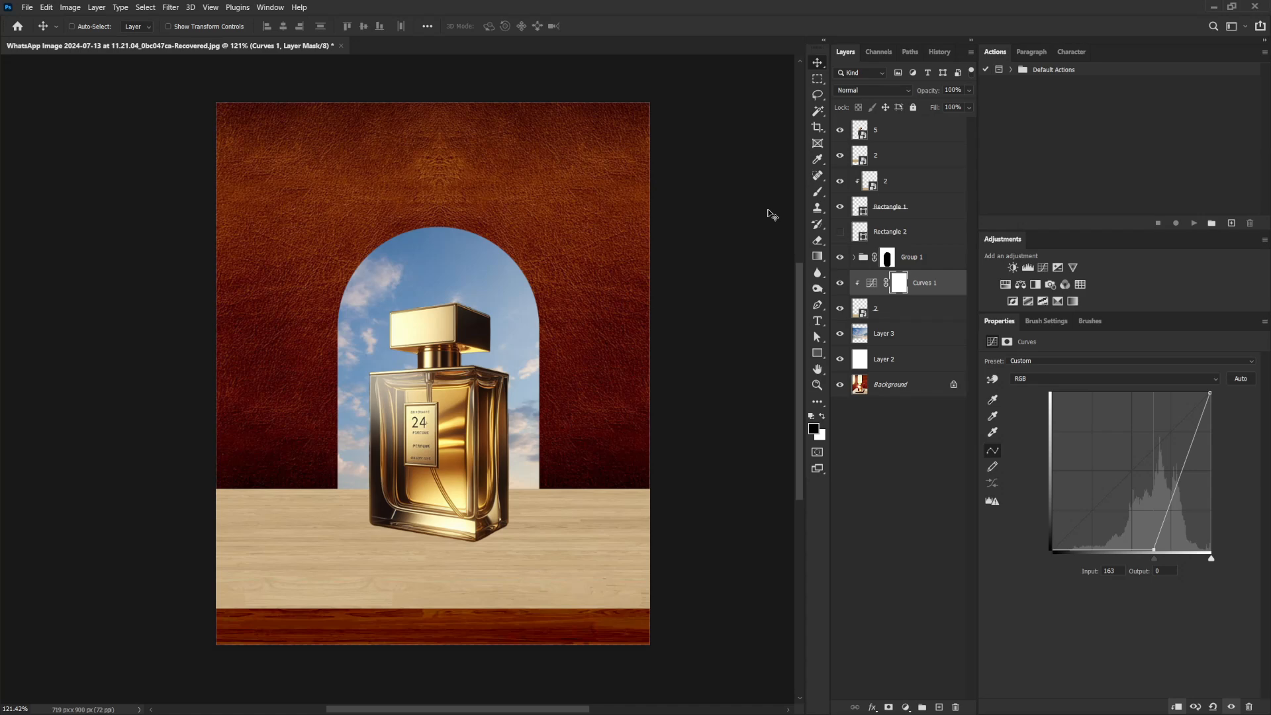
# Blend Curves 1 as Luminosity, move its black point to input 142 and add a point at input 206, output 134.
pyautogui.click(875, 91)
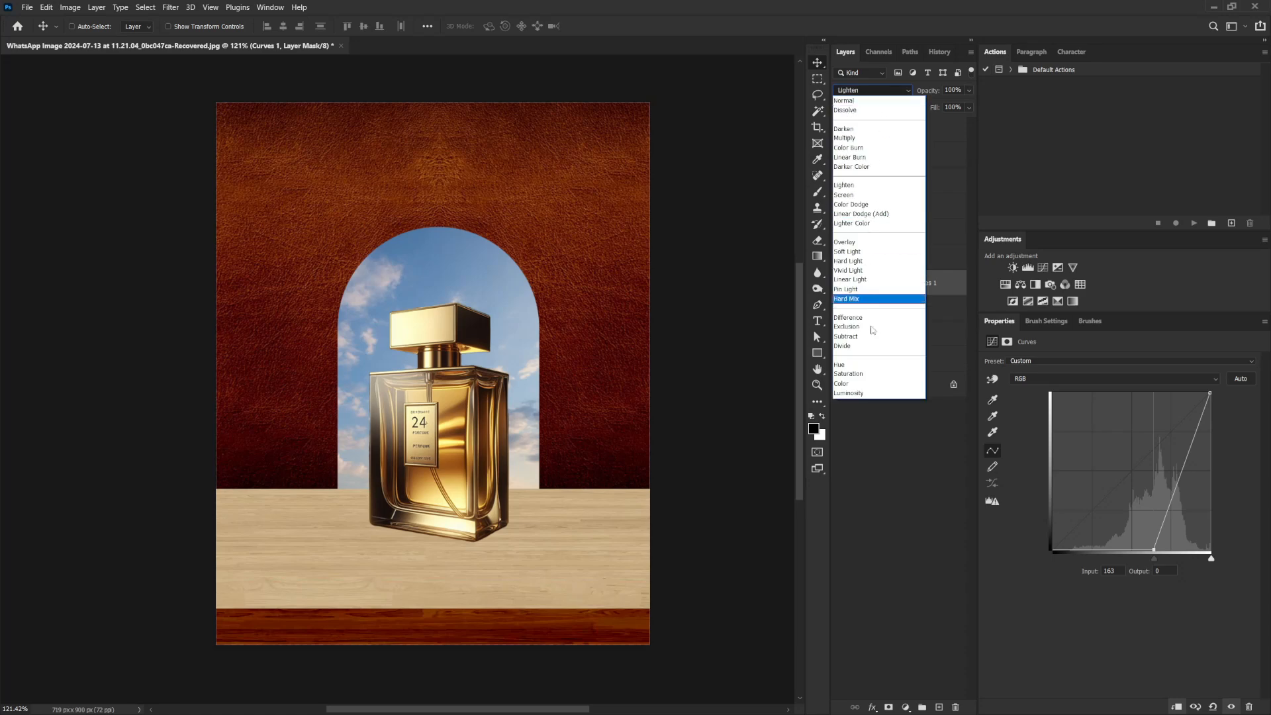
pyautogui.click(874, 400)
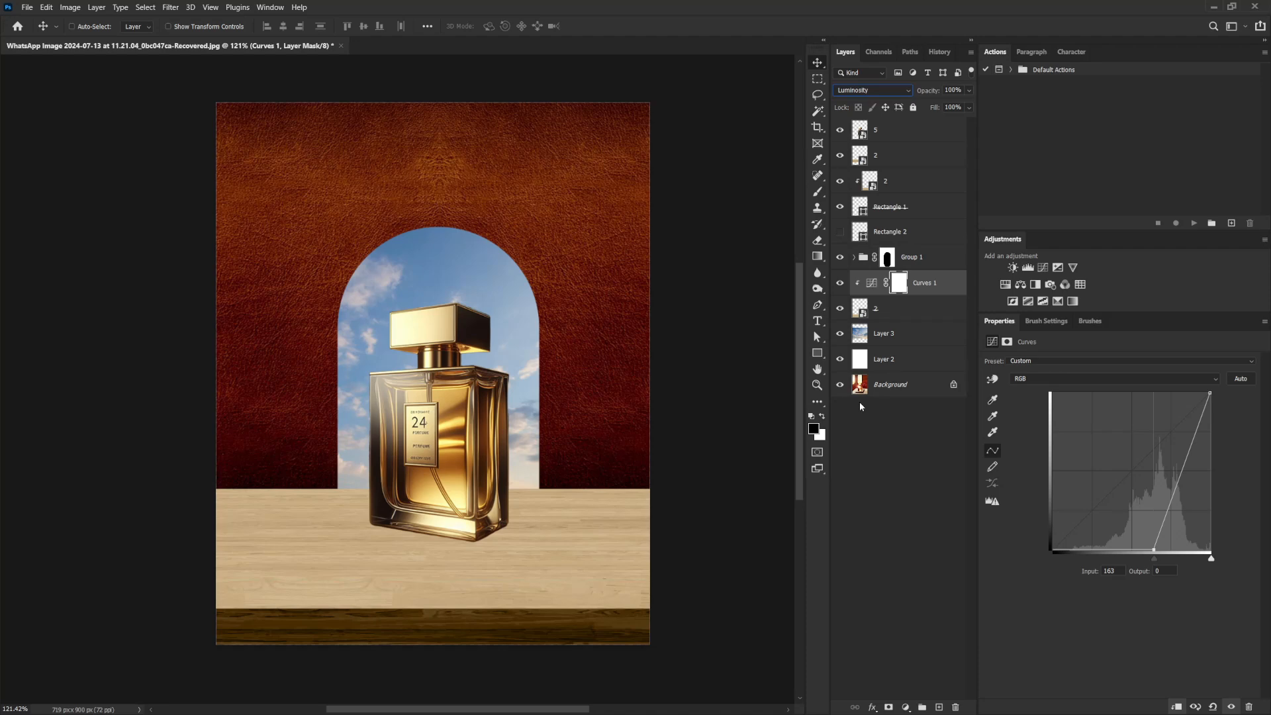
pyautogui.moveTo(1154, 550); pyautogui.dragTo(1140, 551)
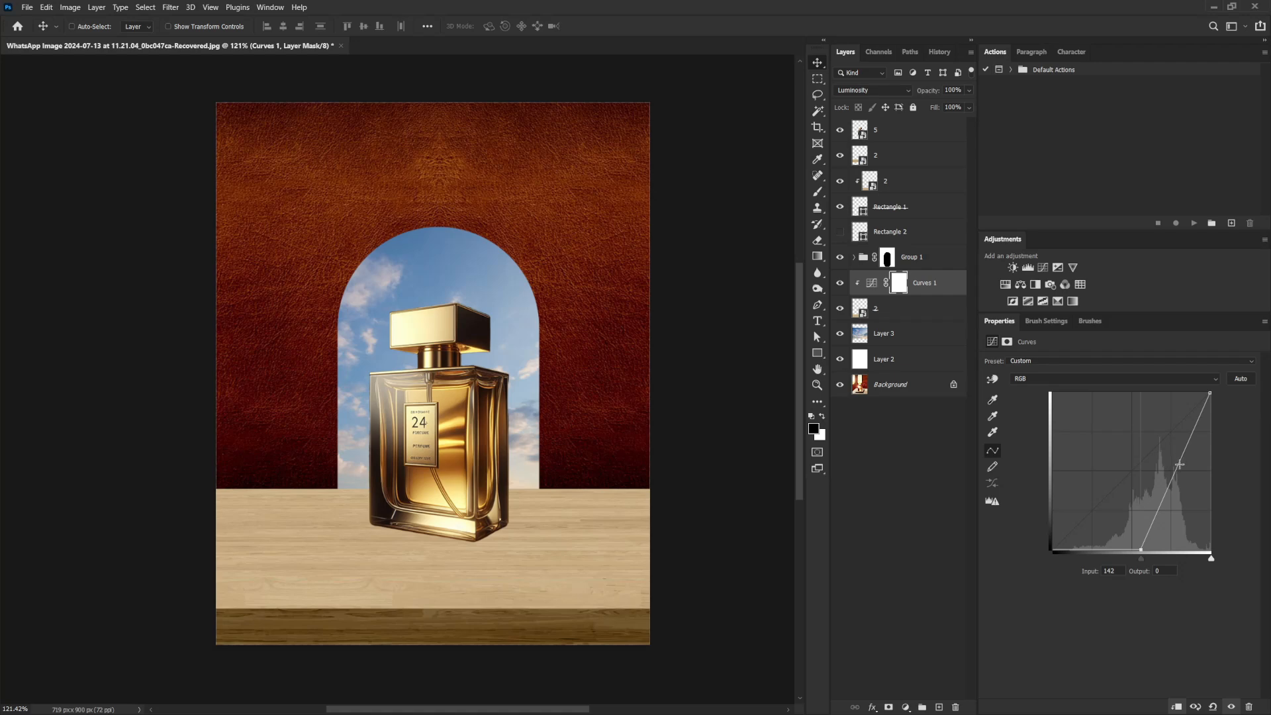
pyautogui.moveTo(1180, 465); pyautogui.dragTo(1180, 467)
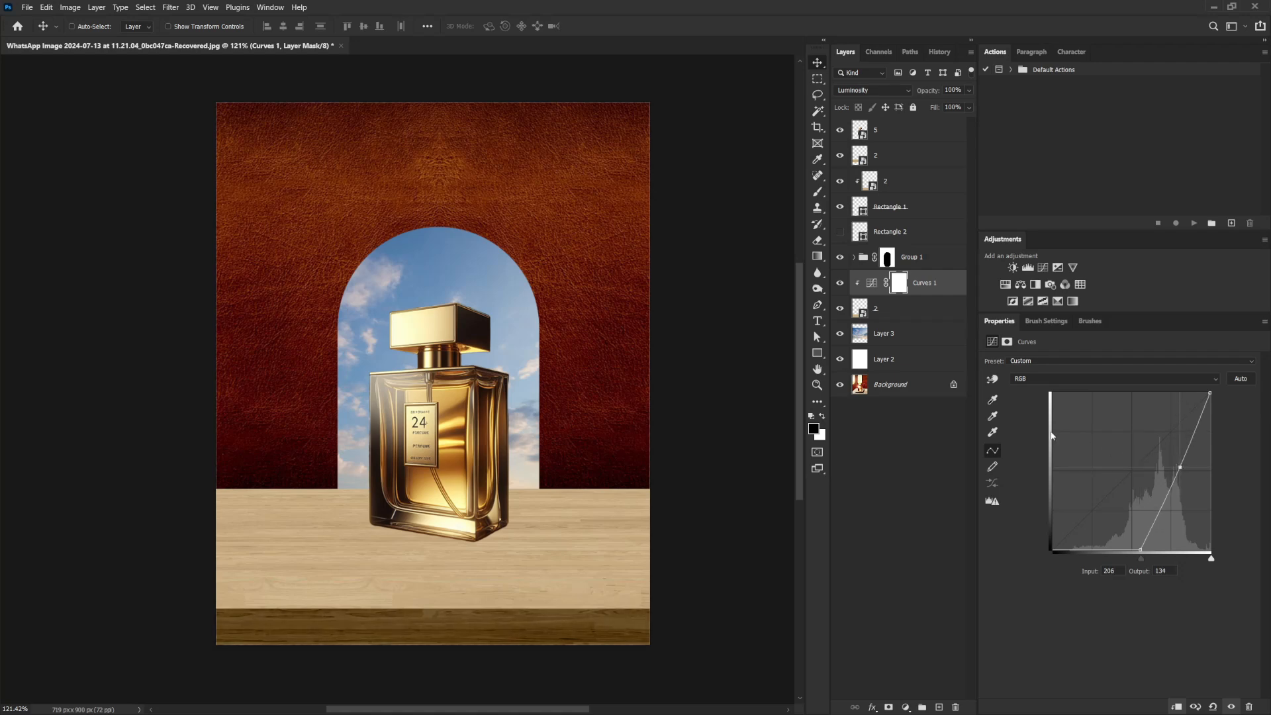
# Add a Curves adjustment clipped with the tabletop's front-edge wood layer and pull its midtones down to input 143, output 57.
pyautogui.click(840, 185)
pyautogui.click(839, 185)
pyautogui.click(900, 181)
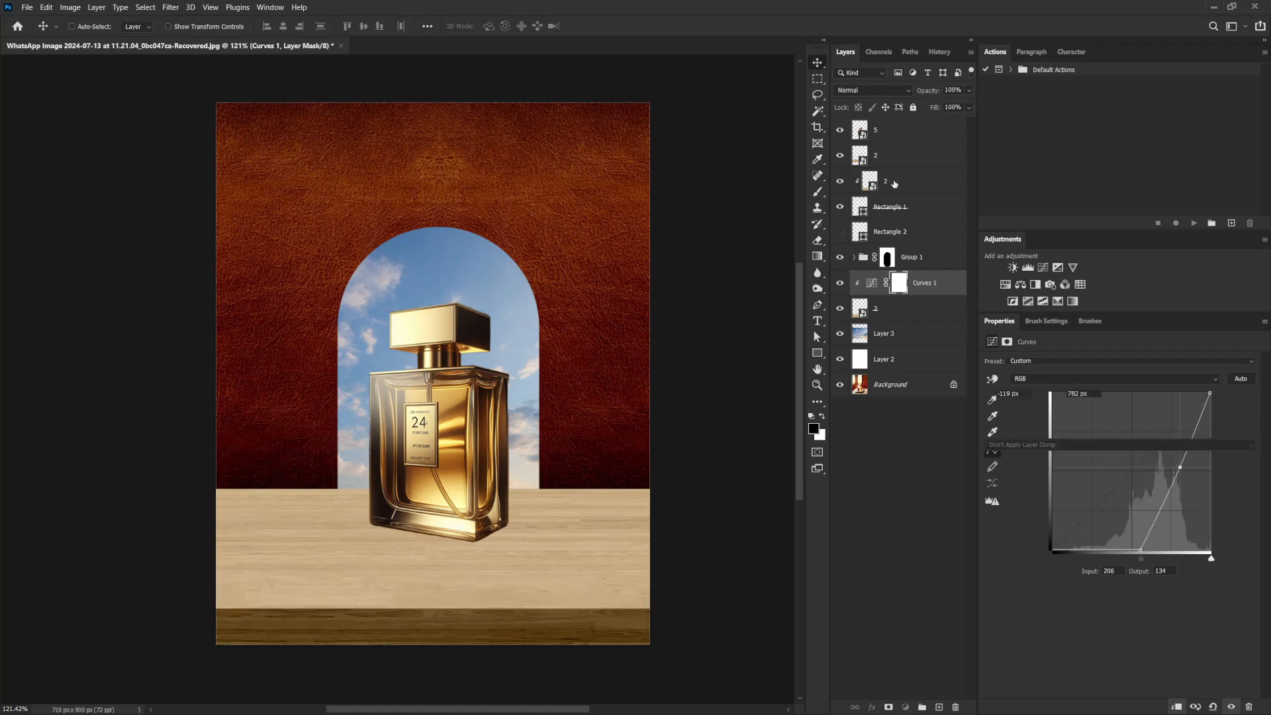
pyautogui.click(1043, 268)
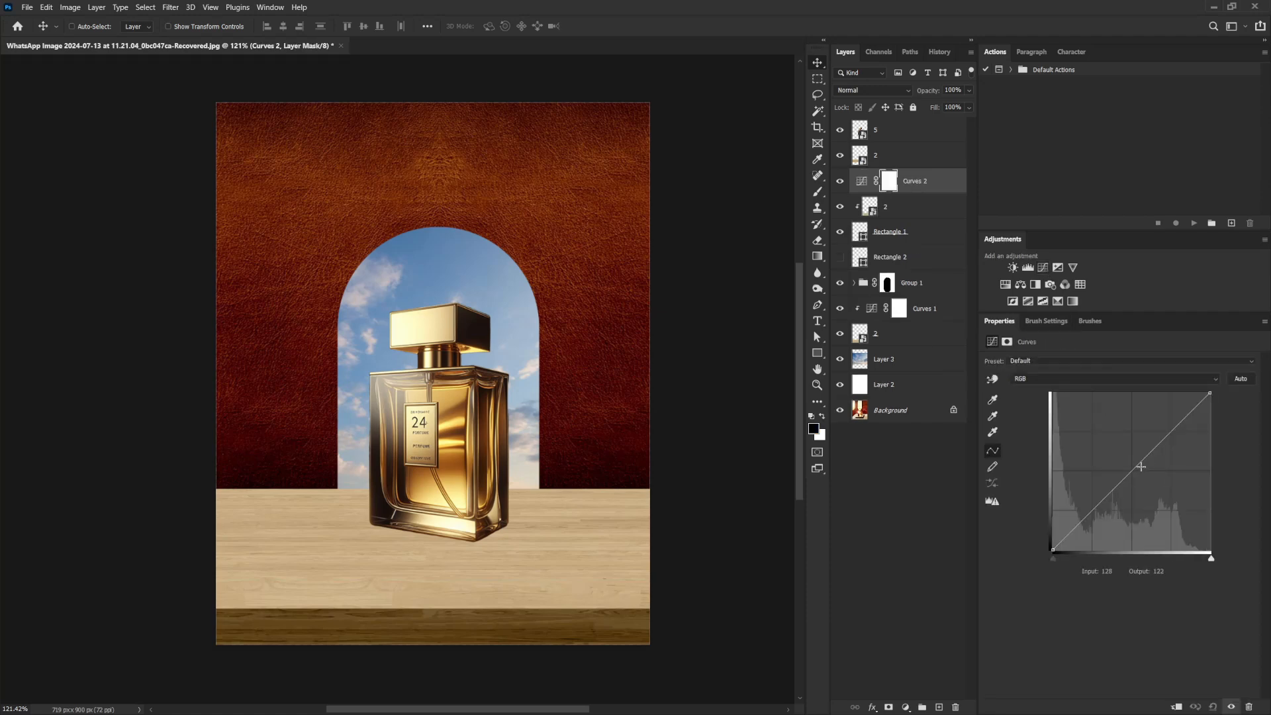
pyautogui.moveTo(1133, 472); pyautogui.dragTo(1138, 501)
pyautogui.click(1176, 707)
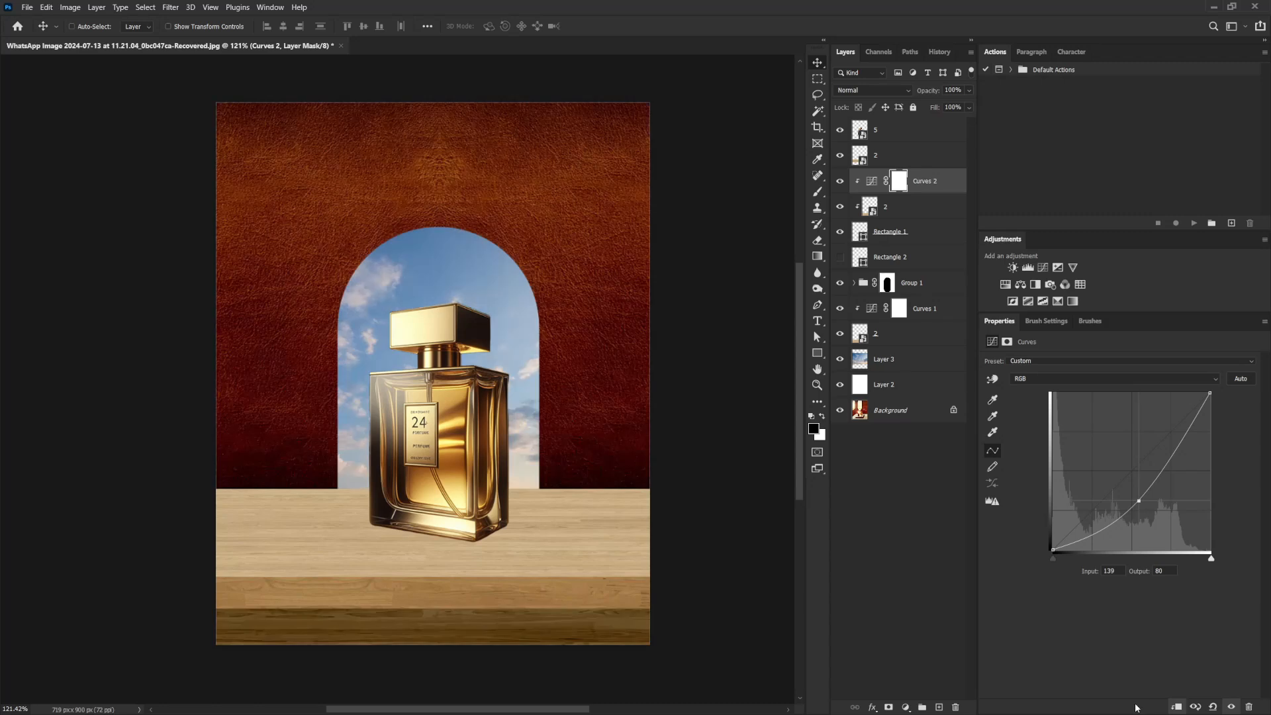
pyautogui.moveTo(1138, 501); pyautogui.dragTo(1141, 514)
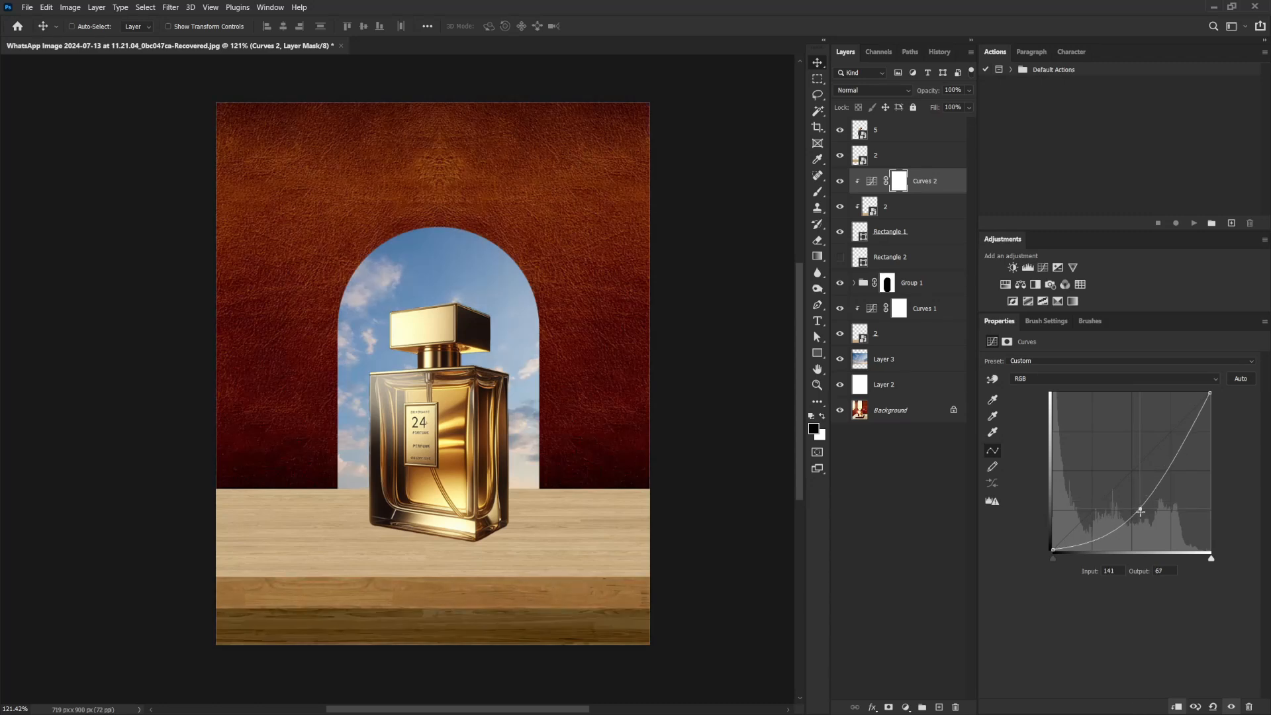
# Blend Curves 2 as Luminosity and lower its curve point to about input 142, output 40.
pyautogui.click(857, 90)
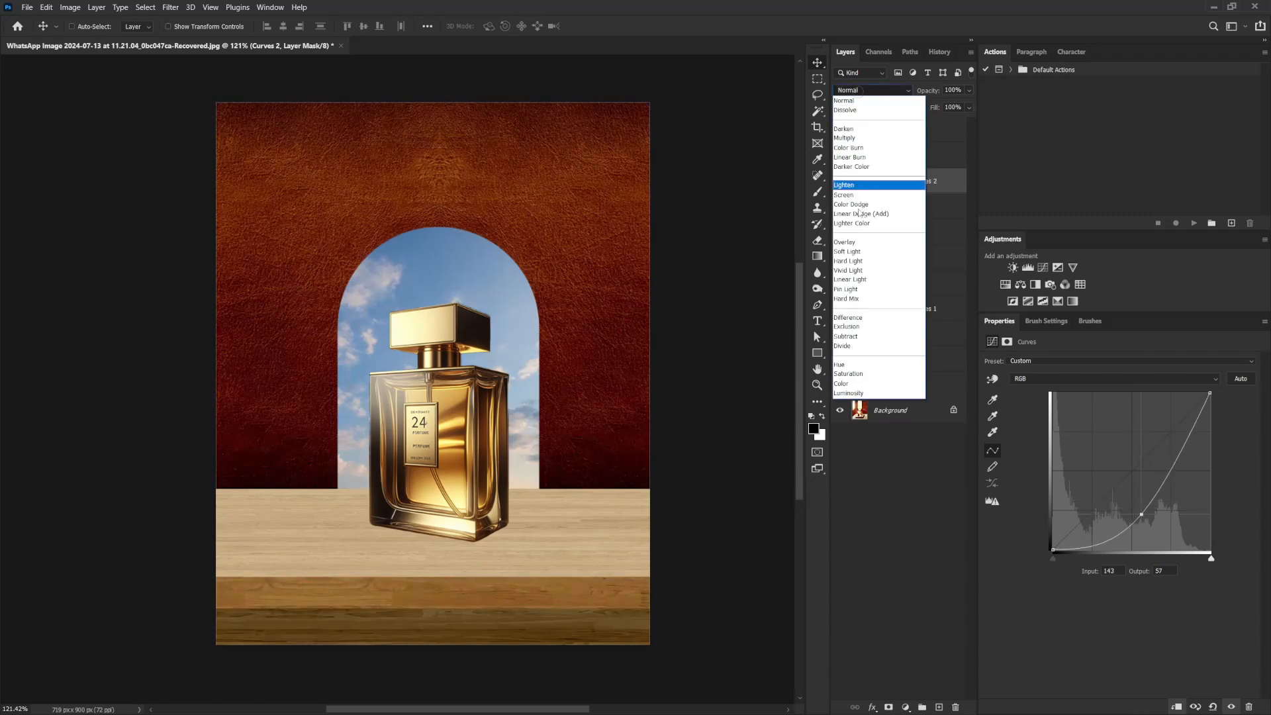
pyautogui.click(881, 396)
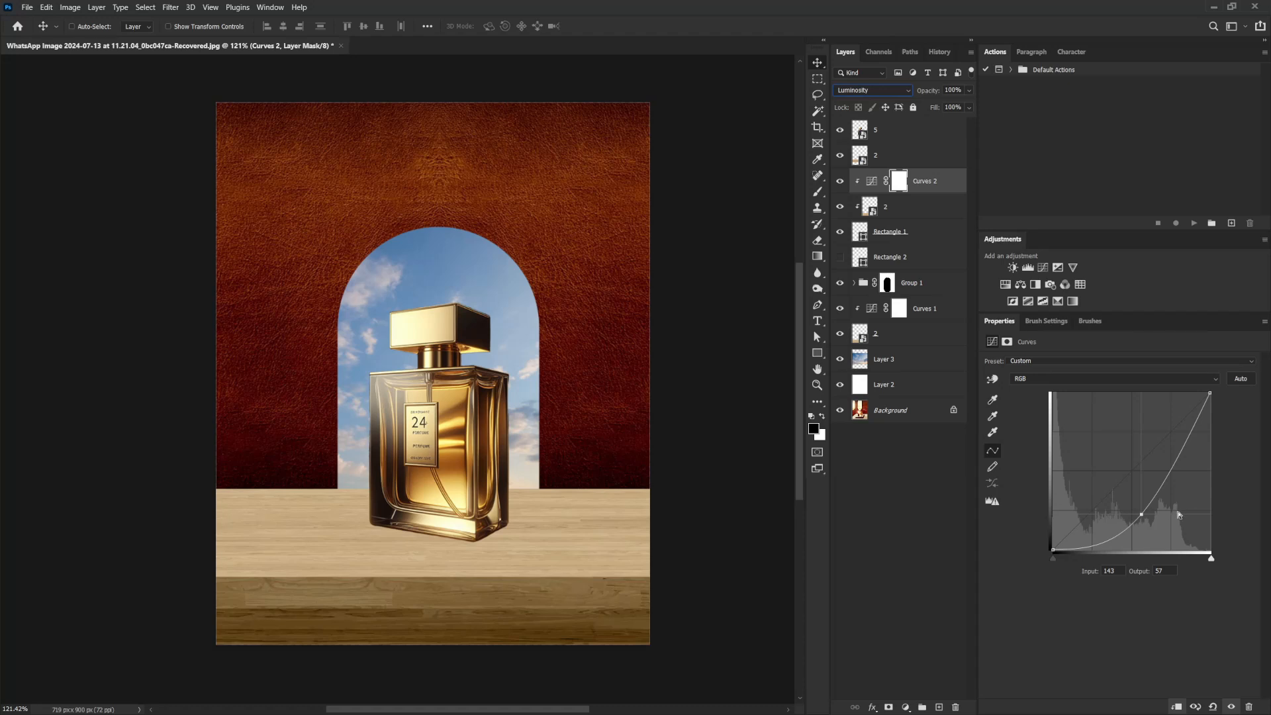
pyautogui.moveTo(1141, 514); pyautogui.dragTo(1139, 527)
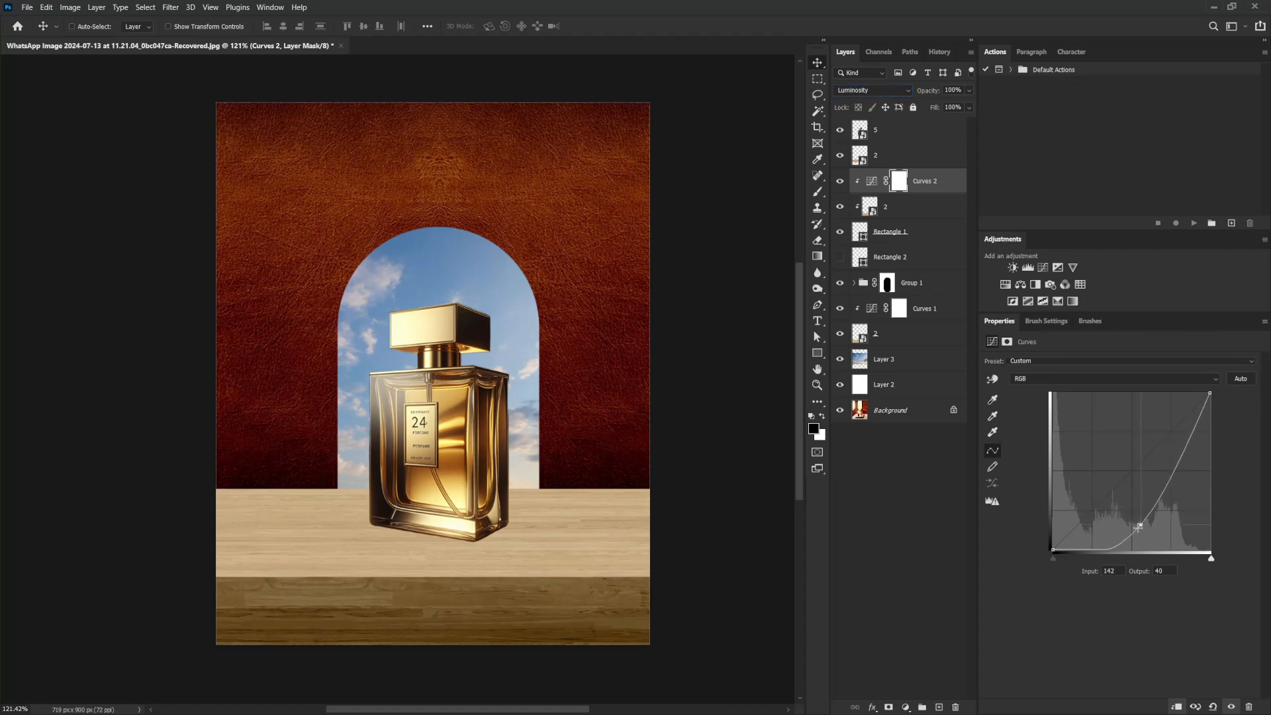
# Add a new empty layer clipped directly above the lowest wood layer and reset the colours to default black and white.
pyautogui.click(916, 333)
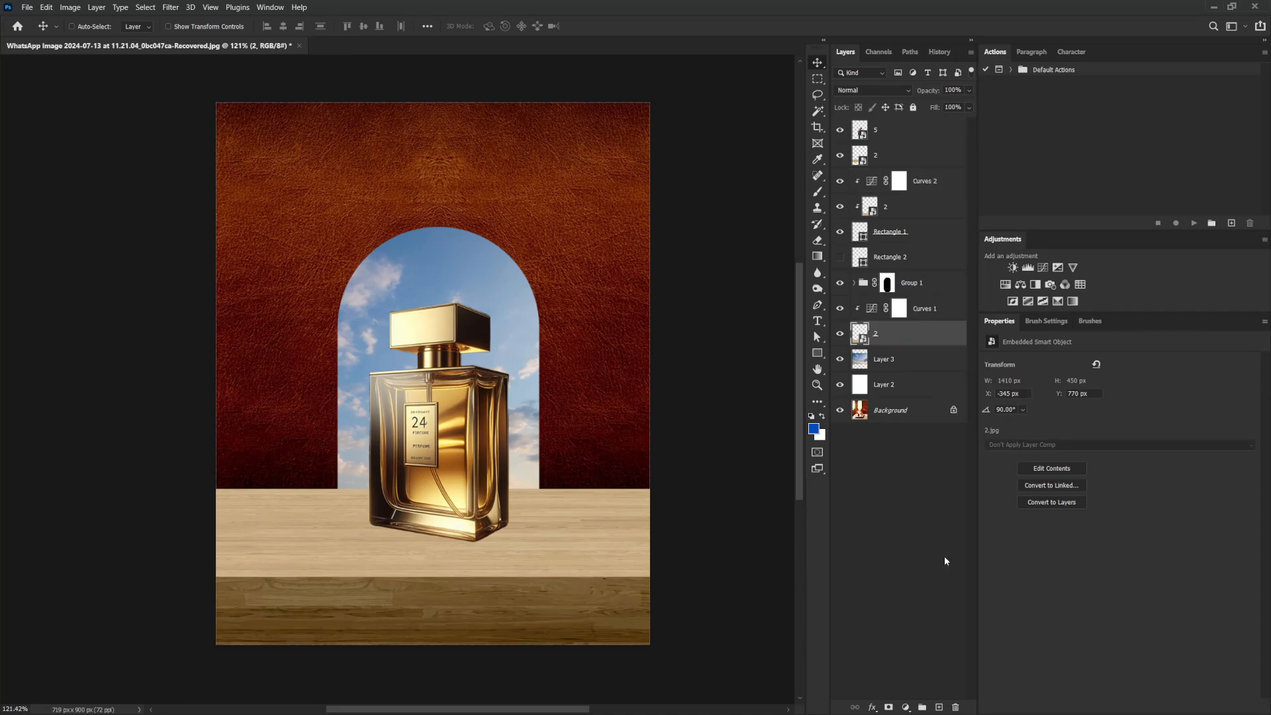
pyautogui.click(939, 707)
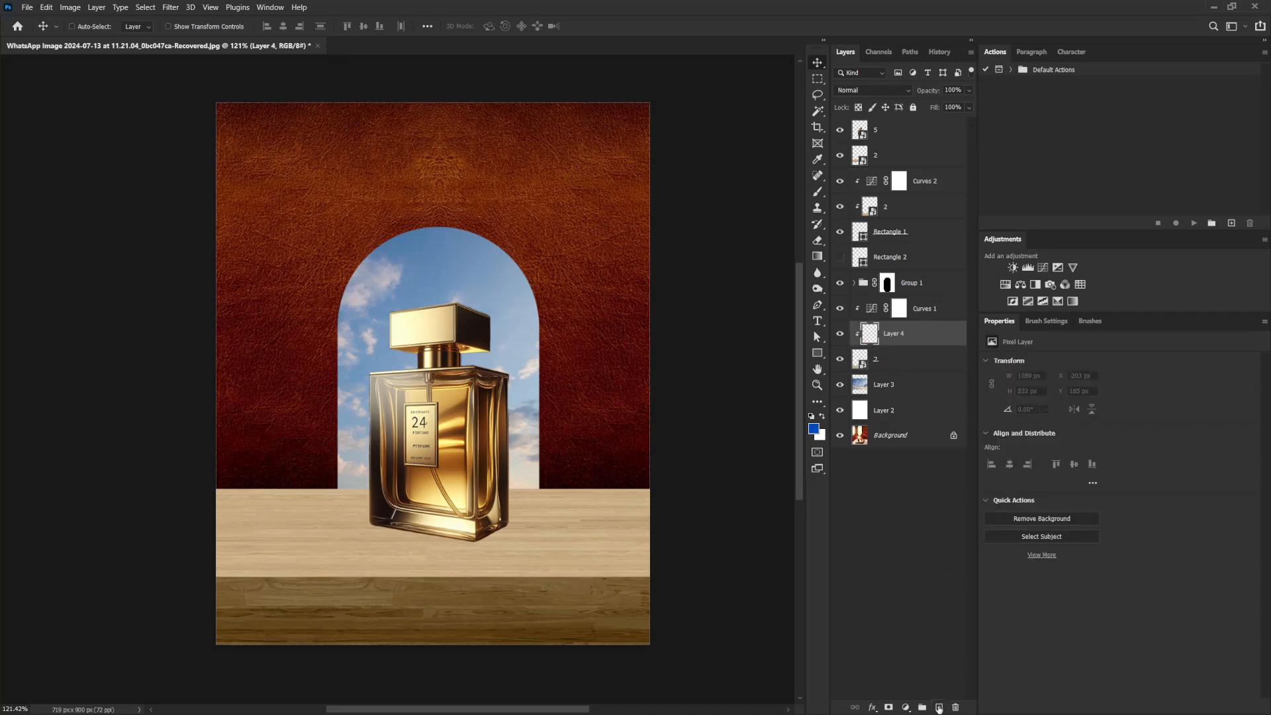
pyautogui.click(812, 417)
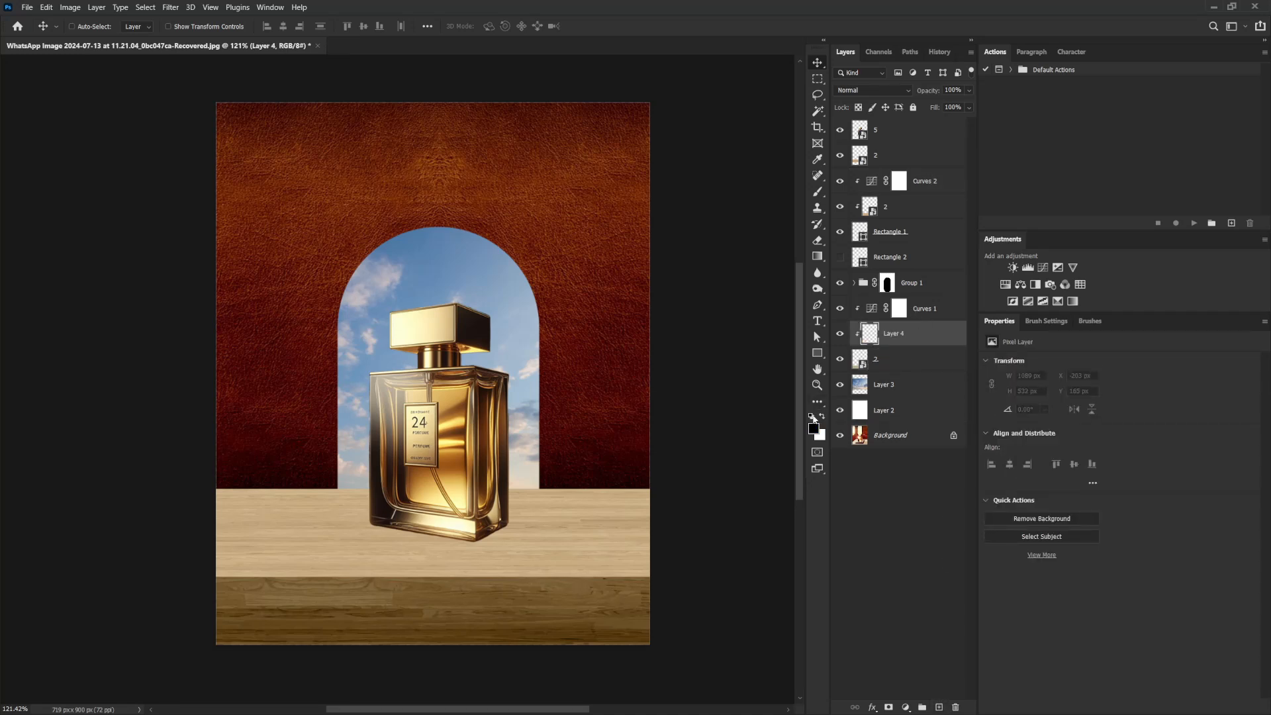
# Enlarge the Brush to 250 px and try a black stroke at the lower right corner of the wood.
pyautogui.click(818, 192)
pyautogui.press(']')
pyautogui.press(']')
pyautogui.press(']')
pyautogui.press(']')
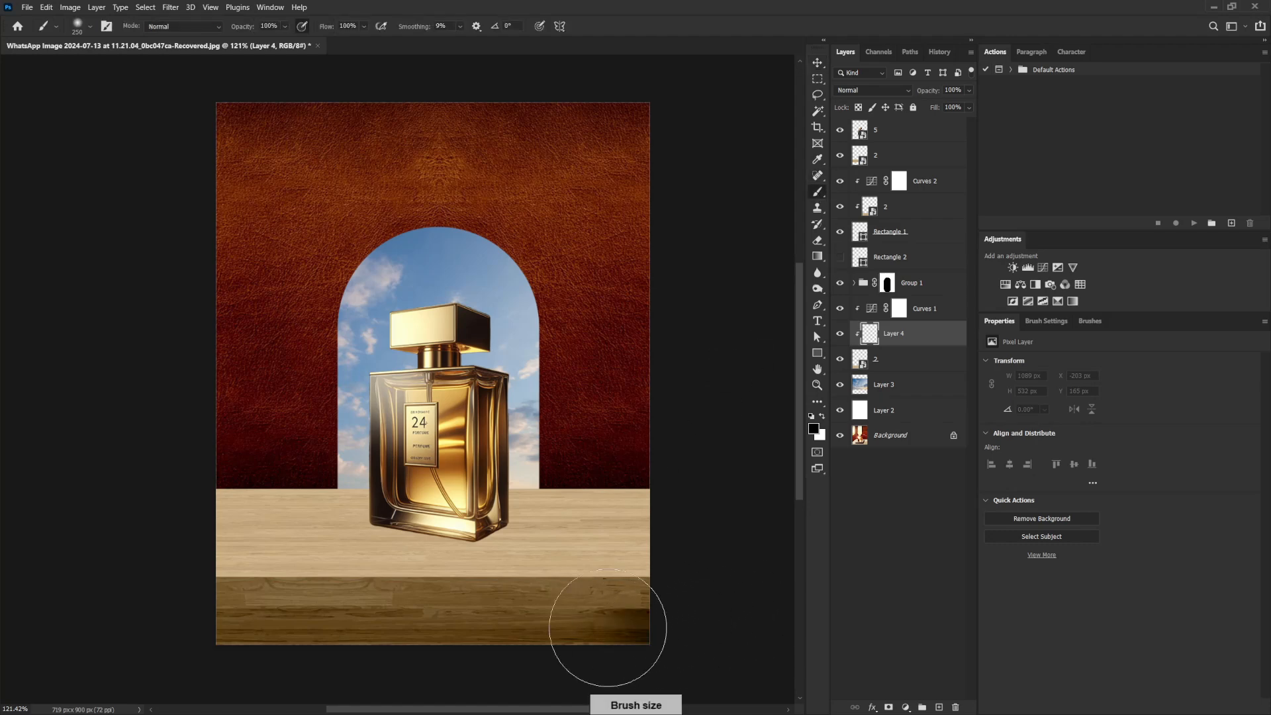
# Undo the black corner stroke, show the Brush's Transfer settings and repaint soft black shading at the right end of the lower wood.
pyautogui.hotkey('ctrl', 'z')
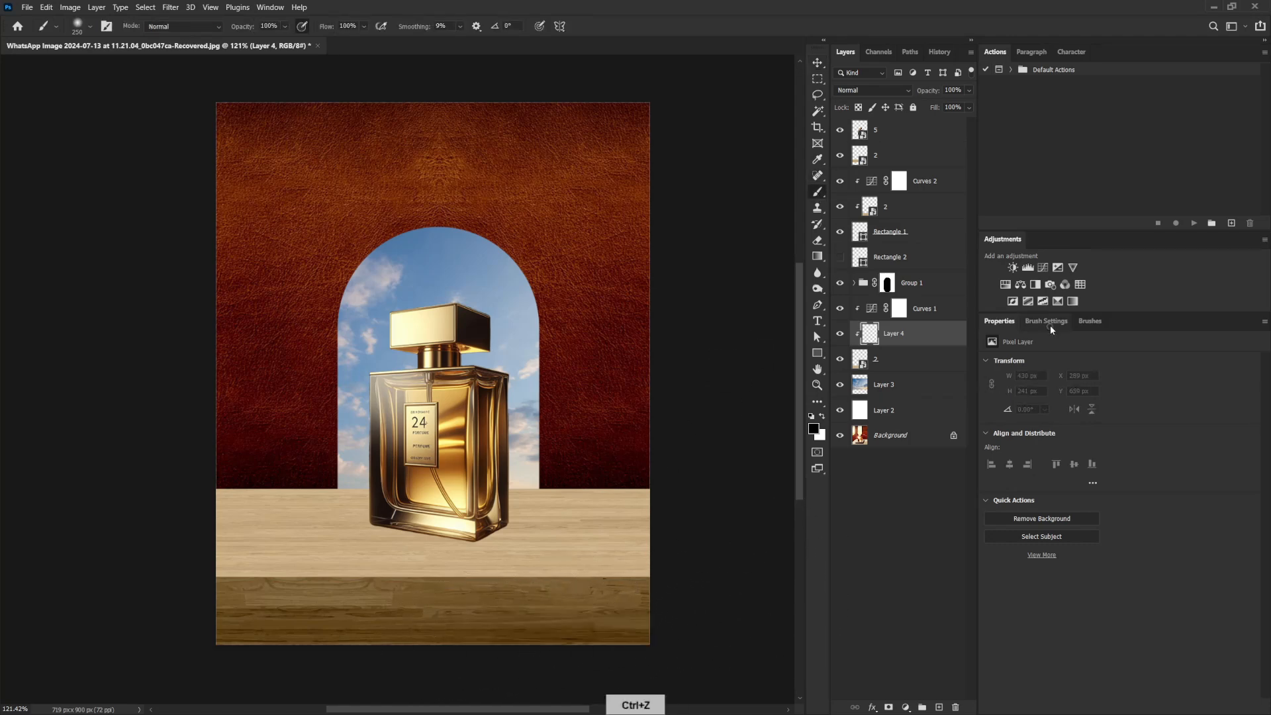
pyautogui.click(1050, 324)
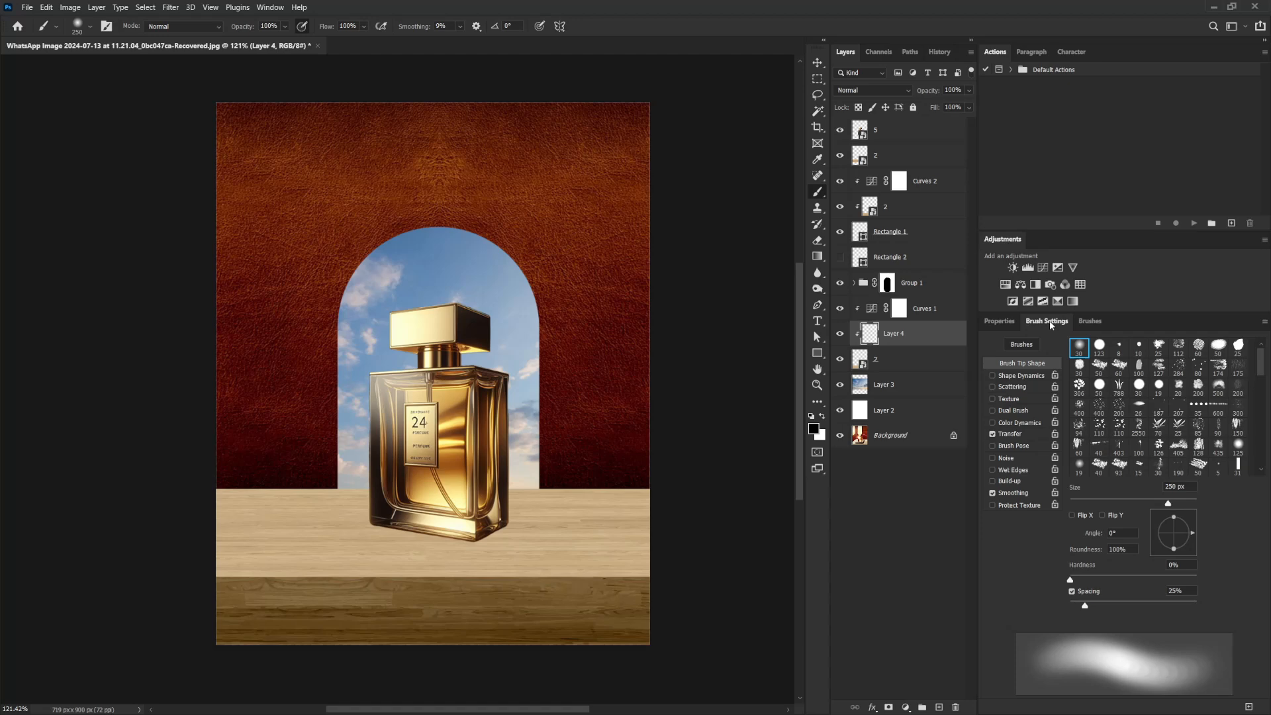
pyautogui.click(1019, 434)
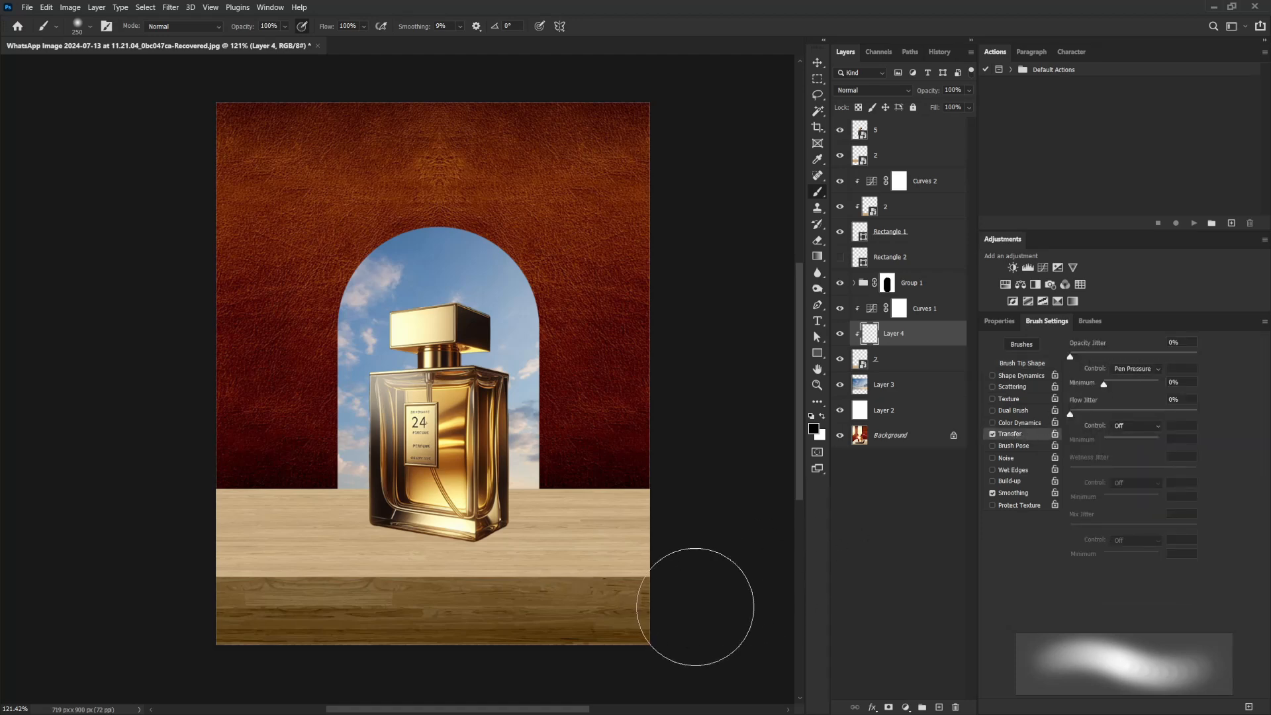
pyautogui.moveTo(650, 552); pyautogui.dragTo(636, 557)
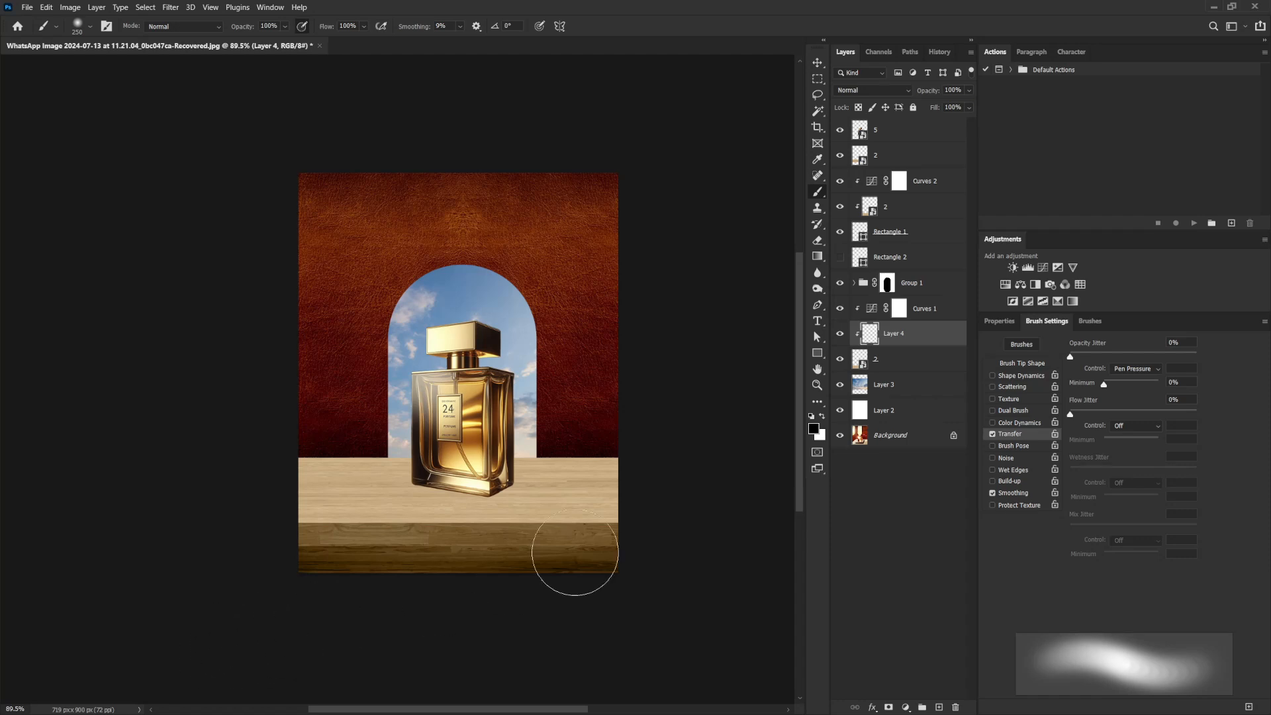
# Add a new empty layer directly above Curves 2 and clip it to the tabletop's front edge.
pyautogui.click(894, 204)
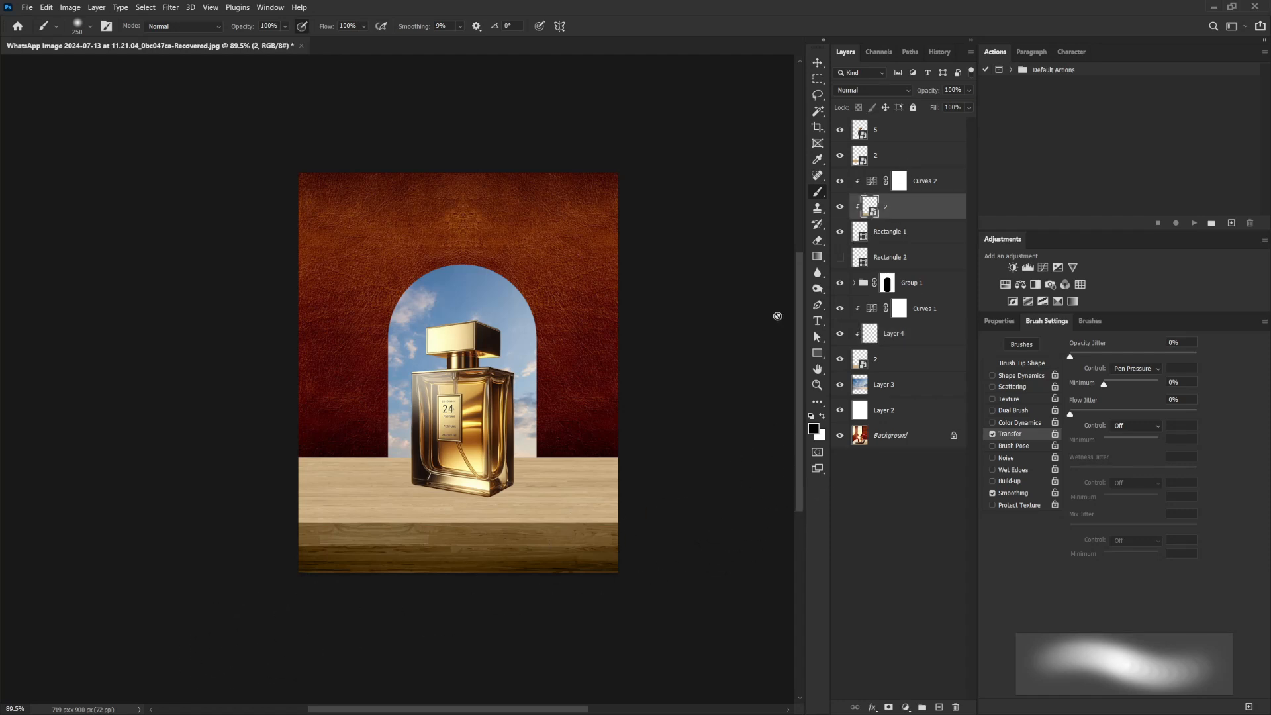
pyautogui.scroll(3, 555, 514)
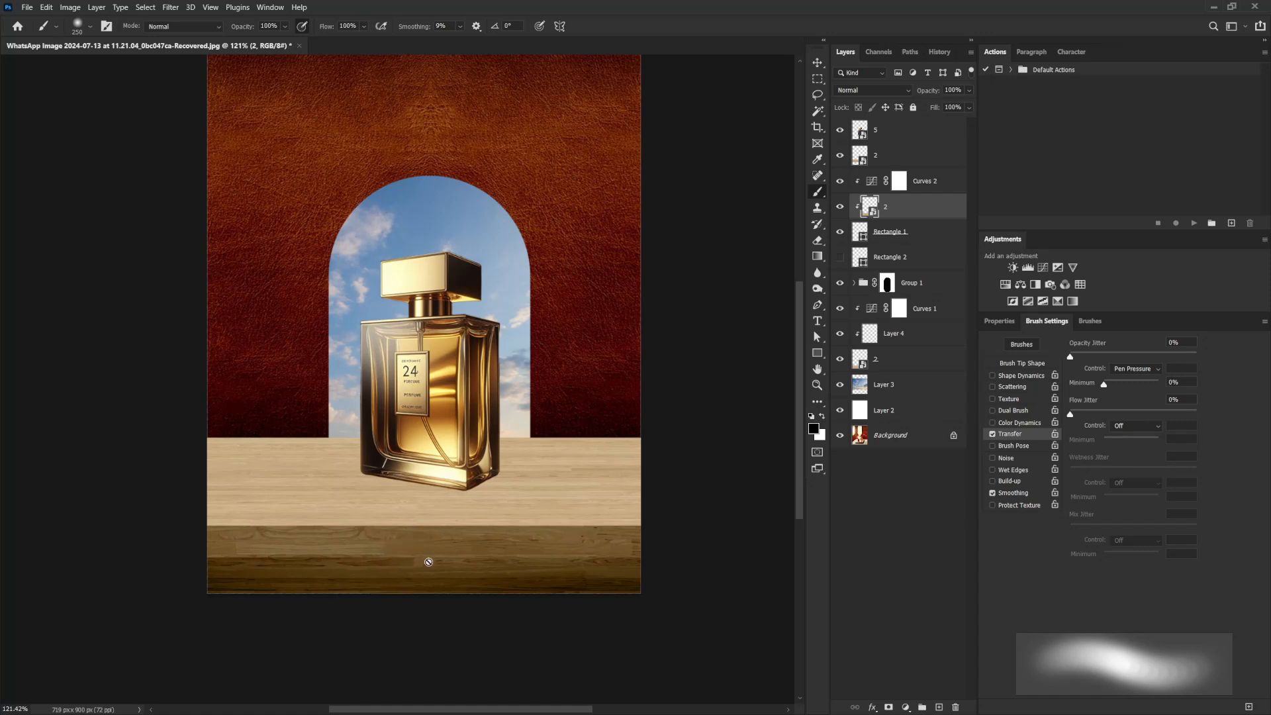
pyautogui.click(929, 188)
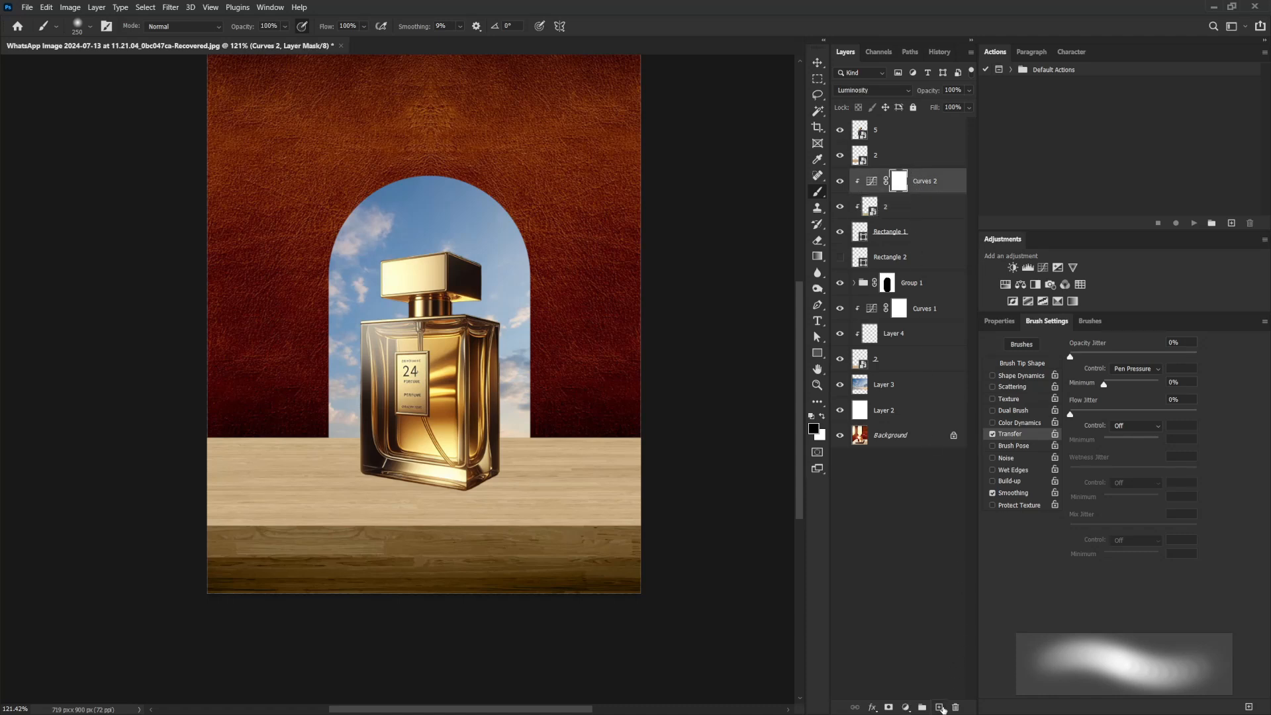
pyautogui.click(940, 706)
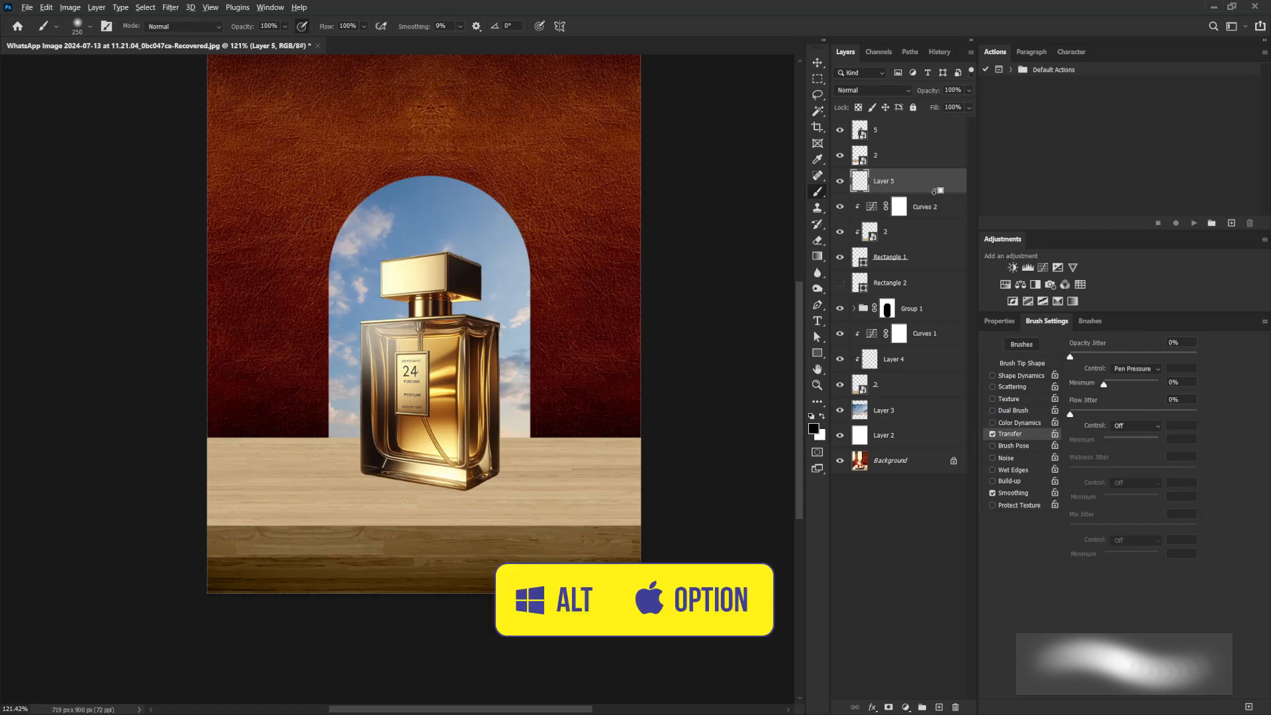
pyautogui.keyDown('alt'); pyautogui.click(933, 192); pyautogui.keyUp('alt')
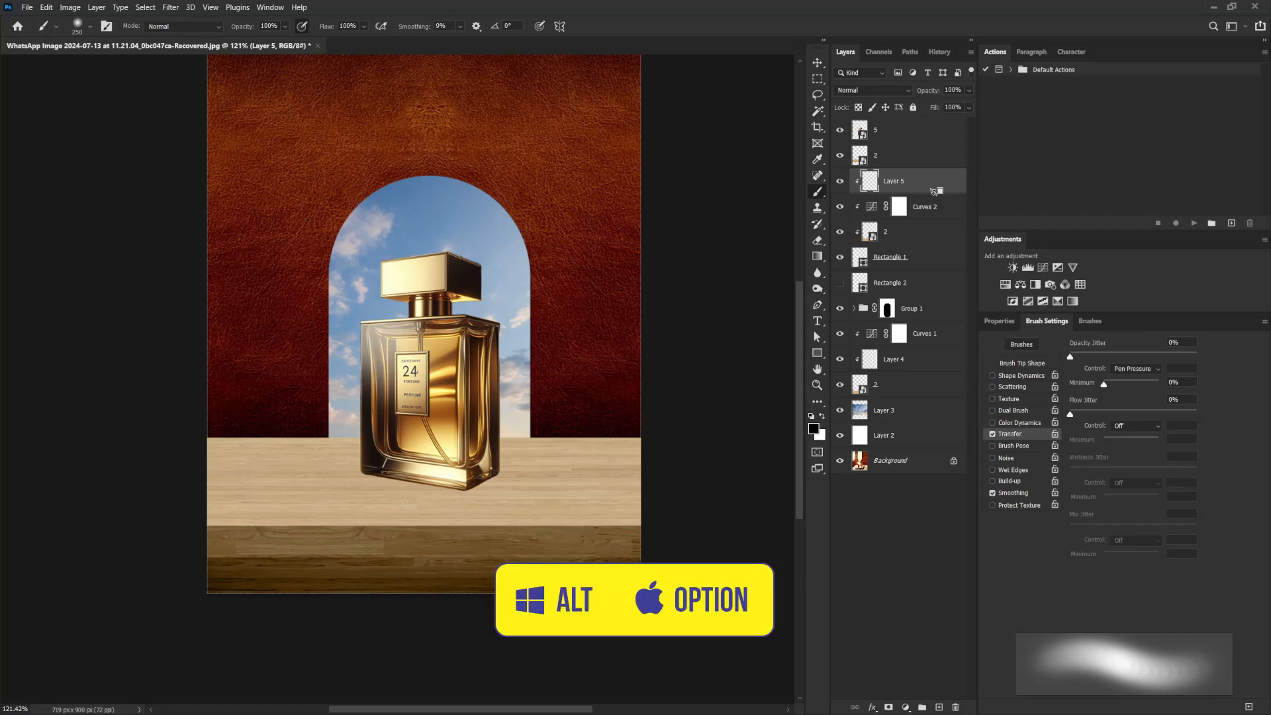
# Sample the light wood colour from the tabletop surface and resize the Brush to 80 px.
pyautogui.keyDown('alt'); pyautogui.click(616, 501); pyautogui.keyUp('alt')
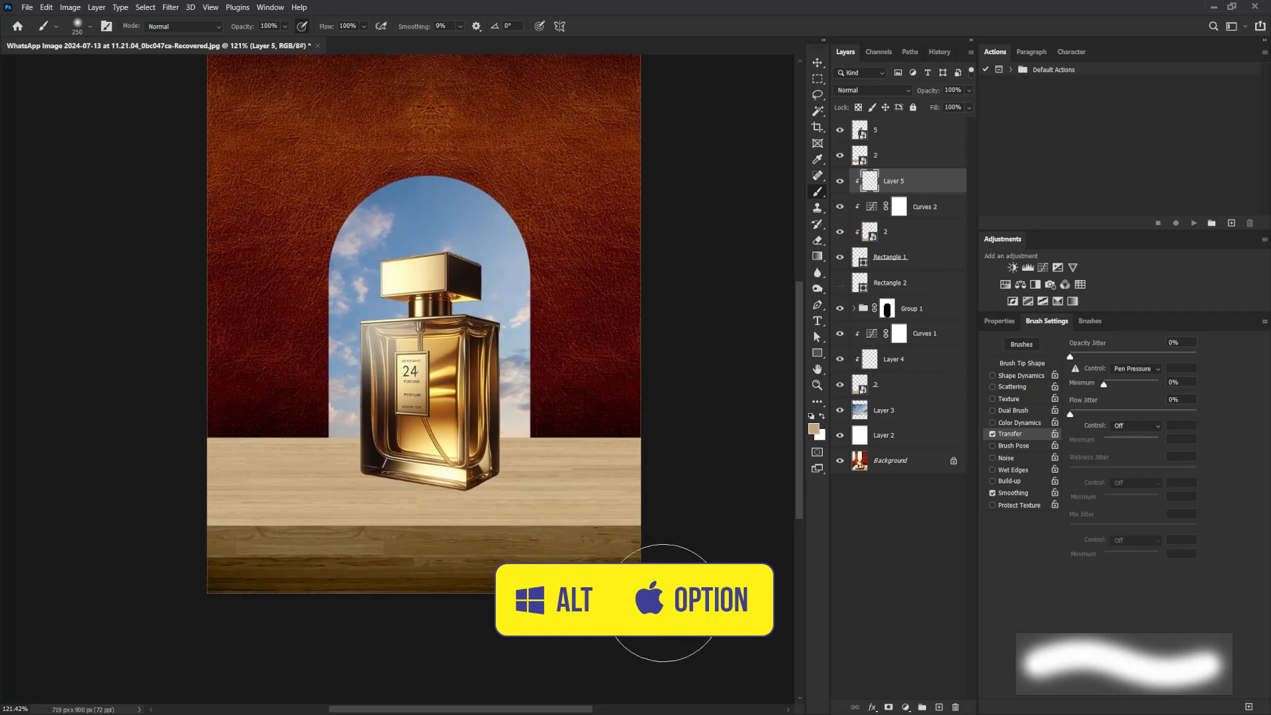
pyautogui.press('[')
pyautogui.press('[')
pyautogui.press('[')
pyautogui.press('[')
pyautogui.press('[')
pyautogui.press('[')
pyautogui.press('[')
pyautogui.press('[')
pyautogui.press(']')
pyautogui.press(']')
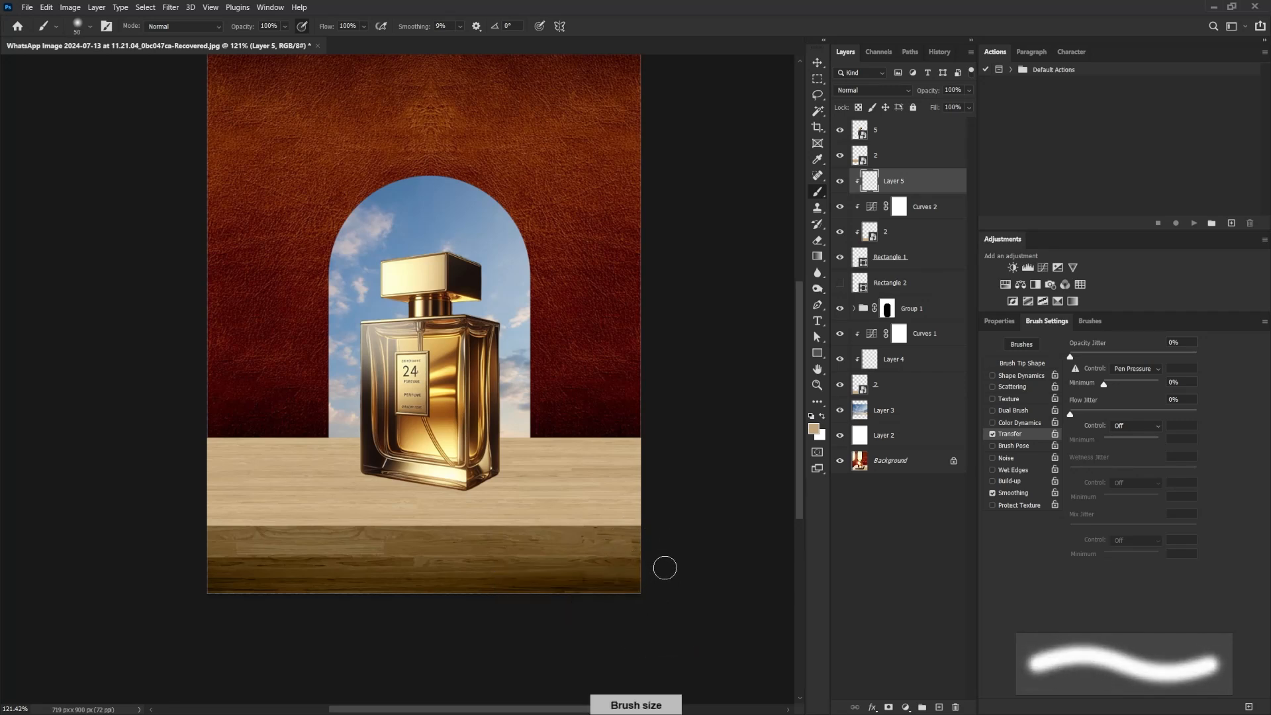
pyautogui.press(']')
pyautogui.press(']')
pyautogui.press(']')
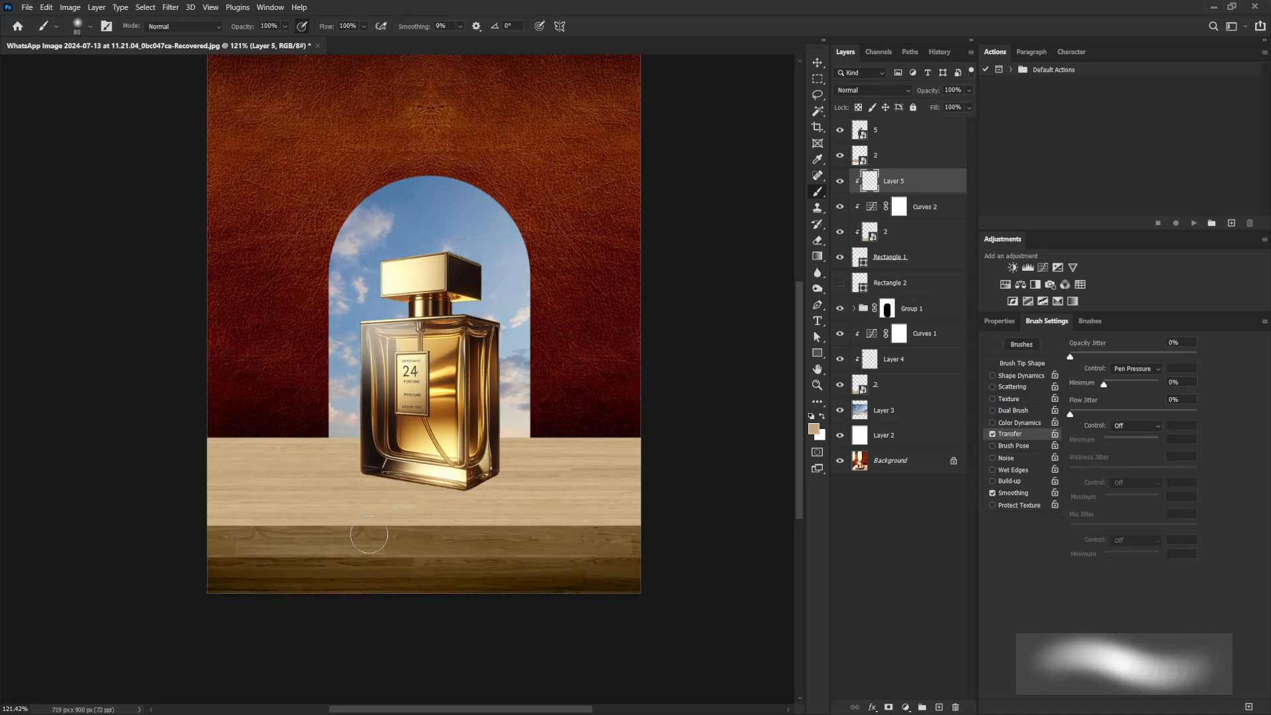
# Blend the front-edge highlight layer as Screen, brush more light onto its right end and lower the layer's opacity to 70%.
pyautogui.click(873, 90)
pyautogui.click(851, 183)
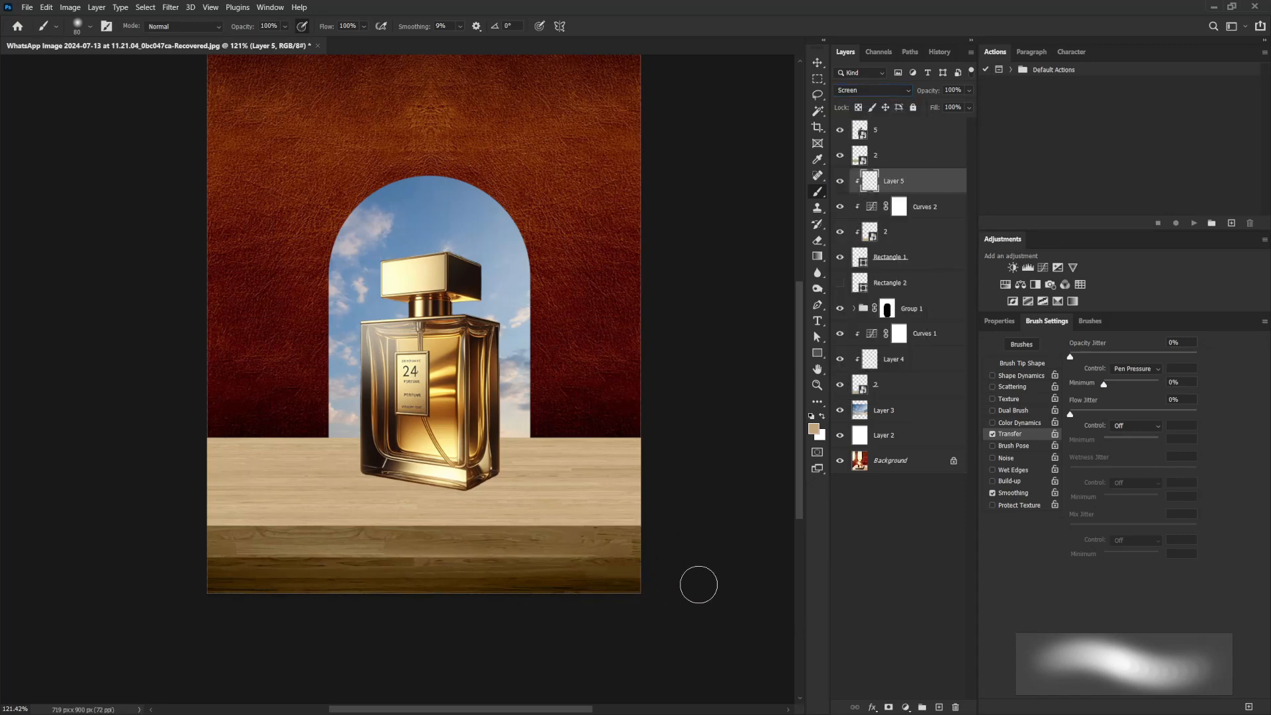
pyautogui.moveTo(634, 576)
pyautogui.mouseDown()
pyautogui.moveTo(329, 577)
pyautogui.moveTo(602, 574)
pyautogui.mouseUp()
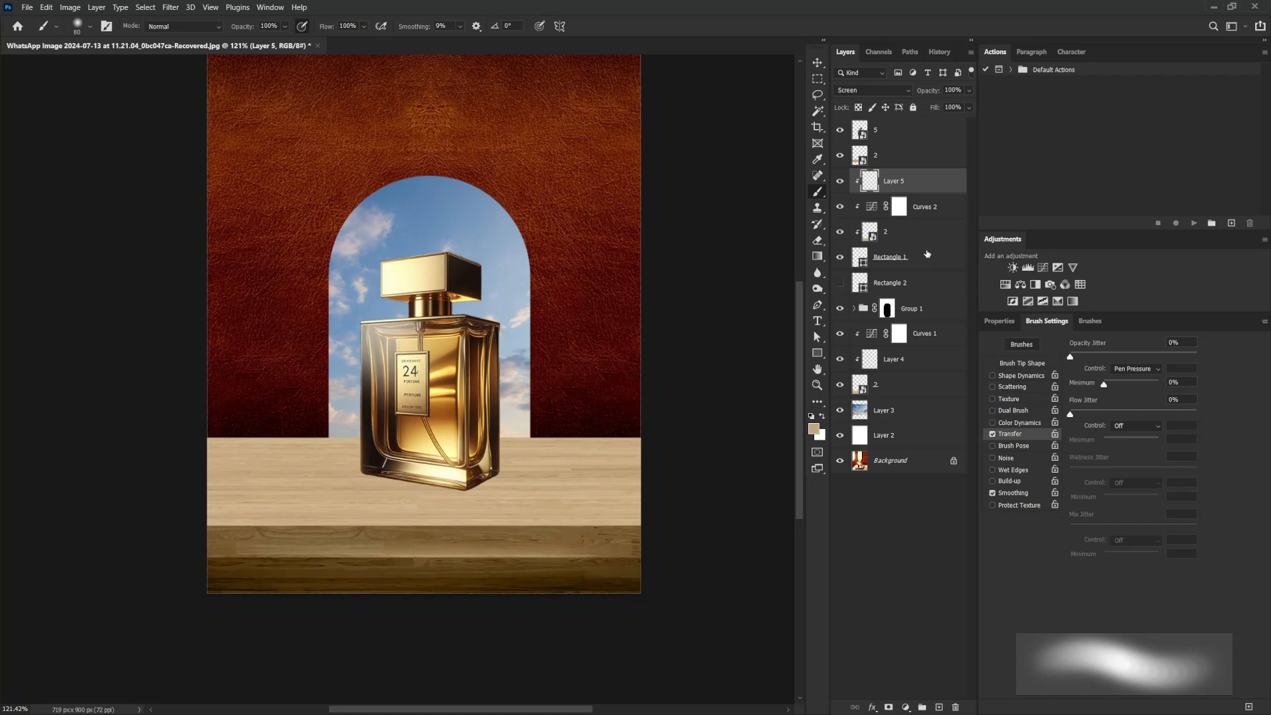
pyautogui.click(969, 90)
pyautogui.moveTo(970, 105); pyautogui.dragTo(950, 106)
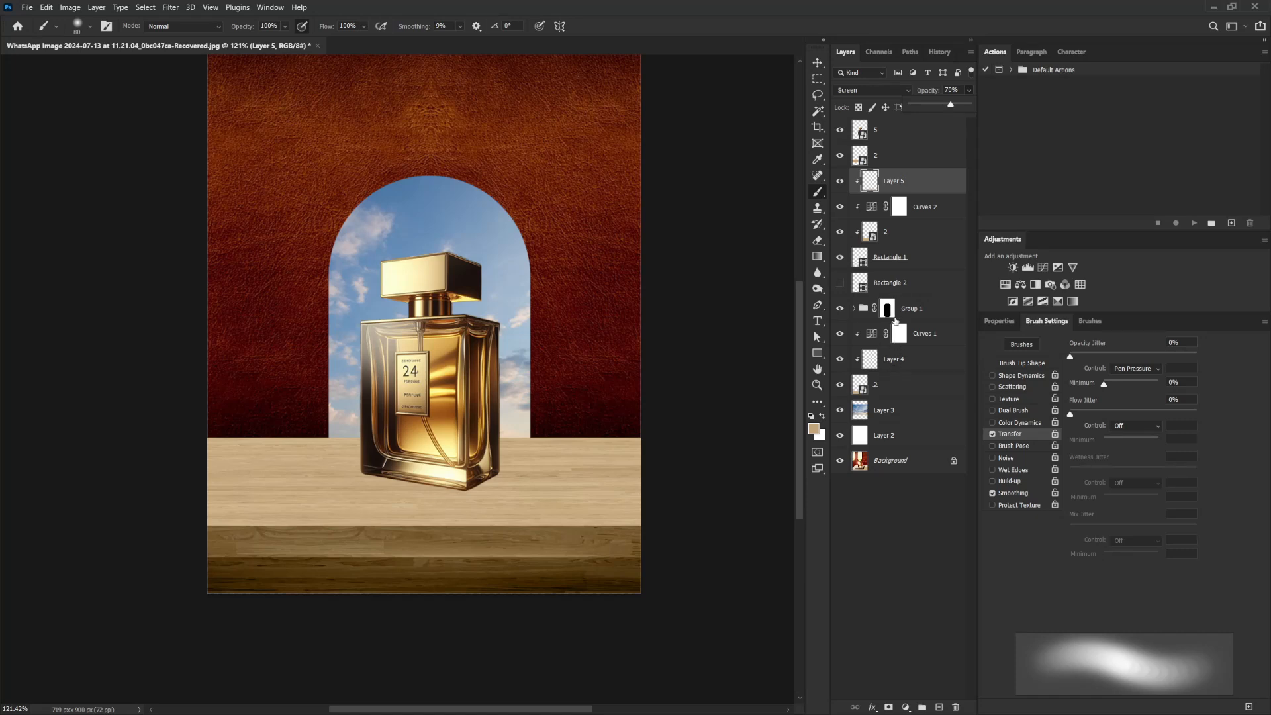
# On Layer 4, paint default black along the bottom of the lower wood with a 175 px brush and lower the layer's opacity to 54%.
pyautogui.click(893, 361)
pyautogui.press(']')
pyautogui.press(']')
pyautogui.press(']')
pyautogui.press(']')
pyautogui.press(']')
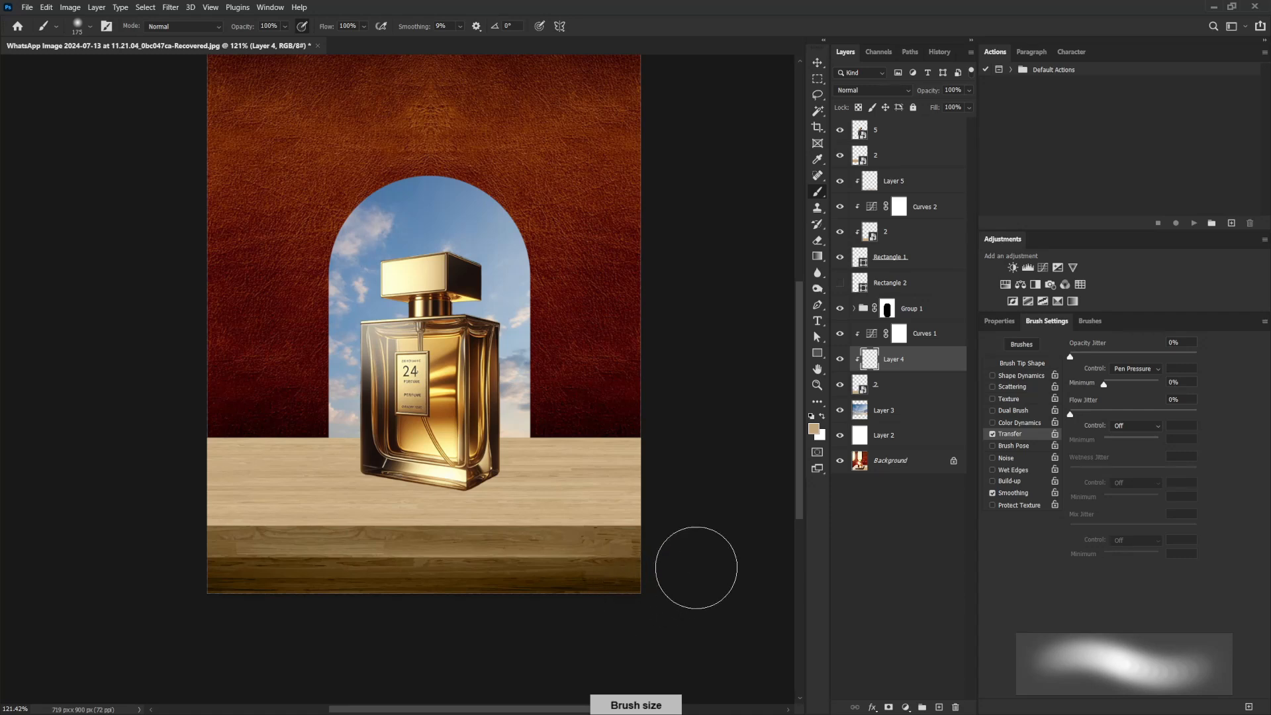
pyautogui.hotkey('ctrl', 'z')
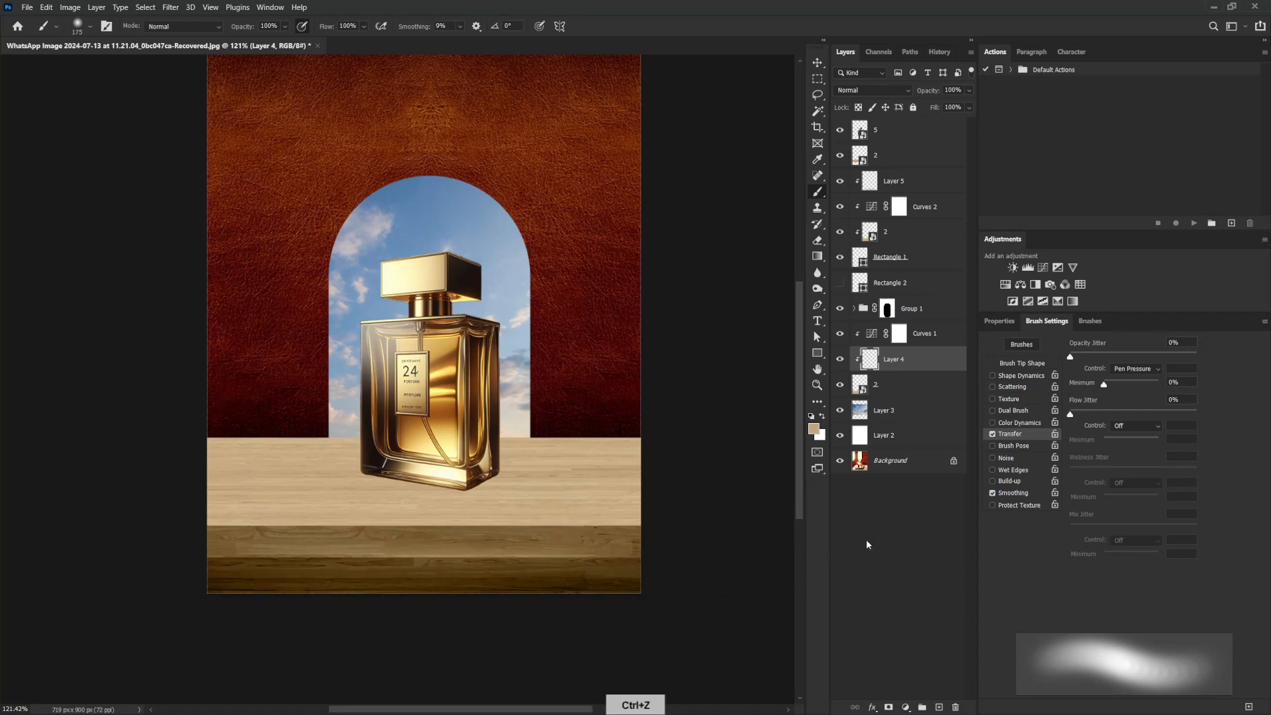
pyautogui.click(811, 417)
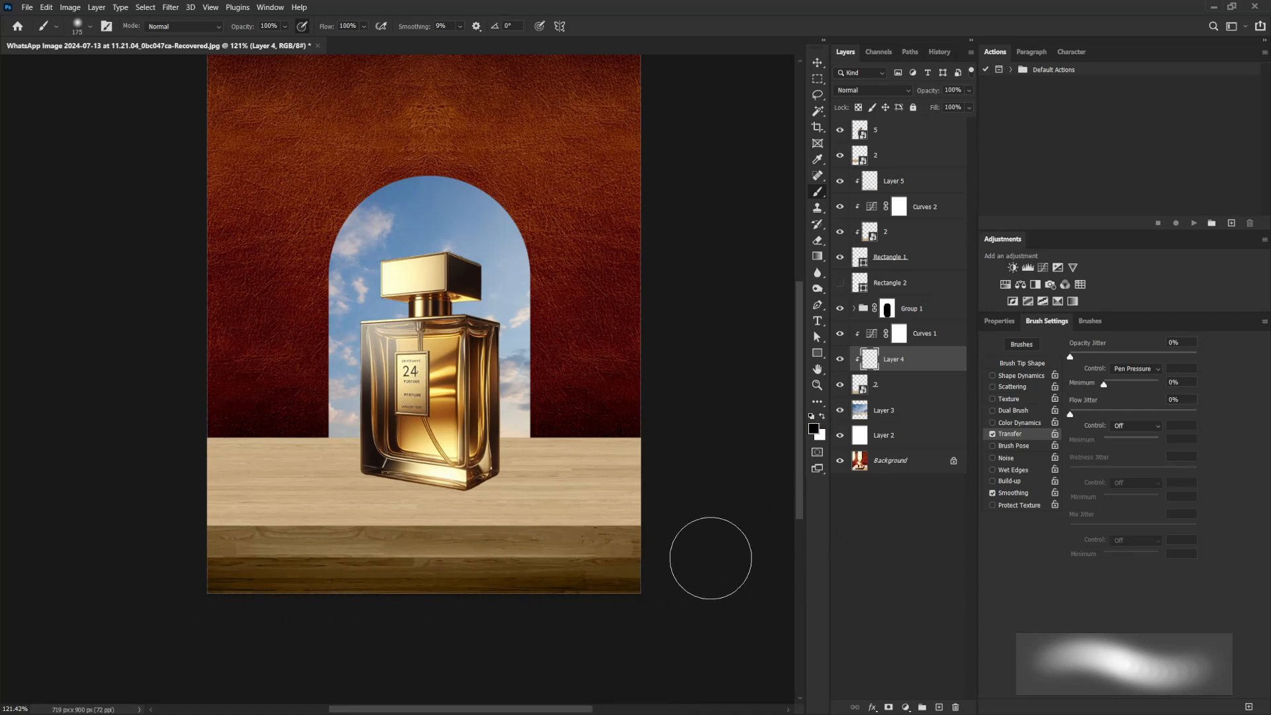
pyautogui.moveTo(709, 559); pyautogui.dragTo(450, 574)
pyautogui.hotkey('ctrl', 'z')
pyautogui.moveTo(709, 576); pyautogui.dragTo(317, 598)
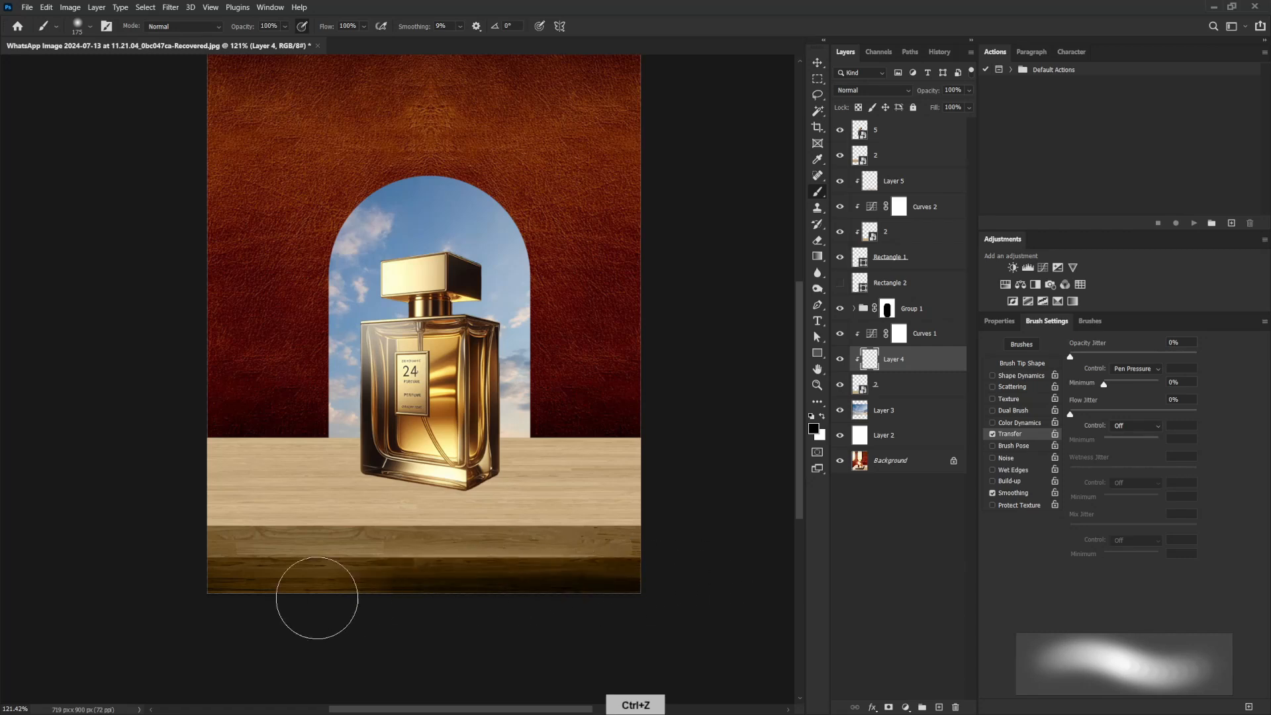
pyautogui.moveTo(166, 596)
pyautogui.mouseDown()
pyautogui.moveTo(269, 589)
pyautogui.moveTo(607, 612)
pyautogui.mouseUp()
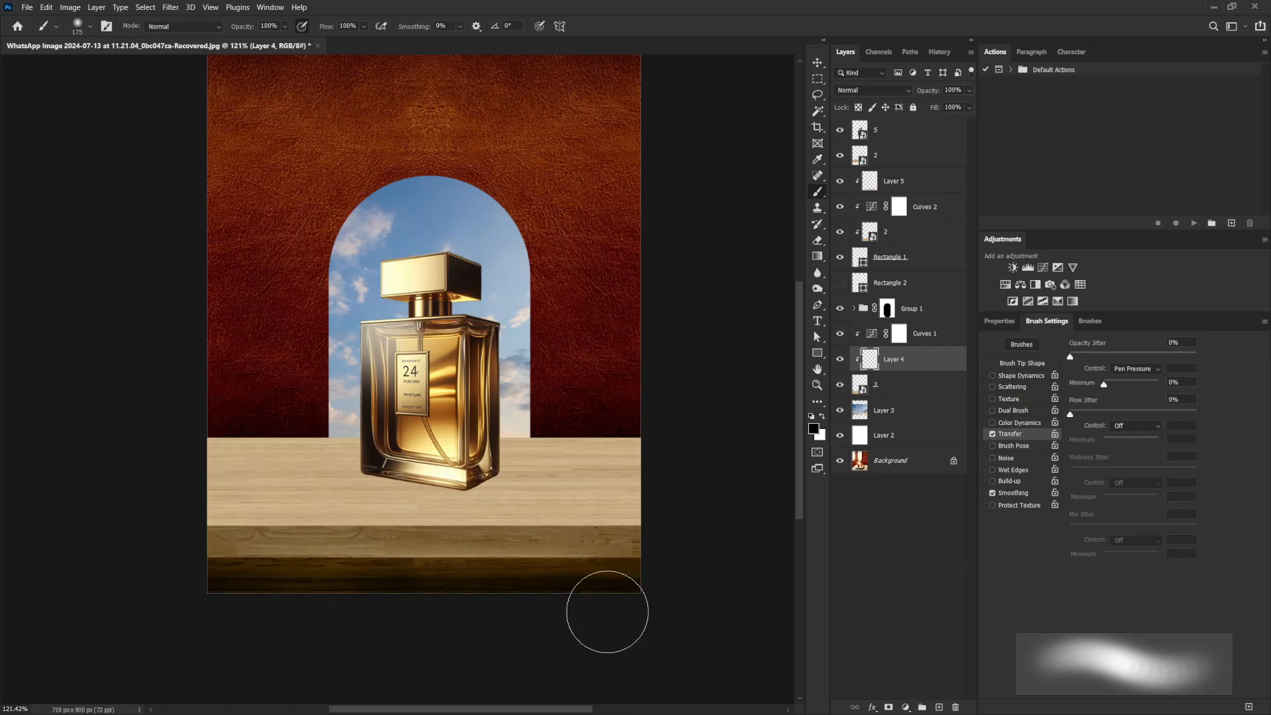
pyautogui.click(969, 108)
pyautogui.moveTo(950, 110); pyautogui.dragTo(949, 110)
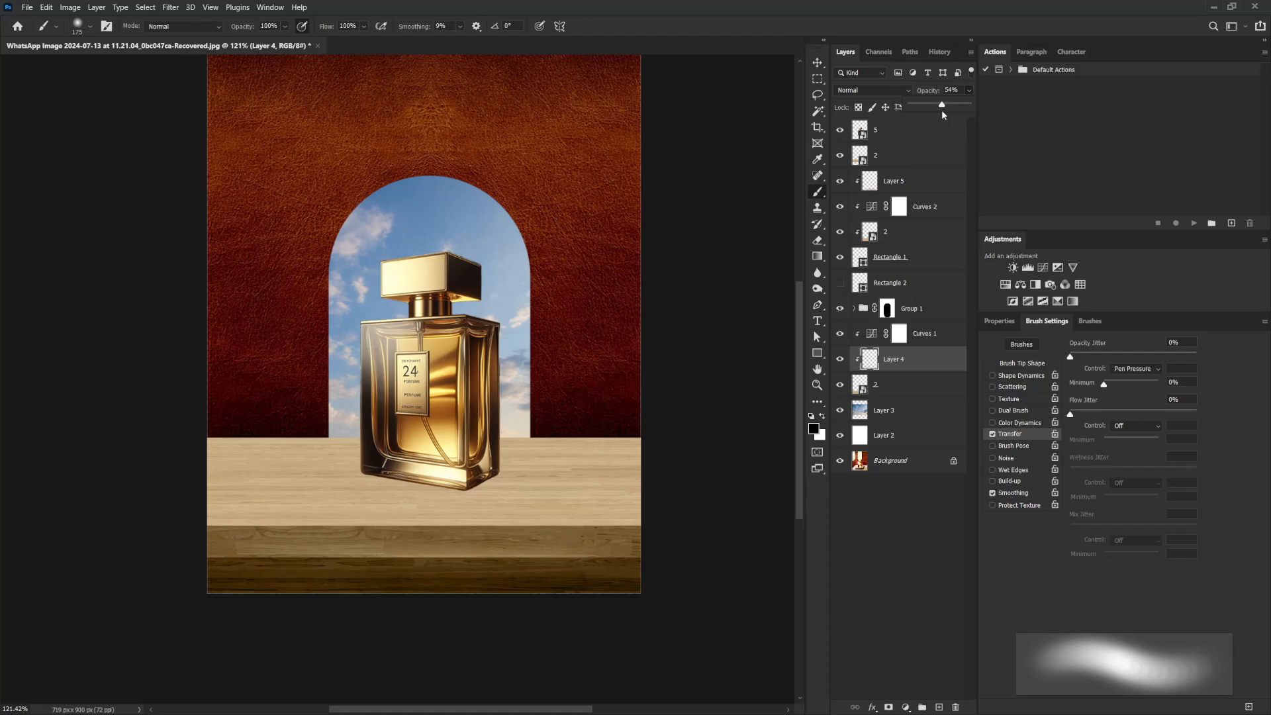
# Add a new clipped layer between Curves 2 and the front-edge highlight layer and blend it as Multiply.
pyautogui.click(894, 188)
pyautogui.click(895, 189)
pyautogui.click(914, 204)
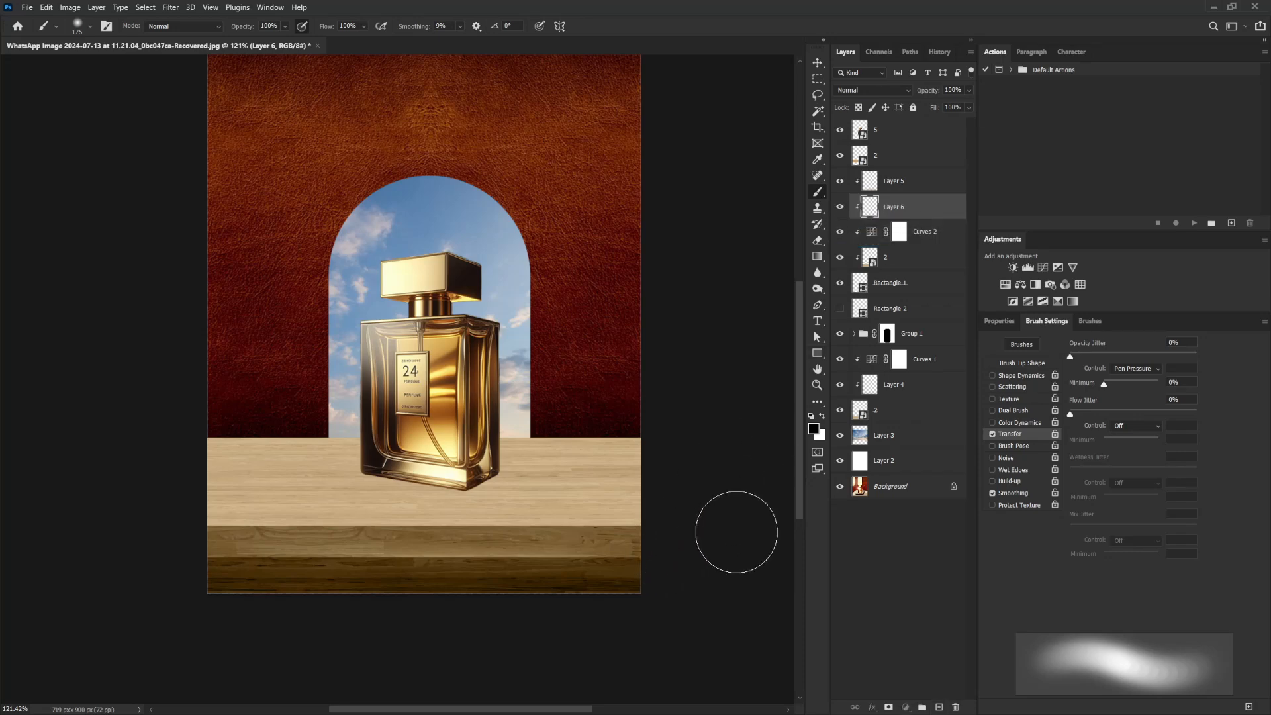
pyautogui.click(872, 90)
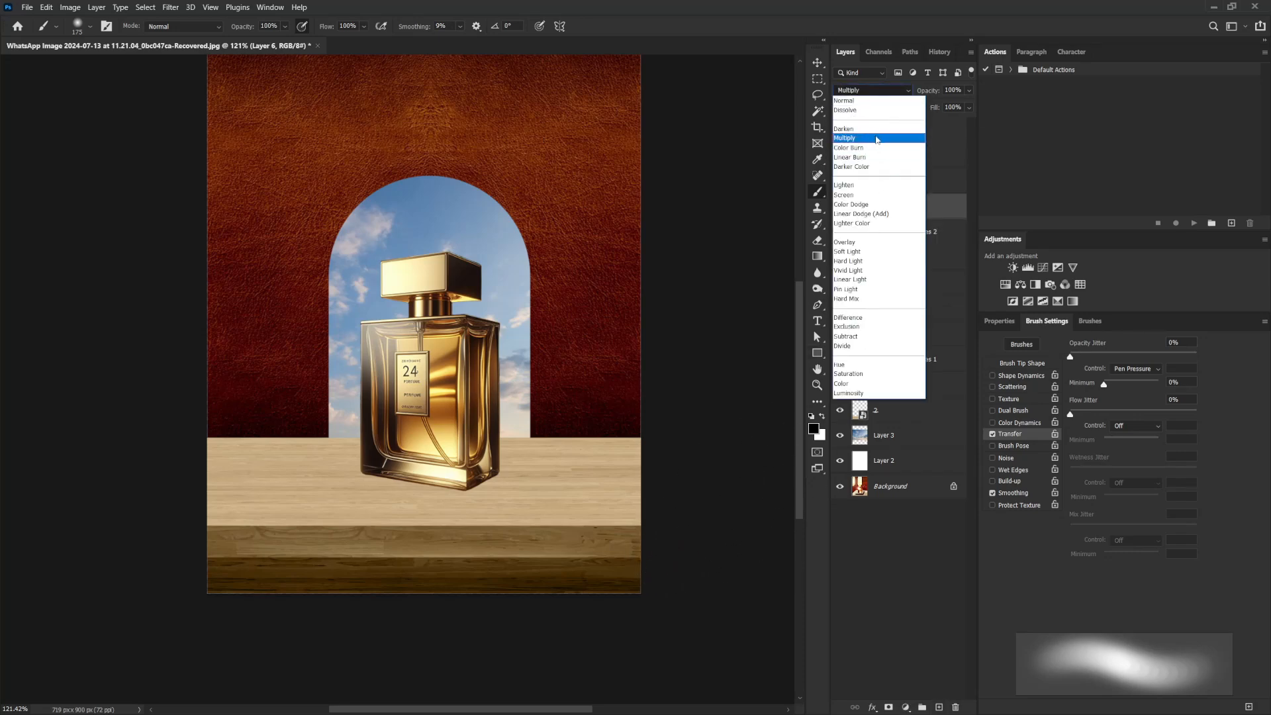
pyautogui.click(867, 137)
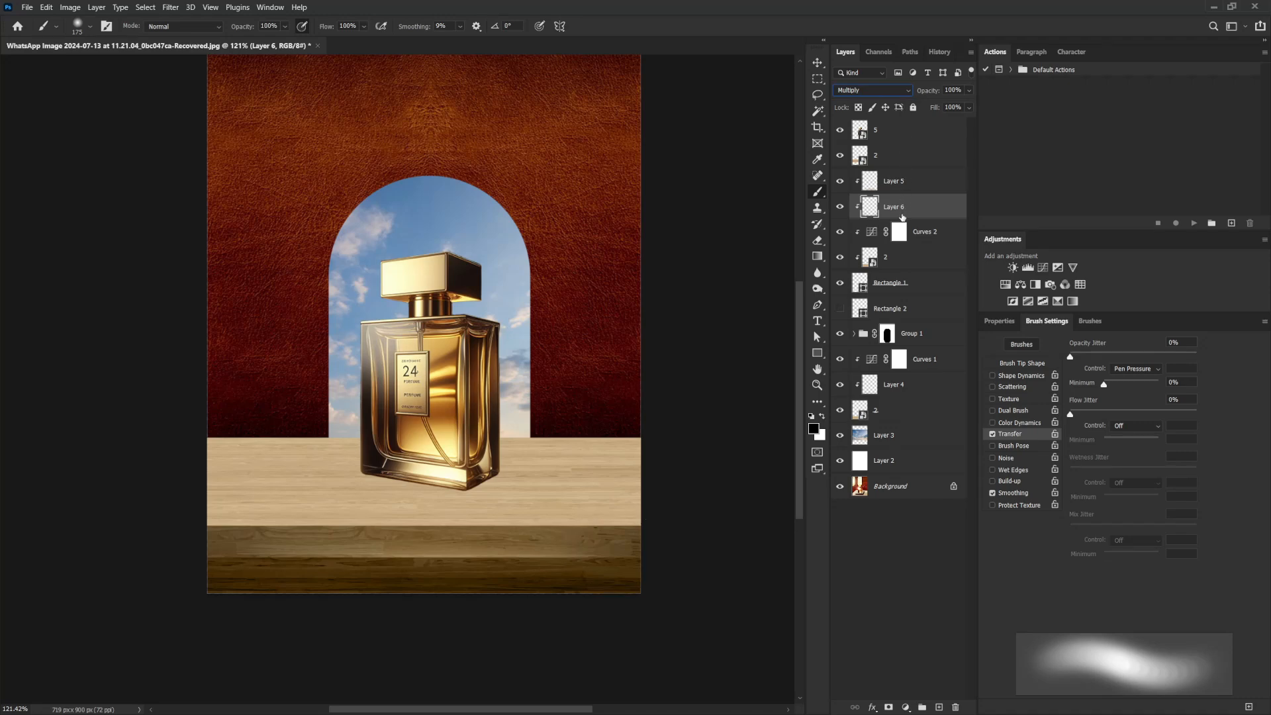
# Identify the tabletop surface layer by toggling its visibility, and add a new empty layer clipped directly above it.
pyautogui.click(914, 334)
pyautogui.click(874, 151)
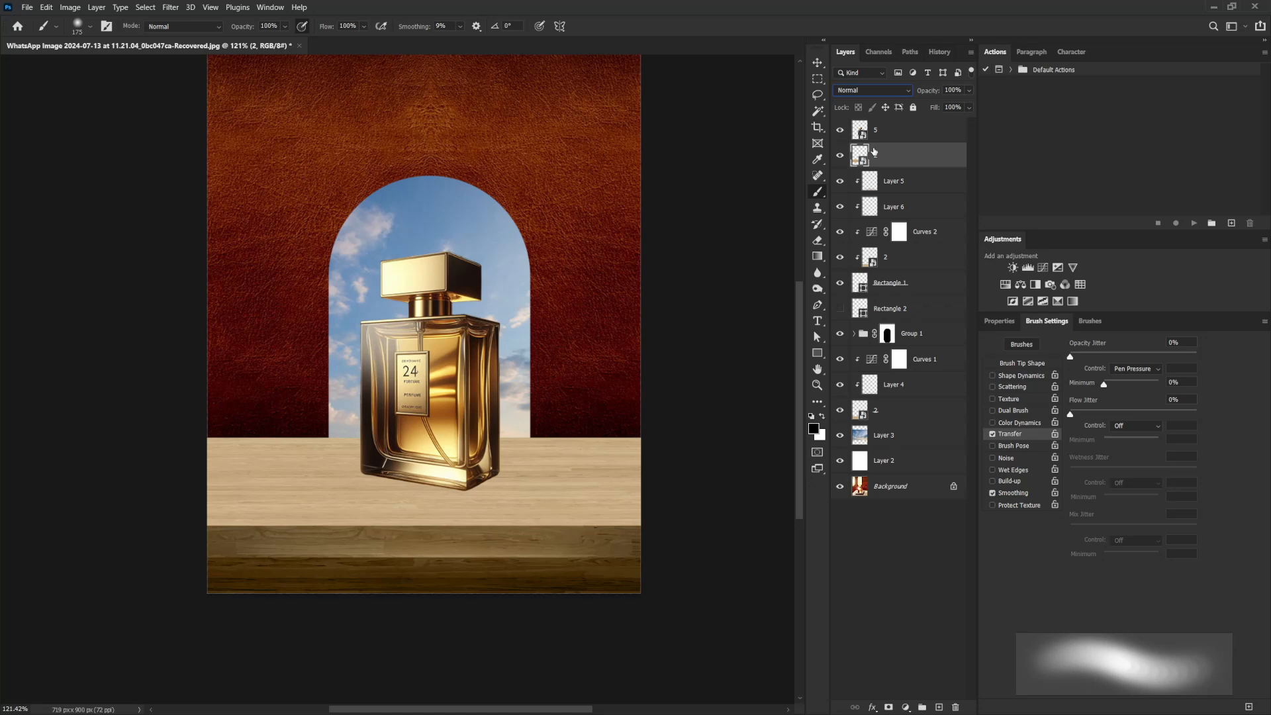
pyautogui.click(842, 157)
pyautogui.click(839, 157)
pyautogui.click(938, 707)
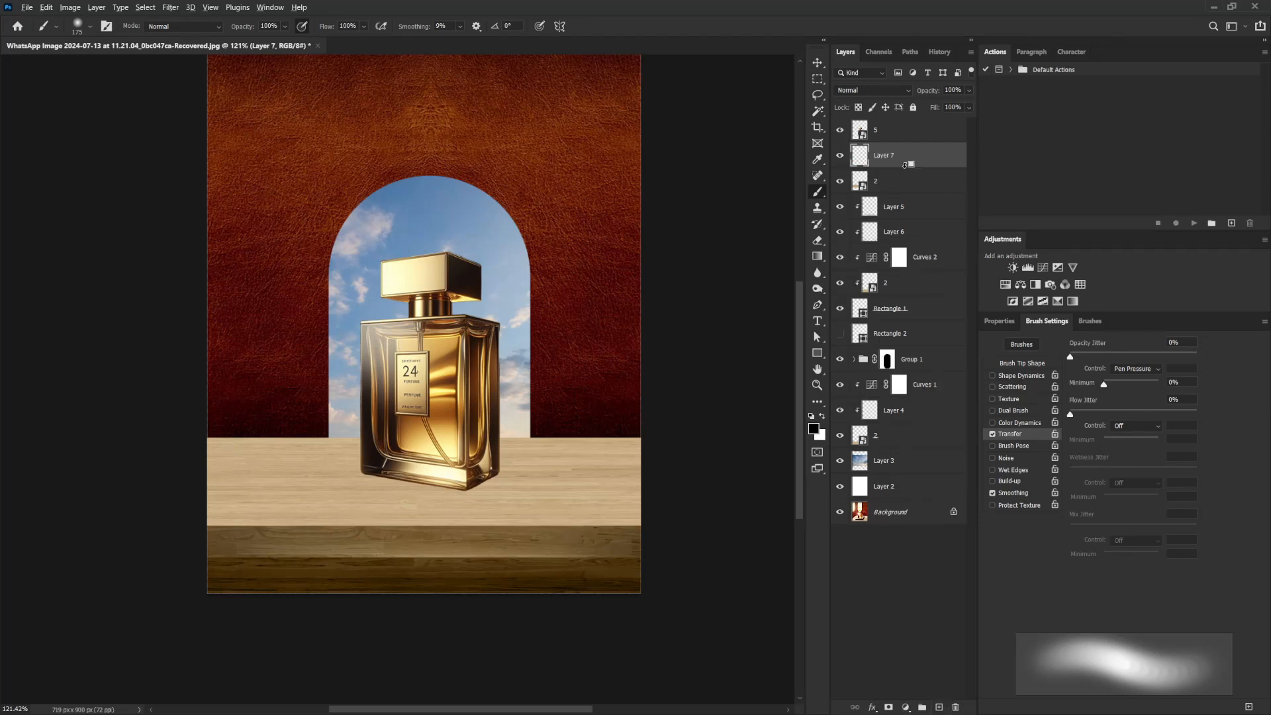
pyautogui.keyDown('alt'); pyautogui.click(904, 165); pyautogui.keyUp('alt')
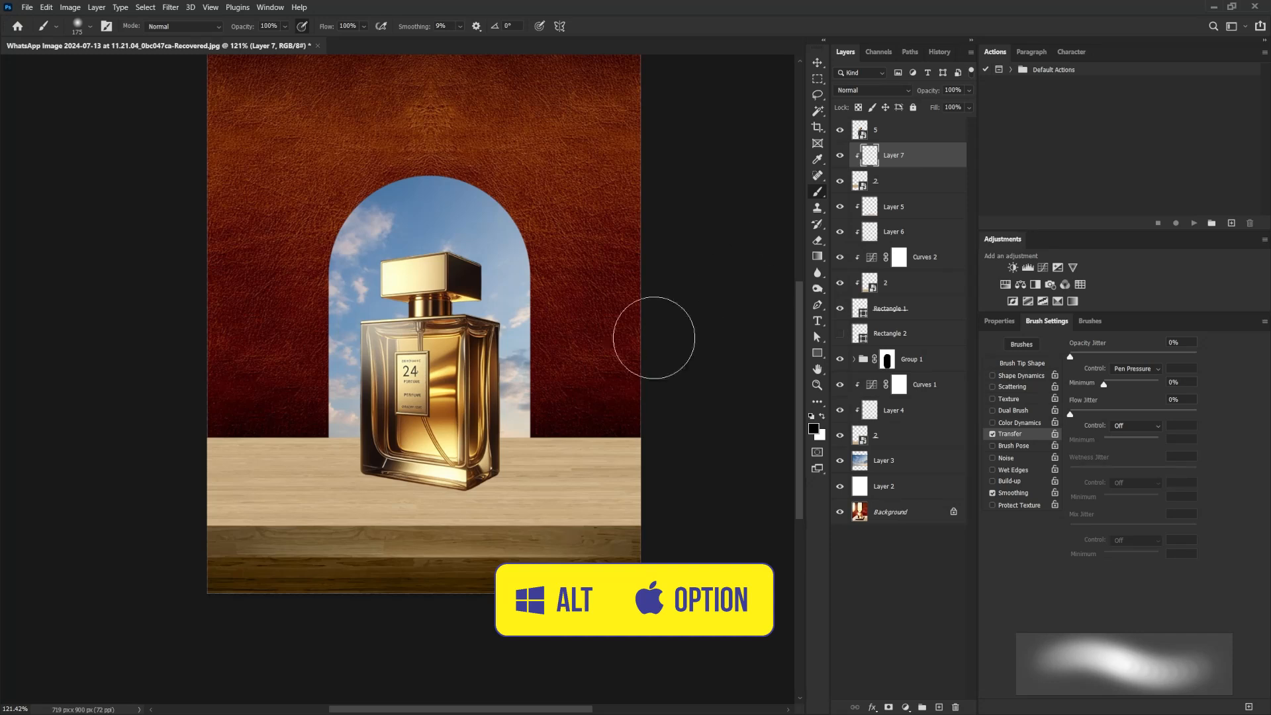
# Select the areas outside a trapezoid spreading from the arch's base to the front edge with the Polygonal Lasso and fill them with black.
pyautogui.click(818, 95)
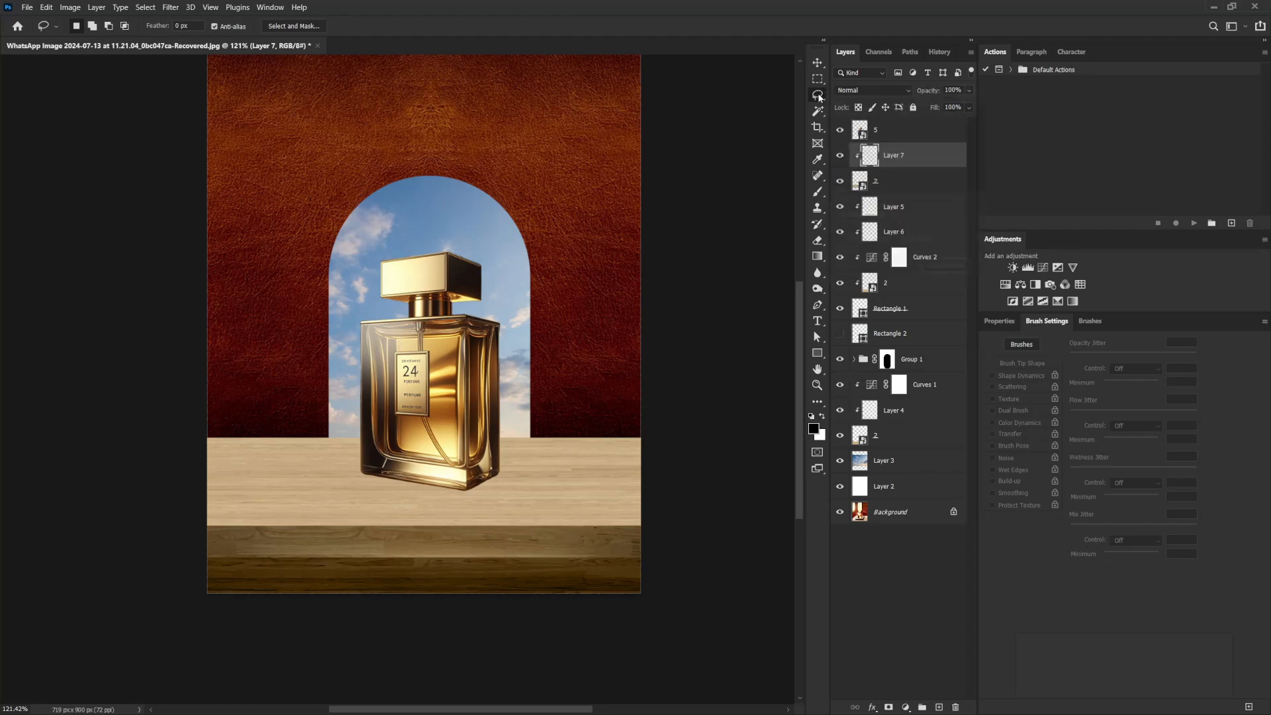
pyautogui.rightClick(818, 95)
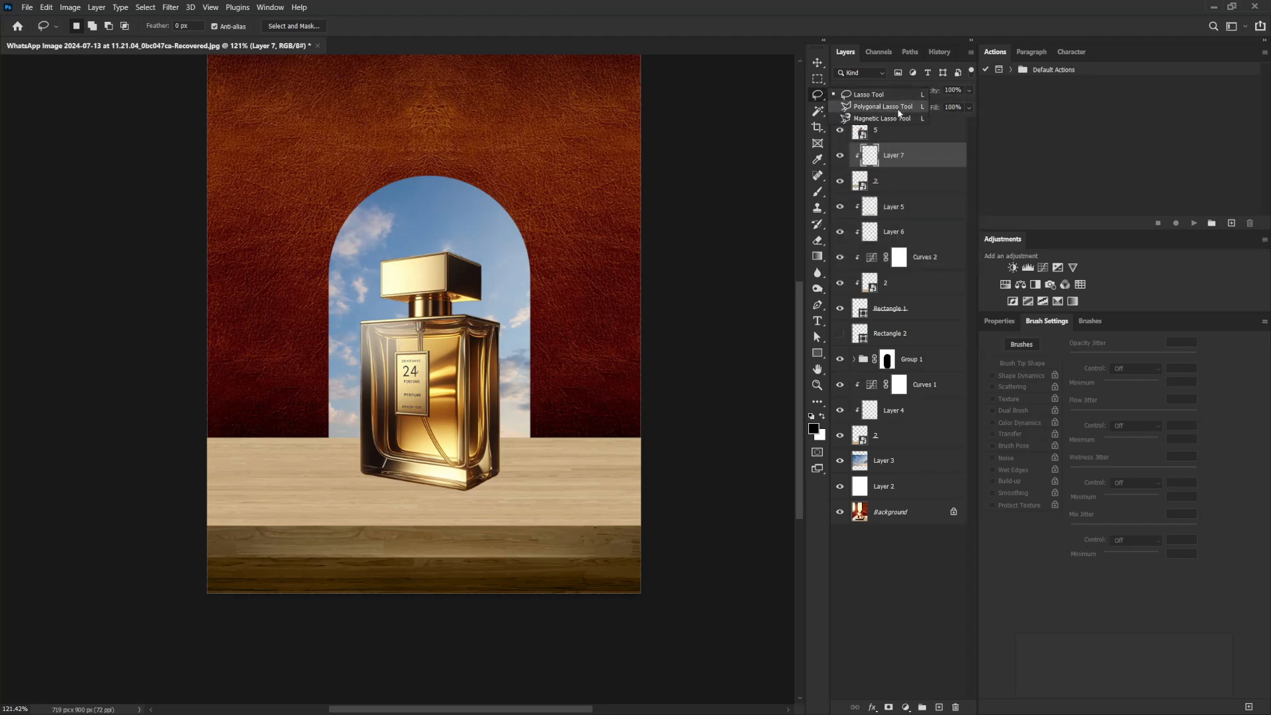
pyautogui.click(892, 106)
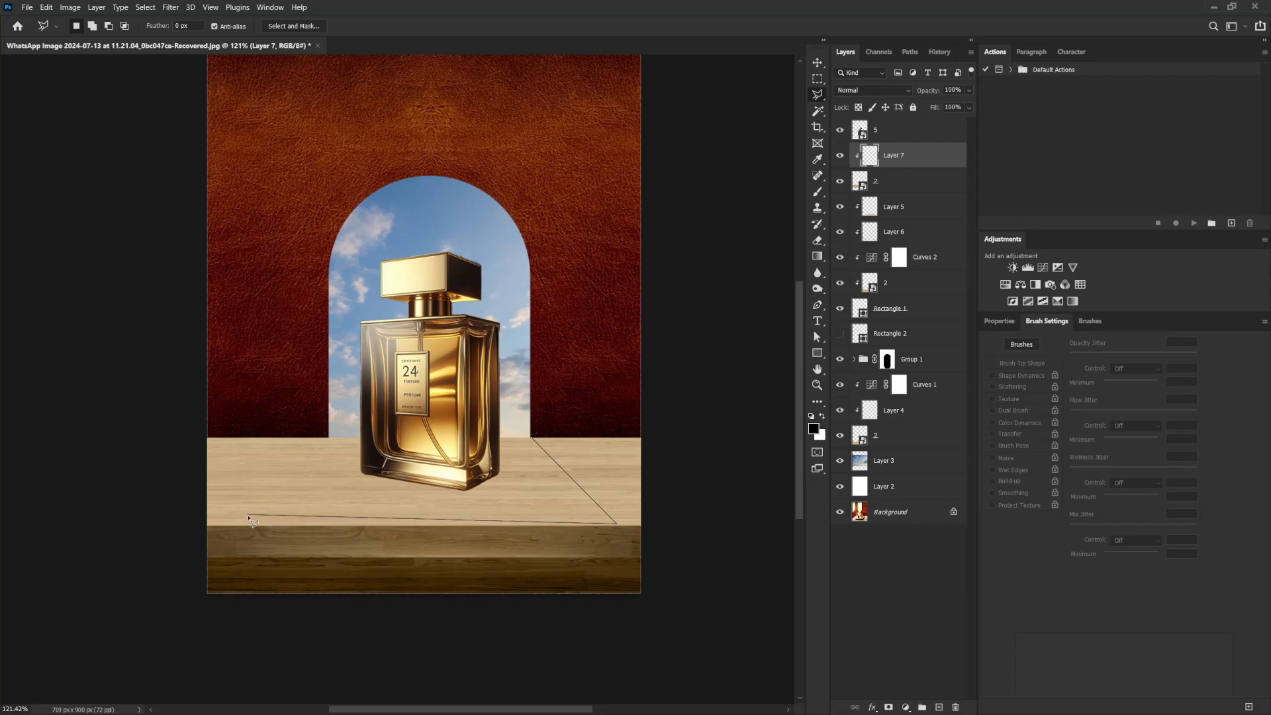
pyautogui.click(624, 539)
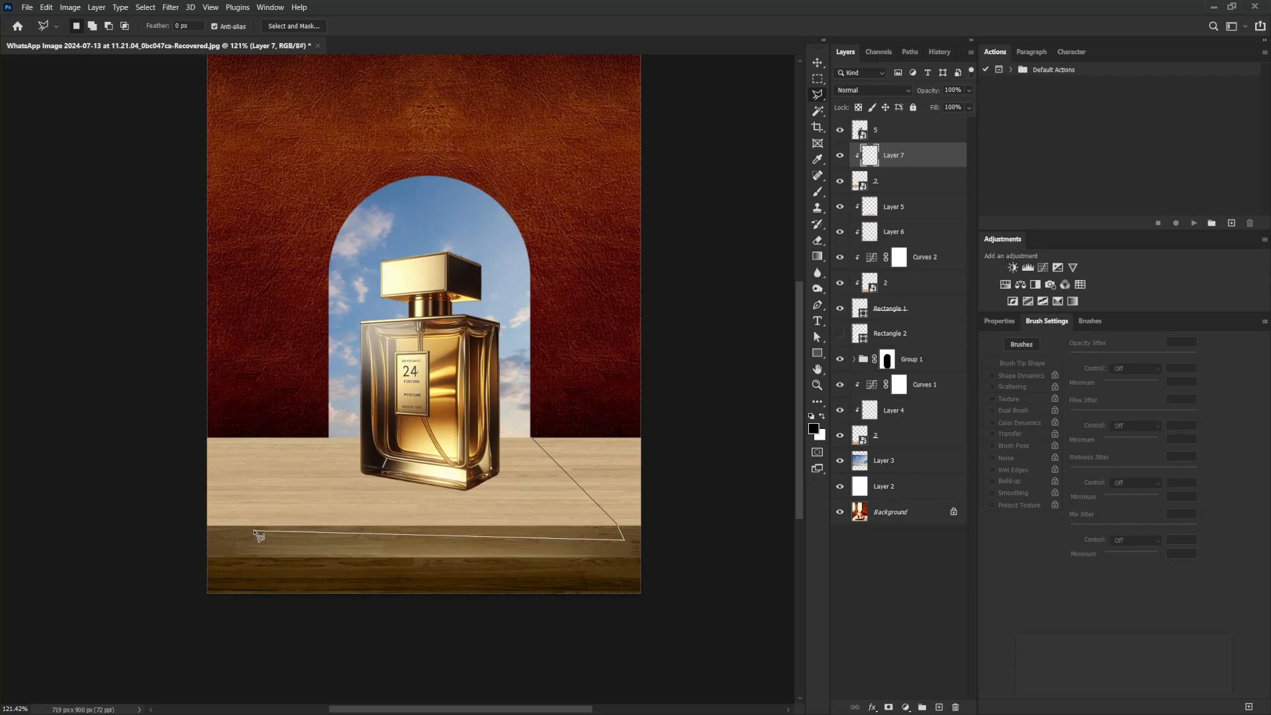
pyautogui.click(250, 532)
pyautogui.click(329, 438)
pyautogui.click(192, 319)
pyautogui.click(56, 515)
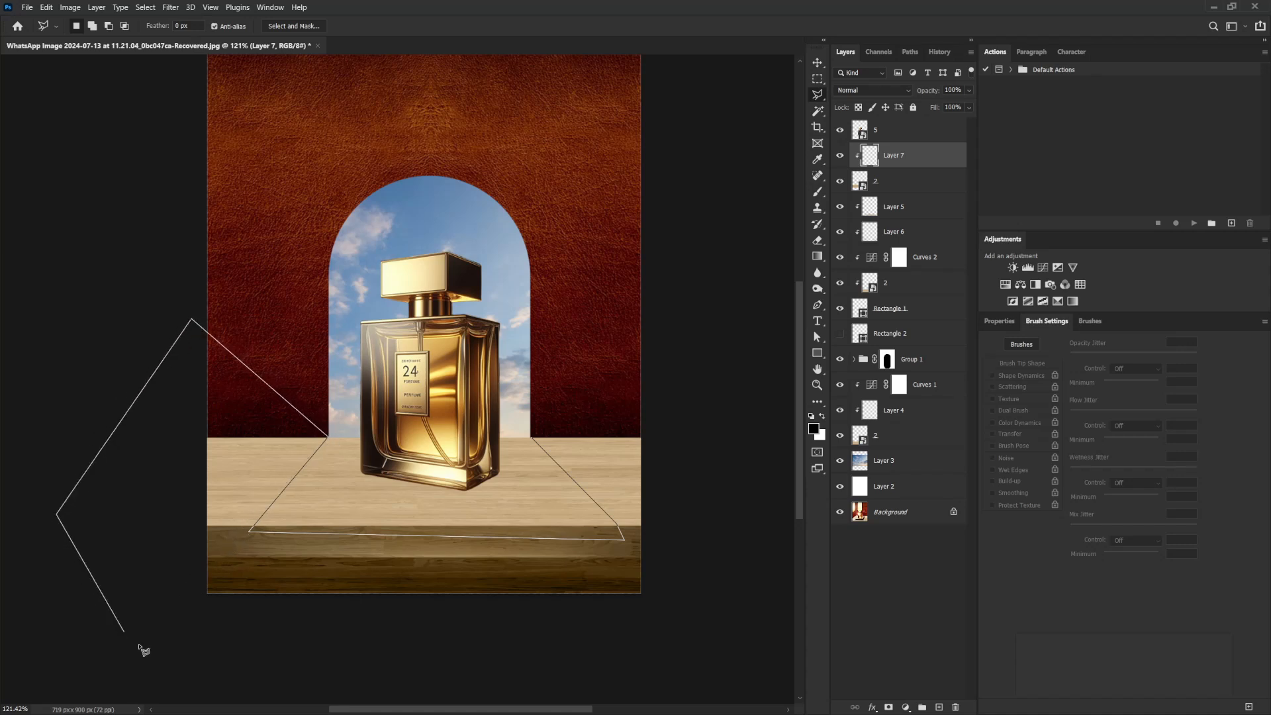
pyautogui.click(147, 650)
pyautogui.click(662, 607)
pyautogui.click(708, 352)
pyautogui.click(645, 240)
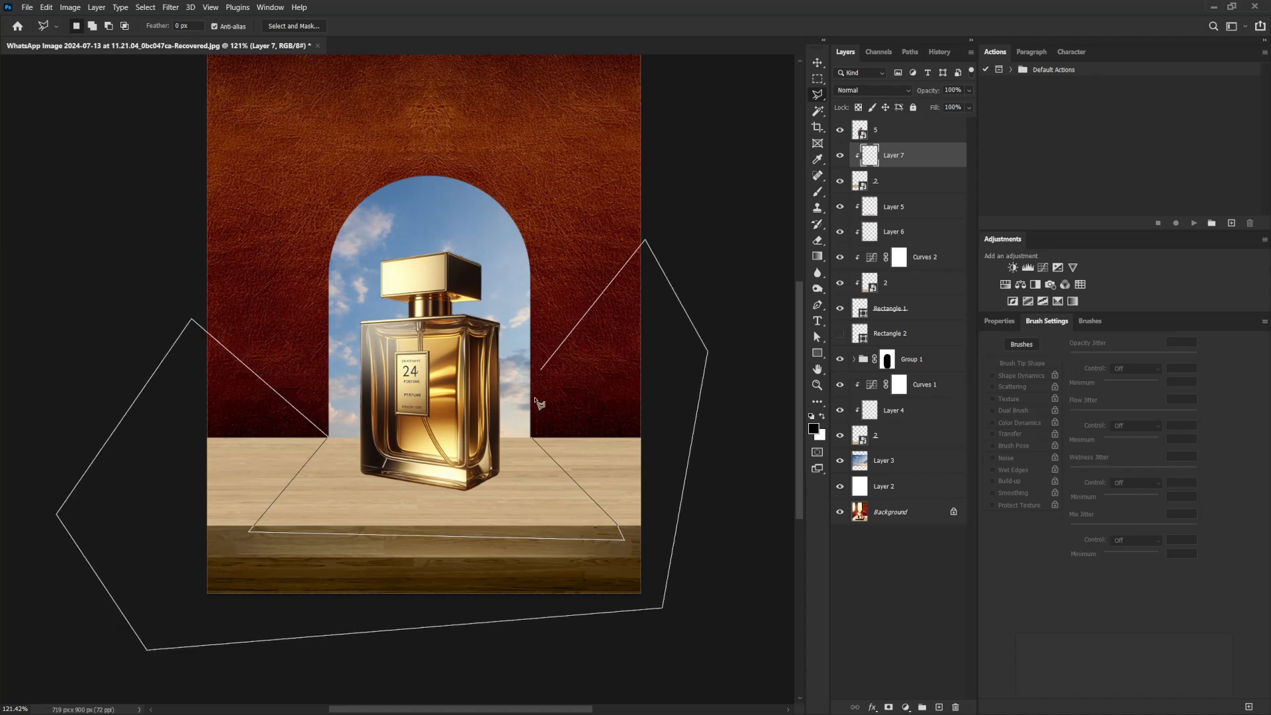
pyautogui.click(533, 439)
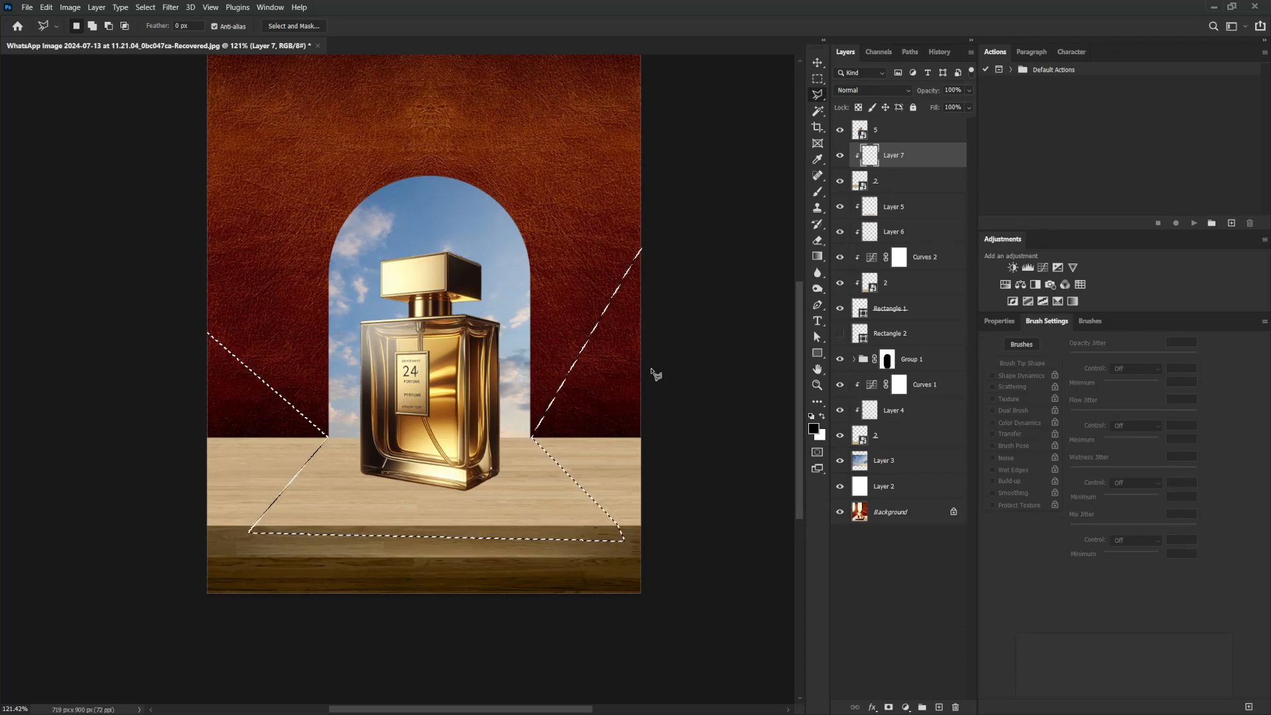
pyautogui.hotkey('alt', 'BackSpace')
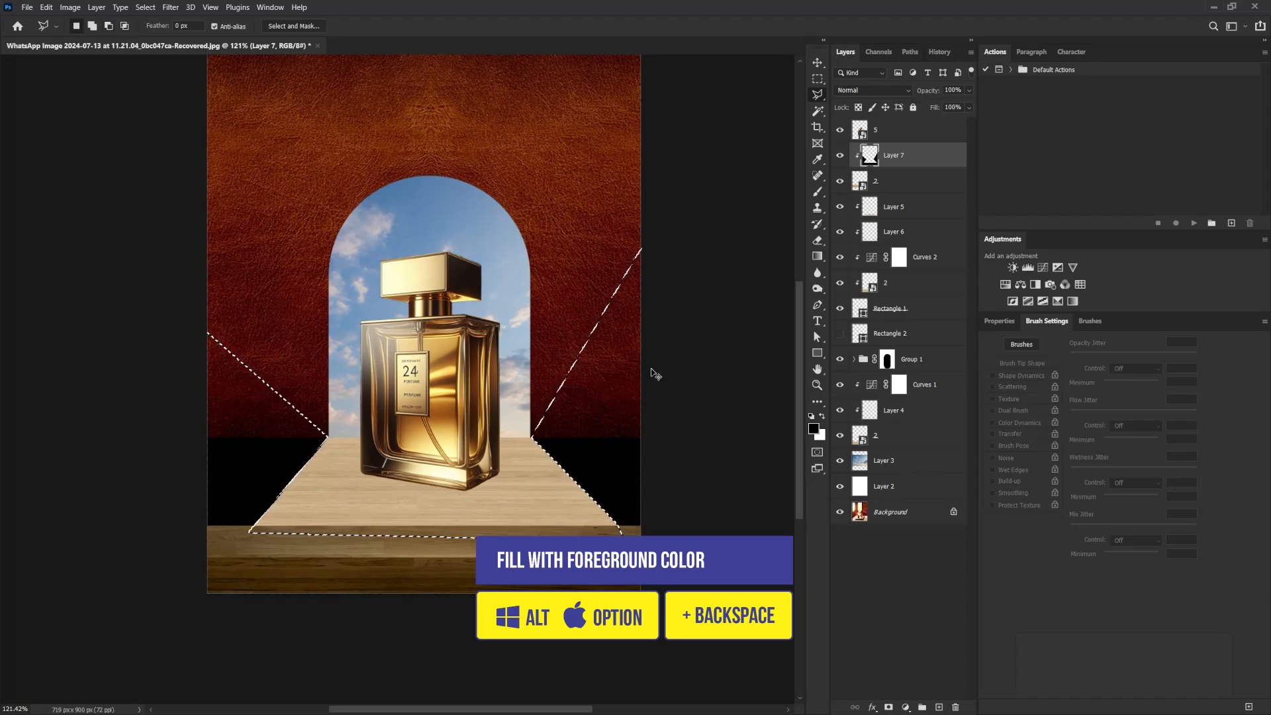
# Deselect the filled area and convert Layer 7 to a smart object.
pyautogui.hotkey('ctrl', 'd')
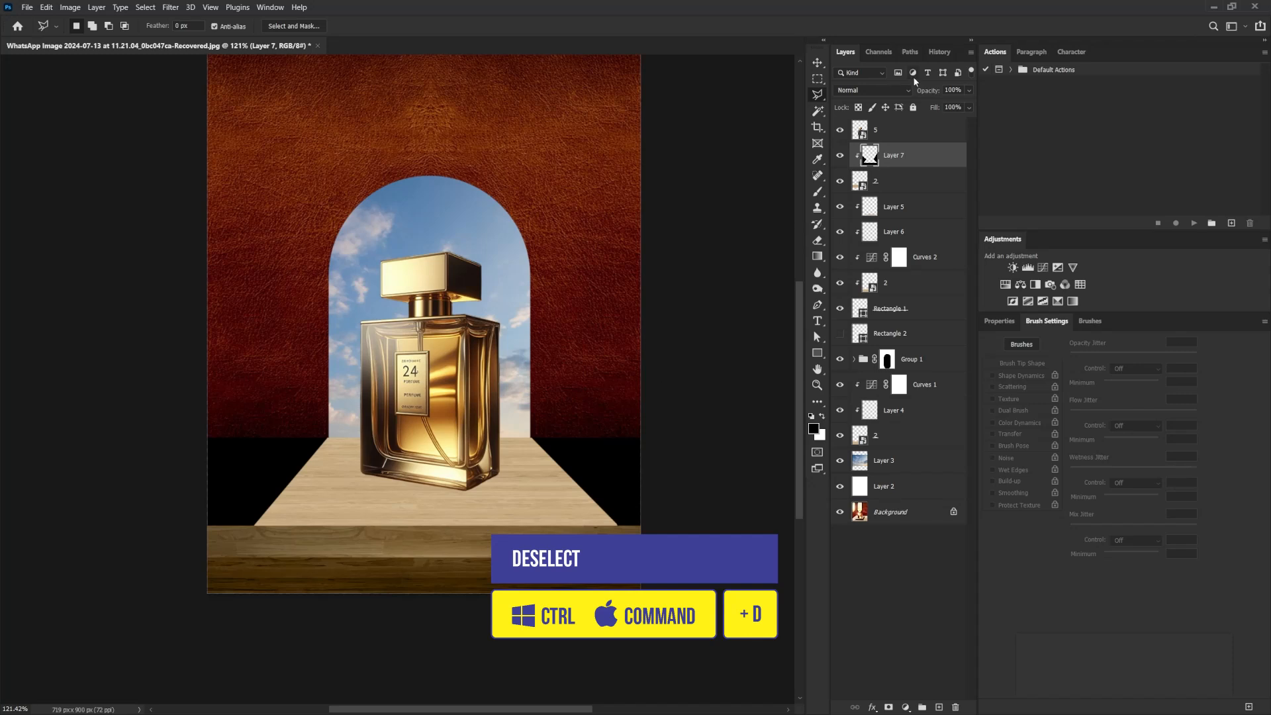
pyautogui.rightClick(910, 155)
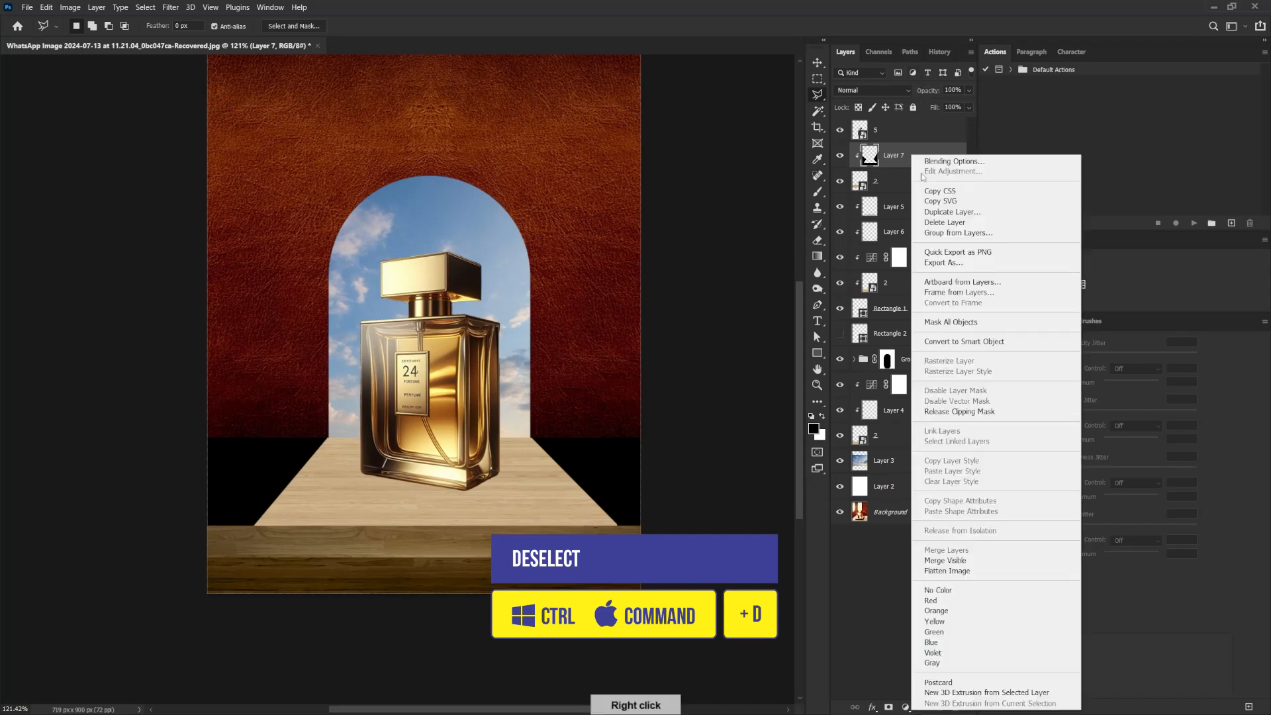
pyautogui.click(996, 342)
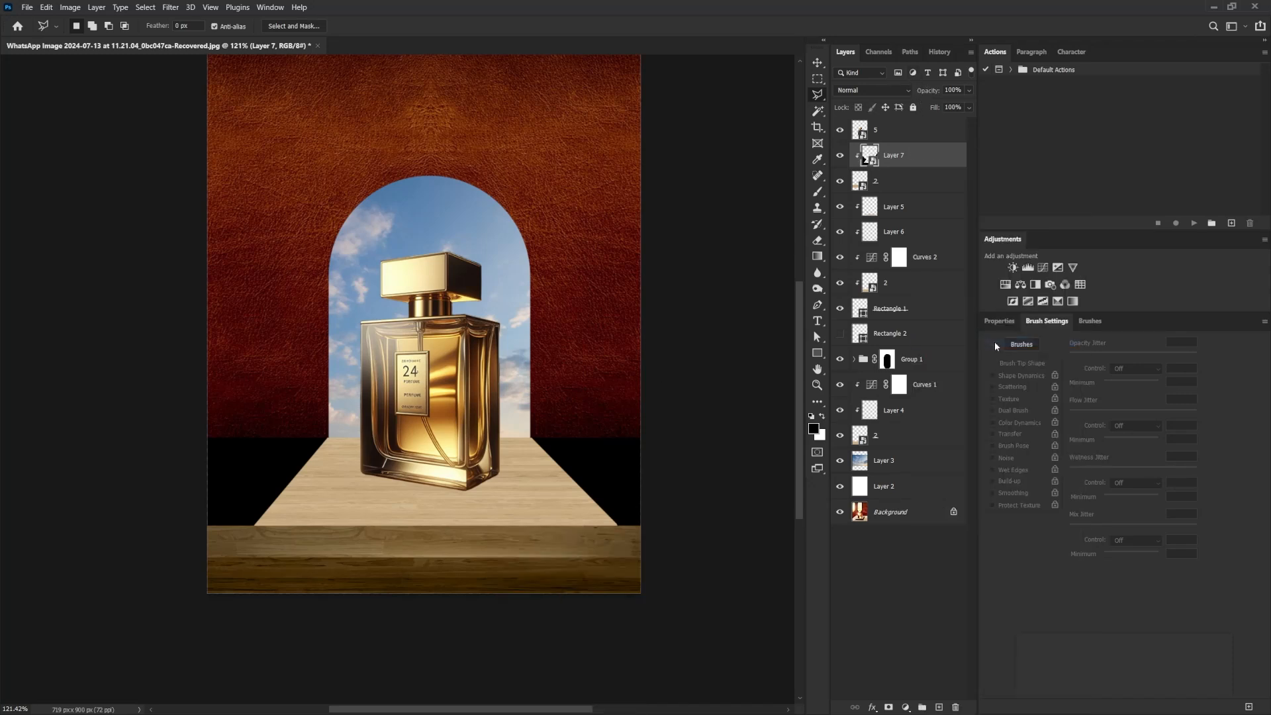
# Start a Field Blur on Layer 7 and set the pin on the bottle to 0 px.
pyautogui.click(170, 8)
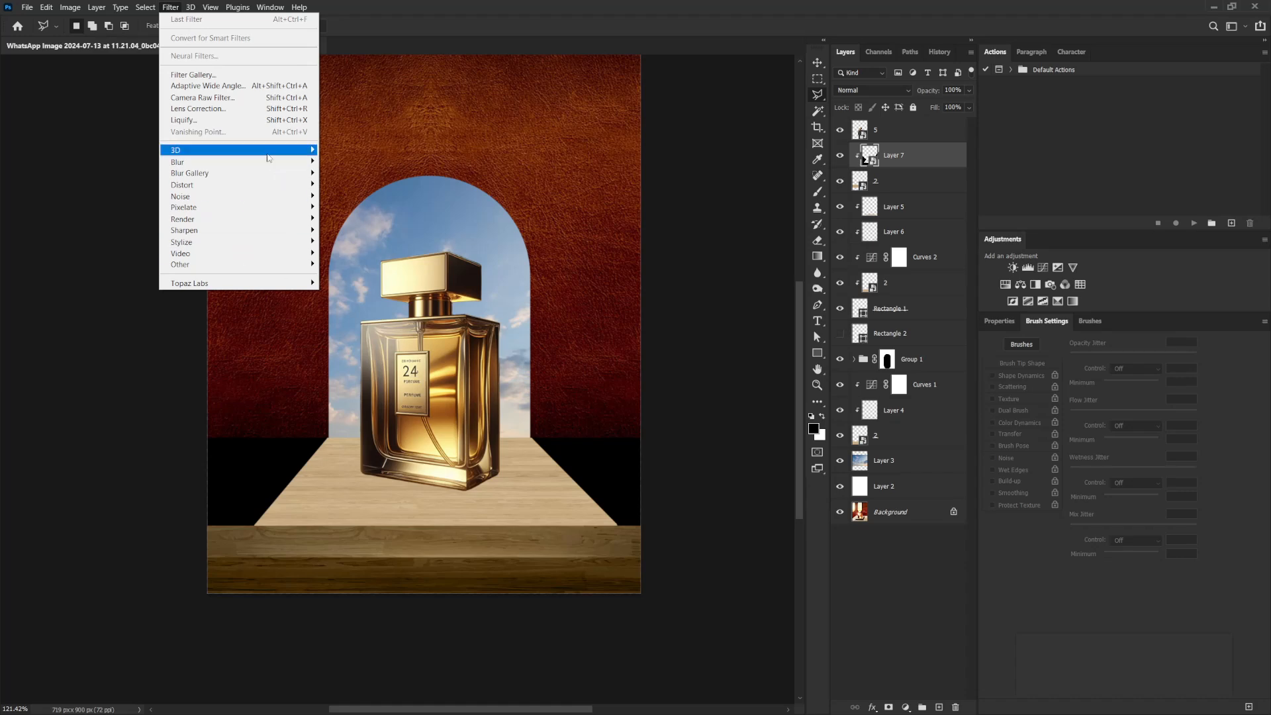
pyautogui.moveTo(278, 174)
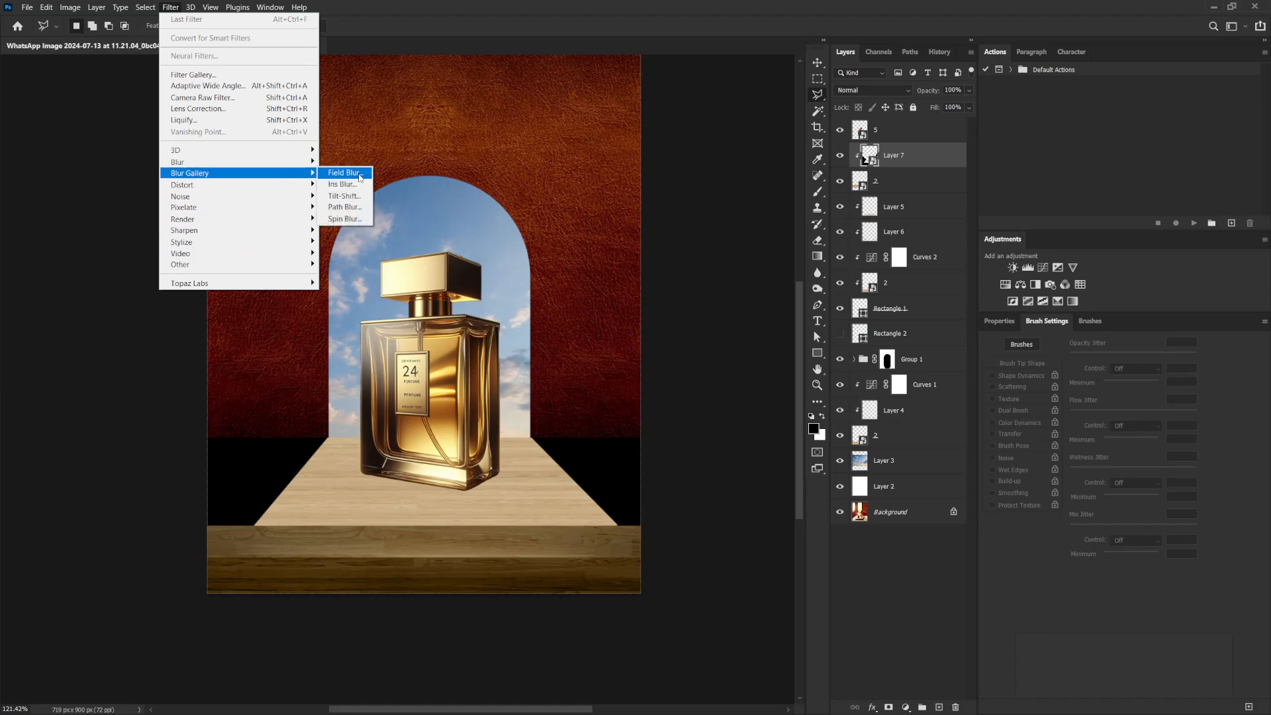
pyautogui.click(359, 174)
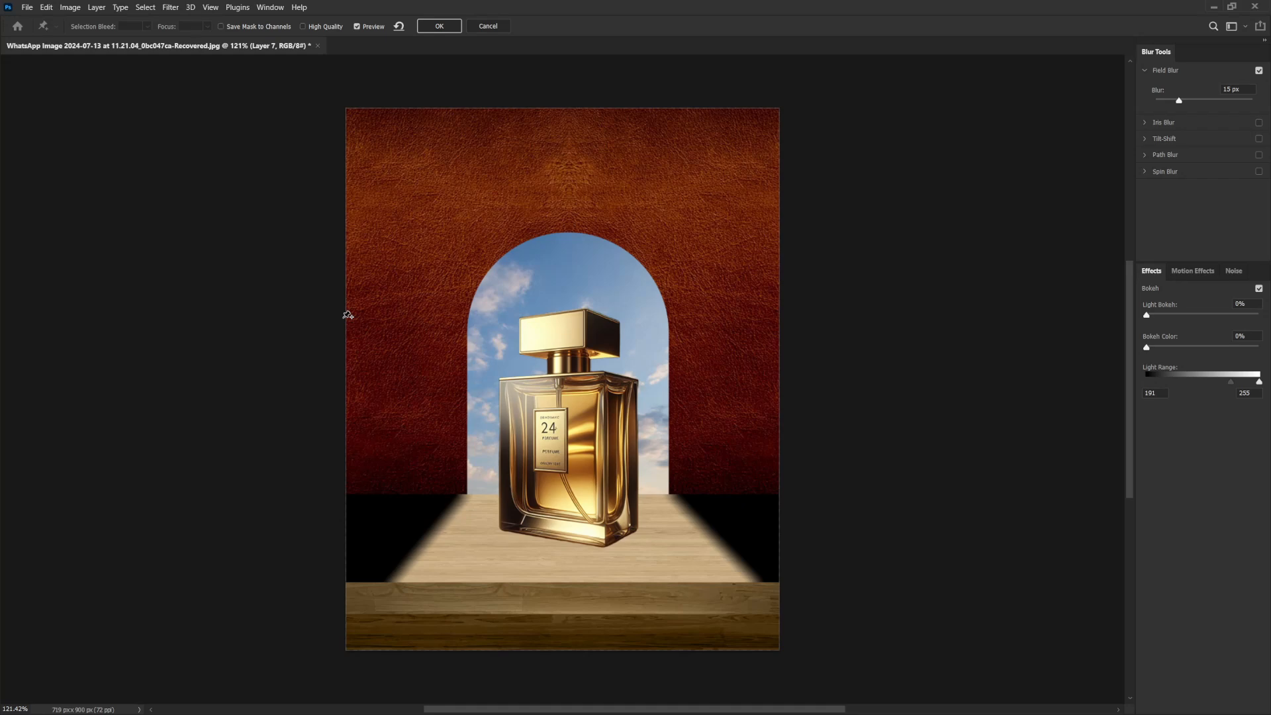
pyautogui.moveTo(1179, 100); pyautogui.dragTo(1134, 109)
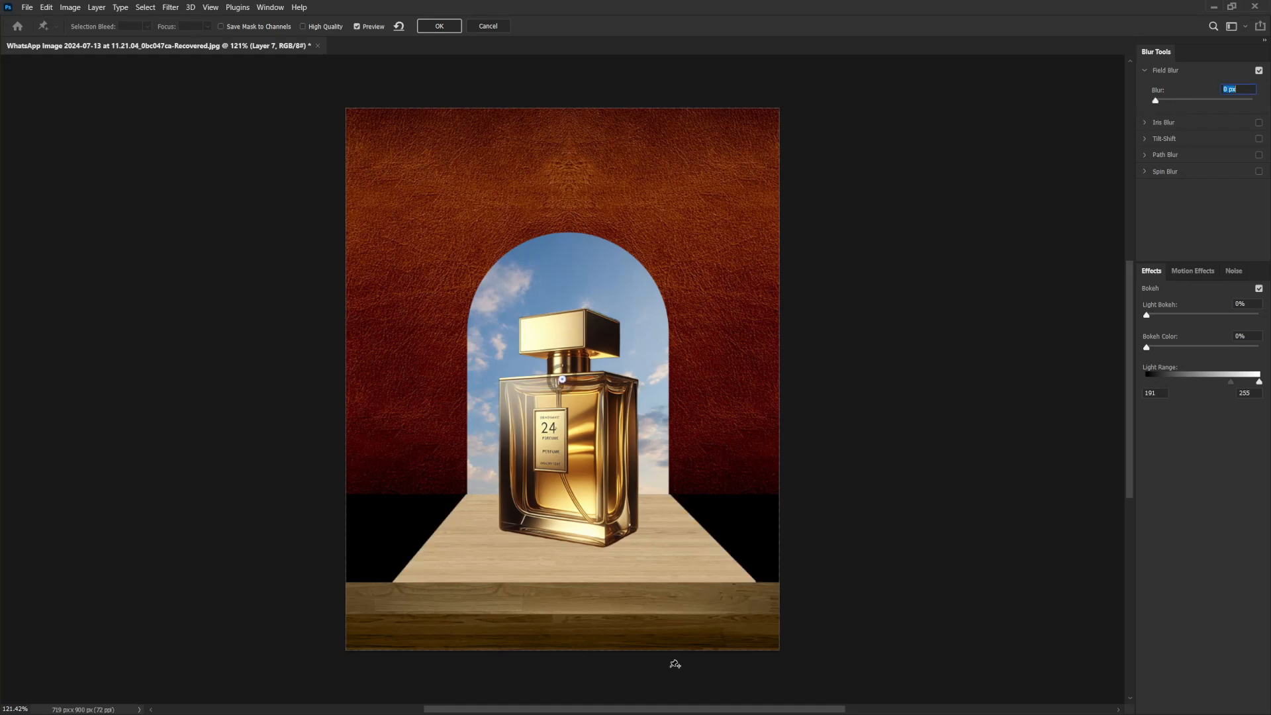
# Add Field Blur pins near the front and back of the right shadow edge, setting the front pin to 14 px.
pyautogui.click(725, 549)
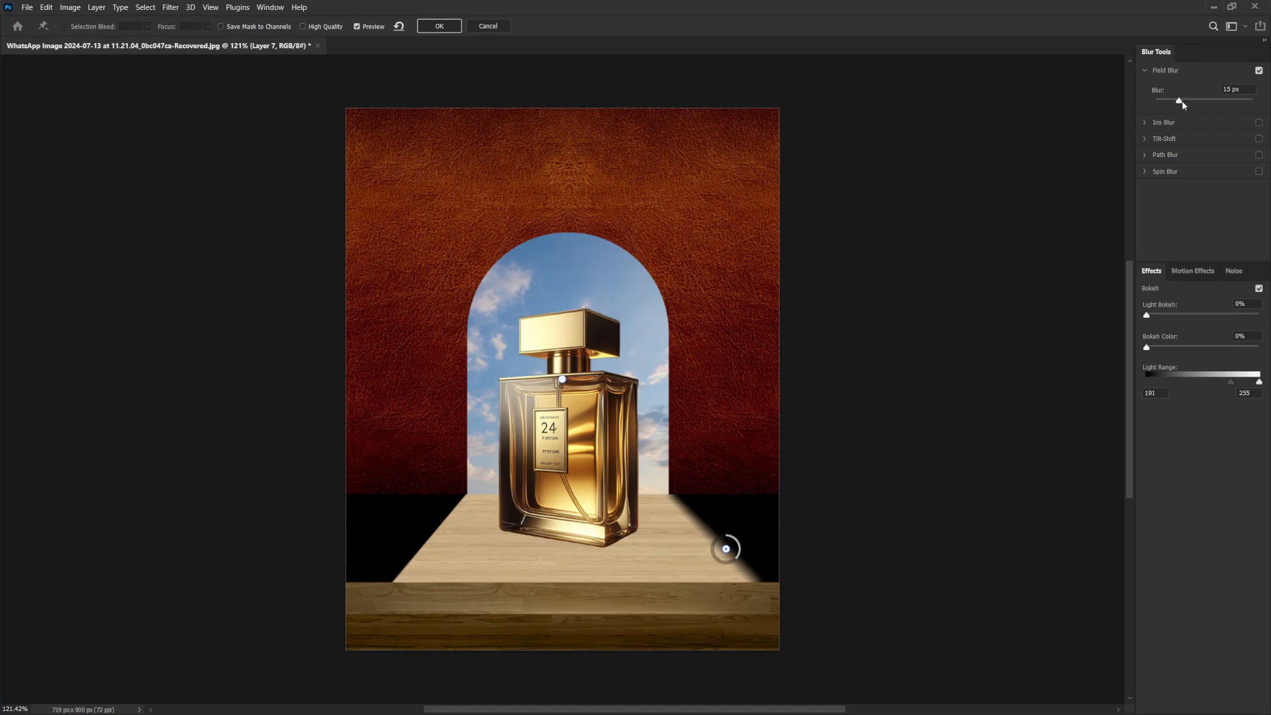
pyautogui.moveTo(1180, 103); pyautogui.dragTo(1184, 100)
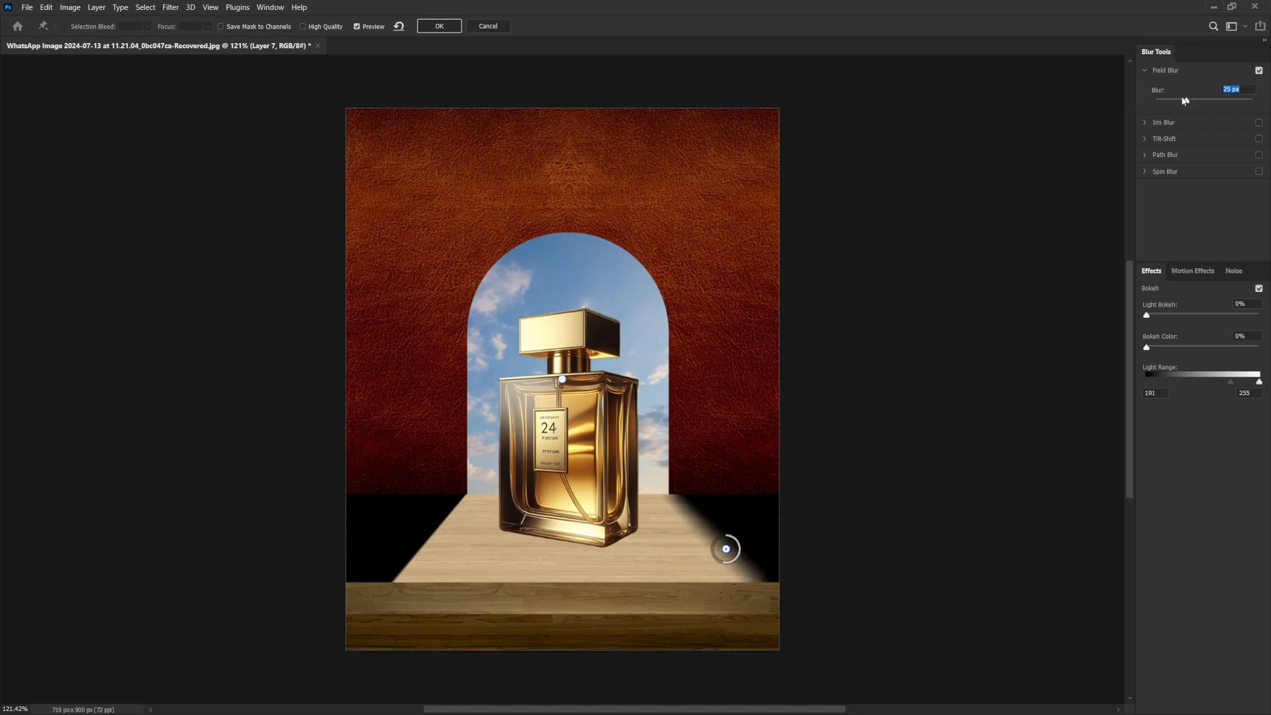
pyautogui.moveTo(728, 552); pyautogui.dragTo(734, 556)
pyautogui.click(681, 499)
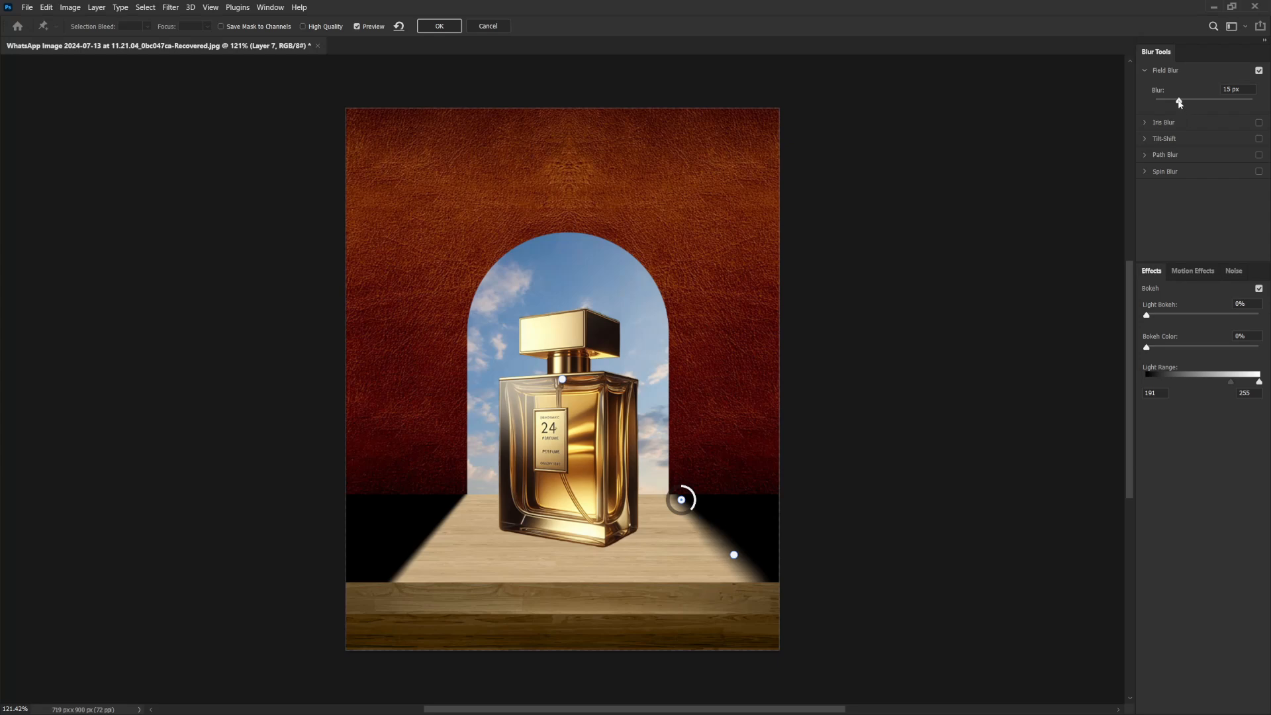
pyautogui.moveTo(1179, 103); pyautogui.dragTo(1173, 101)
pyautogui.click(733, 554)
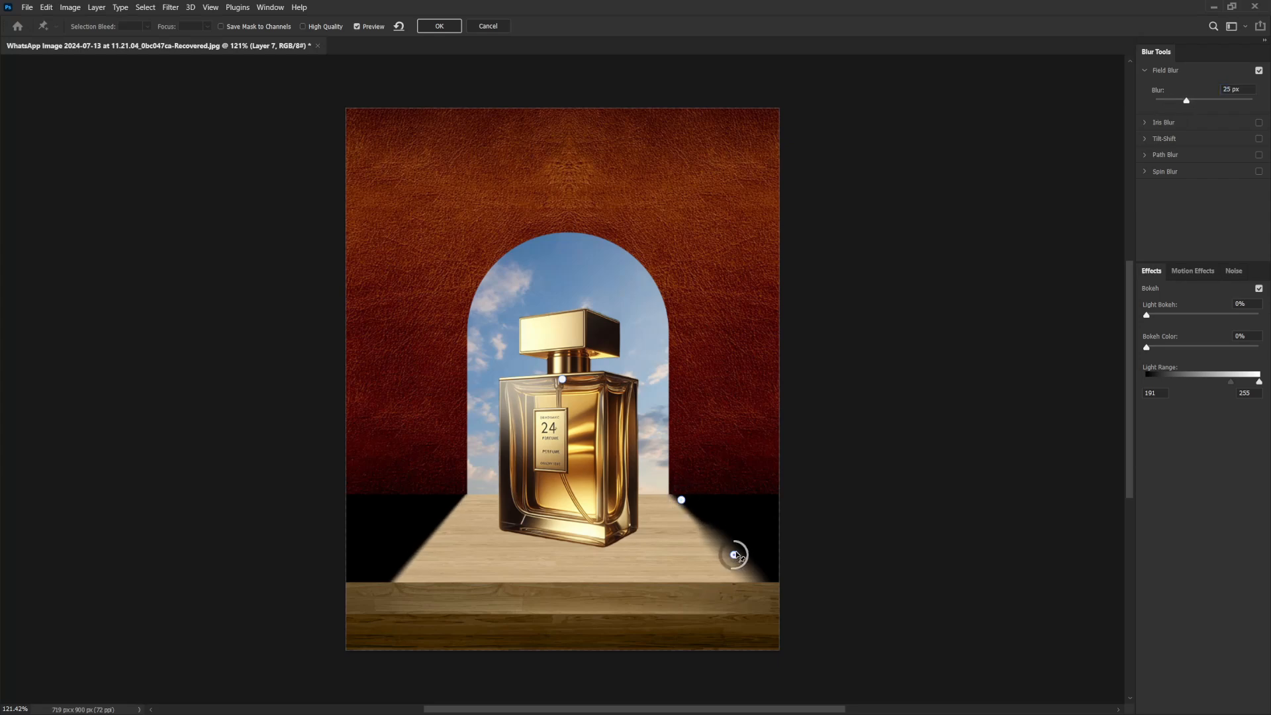
pyautogui.moveTo(1186, 102); pyautogui.dragTo(1178, 101)
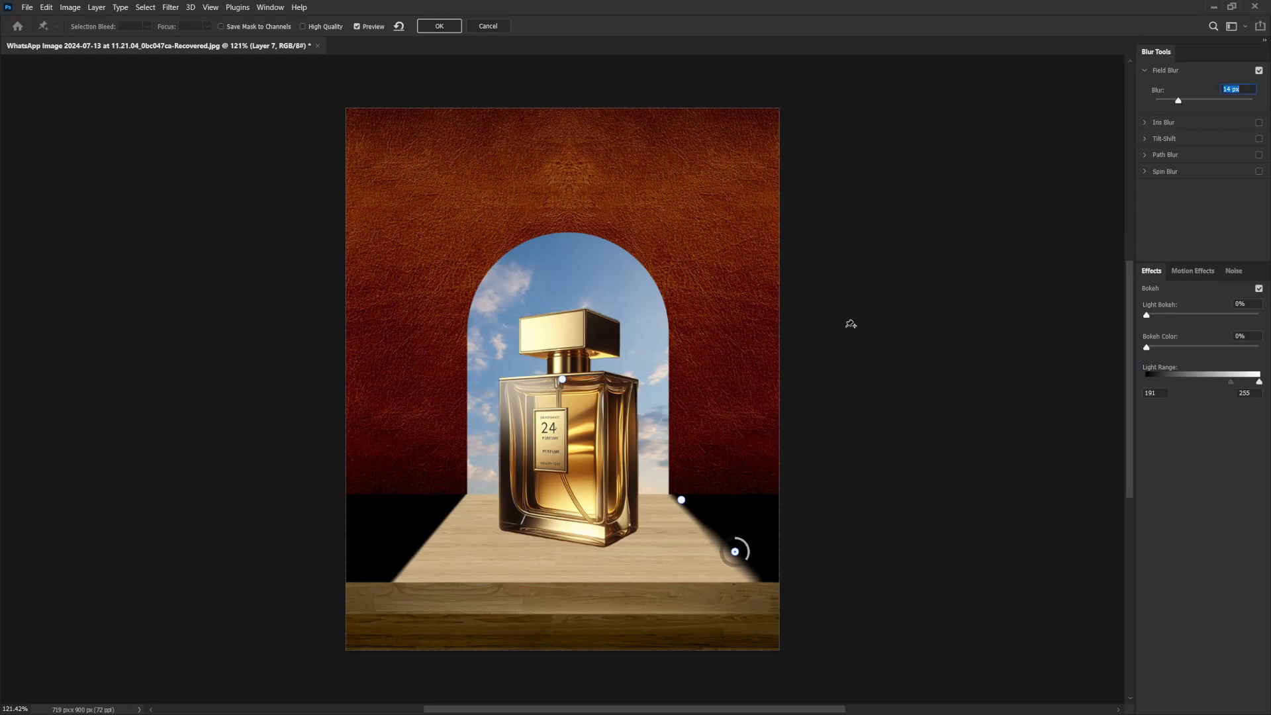
# Shift the right edge's back pin outward to midway and add a 3 px blur pin at the arch's right base.
pyautogui.moveTo(682, 500); pyautogui.dragTo(693, 519)
pyautogui.click(672, 495)
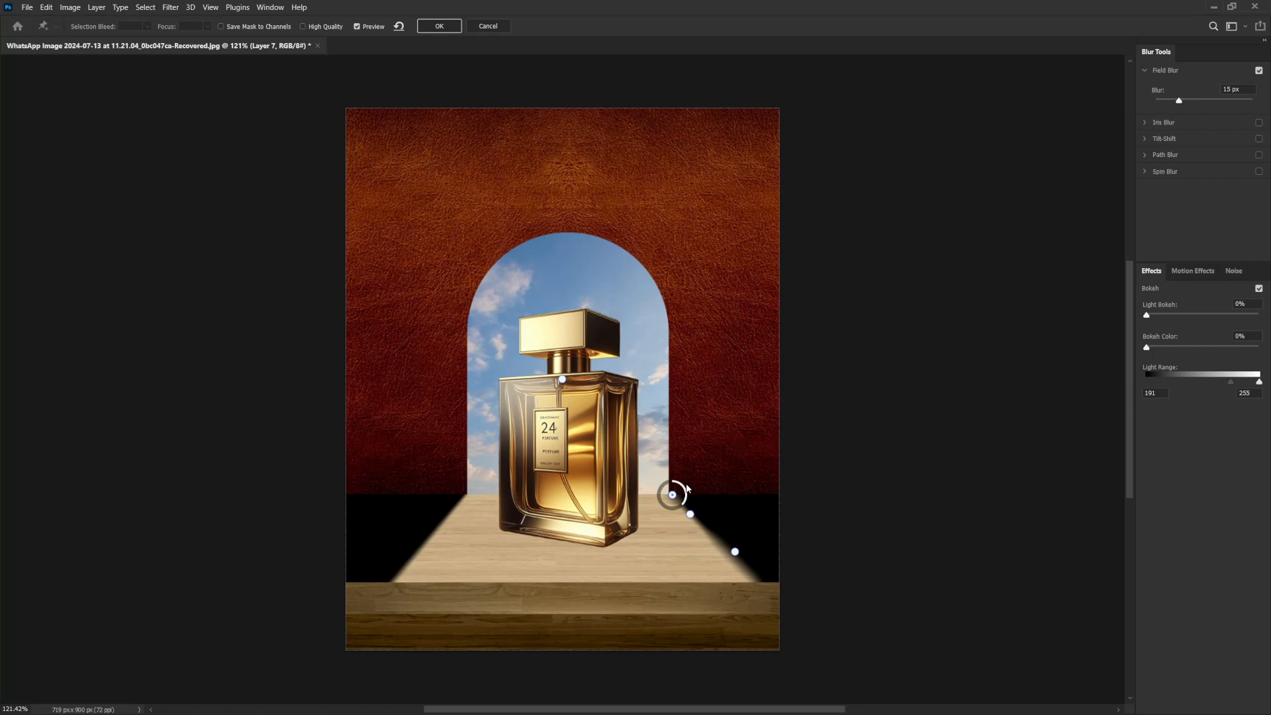
pyautogui.moveTo(1173, 100); pyautogui.dragTo(1158, 101)
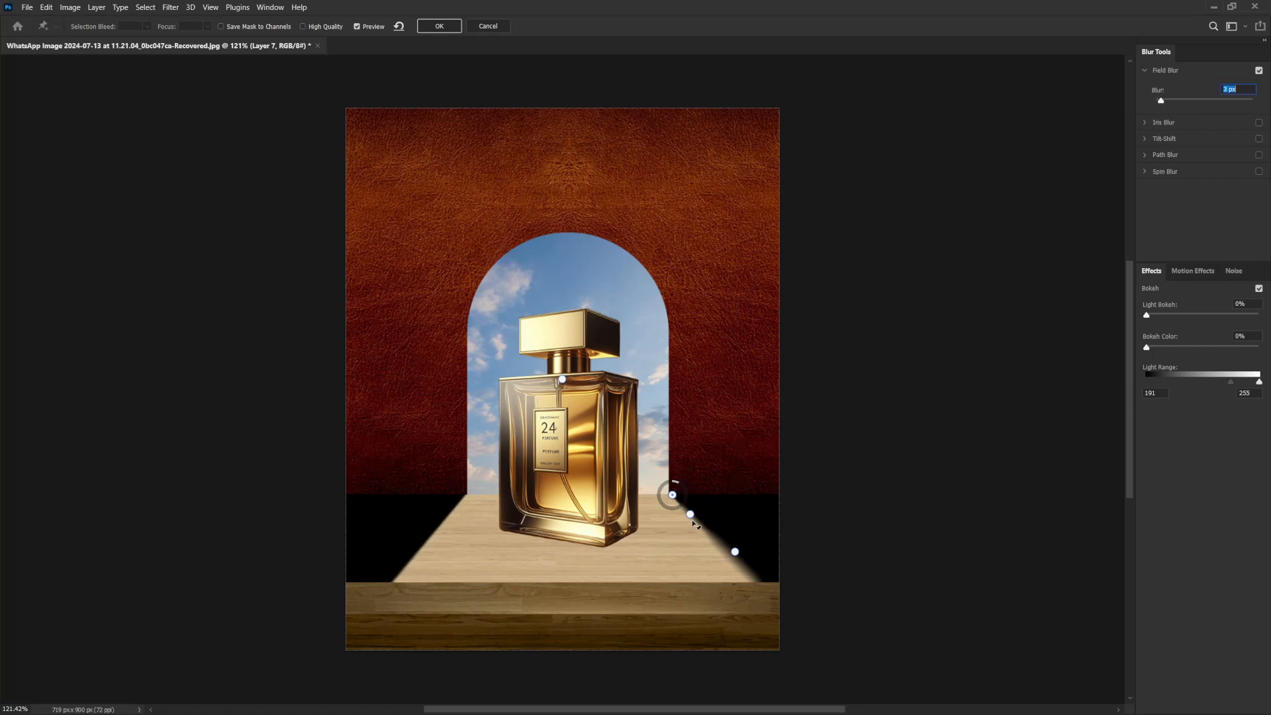
pyautogui.moveTo(689, 514)
pyautogui.mouseDown()
pyautogui.moveTo(695, 538)
pyautogui.moveTo(713, 517)
pyautogui.mouseUp()
pyautogui.click(1173, 101)
# Add blur pins along the left shadow edge: 3 px at the arch's base, 10 px midway and one at the front corner.
pyautogui.click(467, 492)
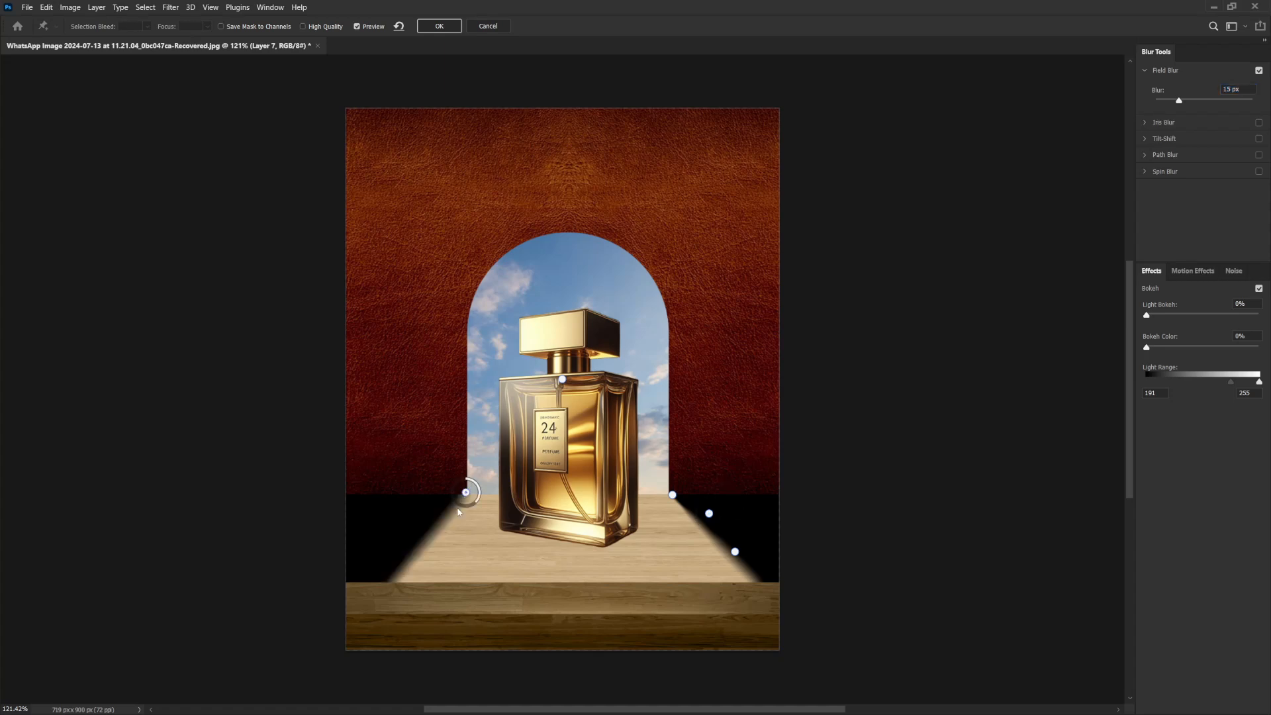
pyautogui.moveTo(1168, 100); pyautogui.dragTo(1161, 104)
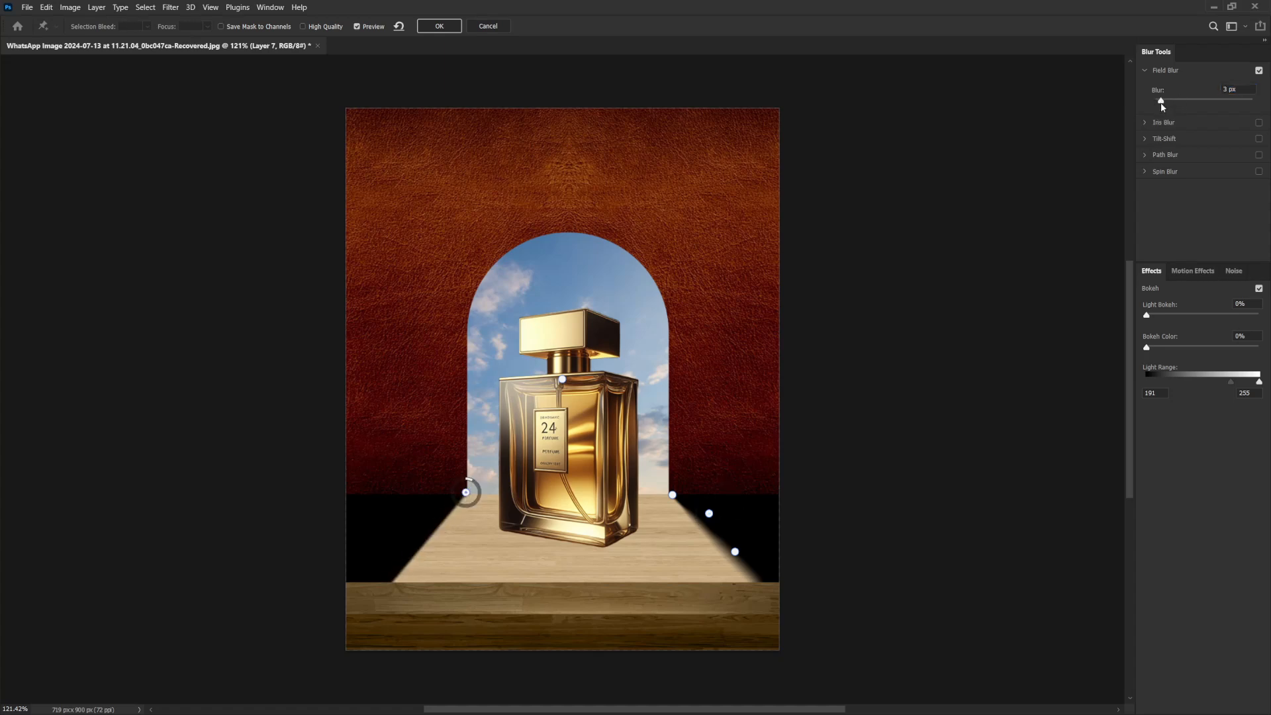
pyautogui.click(442, 517)
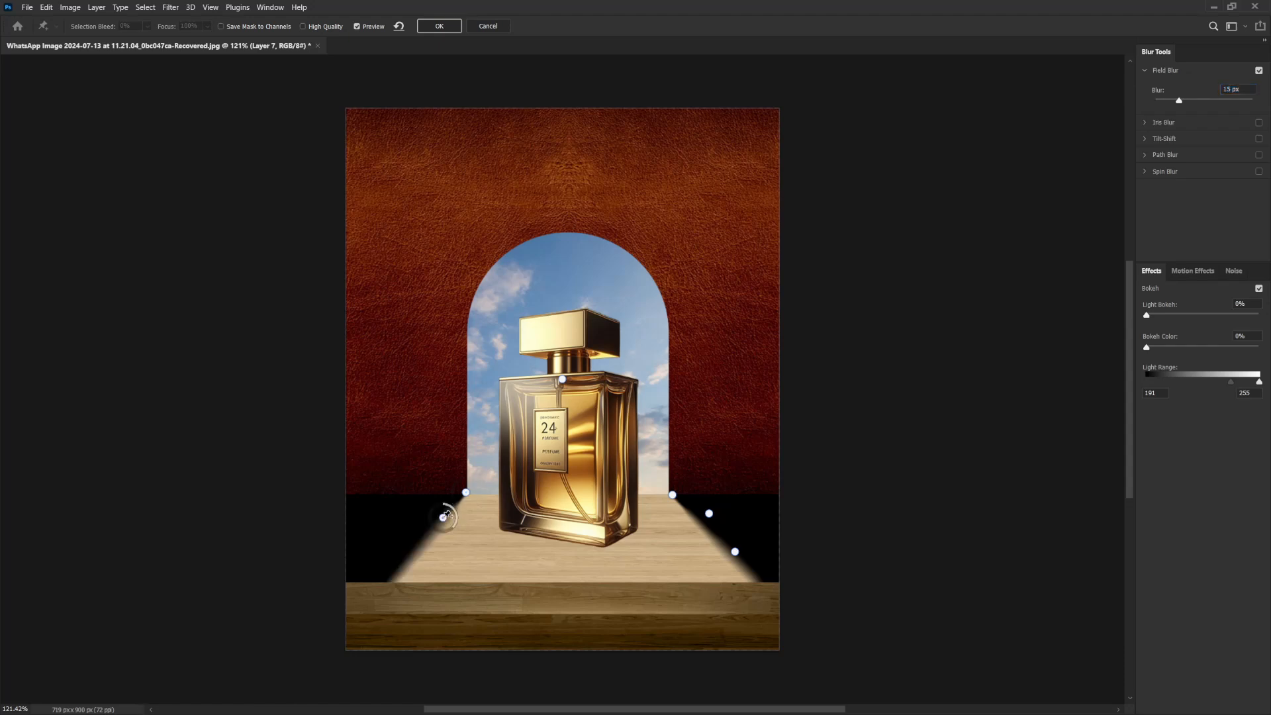
pyautogui.moveTo(1179, 101); pyautogui.dragTo(1169, 104)
pyautogui.click(401, 570)
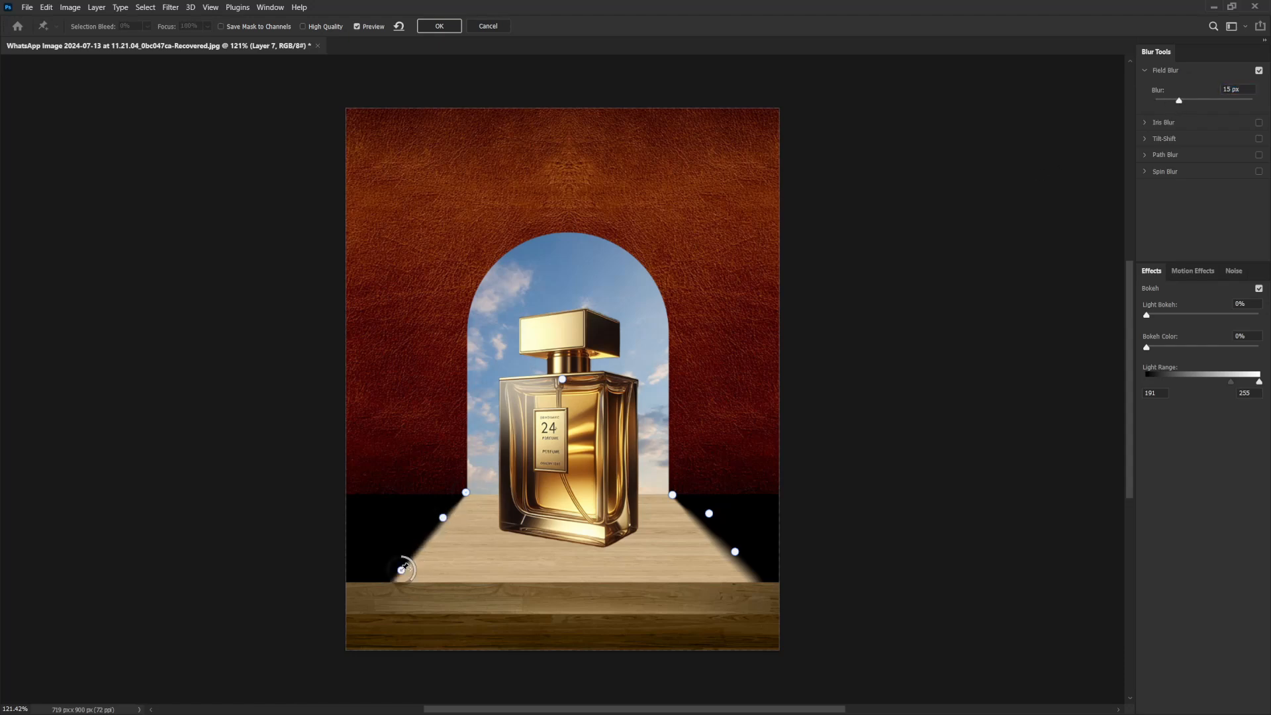
pyautogui.moveTo(1189, 102); pyautogui.dragTo(1181, 102)
pyautogui.click(443, 516)
pyautogui.moveTo(1171, 104); pyautogui.dragTo(1175, 103)
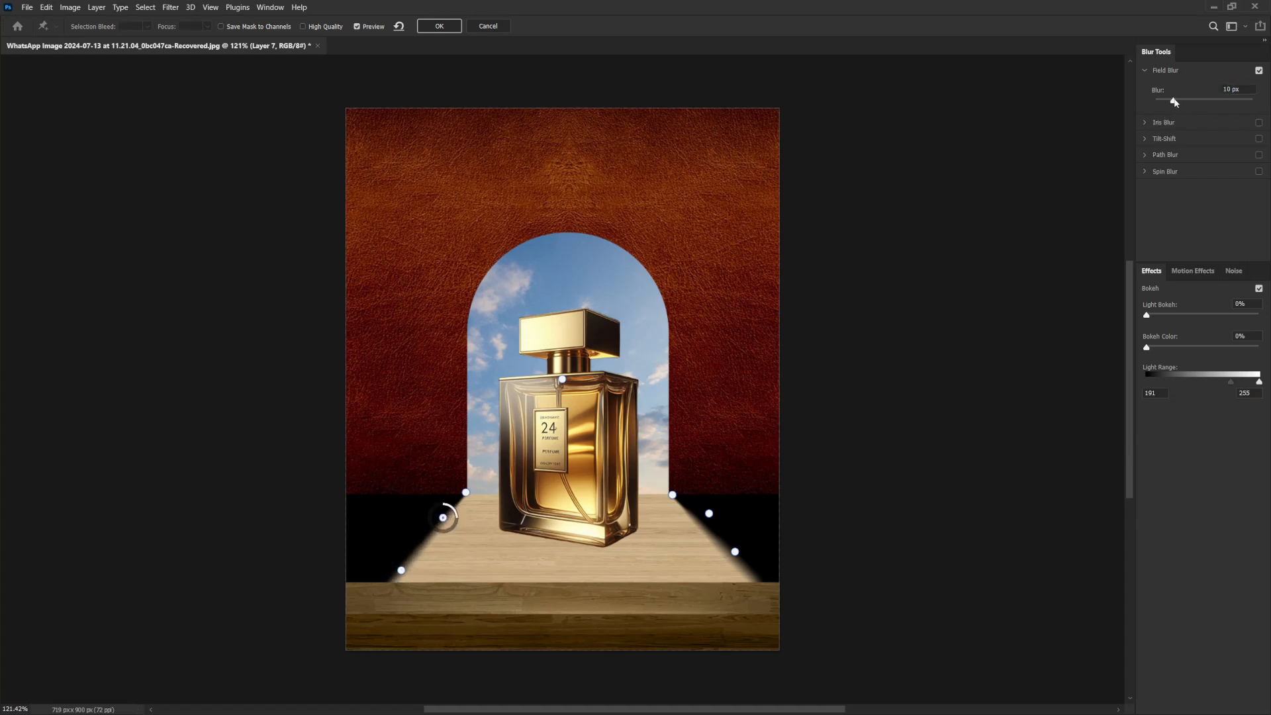
# Delete the middle pin by the right shadow edge and raise the front right pin's blur to about 46 px.
pyautogui.click(708, 513)
pyautogui.press('Delete')
pyautogui.click(734, 551)
pyautogui.moveTo(1182, 103)
pyautogui.mouseDown()
pyautogui.moveTo(1231, 99)
pyautogui.moveTo(1198, 111)
pyautogui.mouseUp()
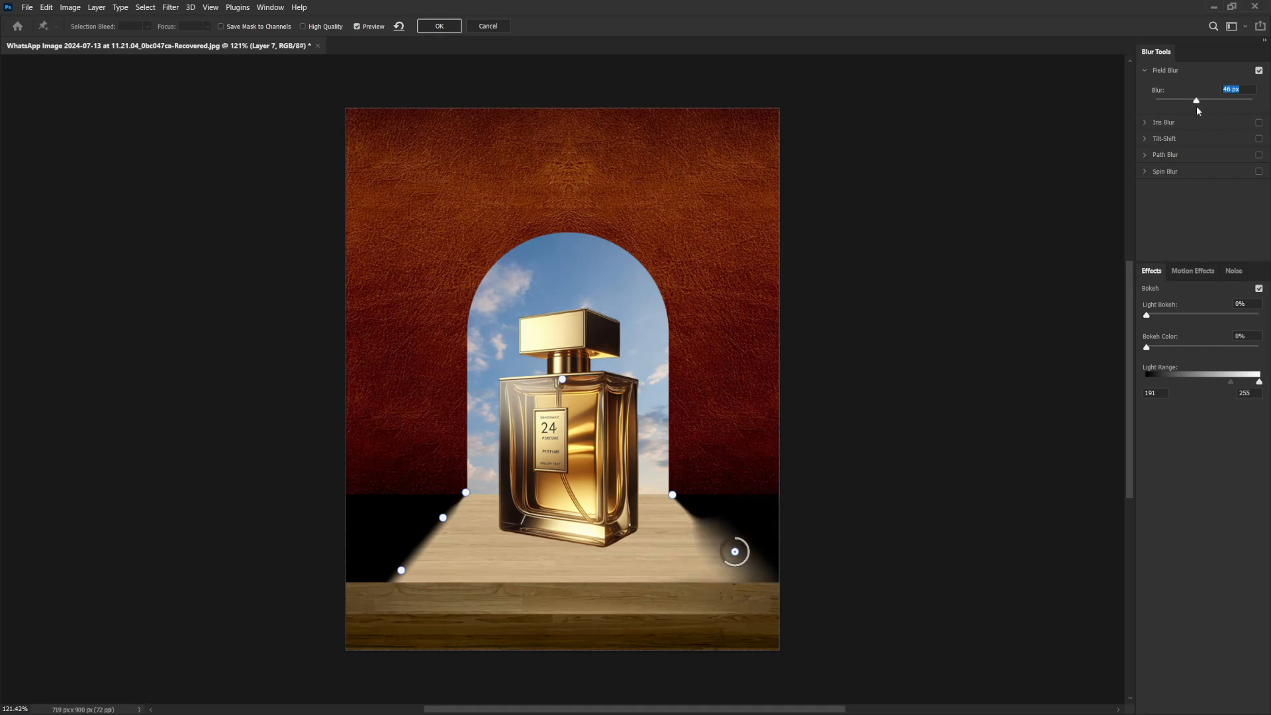
# Move the right base pin up into the arch and the front right pin inward onto the lit tabletop, fine-tuning its blur.
pyautogui.moveTo(672, 494); pyautogui.dragTo(650, 456)
pyautogui.moveTo(735, 551); pyautogui.dragTo(665, 565)
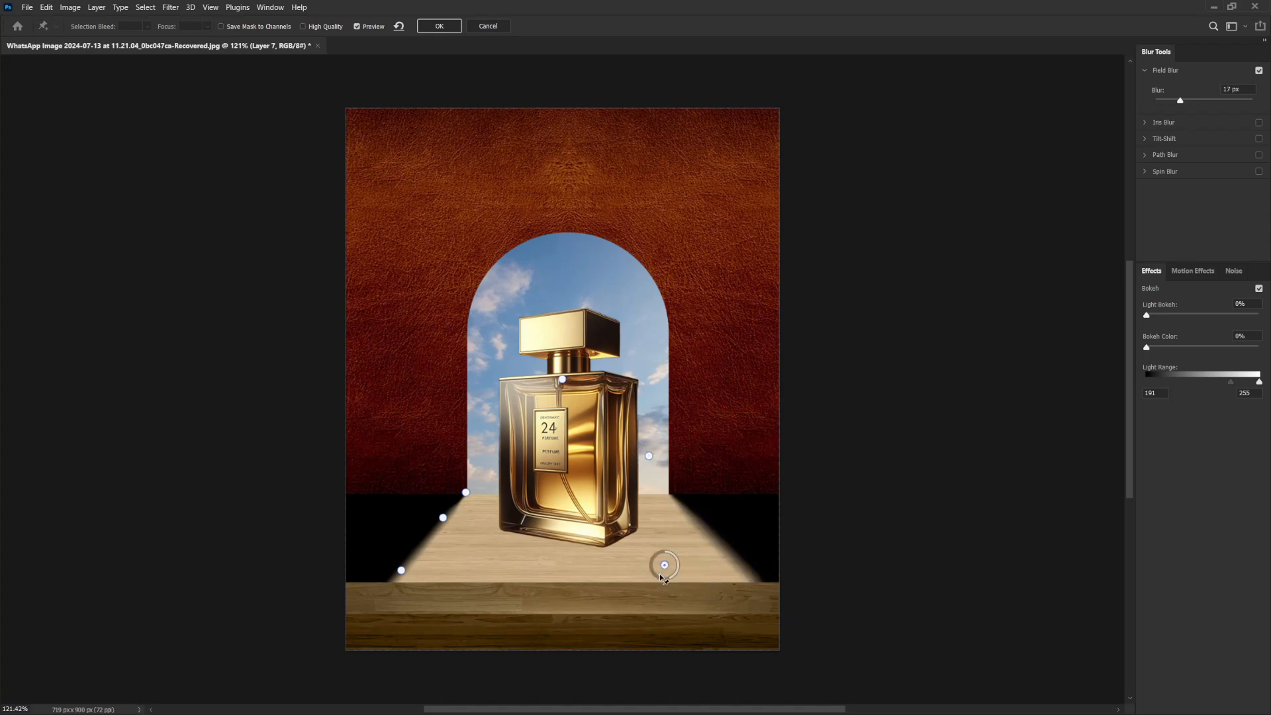
pyautogui.moveTo(1180, 100); pyautogui.dragTo(1183, 100)
pyautogui.moveTo(648, 455); pyautogui.dragTo(649, 462)
pyautogui.moveTo(664, 564); pyautogui.dragTo(656, 579)
# Delete the middle pin on the left shadow edge and move the remaining left pins inward, into the arch and onto the lit tabletop.
pyautogui.click(442, 518)
pyautogui.press('Delete')
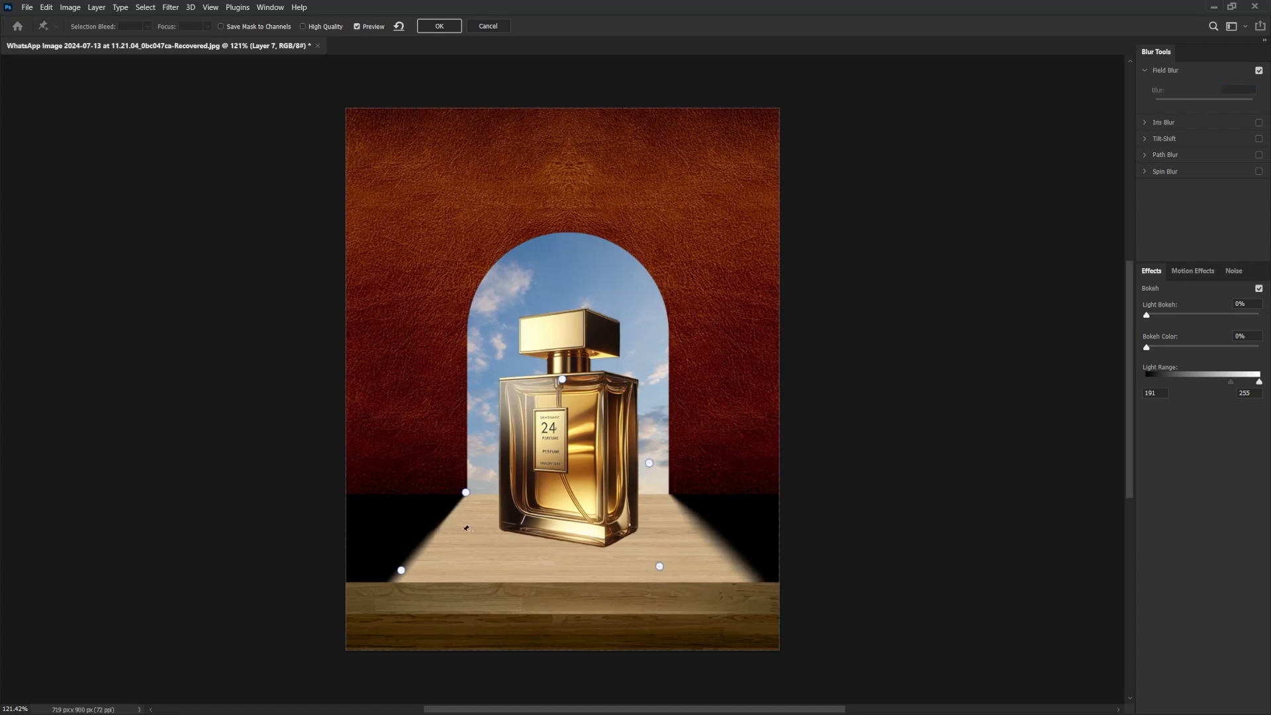
pyautogui.moveTo(466, 492); pyautogui.dragTo(485, 469)
pyautogui.moveTo(399, 577); pyautogui.dragTo(448, 577)
pyautogui.moveTo(485, 469)
pyautogui.mouseDown()
pyautogui.moveTo(510, 438)
pyautogui.moveTo(489, 460)
pyautogui.mouseUp()
pyautogui.moveTo(649, 463); pyautogui.dragTo(646, 456)
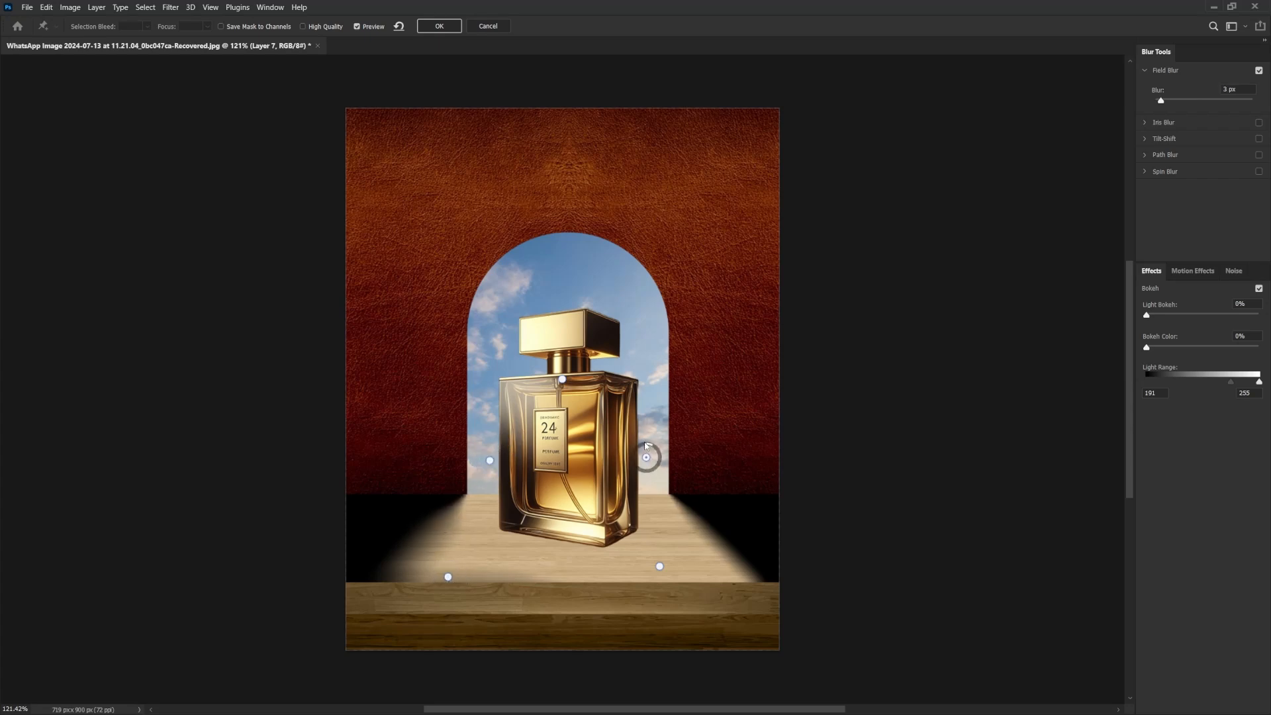
# Set the front right pin's blur to 30 px, shift the pin slightly outward and apply the Field Blur.
pyautogui.click(659, 566)
pyautogui.moveTo(1183, 101); pyautogui.dragTo(1190, 101)
pyautogui.moveTo(659, 566); pyautogui.dragTo(684, 562)
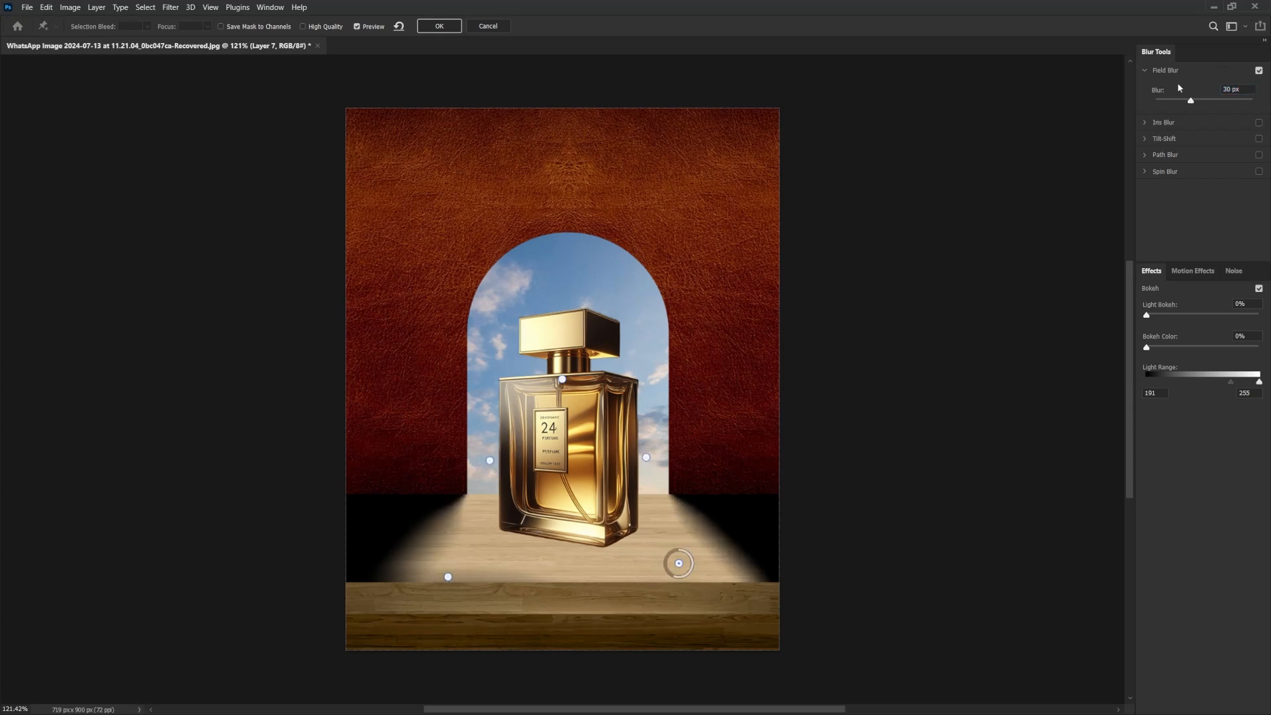
pyautogui.click(453, 26)
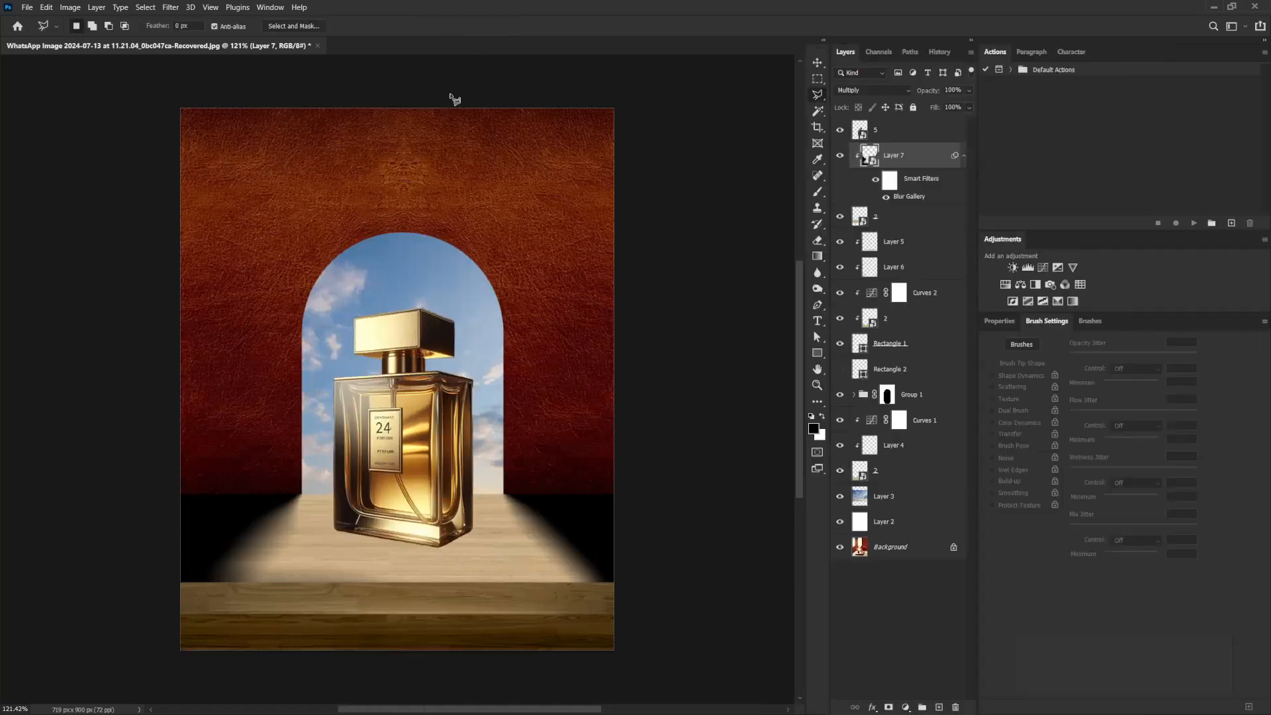
# Blend Layer 7 as Multiply at 78% opacity and add a layer mask to it.
pyautogui.click(968, 90)
pyautogui.moveTo(967, 107); pyautogui.dragTo(956, 108)
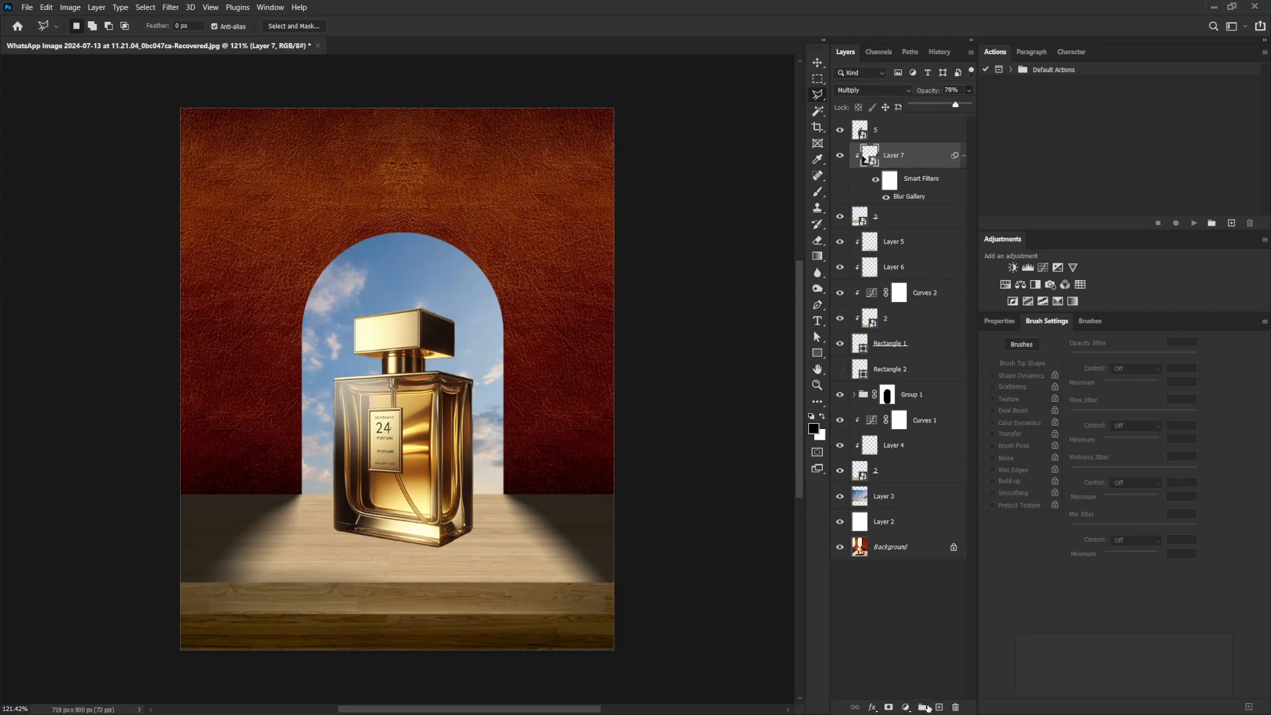
pyautogui.click(889, 706)
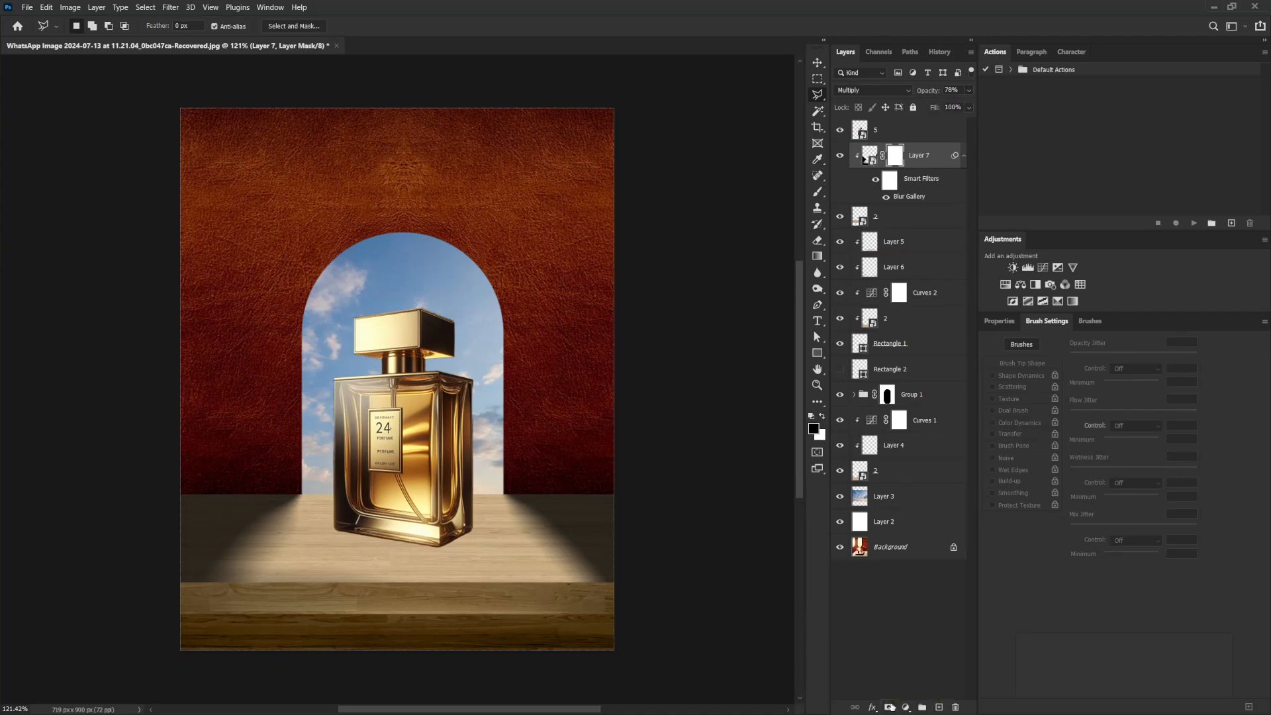
# Paint black on Layer 7's mask with a 300 px soft brush to lighten the shadow at the tabletop's left side.
pyautogui.press('b')
pyautogui.press(']')
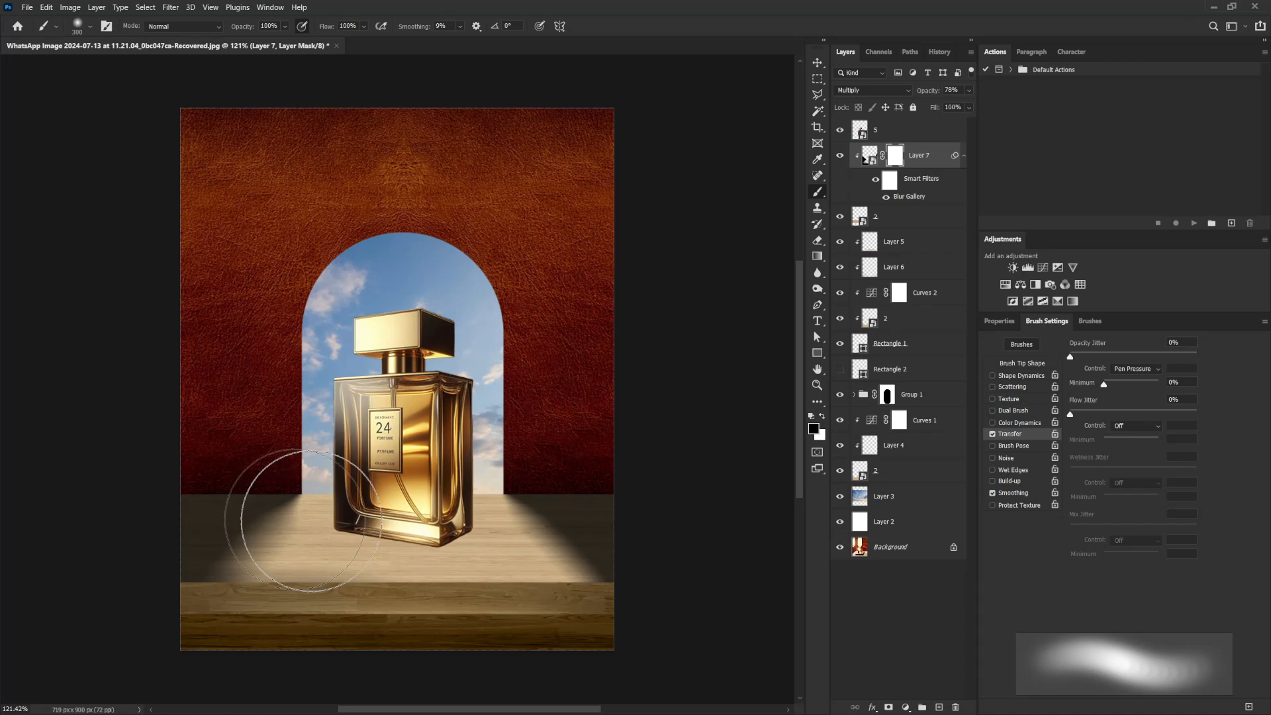
pyautogui.moveTo(214, 540)
pyautogui.mouseDown()
pyautogui.moveTo(345, 528)
pyautogui.moveTo(108, 559)
pyautogui.mouseUp()
pyautogui.press('[')
pyautogui.press('[')
pyautogui.press('[')
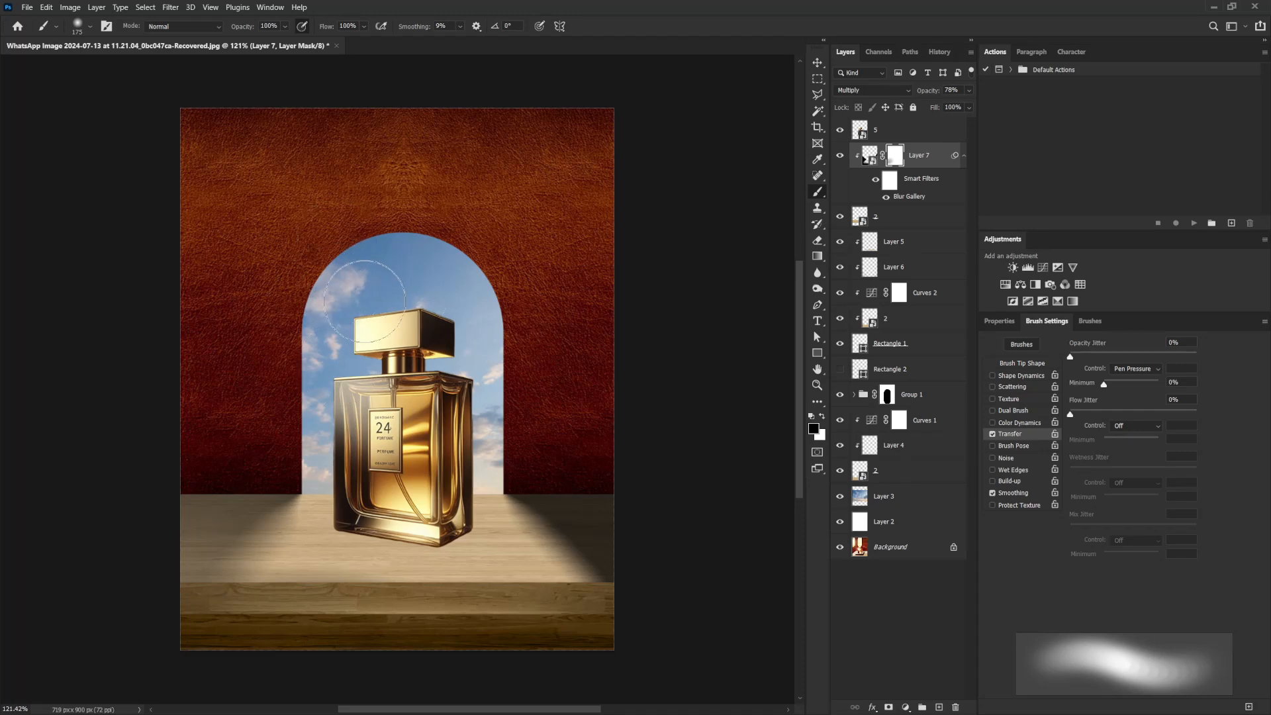
# Add a new empty layer above Layer 7 and clip it to the tabletop.
pyautogui.click(914, 171)
pyautogui.click(939, 706)
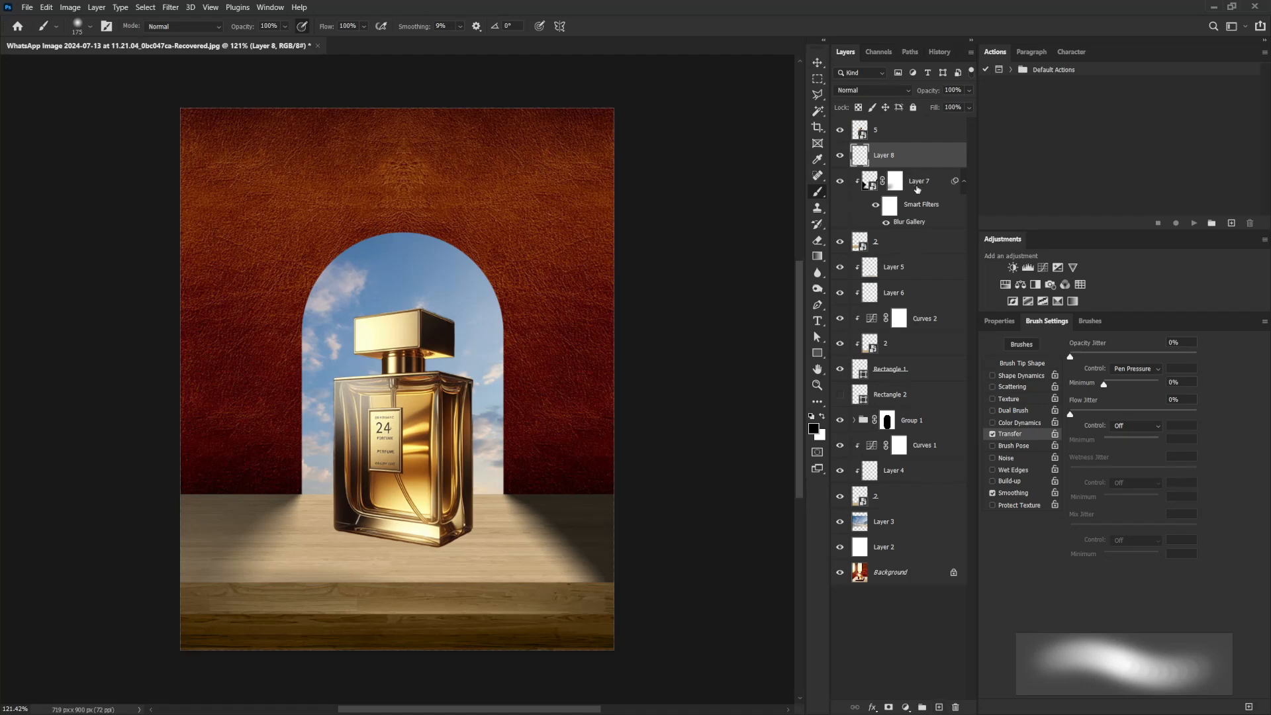
pyautogui.moveTo(916, 184); pyautogui.dragTo(914, 163)
pyautogui.keyDown('alt'); pyautogui.click(916, 162); pyautogui.keyUp('alt')
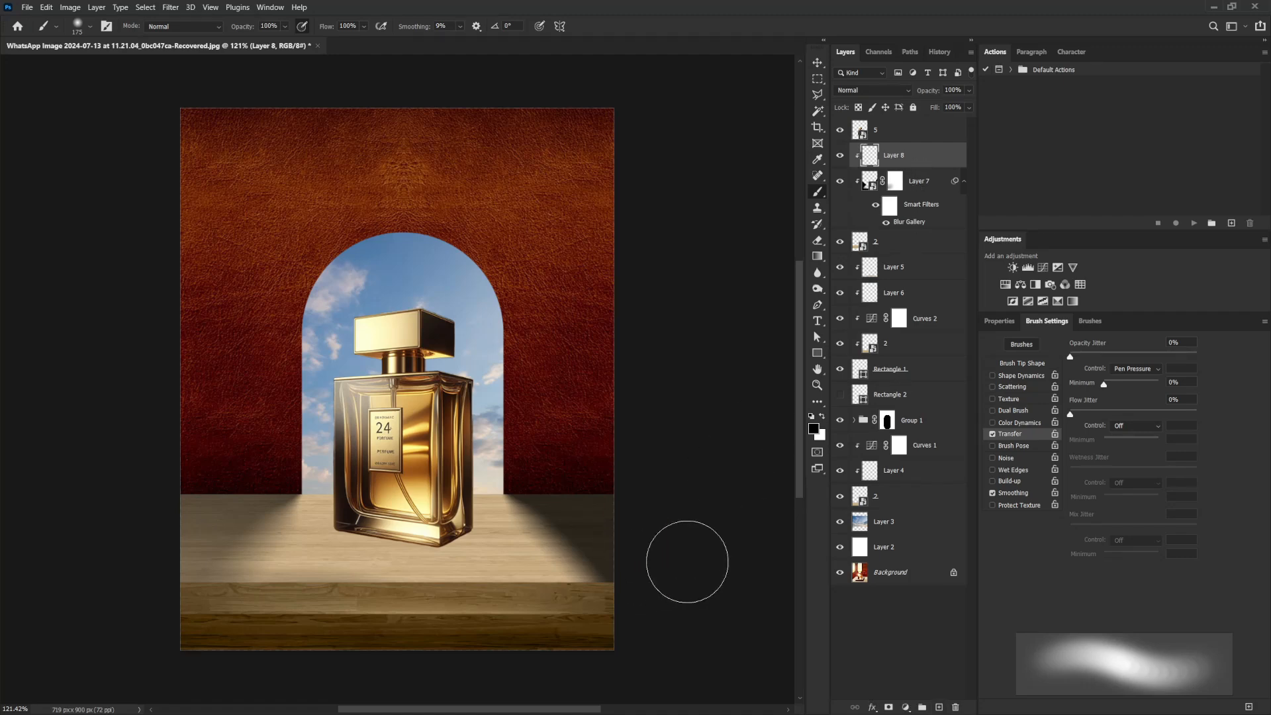
# Paint soft black on Layer 8 over the tabletop's right rear corner with a brush of about 175 px.
pyautogui.press('[')
pyautogui.press('[')
pyautogui.press('[')
pyautogui.press('[')
pyautogui.press('[')
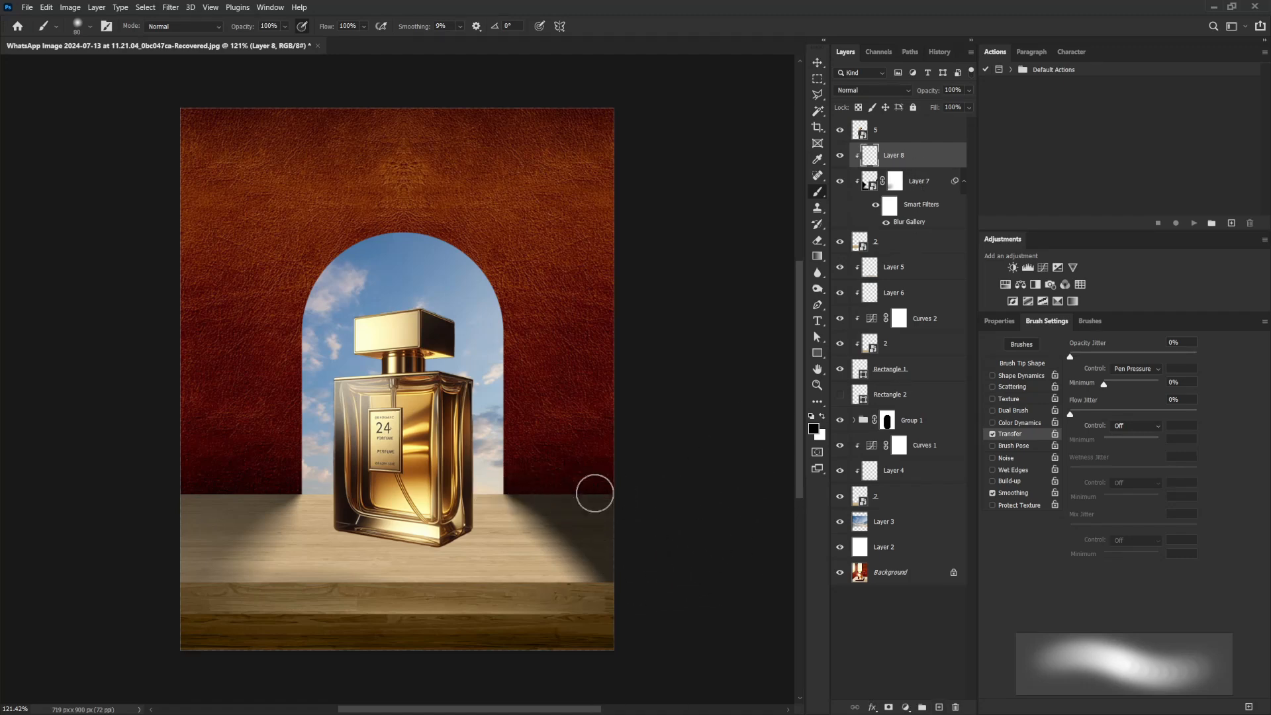
pyautogui.press(']')
pyautogui.press(']')
pyautogui.press(']')
pyautogui.press(']')
pyautogui.press(']')
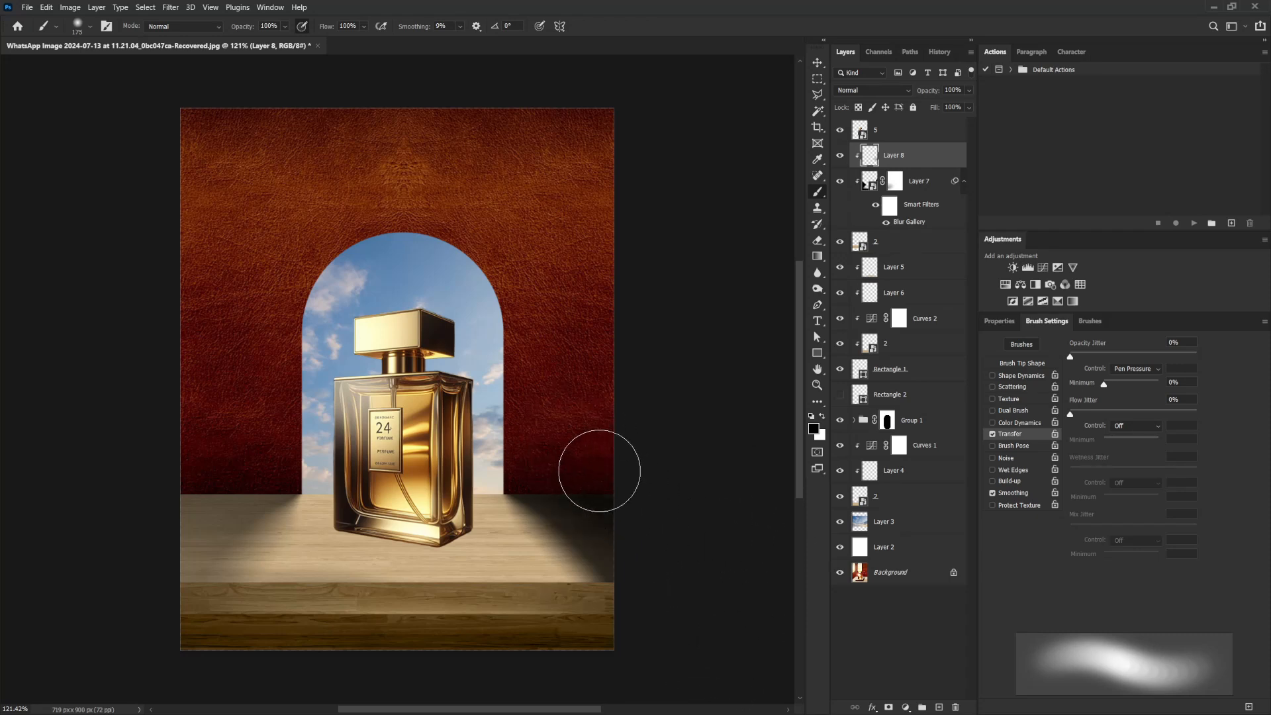
pyautogui.press(']')
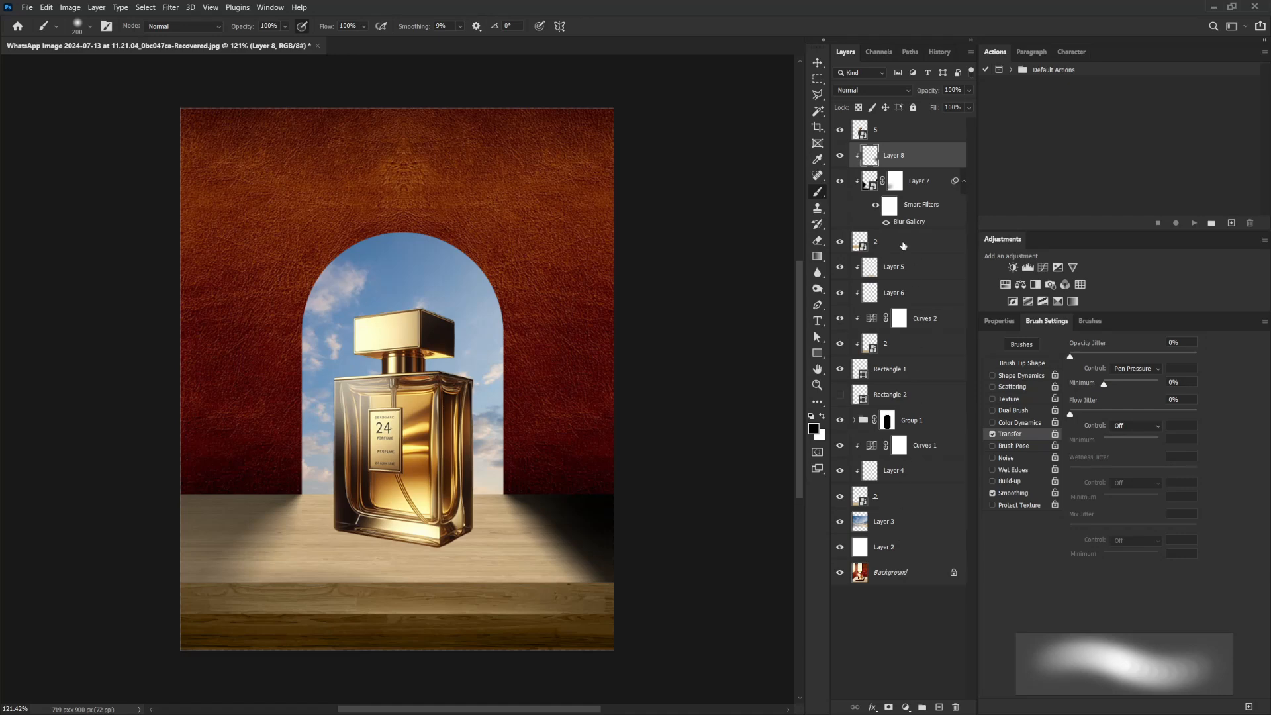
# Darken the leather wall group with a clipped Curves adjustment, lowering the white point and mapping midtone input 127 to output 64, and invert its mask.
pyautogui.click(894, 421)
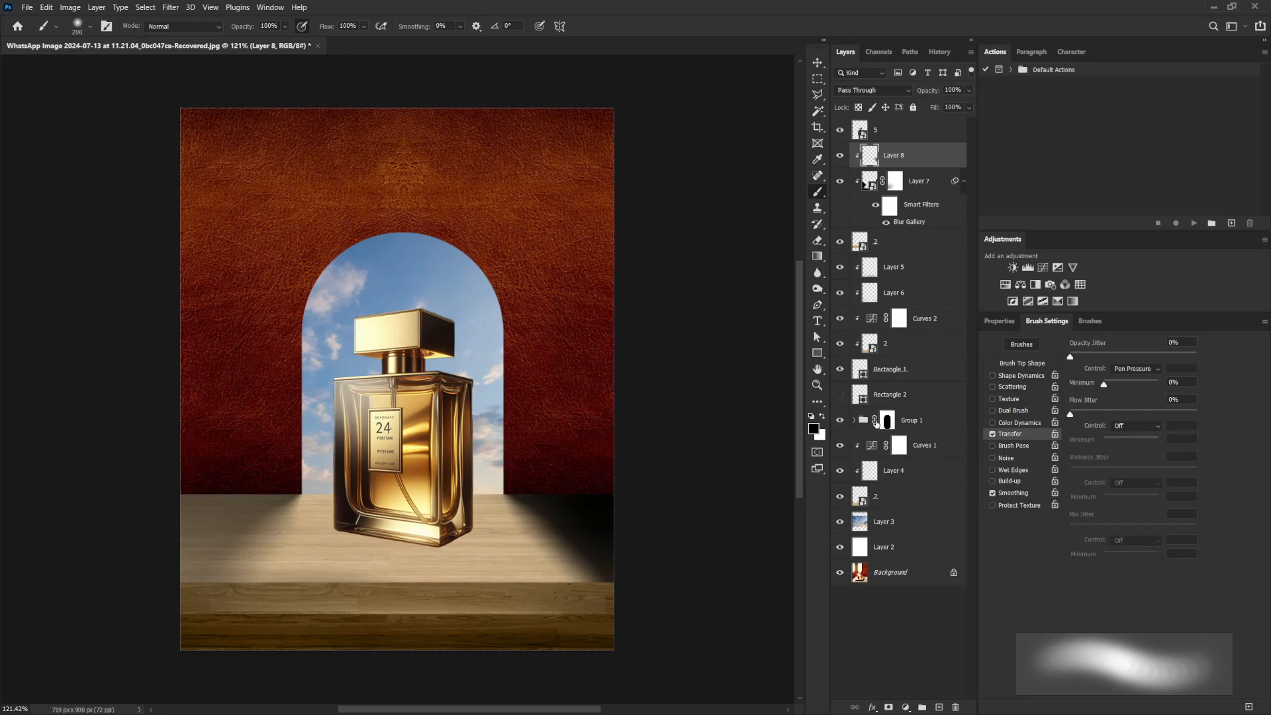
pyautogui.click(840, 421)
pyautogui.click(840, 421)
pyautogui.click(864, 422)
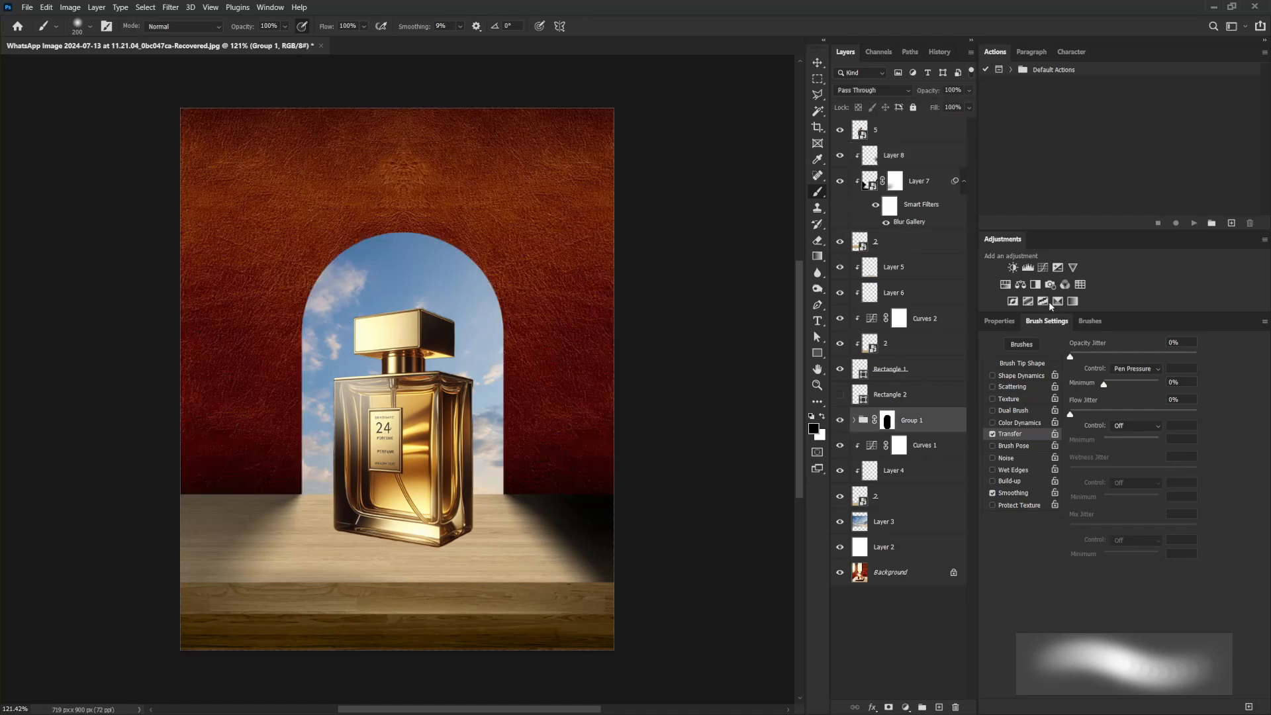
pyautogui.click(1043, 268)
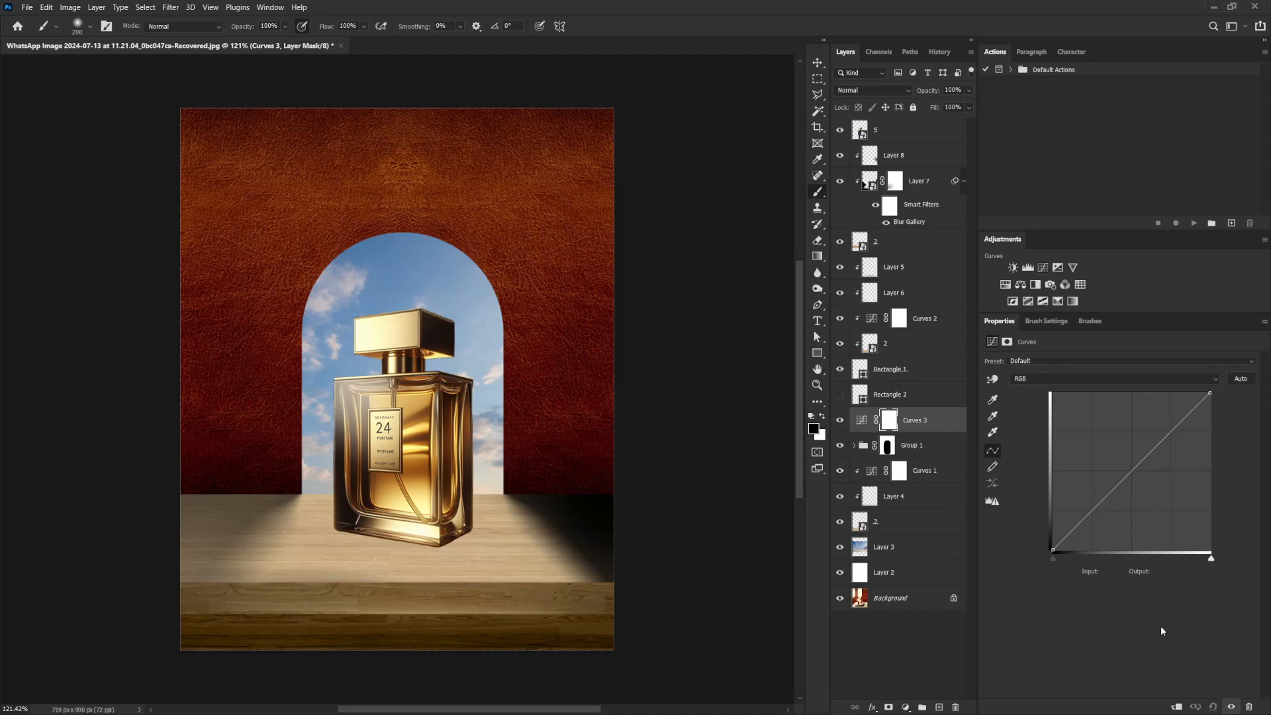
pyautogui.click(1176, 707)
pyautogui.moveTo(1211, 421); pyautogui.dragTo(1199, 473)
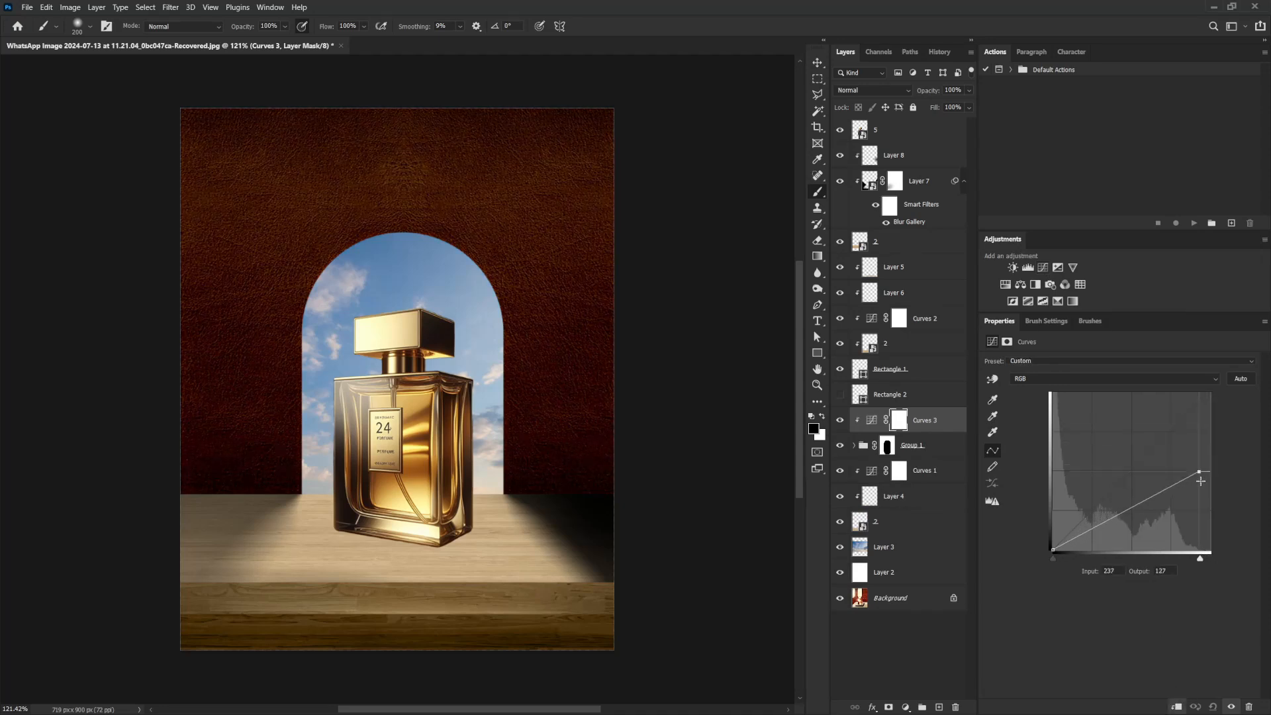
pyautogui.moveTo(1126, 513); pyautogui.dragTo(1127, 526)
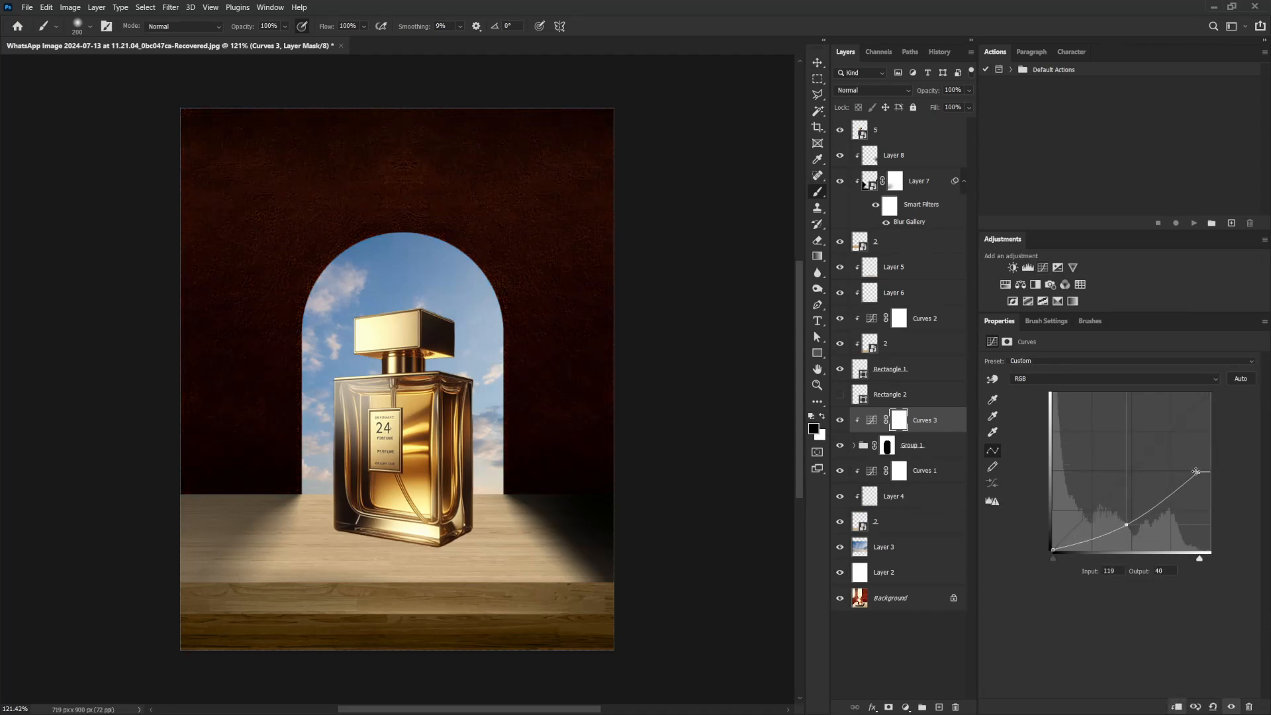
pyautogui.moveTo(1195, 471); pyautogui.dragTo(1211, 431)
pyautogui.moveTo(1128, 520); pyautogui.dragTo(1131, 510)
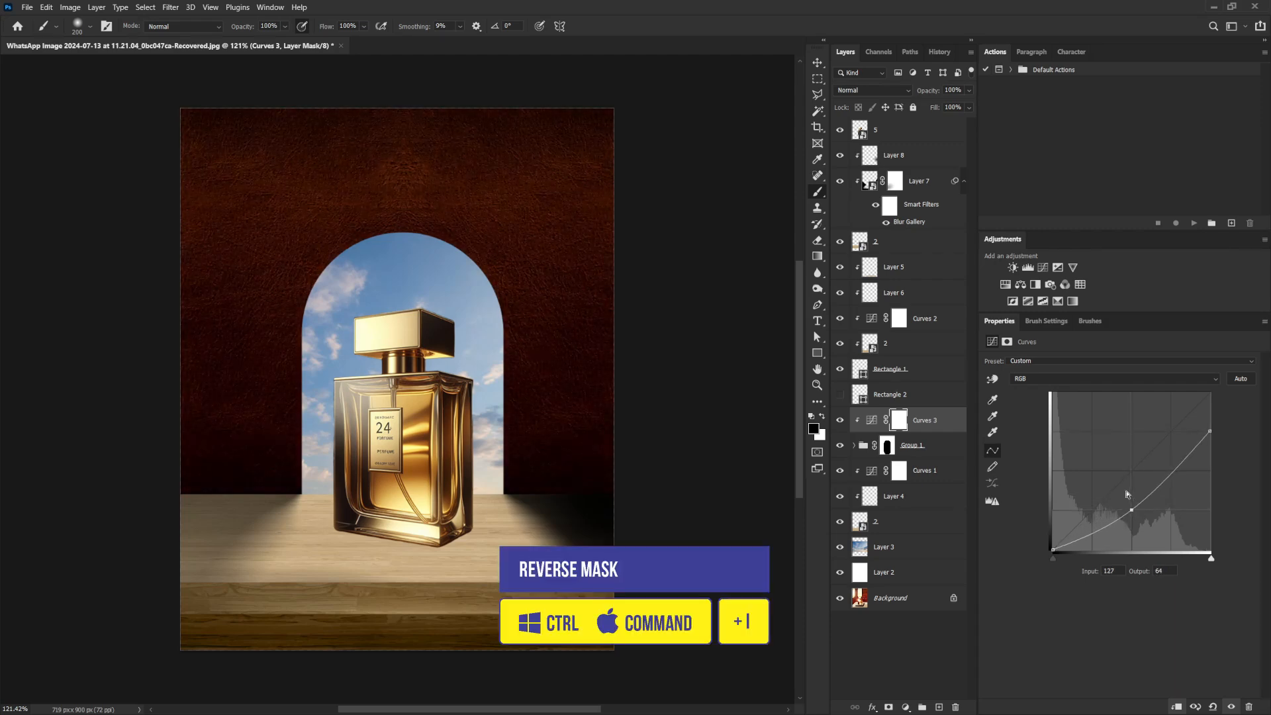
pyautogui.hotkey('ctrl', 'i')
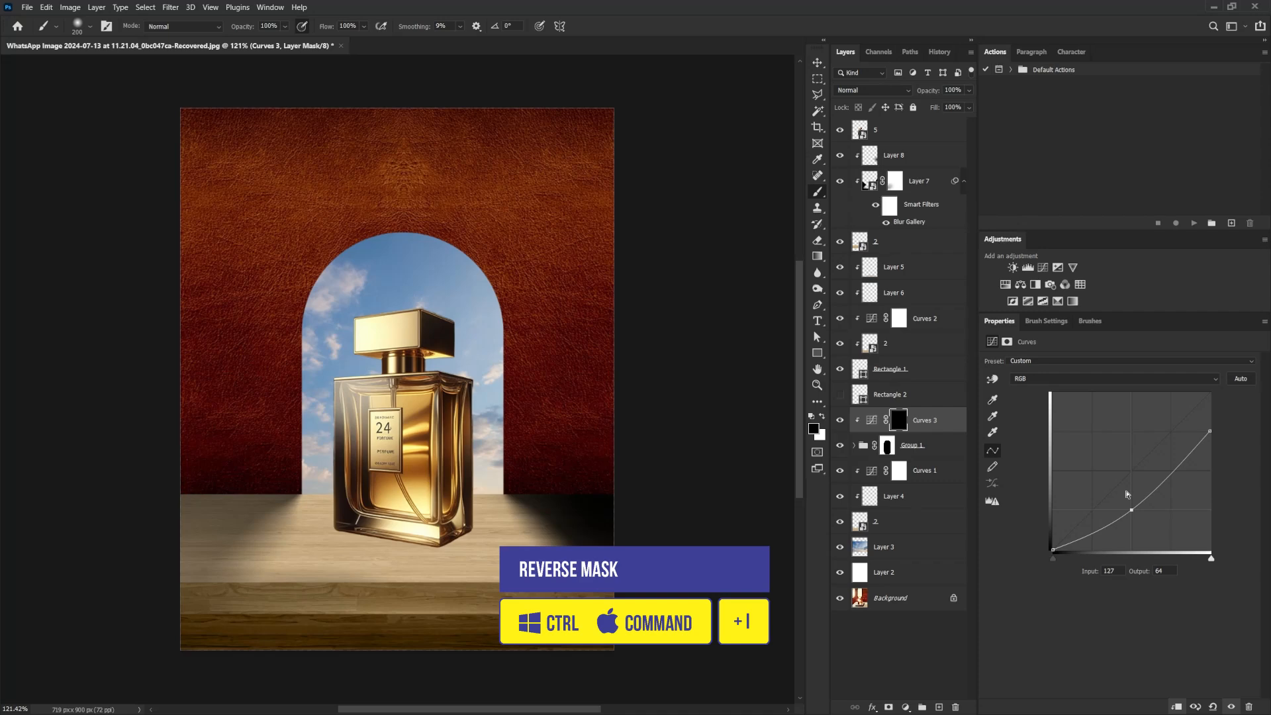
# Paint soft white on the Curves 3 mask over the wall's right side and upper right, with brush sizes from 500 down to 250 px.
pyautogui.press(']')
pyautogui.press(']')
pyautogui.press(']')
pyautogui.press(']')
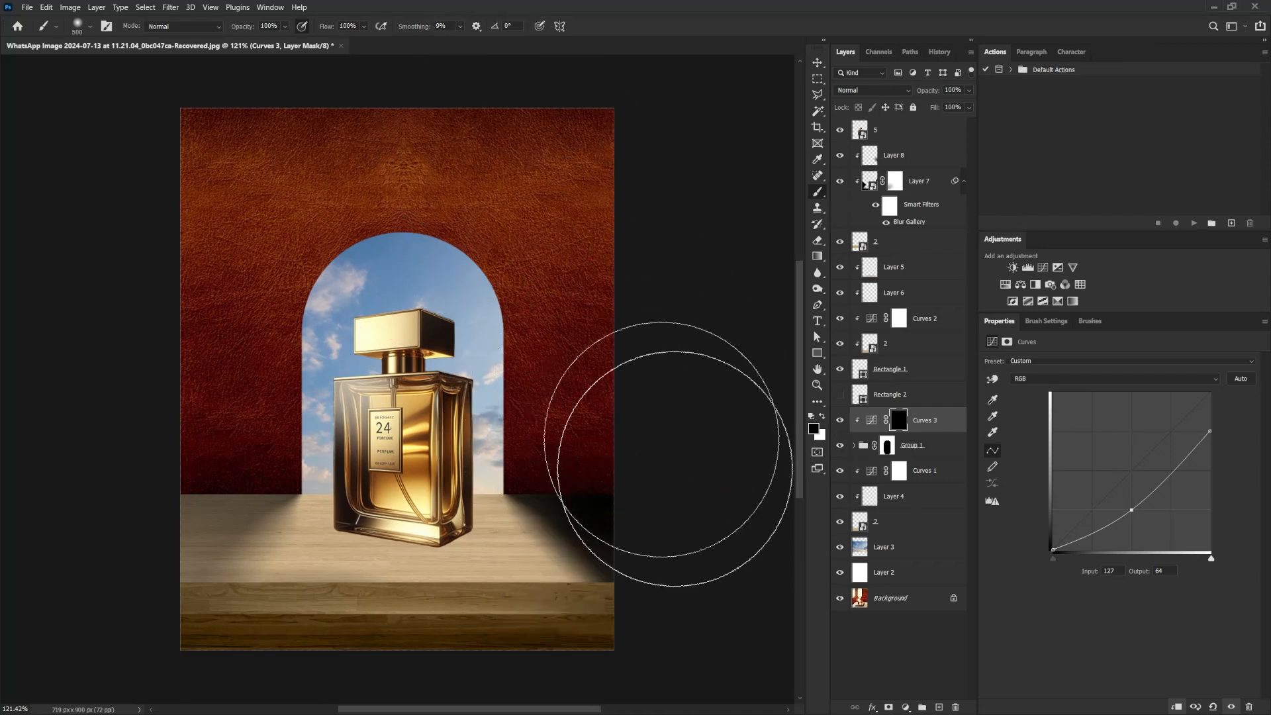
pyautogui.press('[')
pyautogui.press('[')
pyautogui.press('[')
pyautogui.press('[')
pyautogui.press('[')
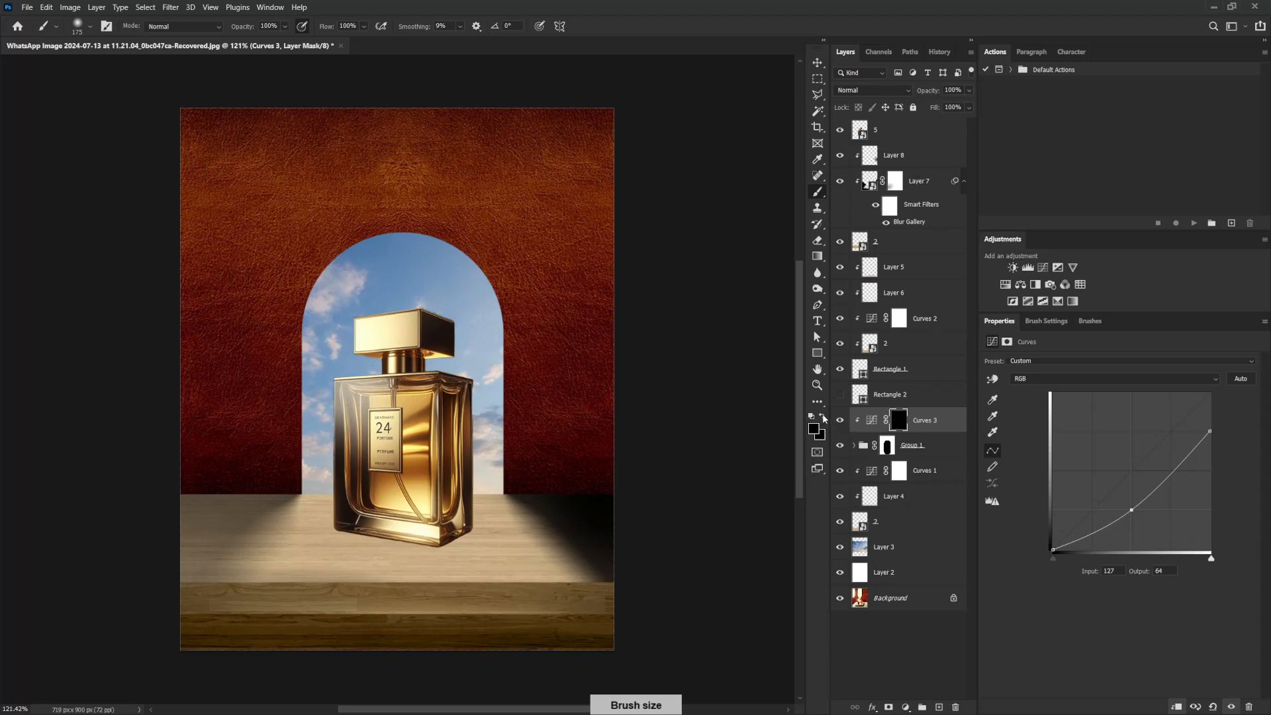
pyautogui.click(823, 417)
pyautogui.press(']')
pyautogui.press(']')
pyautogui.press(']')
pyautogui.press(']')
pyautogui.press(']')
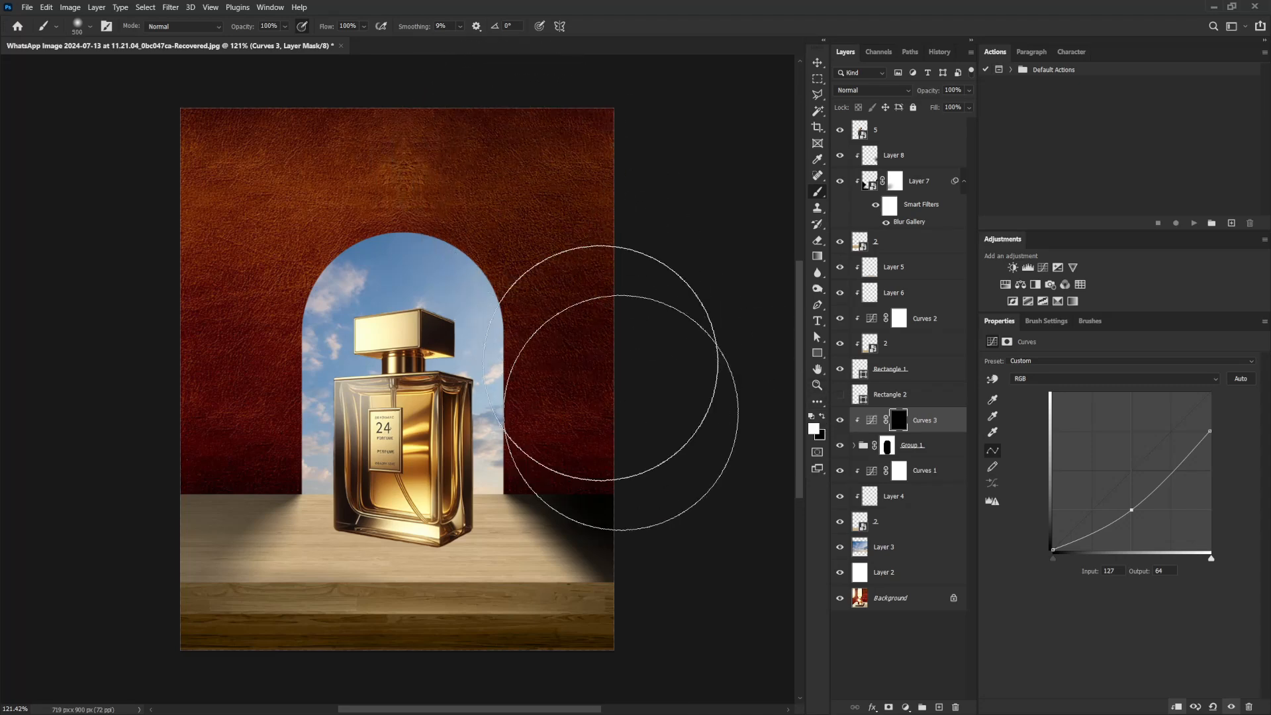
pyautogui.moveTo(600, 362); pyautogui.dragTo(569, 215)
pyautogui.press('[')
pyautogui.press('[')
pyautogui.press('[')
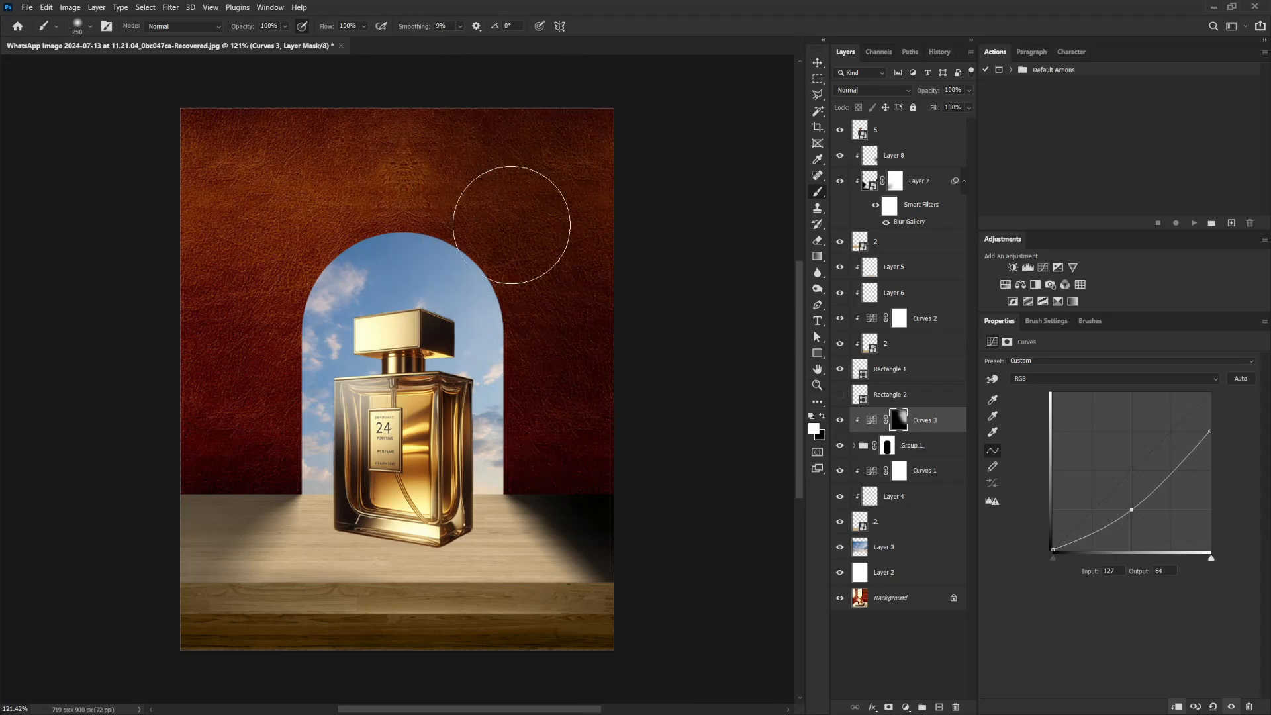
pyautogui.press(']')
pyautogui.press(']')
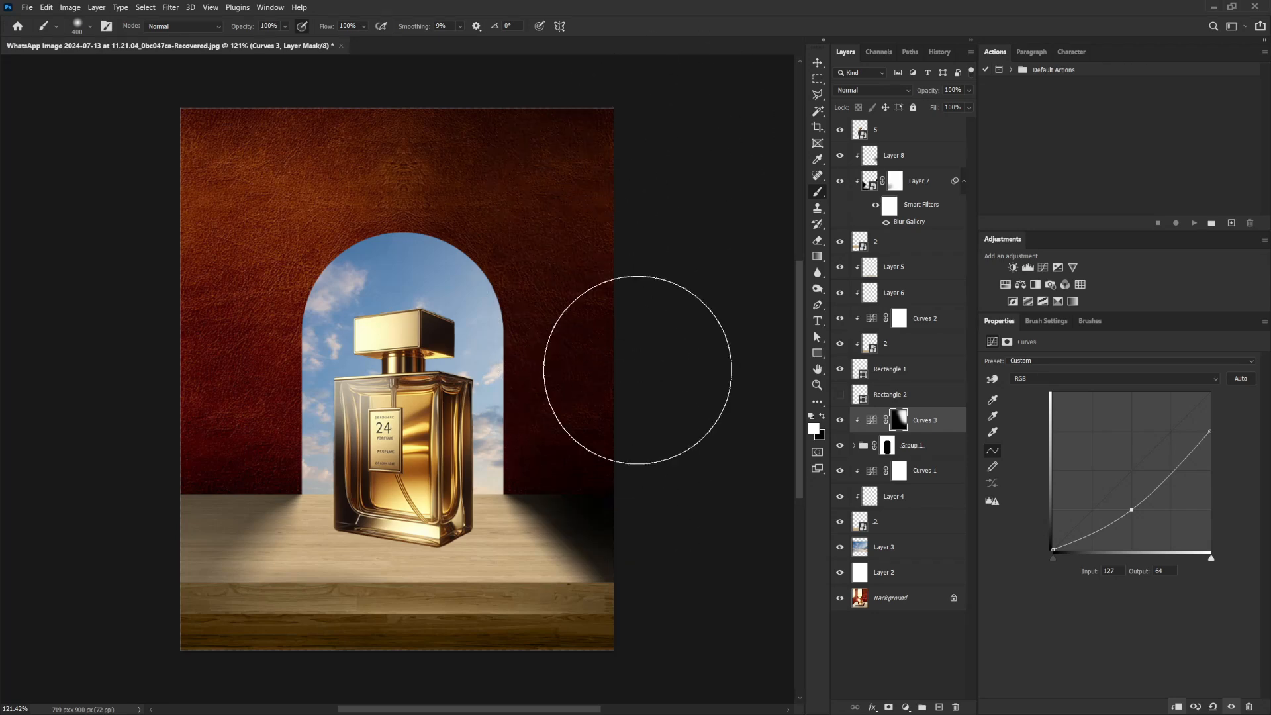
# Move Curves 1, Layer 4 and their base layer 2 above Rectangle 2, and group all tabletop layers from Layer 8 down to that base.
pyautogui.moveTo(917, 475); pyautogui.dragTo(924, 377)
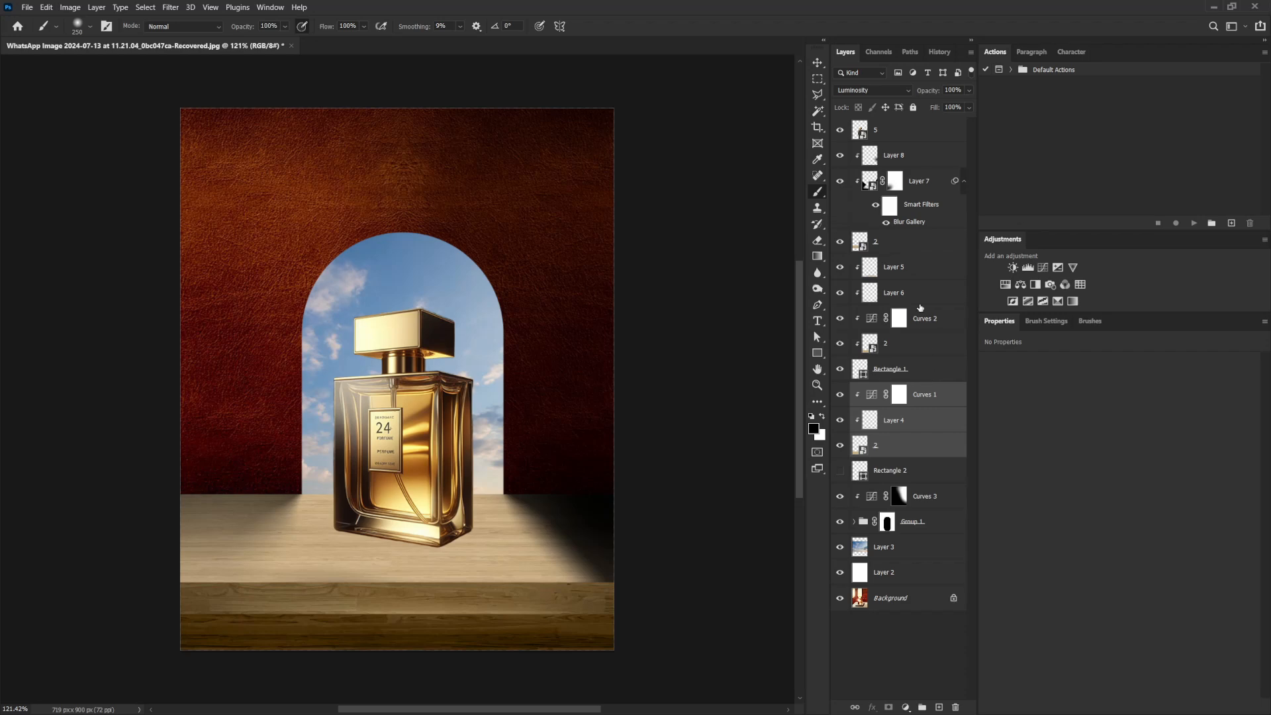
pyautogui.click(917, 247)
pyautogui.keyDown('shift'); pyautogui.click(910, 446); pyautogui.keyUp('shift')
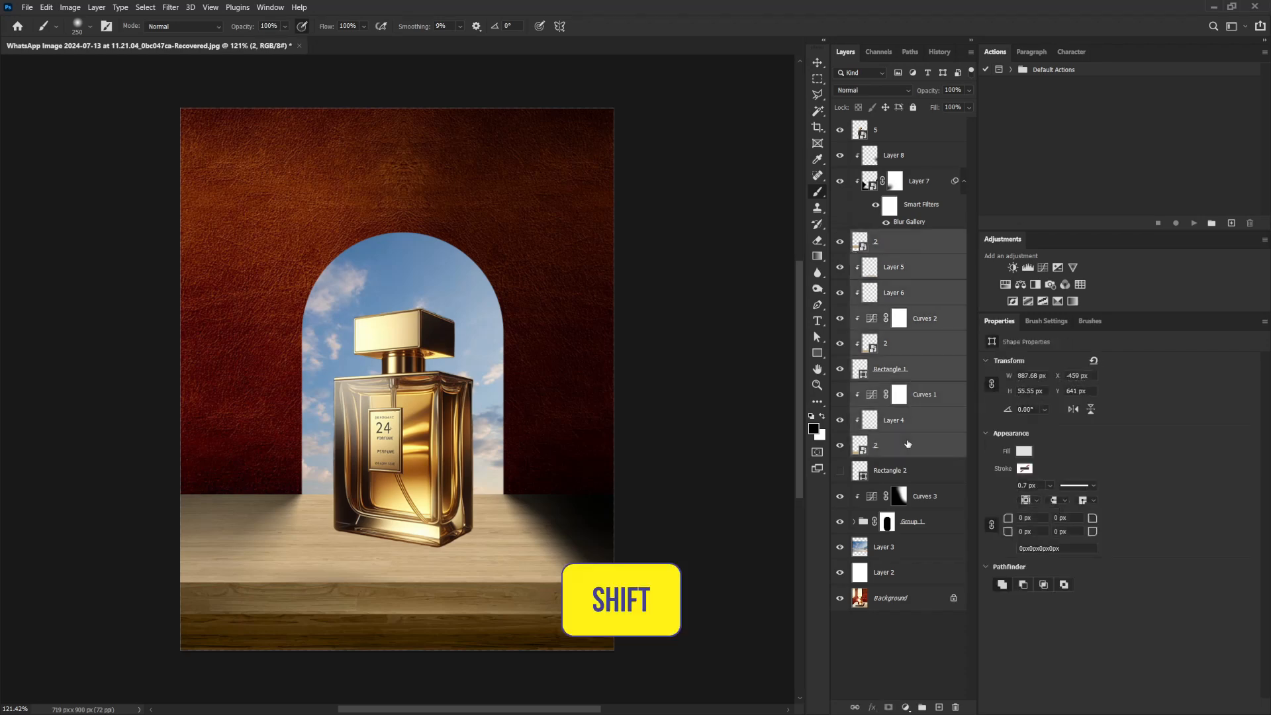
pyautogui.keyDown('shift'); pyautogui.click(917, 166); pyautogui.keyUp('shift')
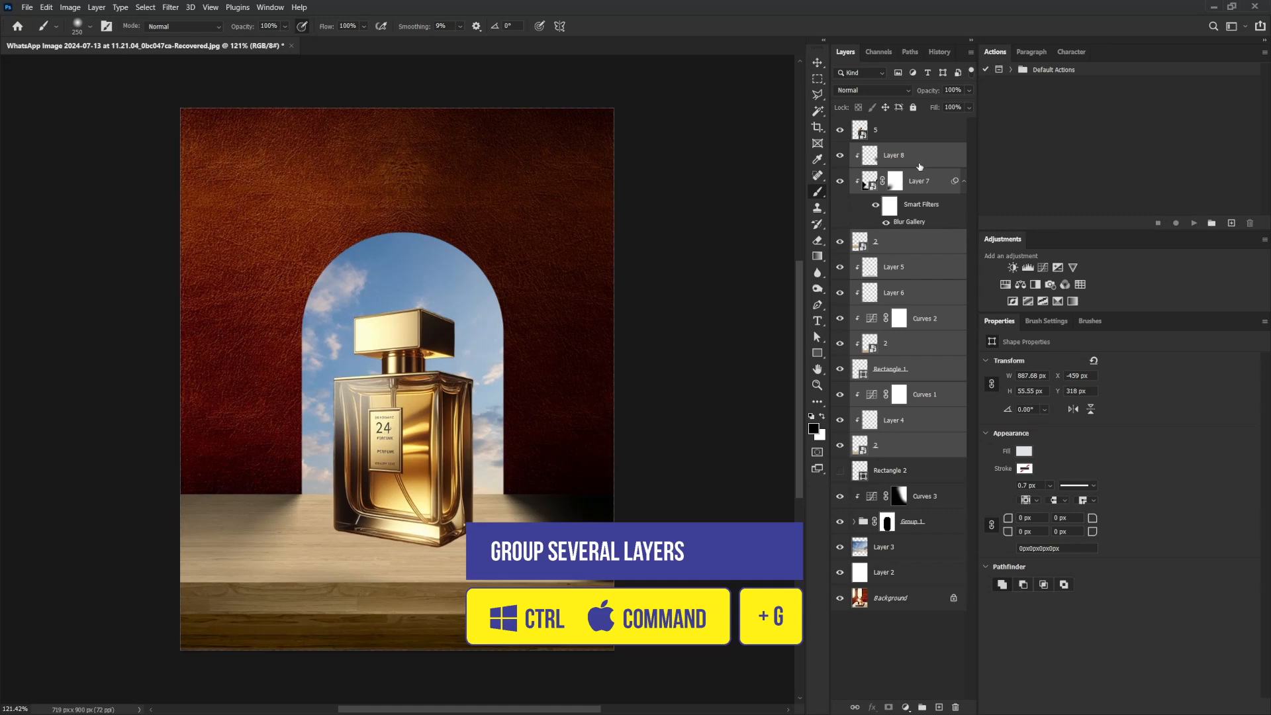
pyautogui.hotkey('ctrl', 'g')
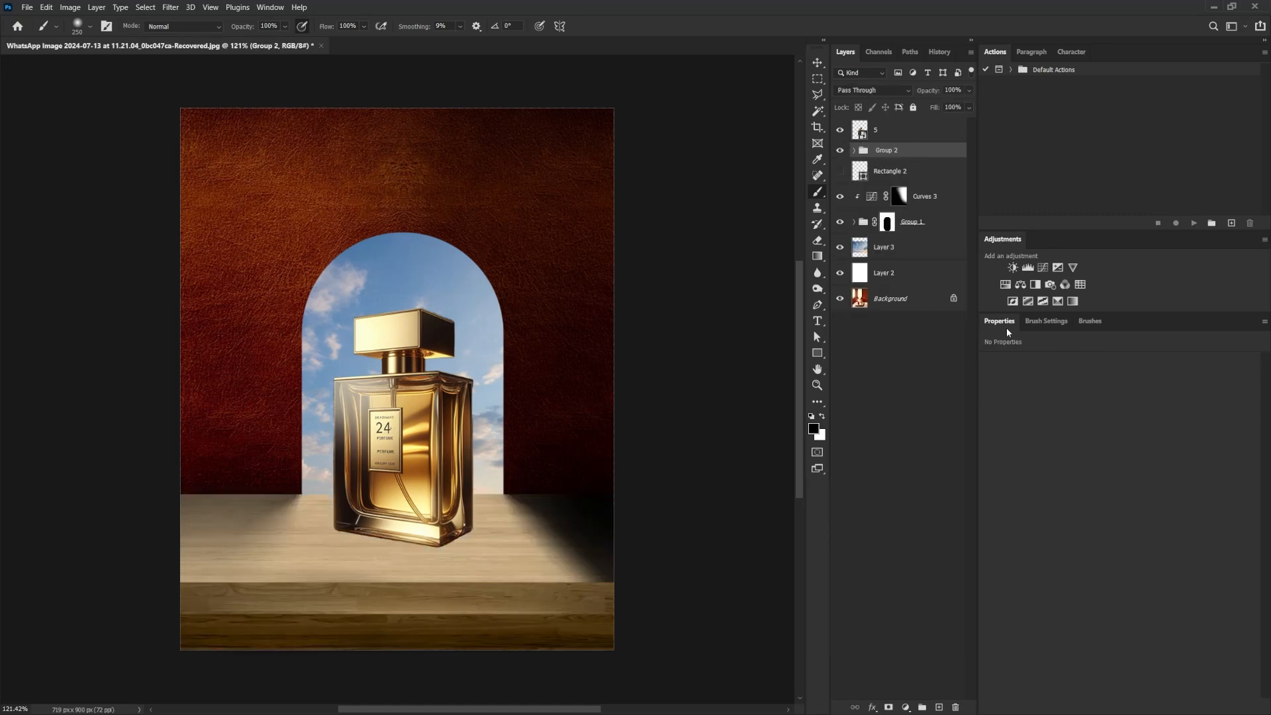
# Add a Hue/Saturation adjustment clipped to the tabletop group and reduce its saturation.
pyautogui.click(1020, 284)
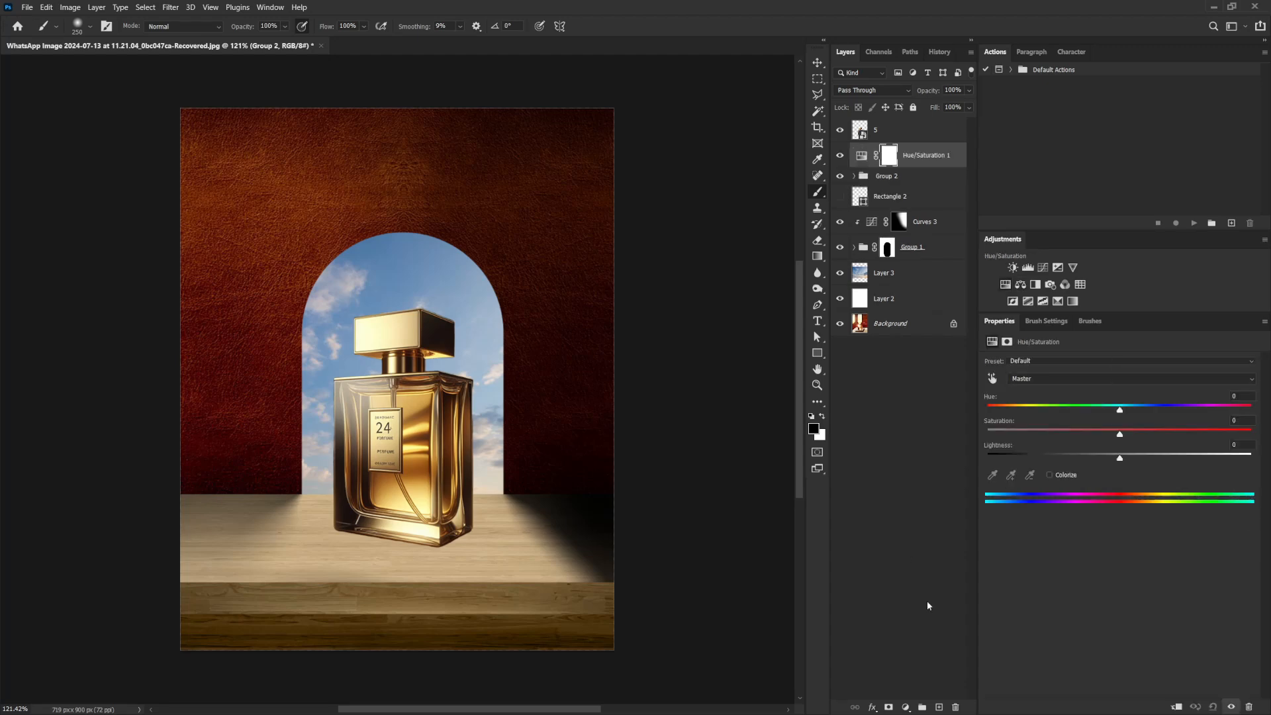
pyautogui.click(1177, 707)
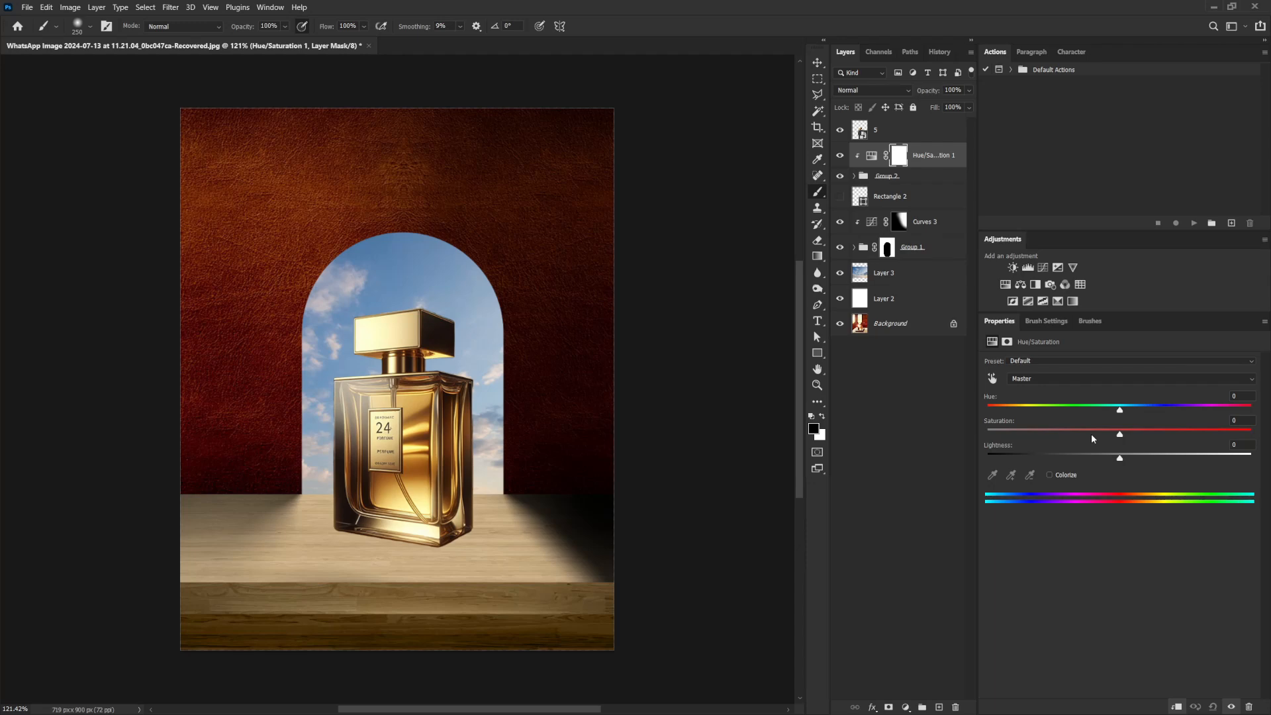
pyautogui.moveTo(1119, 439); pyautogui.dragTo(1083, 434)
# Deepen the tabletop group's shadows with a clipped Curves adjustment, using points at about input 73, output 15 and input 177, output 142.
pyautogui.click(1043, 267)
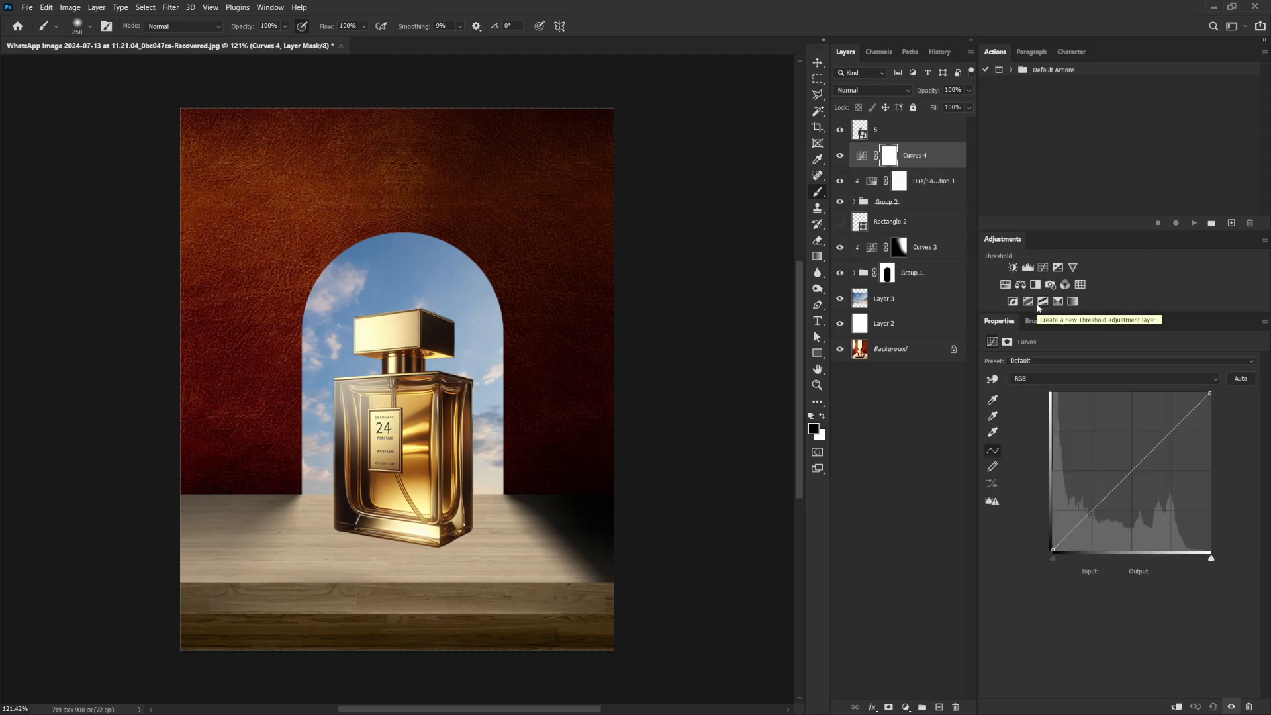
pyautogui.click(1175, 707)
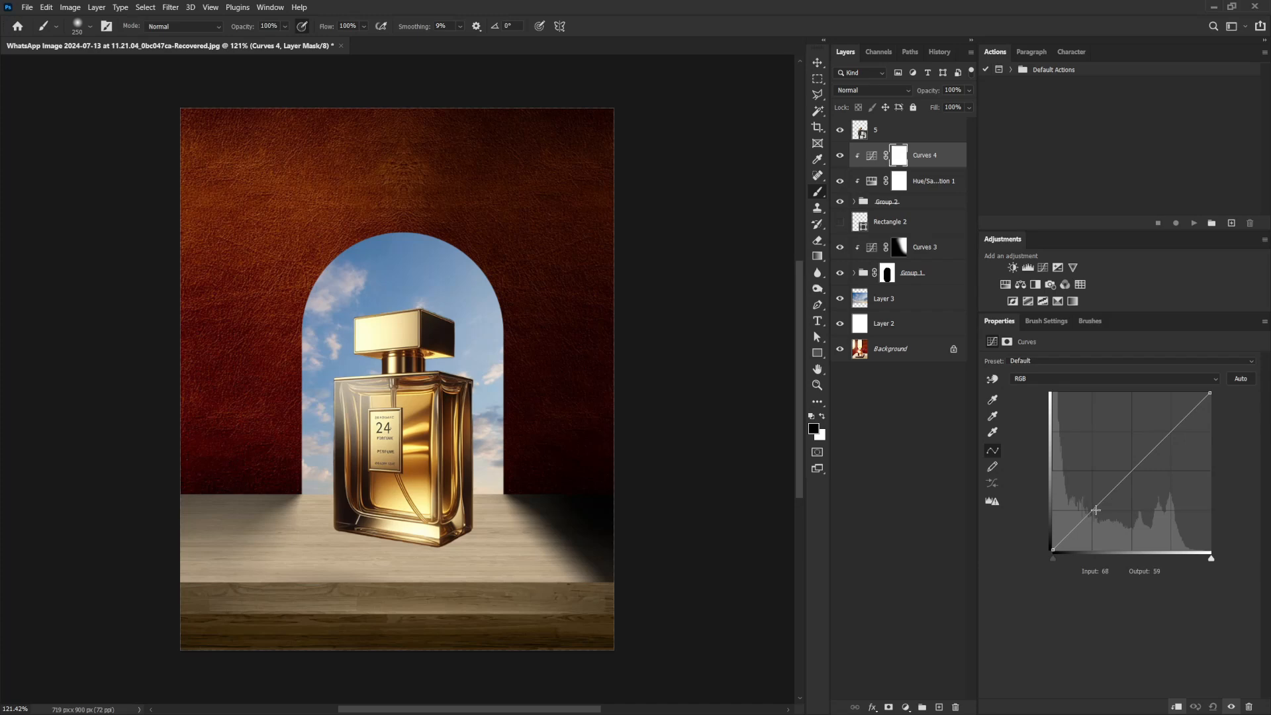
pyautogui.moveTo(1095, 510); pyautogui.dragTo(1101, 543)
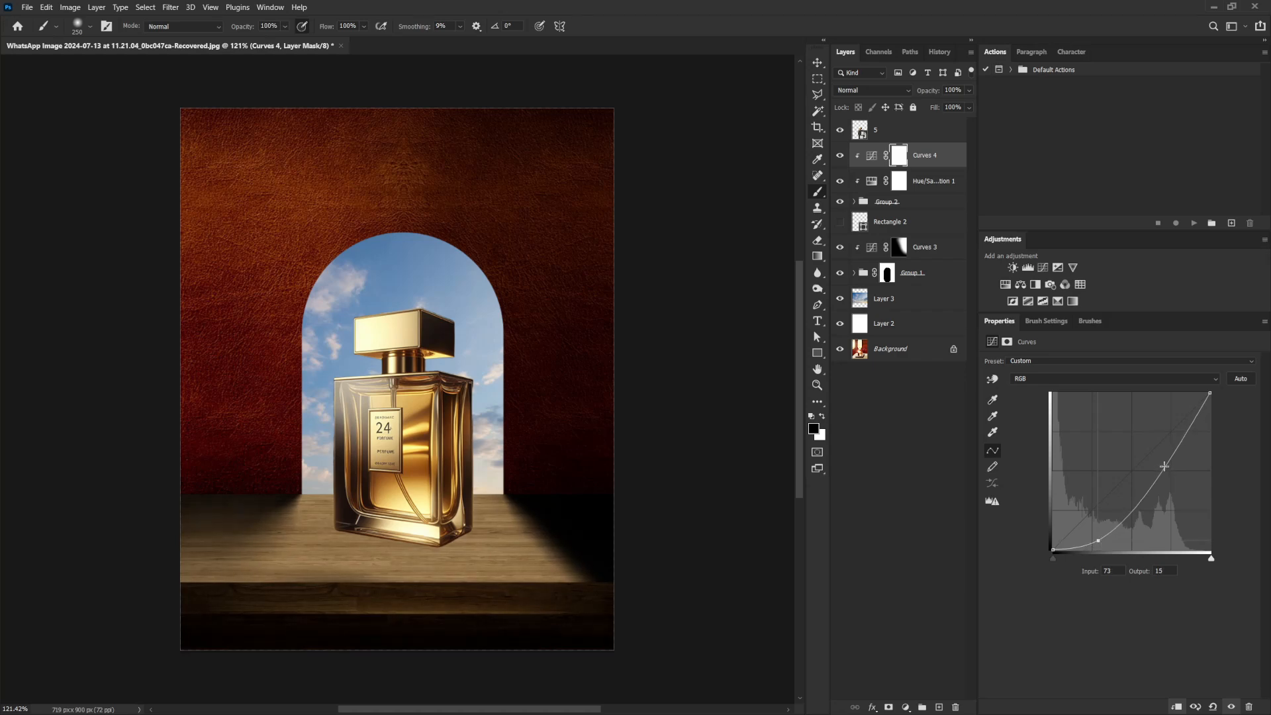
pyautogui.click(1162, 462)
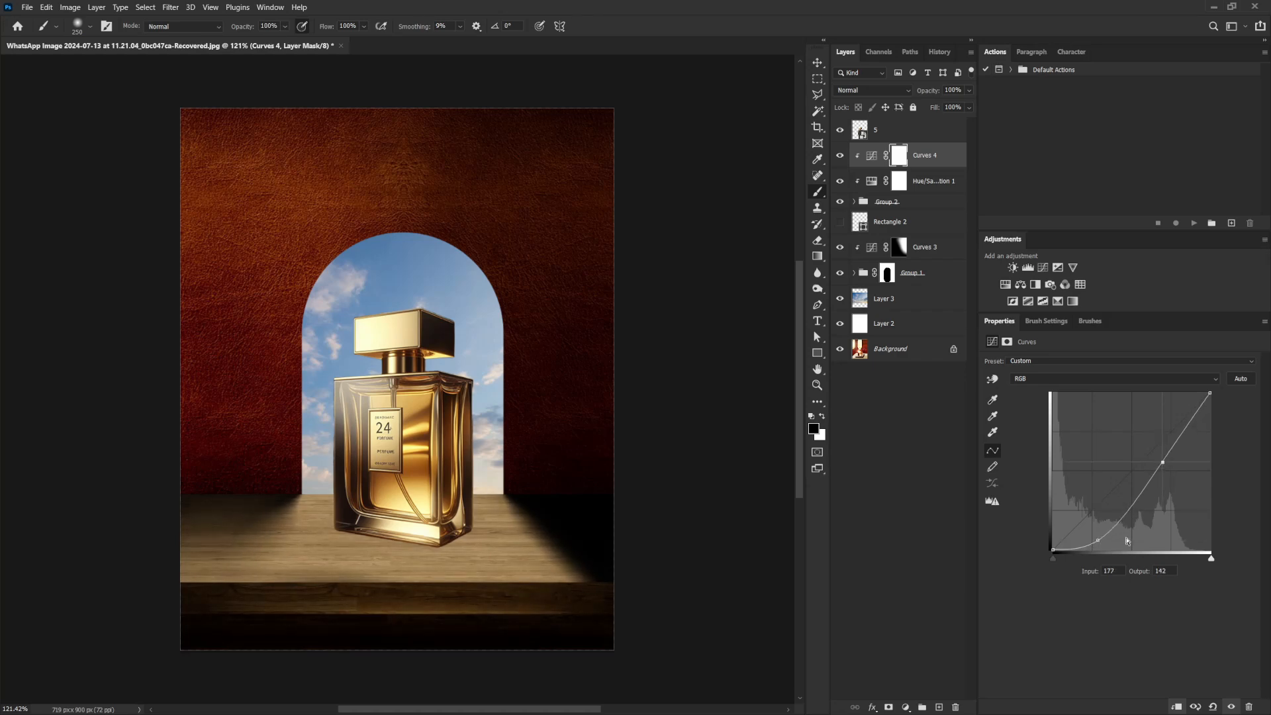
pyautogui.click(1099, 542)
# Reduce the opacity of Layer 4 inside the tabletop group to 12%.
pyautogui.click(854, 202)
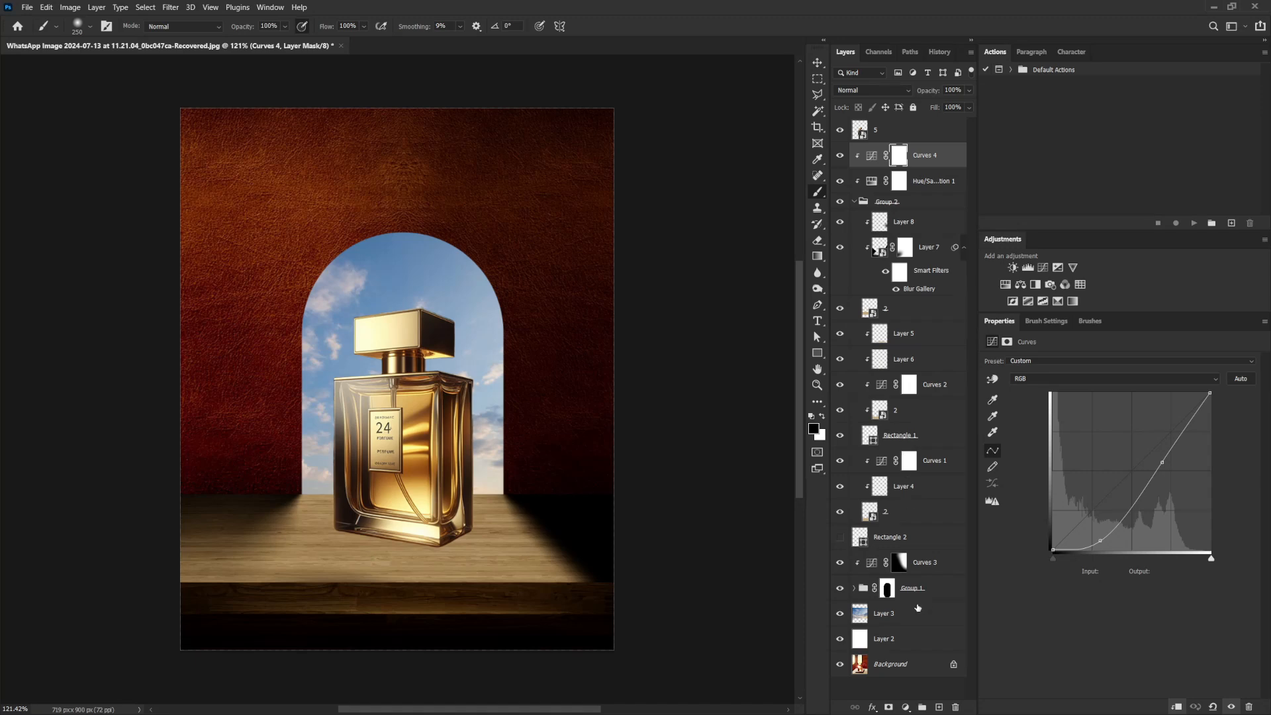
pyautogui.click(900, 410)
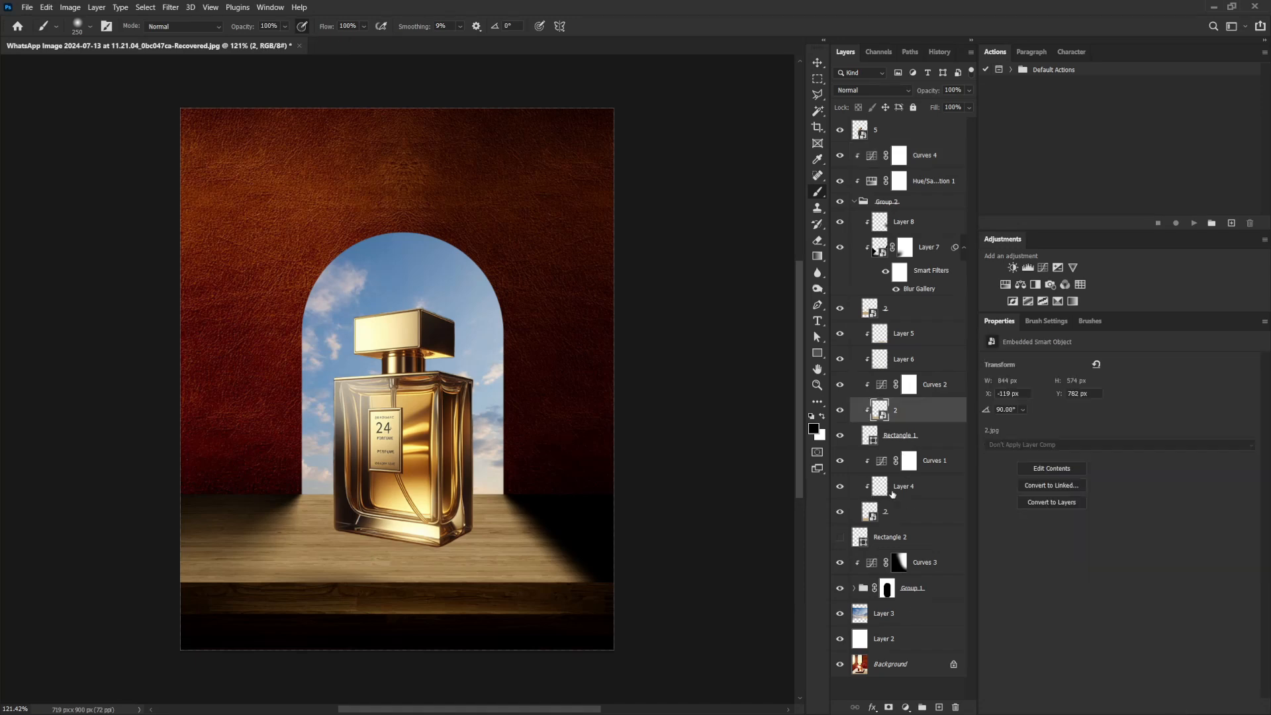
pyautogui.click(894, 492)
pyautogui.click(840, 488)
pyautogui.click(840, 488)
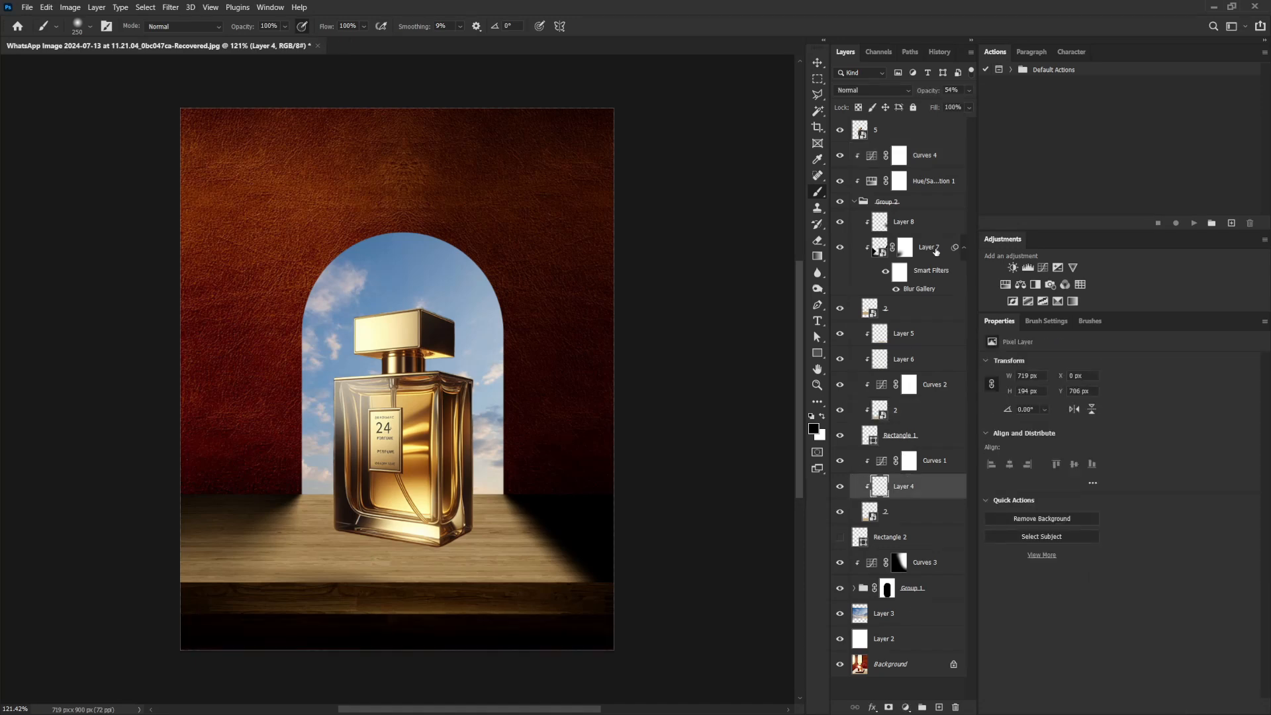
pyautogui.click(969, 90)
pyautogui.moveTo(942, 107); pyautogui.dragTo(927, 108)
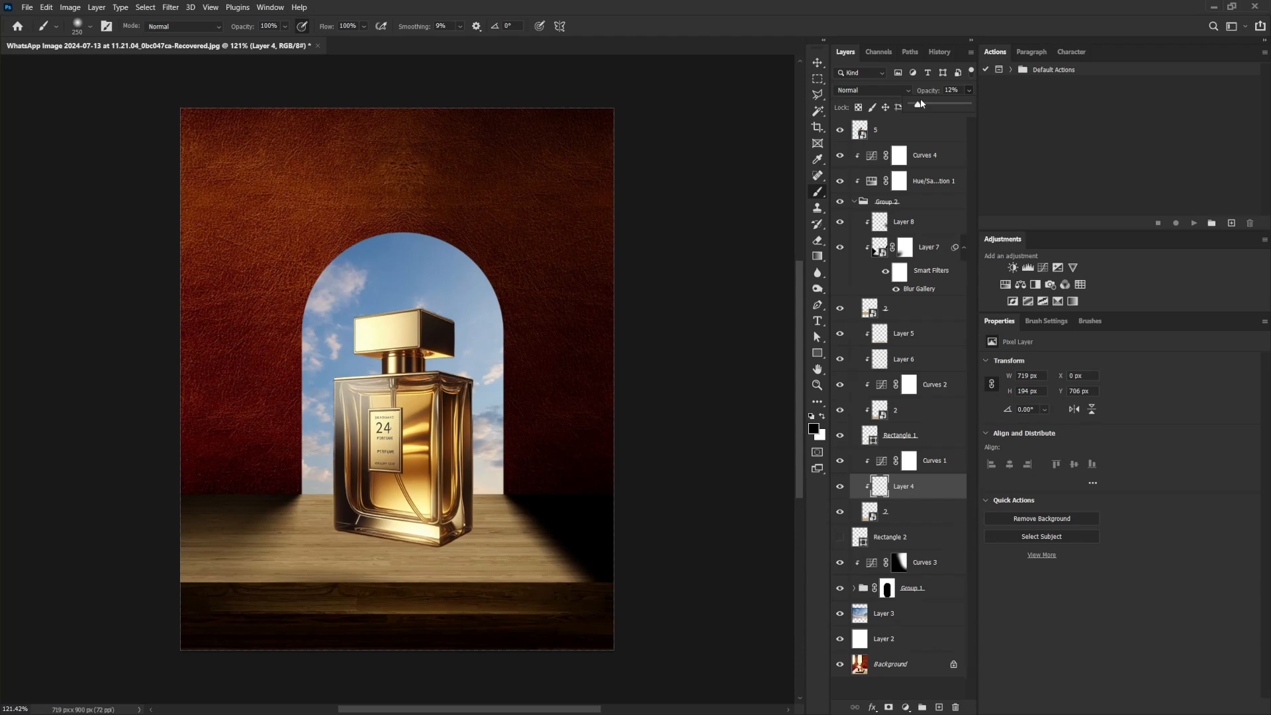
pyautogui.click(904, 247)
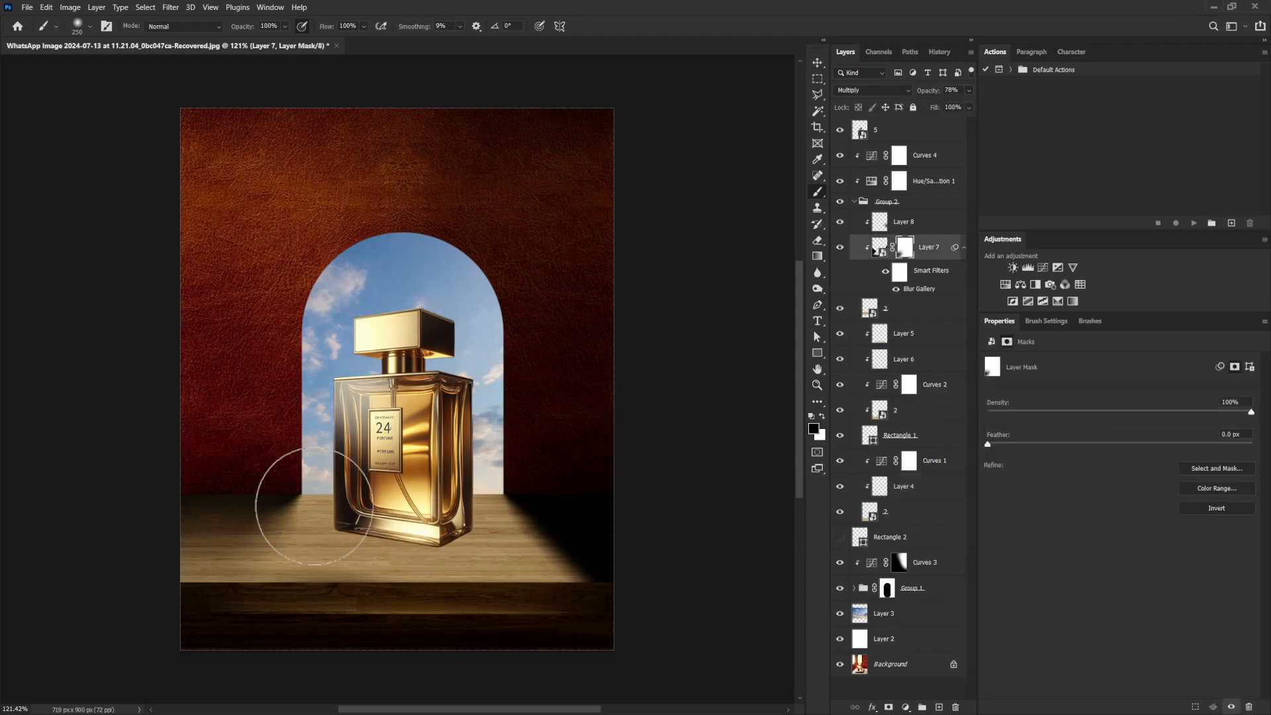
pyautogui.moveTo(298, 483); pyautogui.dragTo(148, 547)
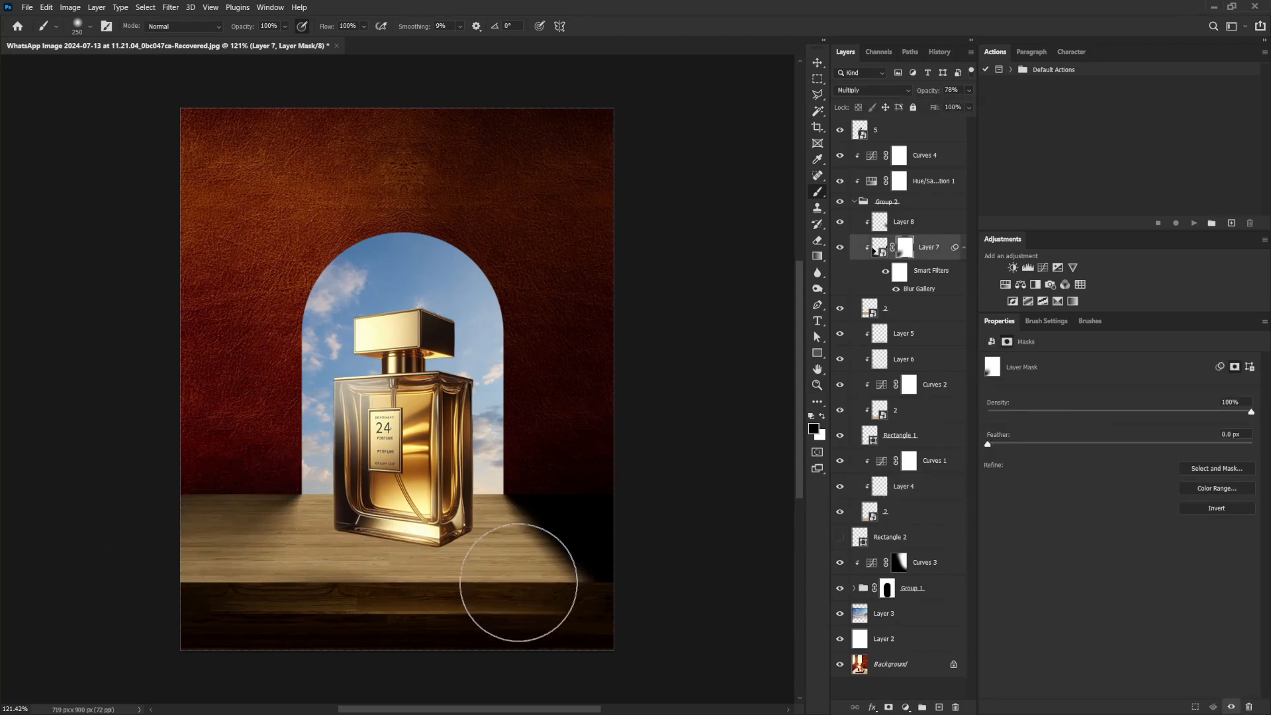
pyautogui.hotkey('ctrl', 'z')
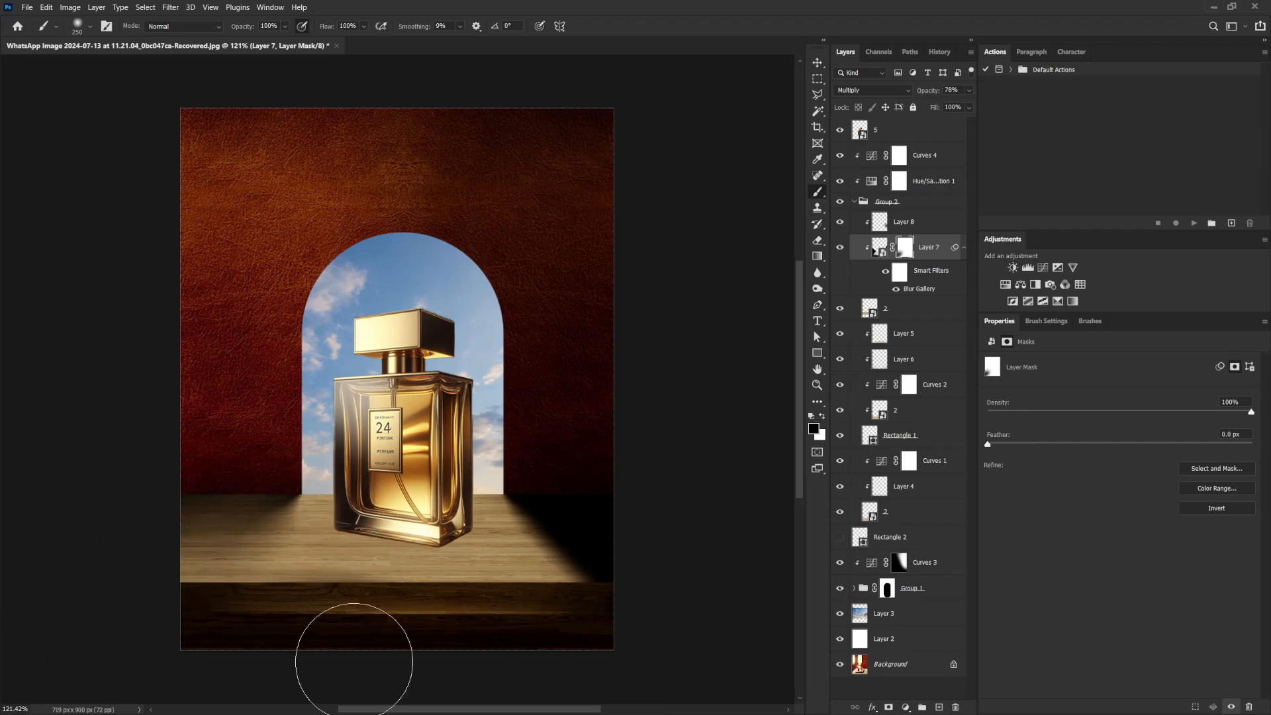
# Collapse the tabletop group and lower the upper point of Curves 4 to input 180, output 132.
pyautogui.click(854, 201)
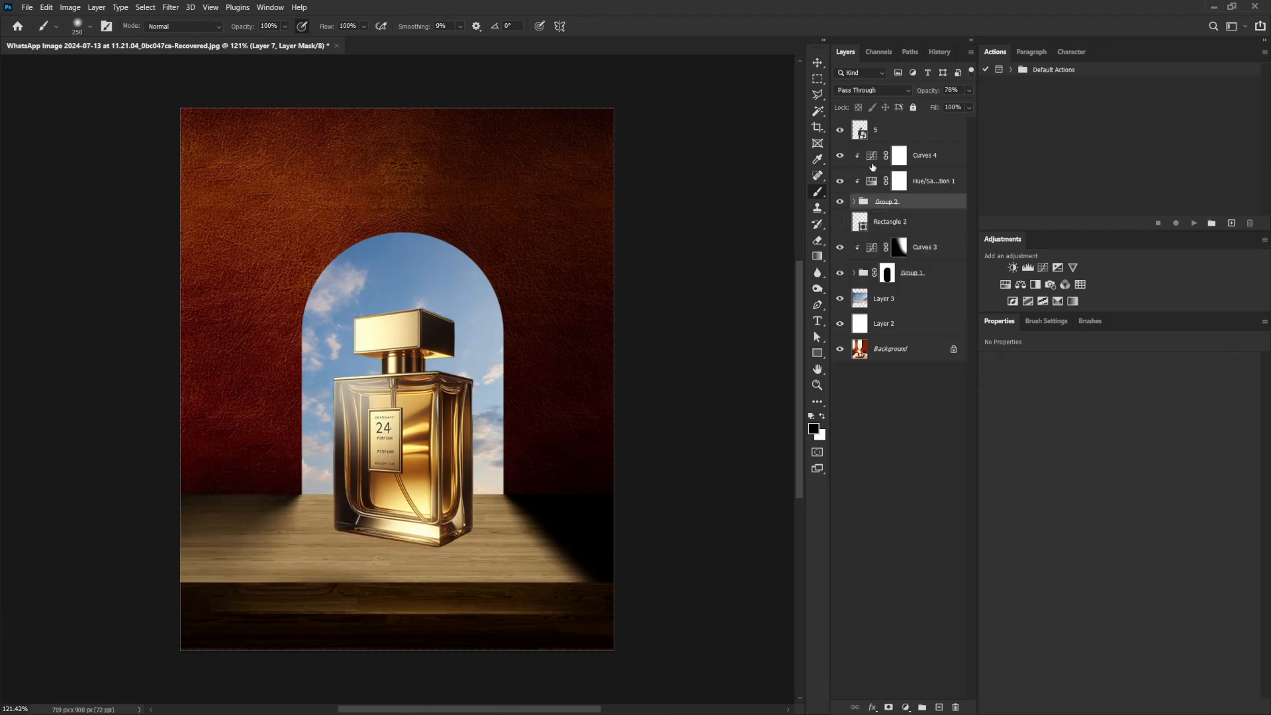
pyautogui.click(871, 154)
pyautogui.moveTo(1163, 464); pyautogui.dragTo(1166, 469)
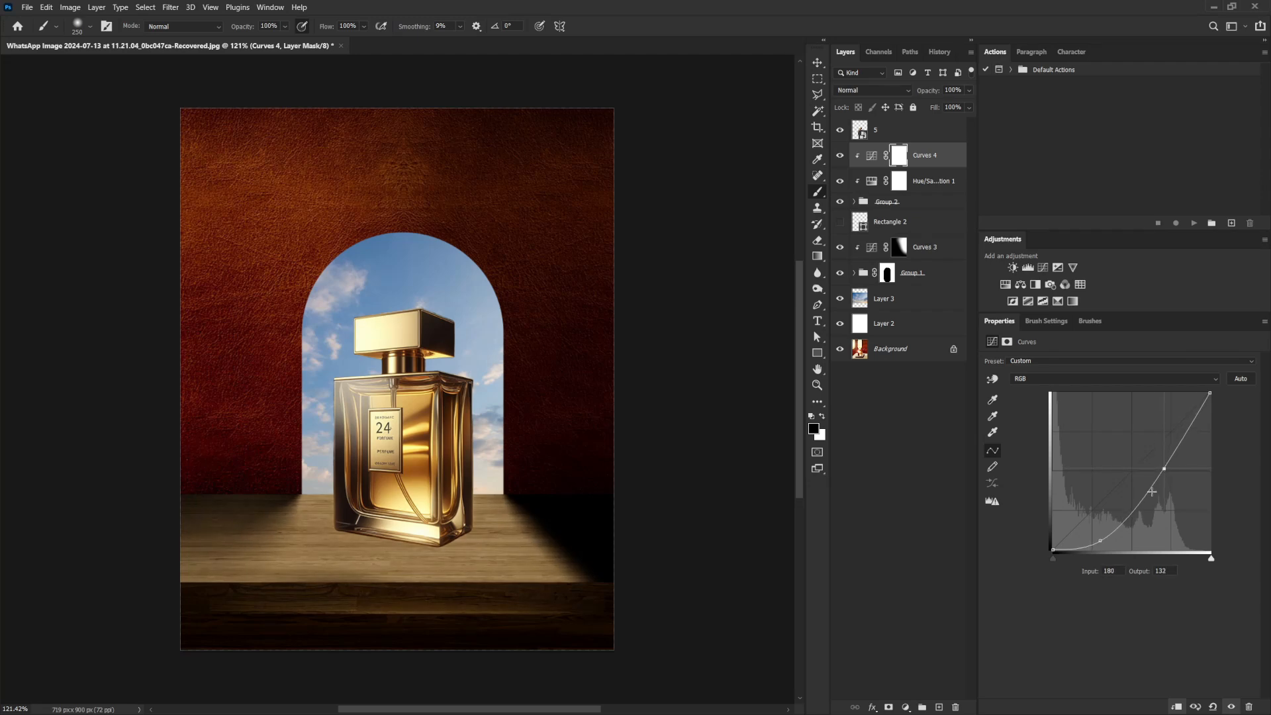
pyautogui.click(1101, 541)
# Clip a Hue/Saturation adjustment to the leather wall group beneath Curves 3 and reduce its saturation.
pyautogui.click(853, 201)
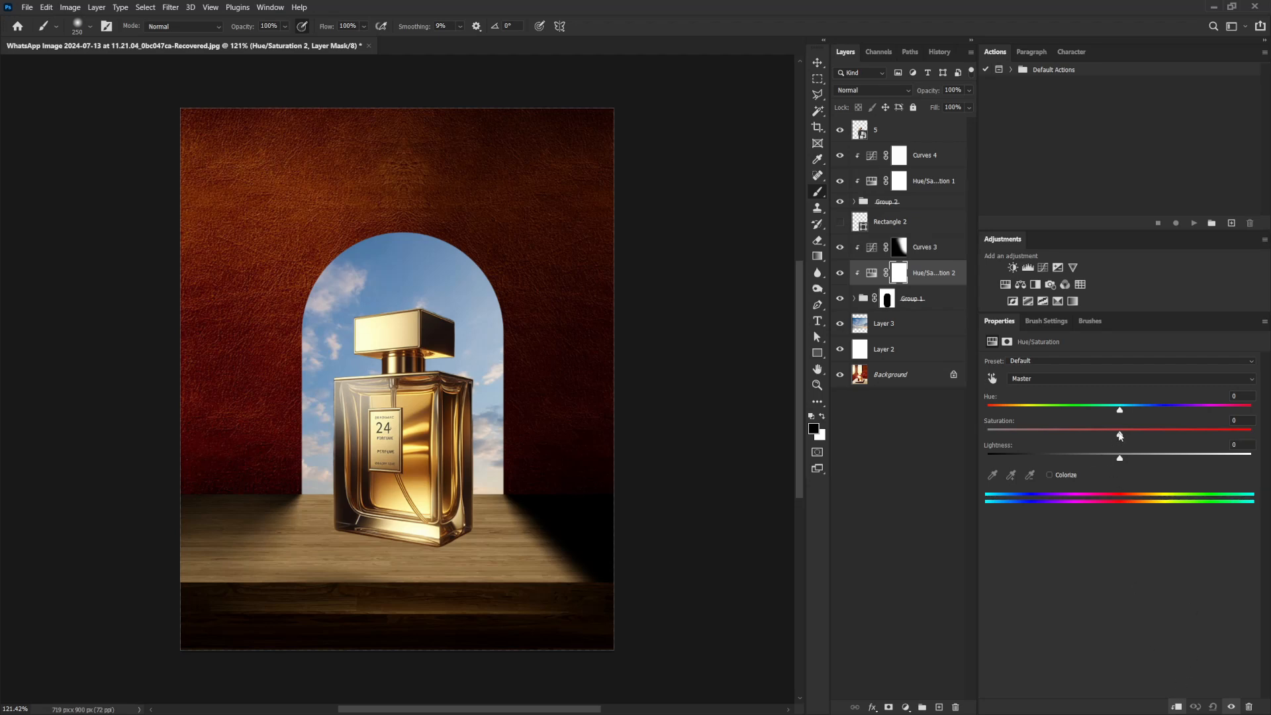
pyautogui.moveTo(1119, 435); pyautogui.dragTo(1097, 438)
# Add a clipped Curves adjustment above Curves 3 and shape a contrast curve with slightly lowered shadows and raised highlights for the wall.
pyautogui.click(927, 250)
pyautogui.click(1043, 267)
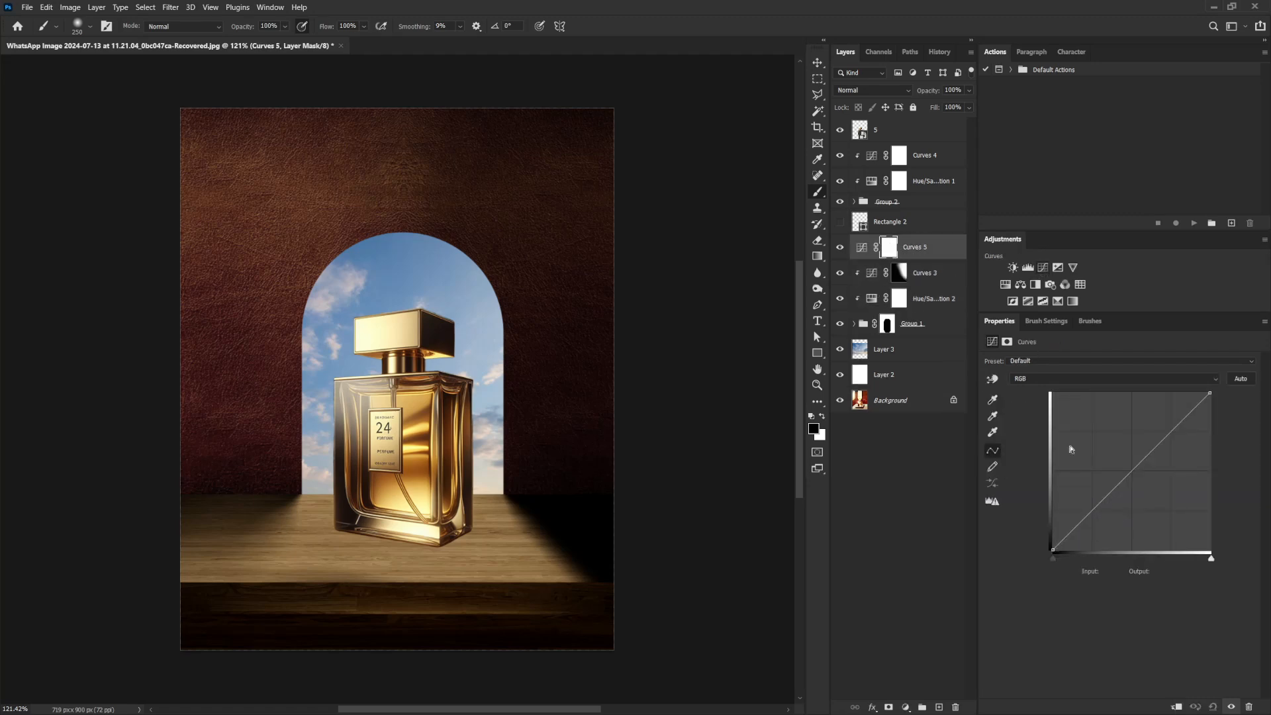
pyautogui.click(1176, 707)
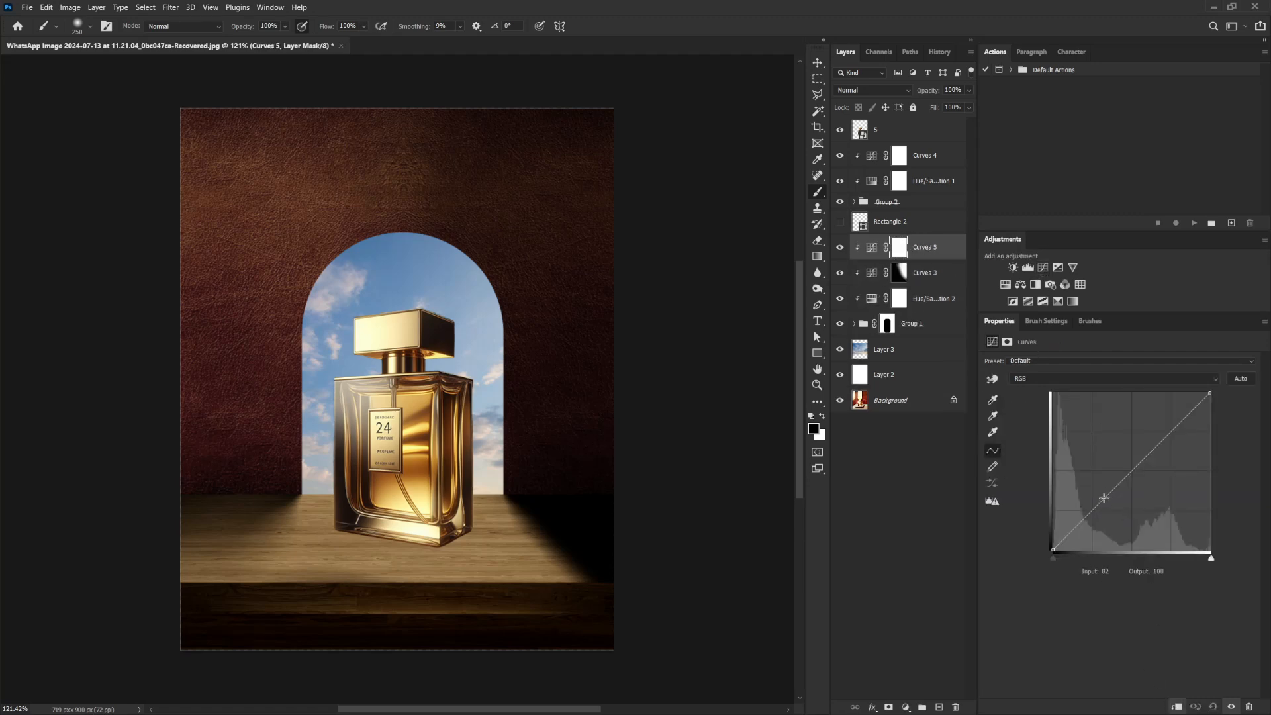
pyautogui.moveTo(1101, 501); pyautogui.dragTo(1100, 506)
pyautogui.moveTo(1146, 460); pyautogui.dragTo(1146, 447)
pyautogui.moveTo(1100, 507); pyautogui.dragTo(1101, 507)
pyautogui.moveTo(1153, 446); pyautogui.dragTo(1156, 439)
pyautogui.click(914, 273)
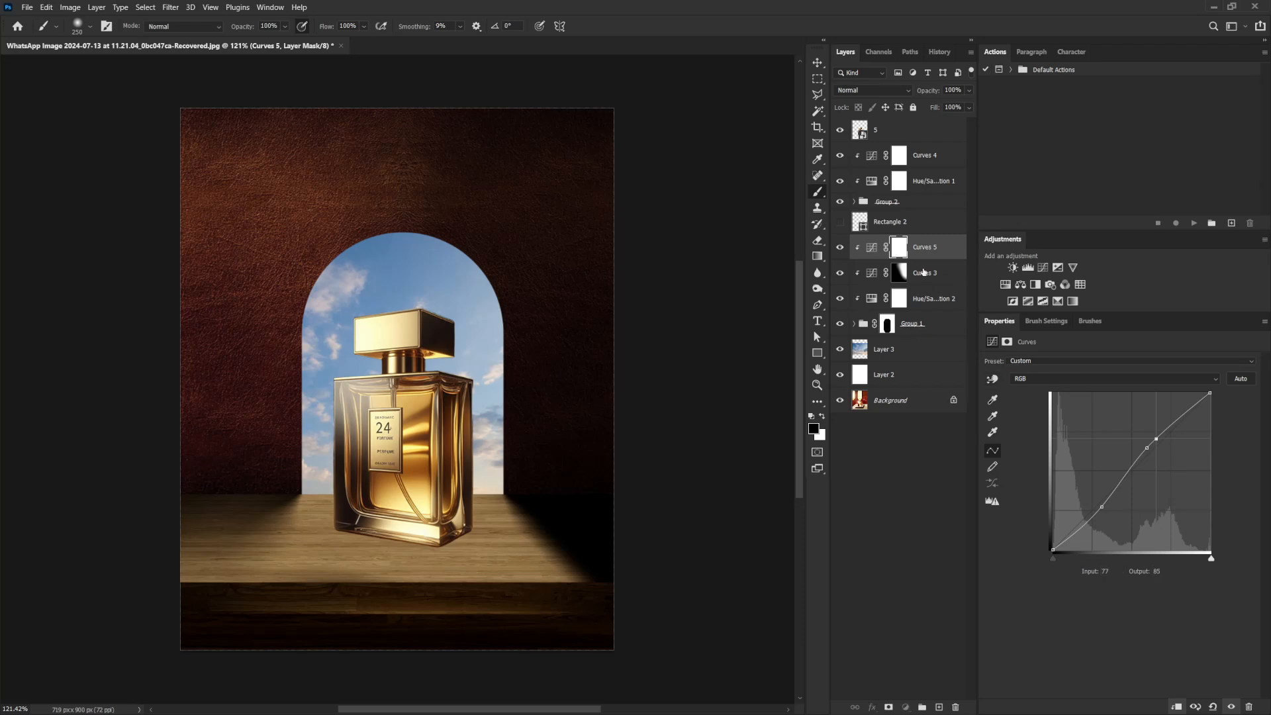
# Darken the masked side of the leather wall by moving the Curves 3 midpoint to input 122, output 73.
pyautogui.moveTo(1134, 507); pyautogui.dragTo(1132, 503)
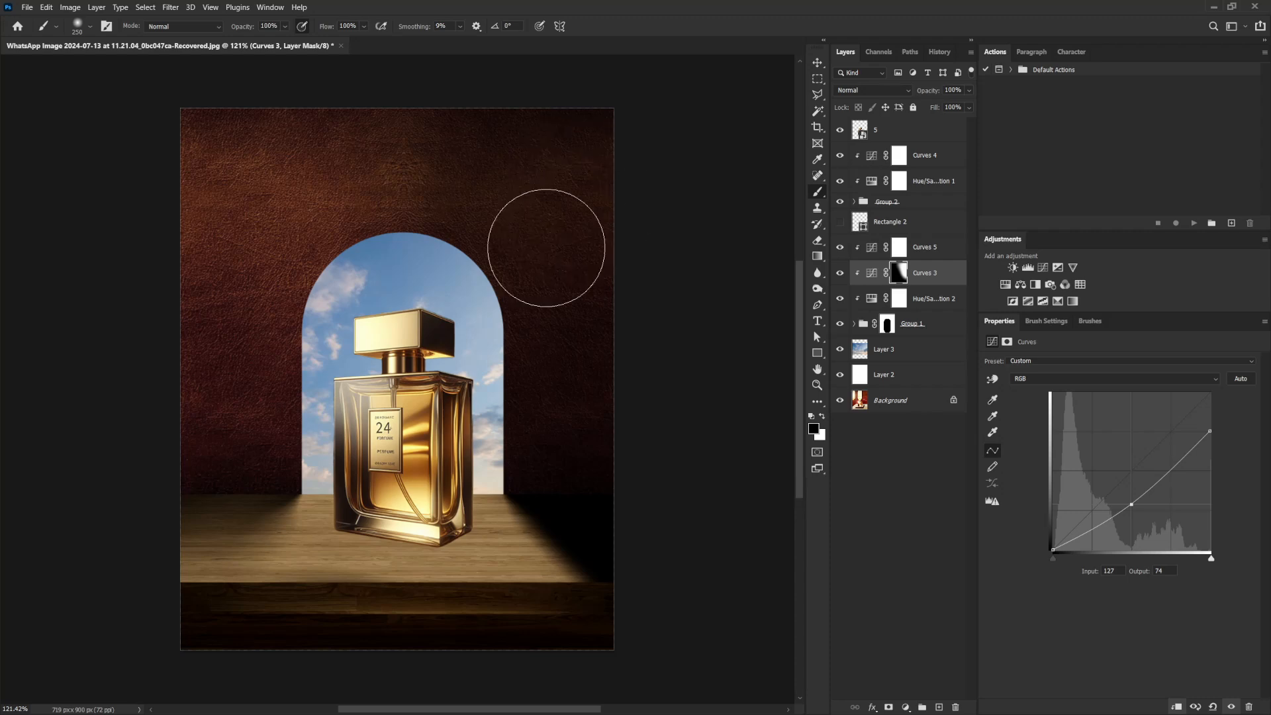
pyautogui.moveTo(1133, 507); pyautogui.dragTo(1131, 502)
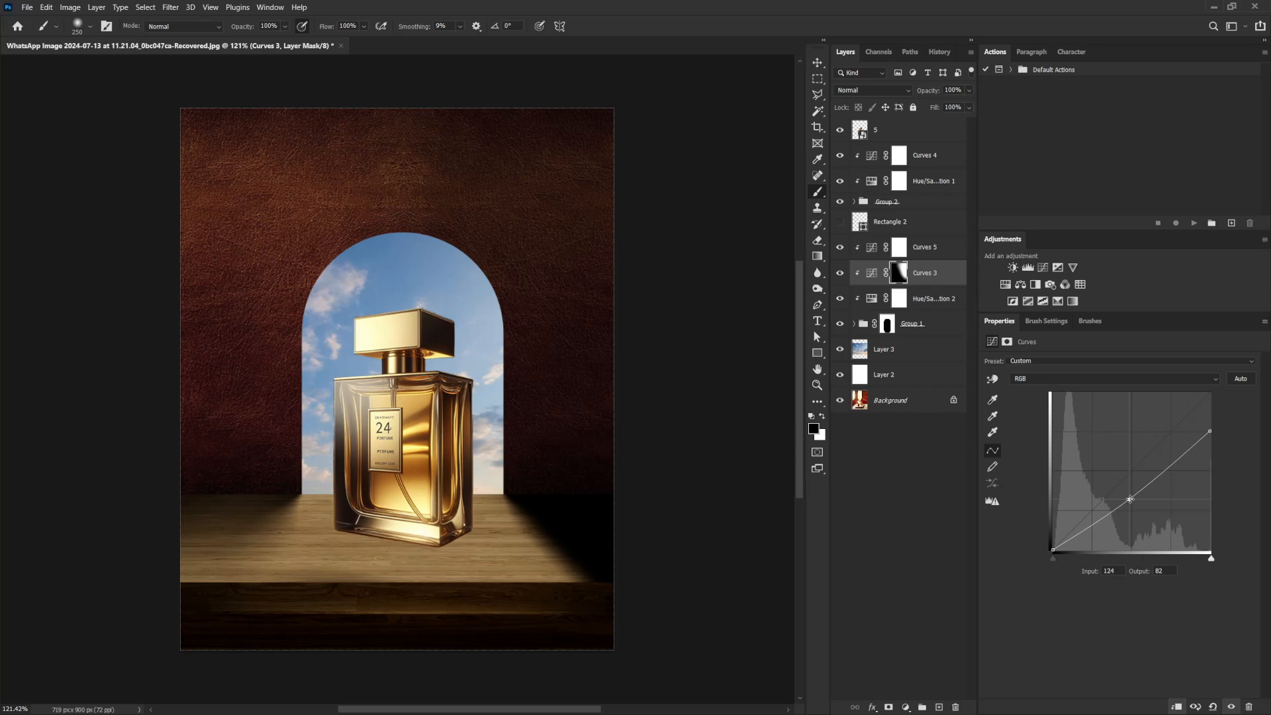
pyautogui.moveTo(1131, 493); pyautogui.dragTo(1129, 505)
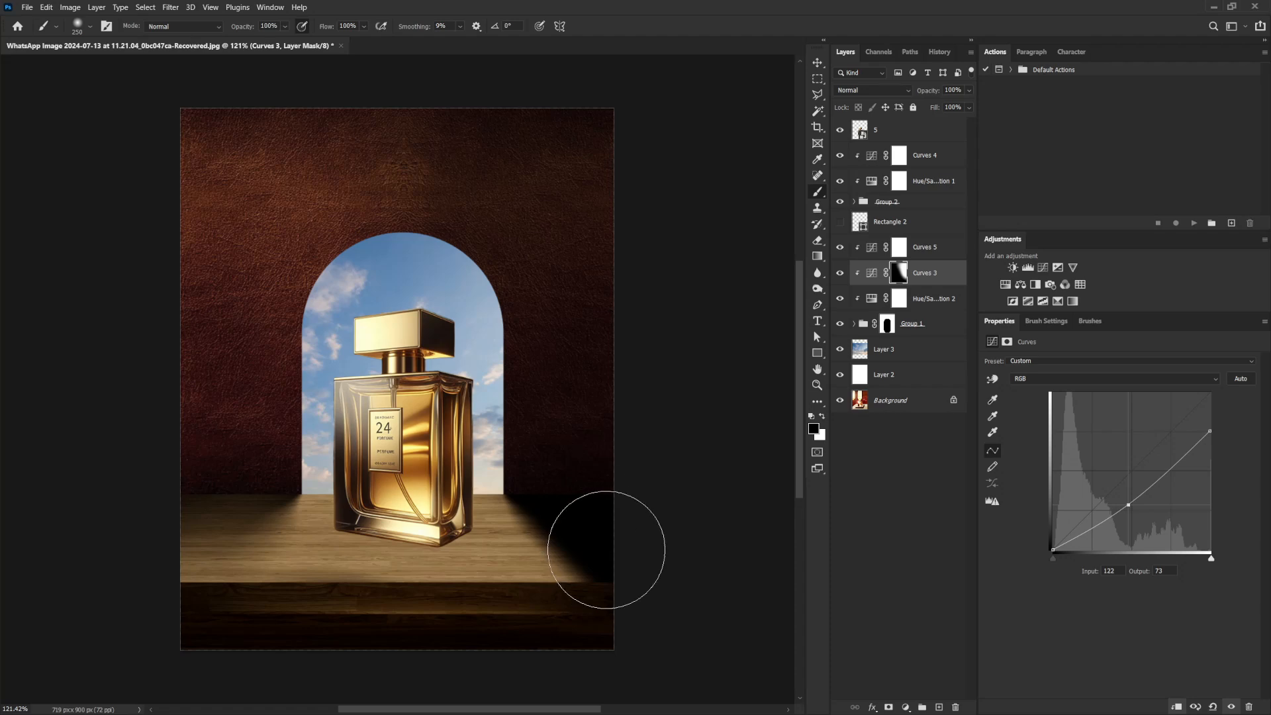
# Soften the tabletop shadows by reducing the opacity of Layer 7 to 61% and of Layer 8 to 7%.
pyautogui.click(928, 247)
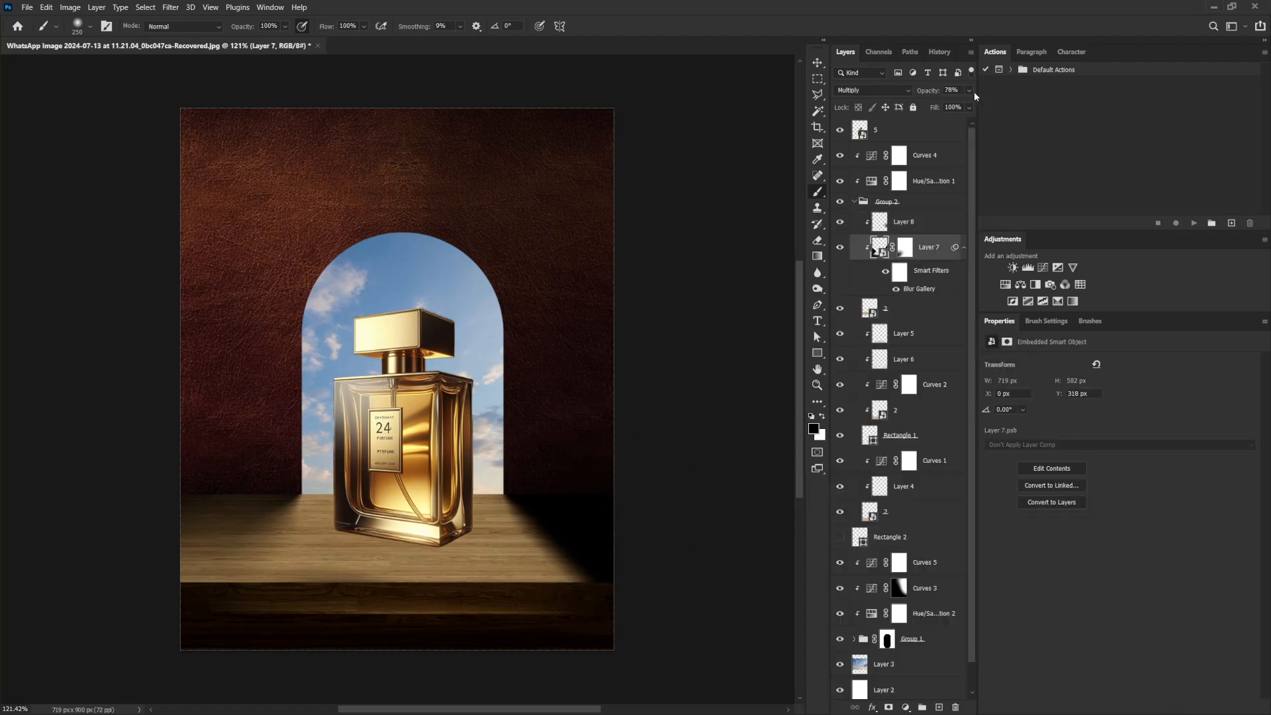
pyautogui.click(970, 90)
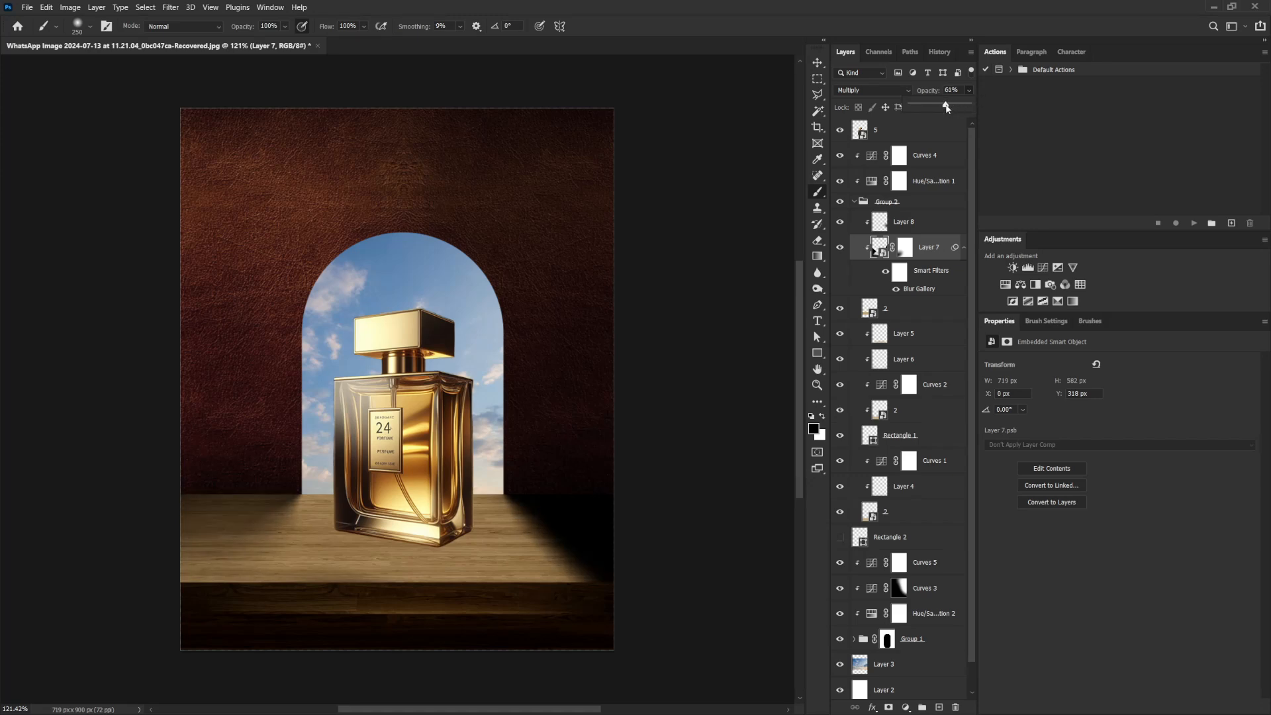
pyautogui.click(924, 230)
pyautogui.click(840, 223)
pyautogui.click(840, 223)
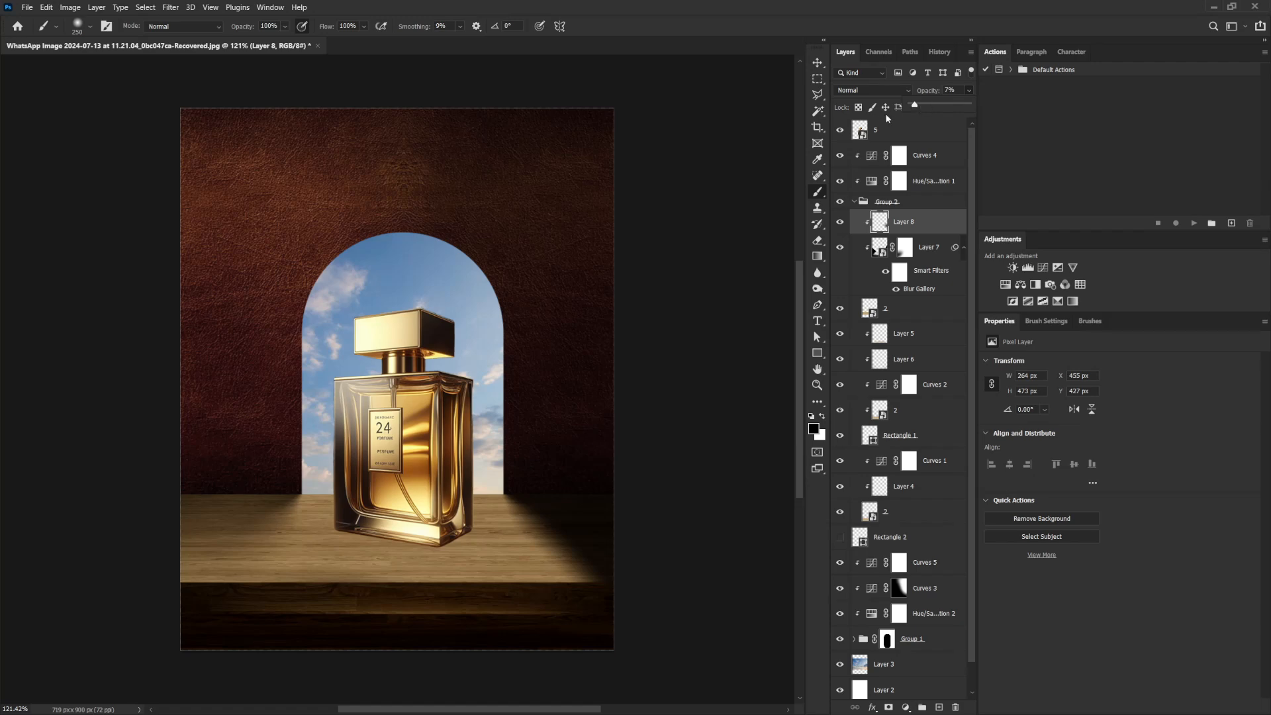
# Enlarge the sky image on Layer 3 to about 1252 × 613 px and reposition it behind the arch.
pyautogui.click(899, 670)
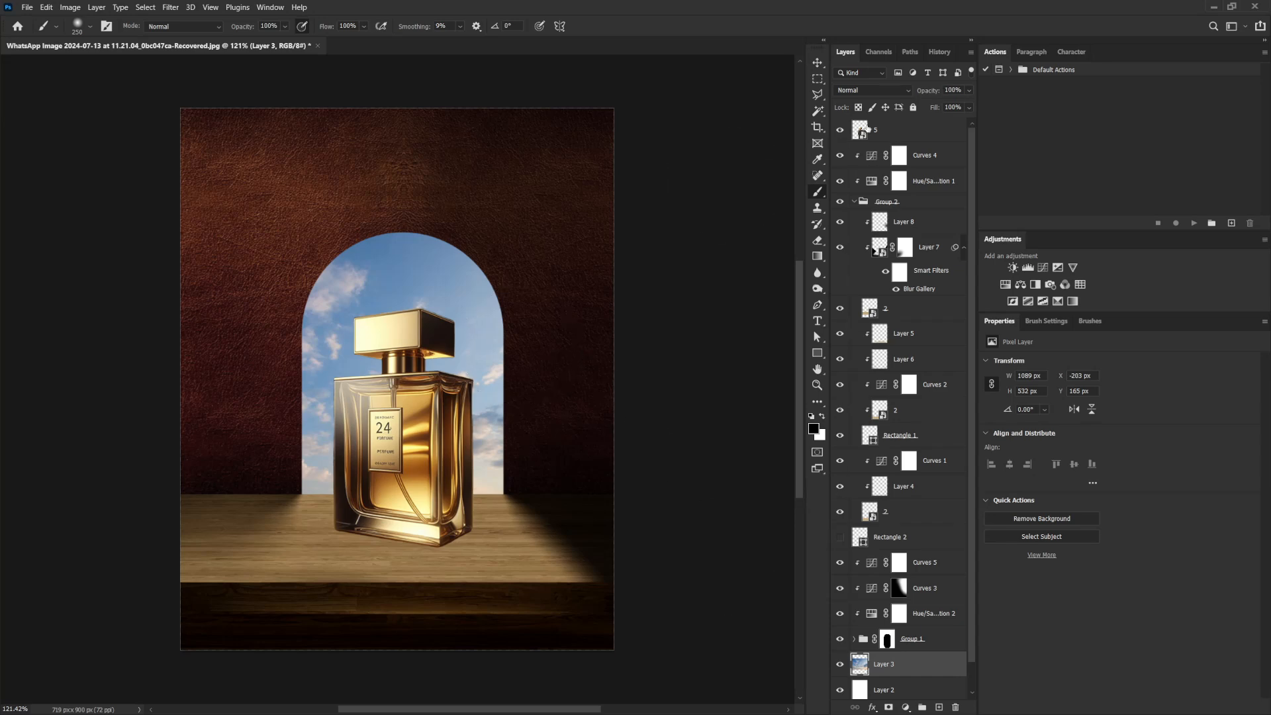
pyautogui.click(817, 63)
pyautogui.moveTo(553, 414); pyautogui.dragTo(537, 391)
pyautogui.hotkey('ctrl', 't')
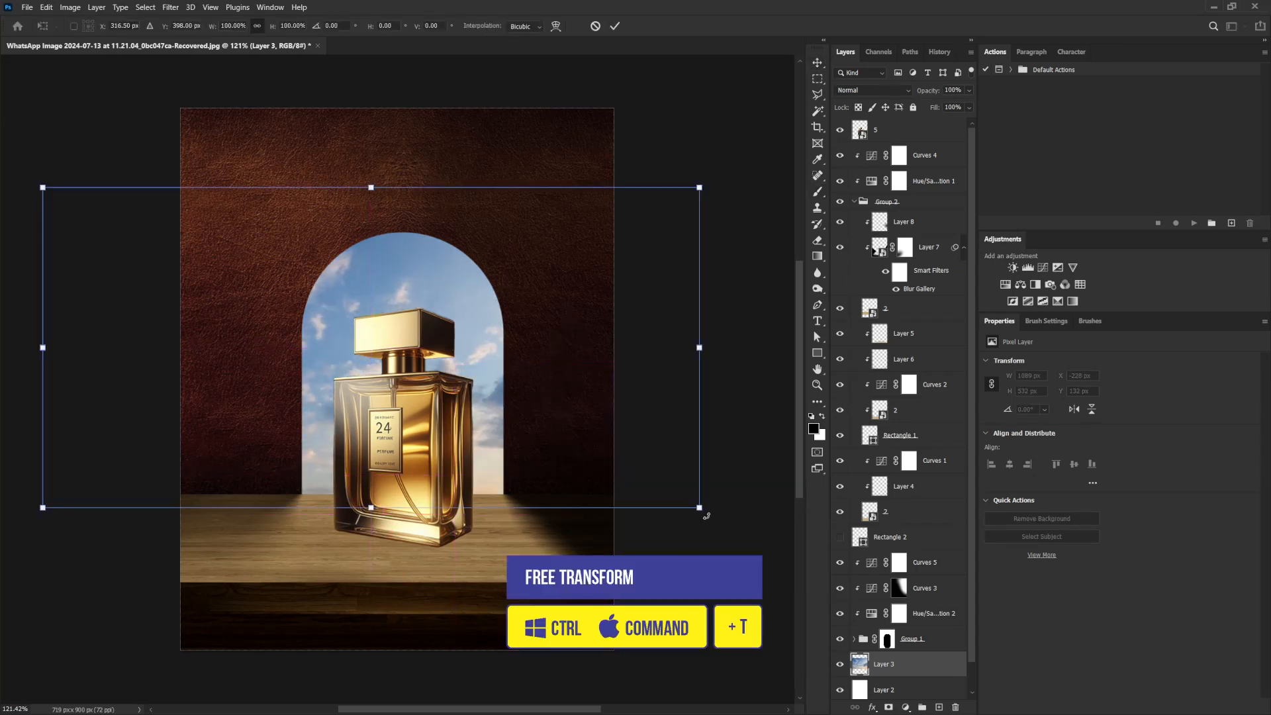
pyautogui.moveTo(702, 507); pyautogui.dragTo(749, 542)
pyautogui.moveTo(638, 436)
pyautogui.mouseDown()
pyautogui.moveTo(578, 409)
pyautogui.moveTo(630, 414)
pyautogui.mouseUp()
pyautogui.press('Return')
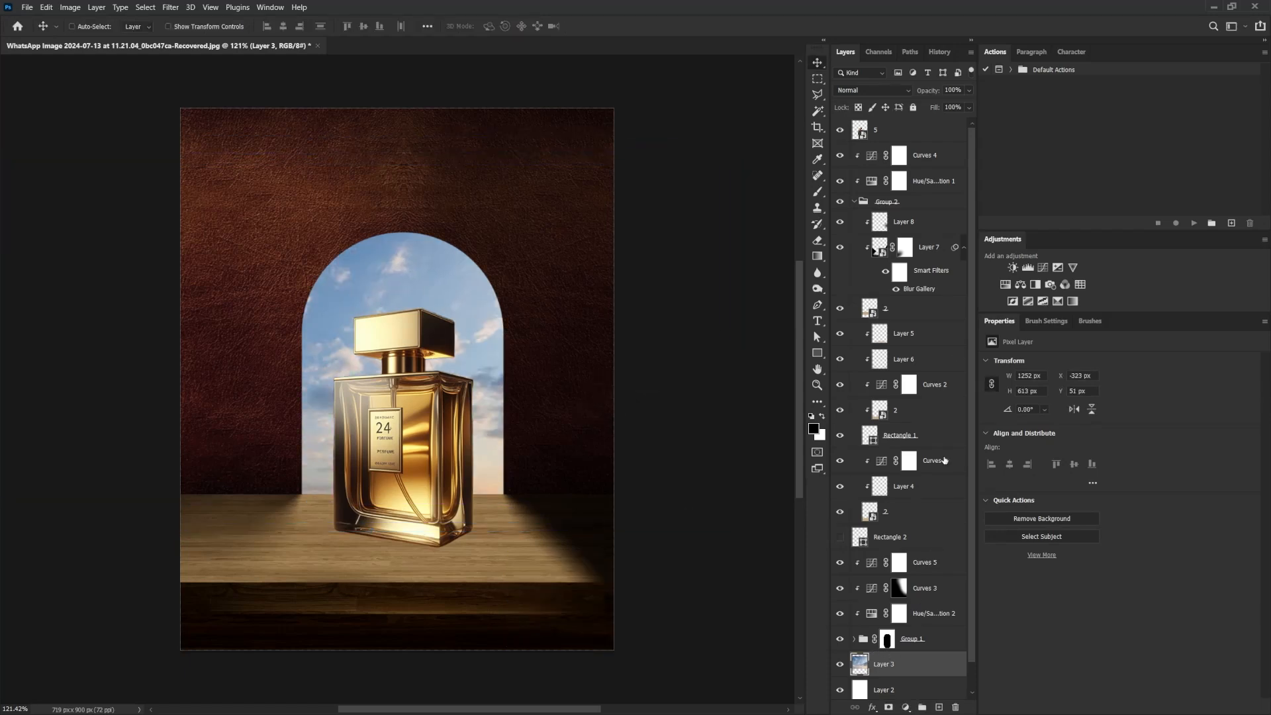
# Add a Levels adjustment above the sky layer and raise its black output level to fade the sky.
pyautogui.click(1028, 268)
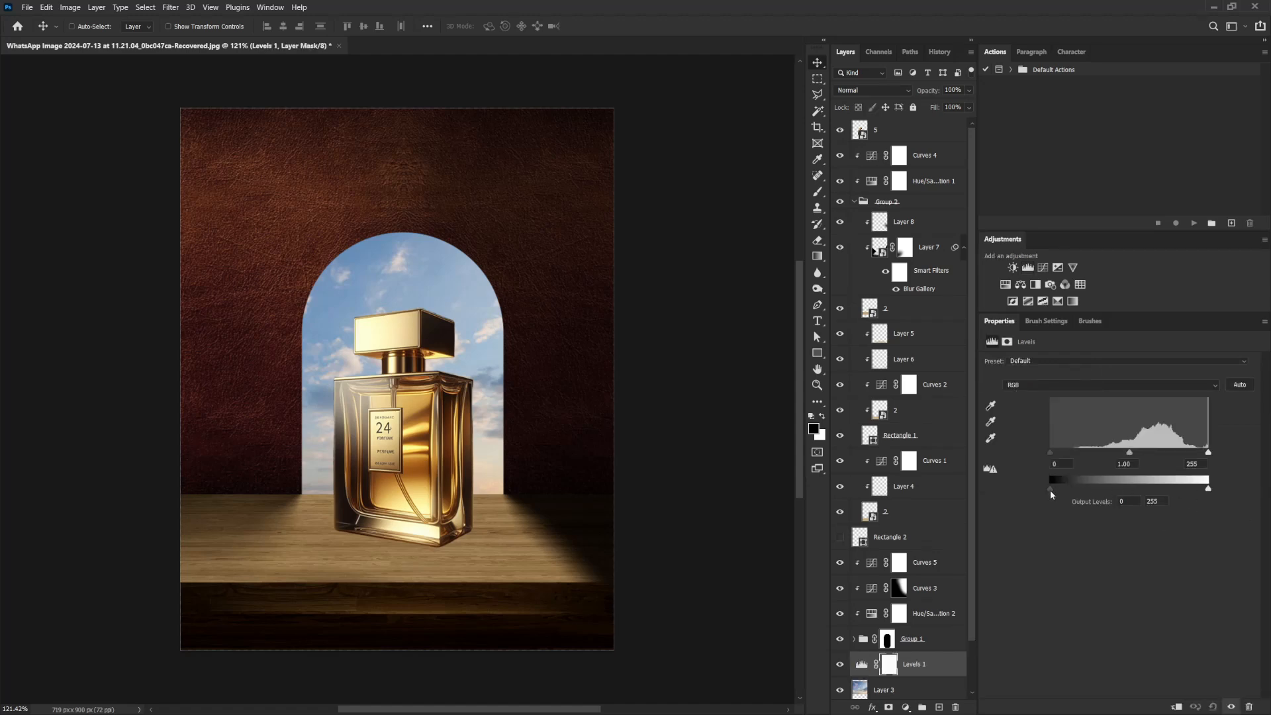
pyautogui.moveTo(1050, 488); pyautogui.dragTo(1091, 487)
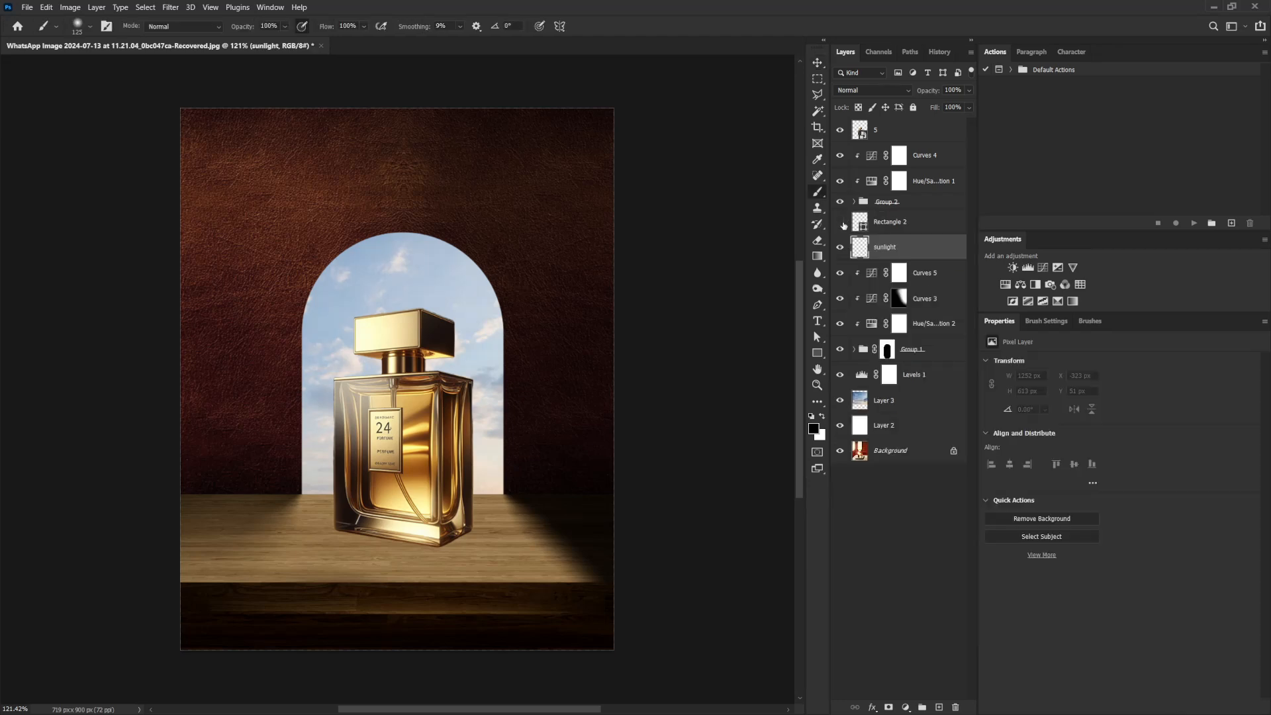
# Show the Rectangle 2 arch shape and fill it with white.
pyautogui.click(840, 222)
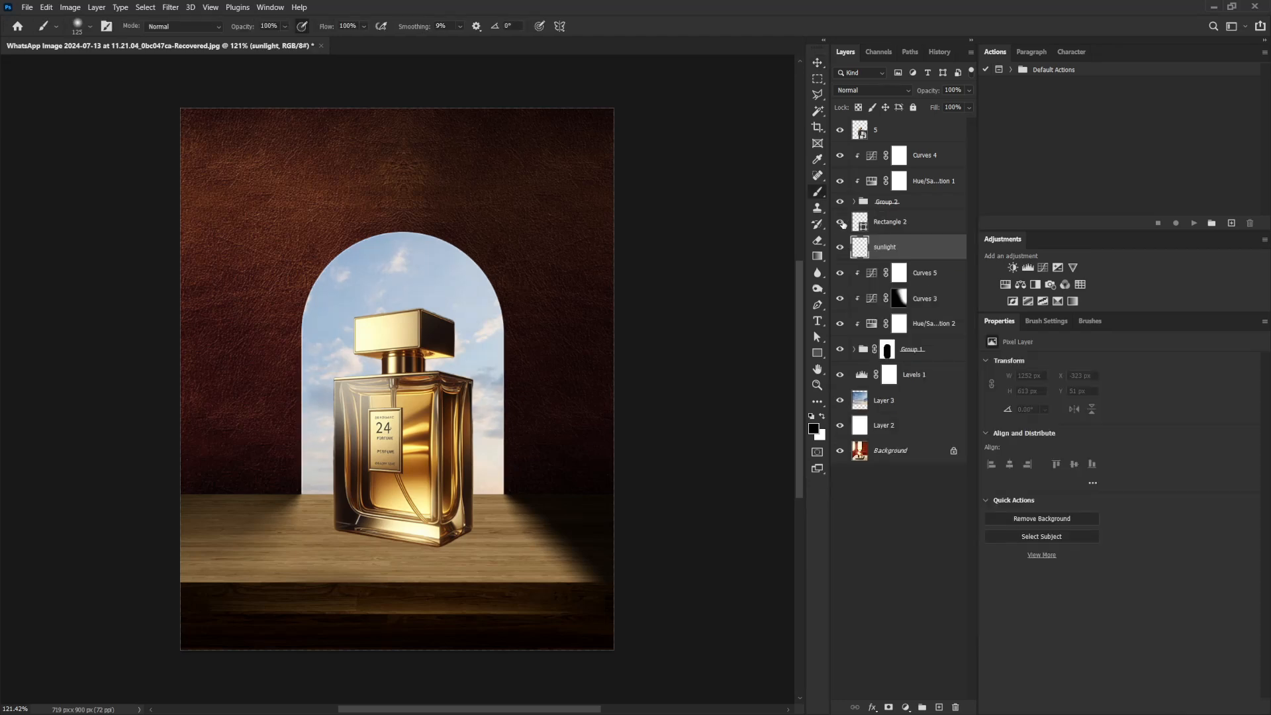
pyautogui.click(887, 221)
pyautogui.click(1024, 451)
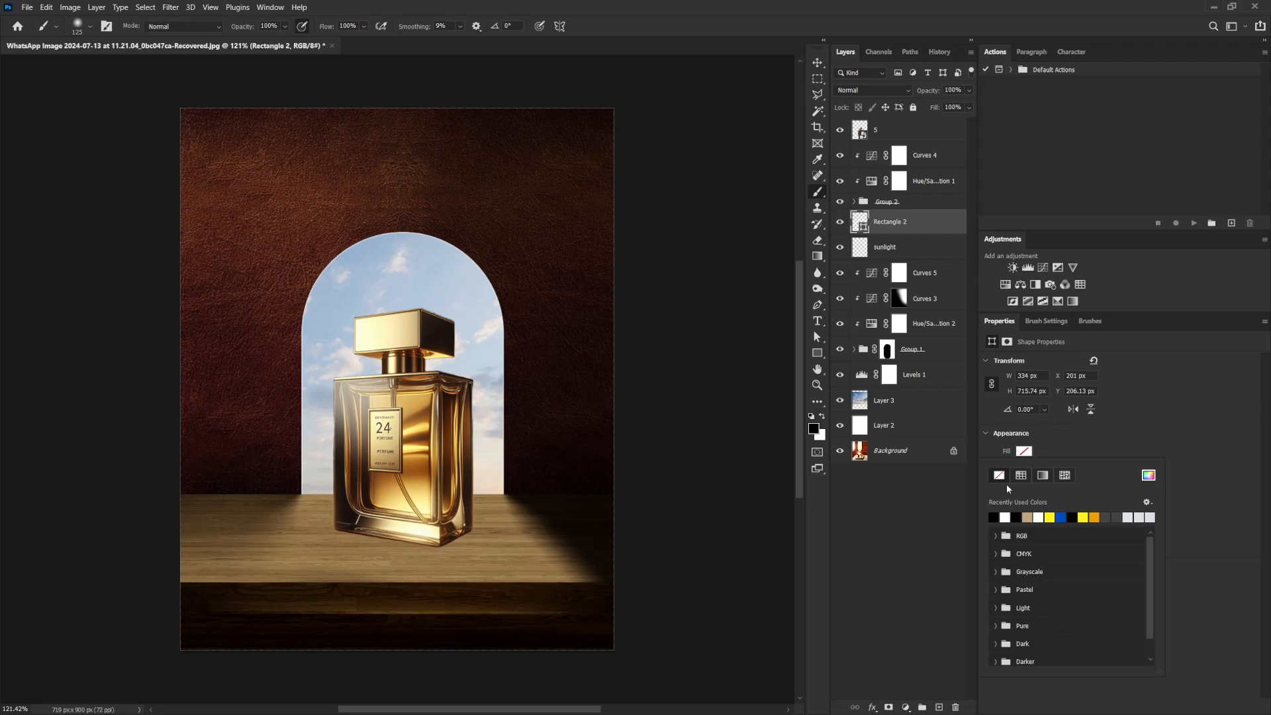
pyautogui.click(1005, 517)
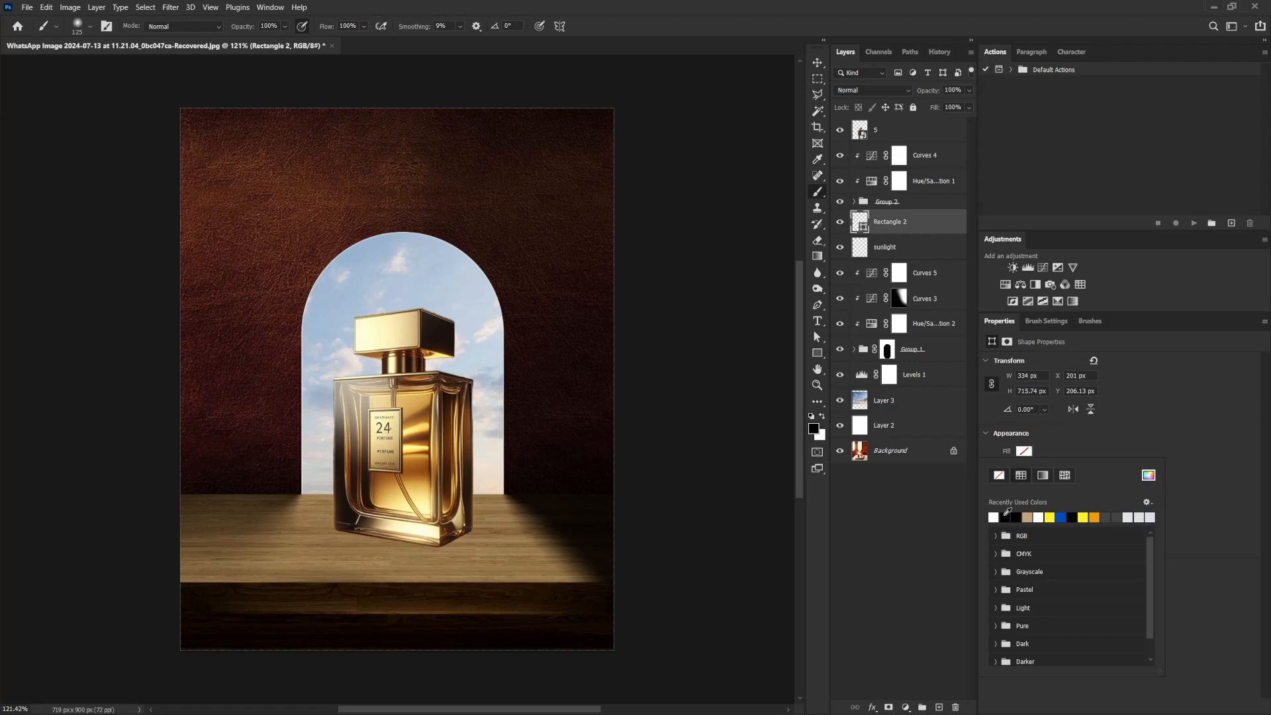
pyautogui.click(1073, 449)
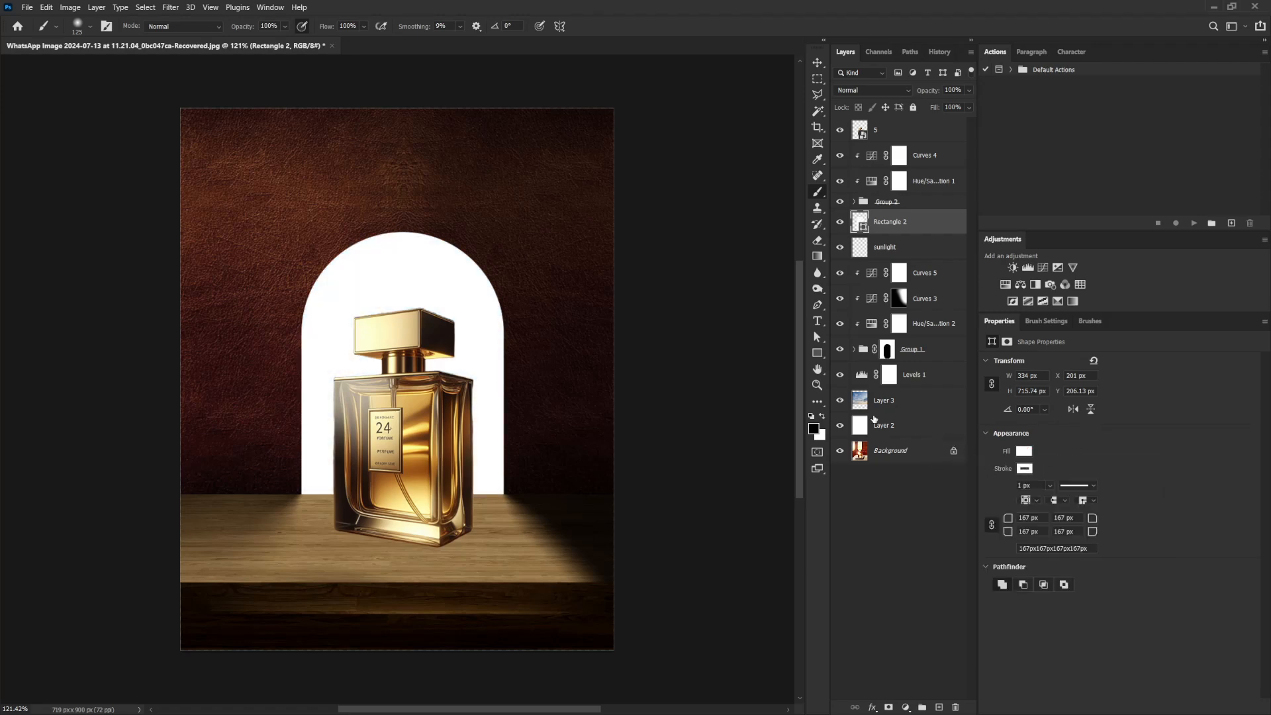
# Enlarge Rectangle 2 from its center to about 361 × 773 px and delete the empty sunlight layer below it.
pyautogui.hotkey('ctrl', 't')
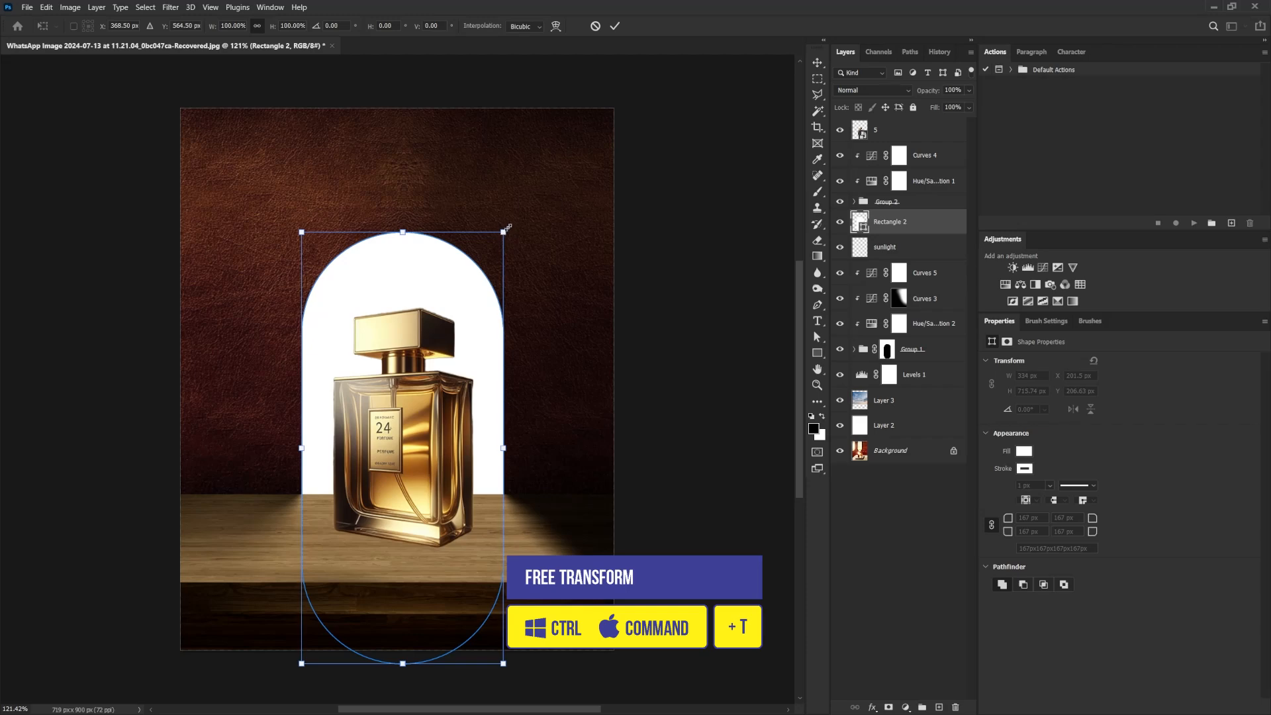
pyautogui.moveTo(508, 227); pyautogui.dragTo(515, 214)
pyautogui.press('Return')
pyautogui.press('b')
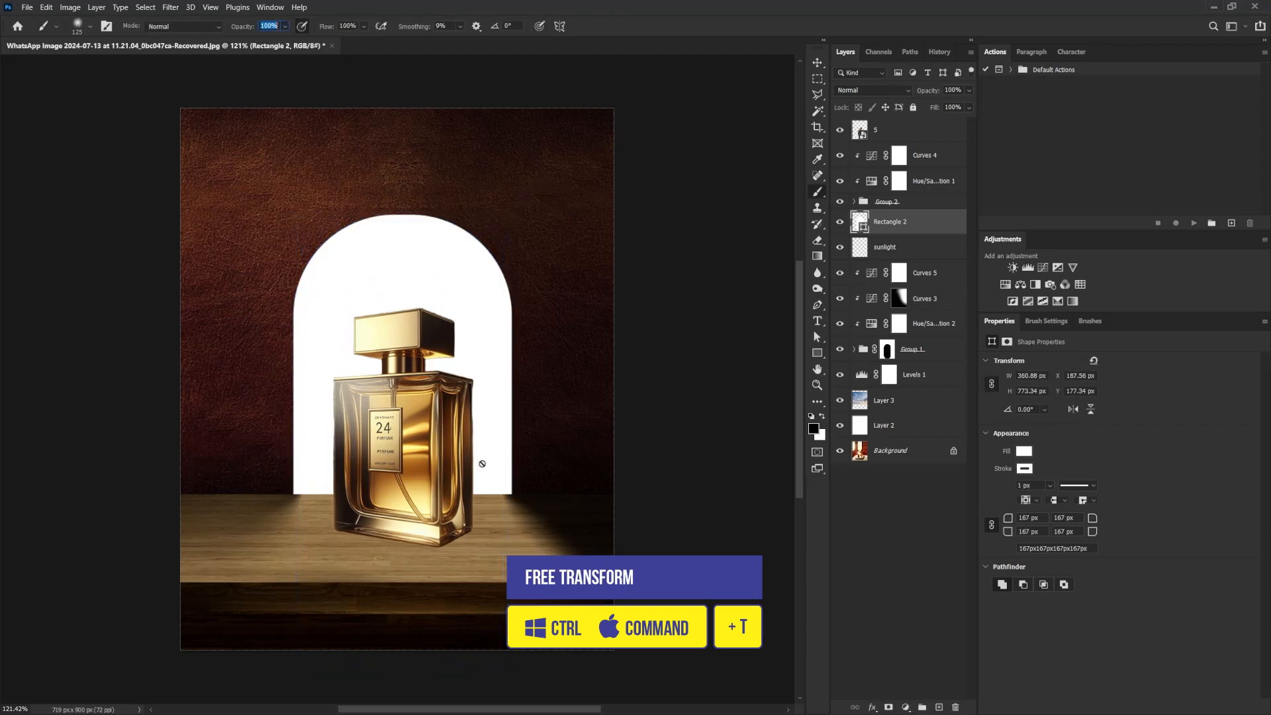
pyautogui.click(854, 246)
pyautogui.press('Delete')
# Duplicate Rectangle 2 and hide the copy.
pyautogui.click(900, 225)
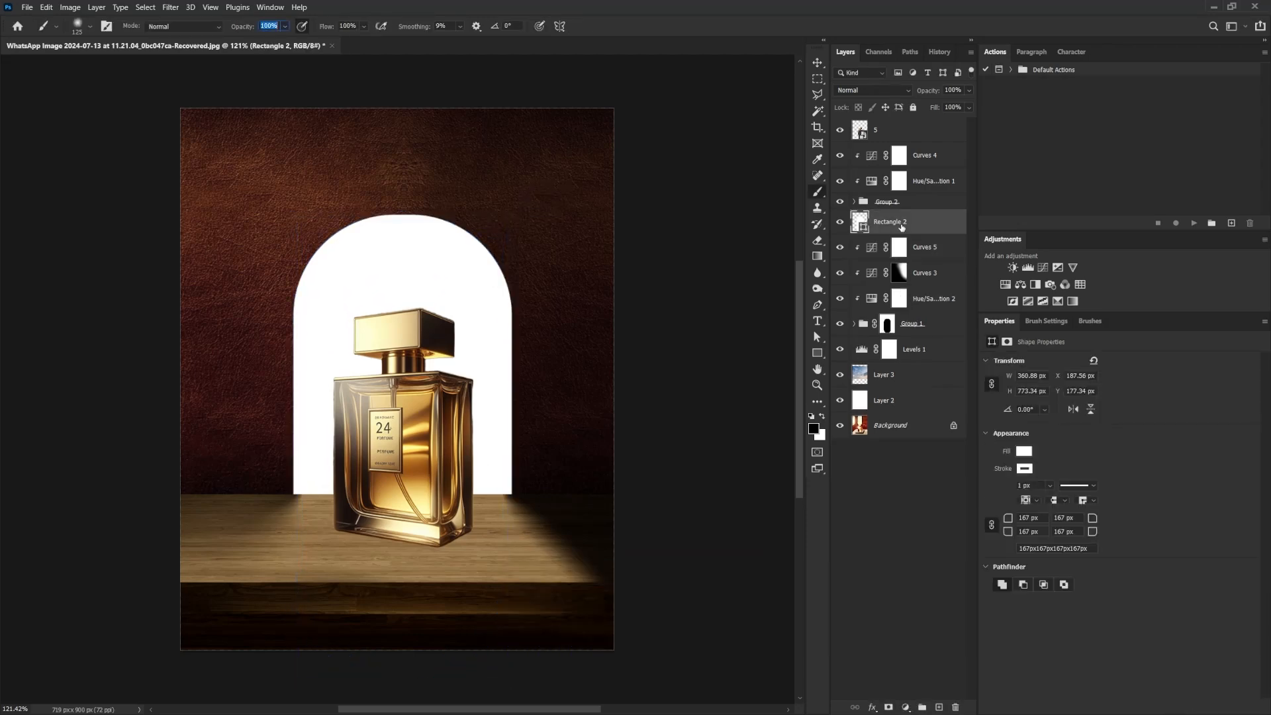
pyautogui.hotkey('ctrl', 'j')
pyautogui.click(840, 222)
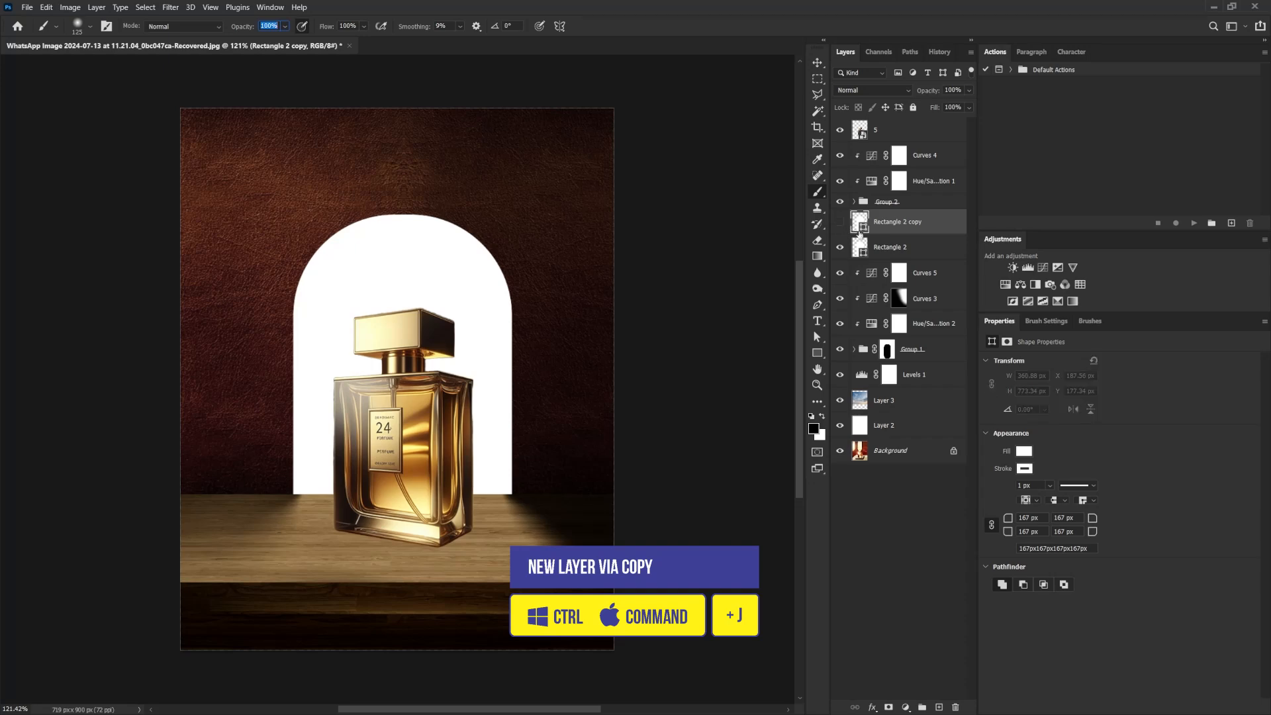
# Rename the original Rectangle 2 layer as sunlight and convert it to a Smart Object.
pyautogui.click(893, 249)
pyautogui.doubleClick(893, 248)
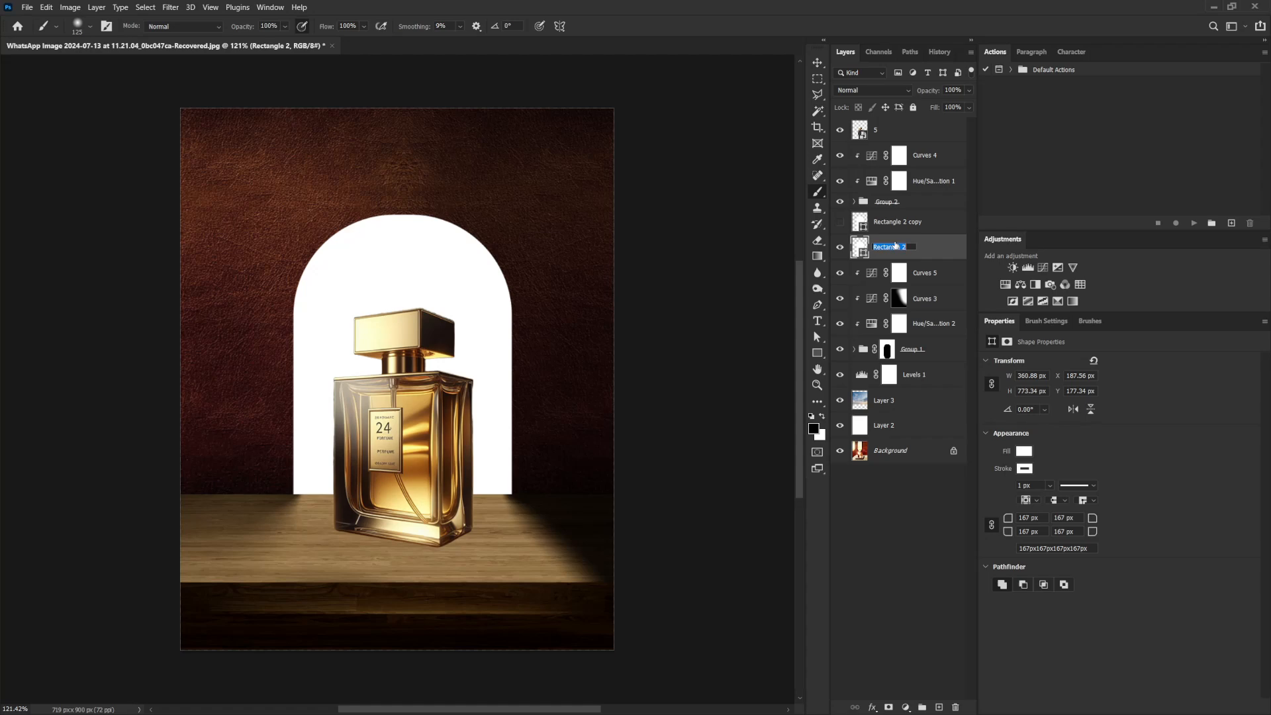
pyautogui.write('sunlight')
pyautogui.press('Return')
pyautogui.rightClick(904, 251)
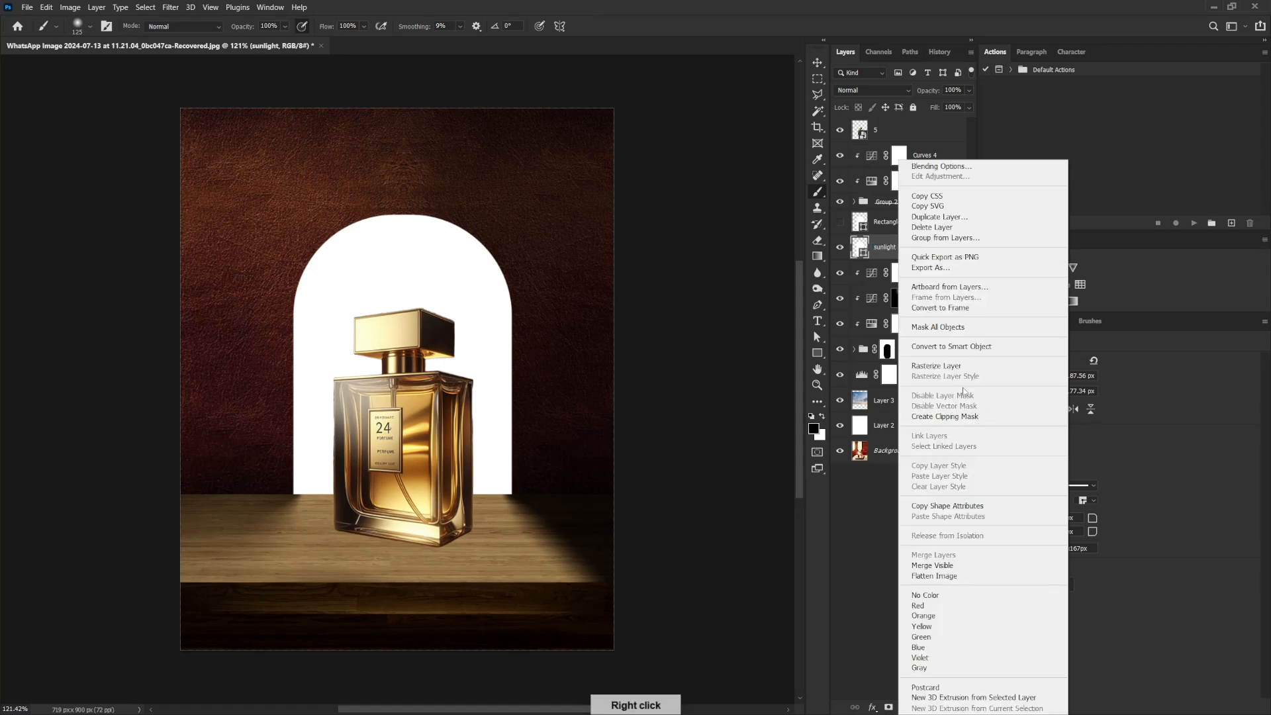
pyautogui.click(973, 346)
# Apply a Gaussian Blur with an 18-pixel radius to the sunlight layer.
pyautogui.click(170, 7)
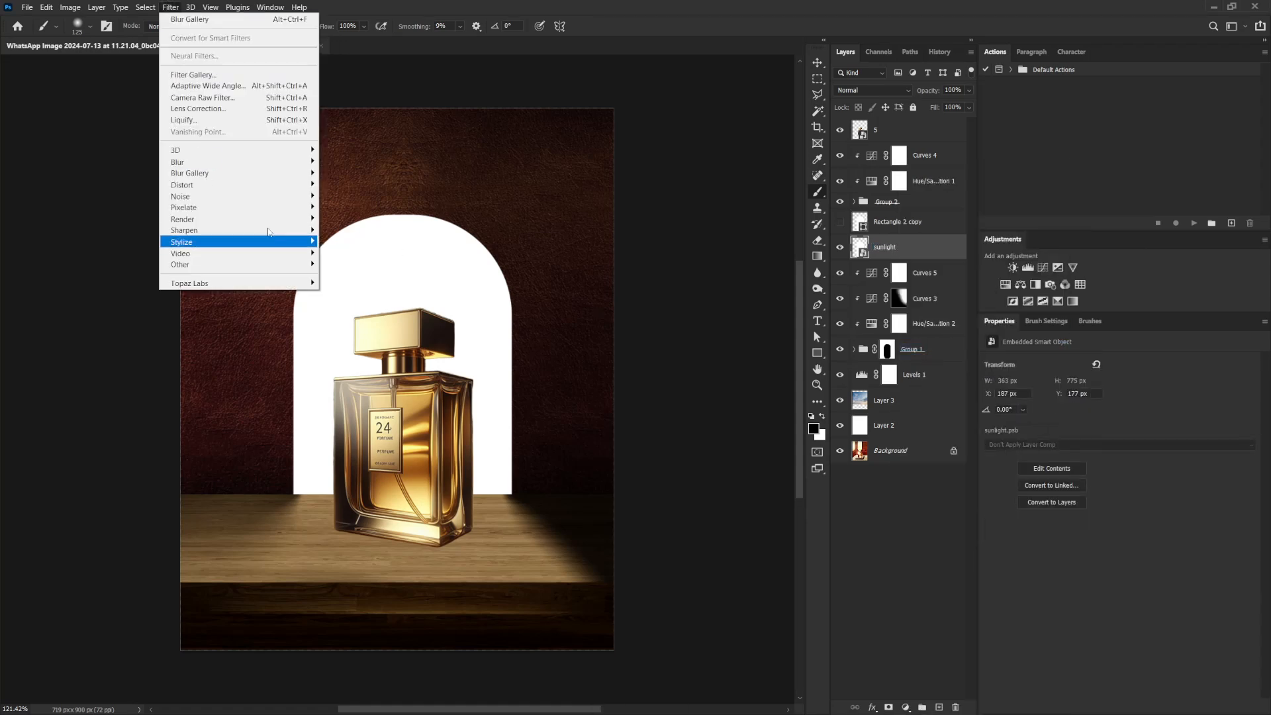
pyautogui.moveTo(271, 164)
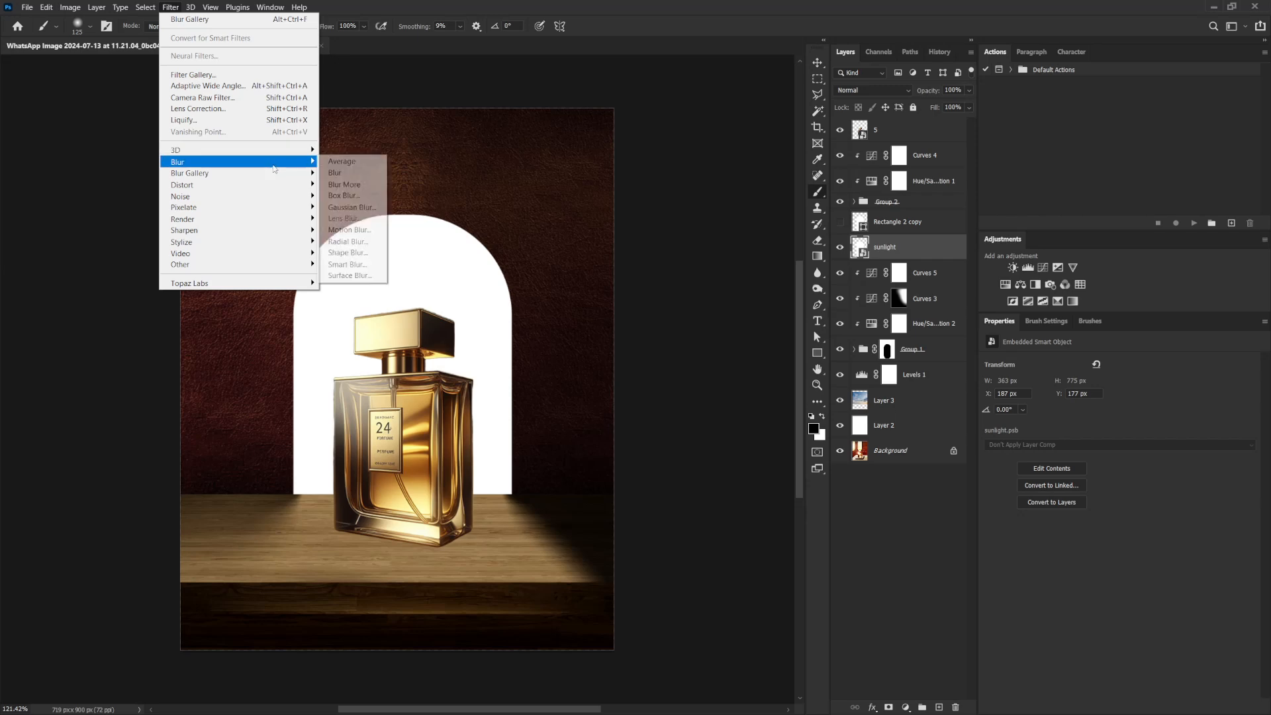
pyautogui.click(351, 207)
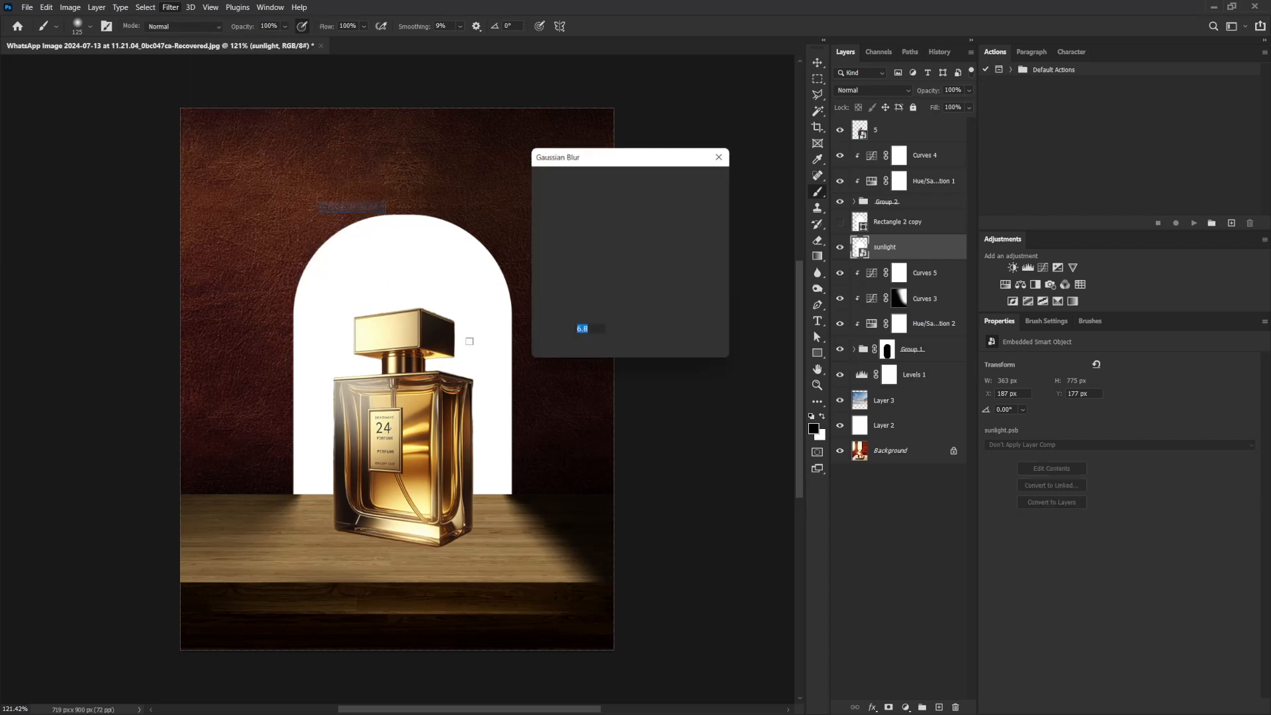
pyautogui.moveTo(583, 349); pyautogui.dragTo(594, 351)
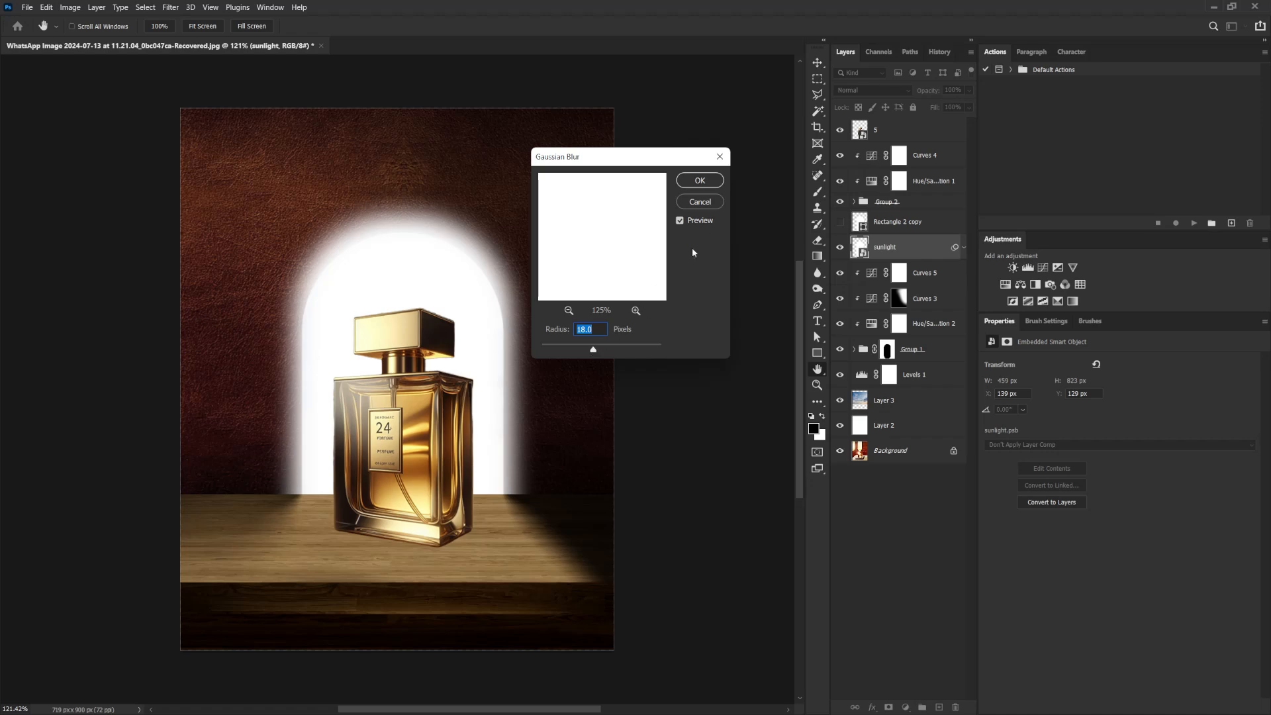
pyautogui.click(706, 182)
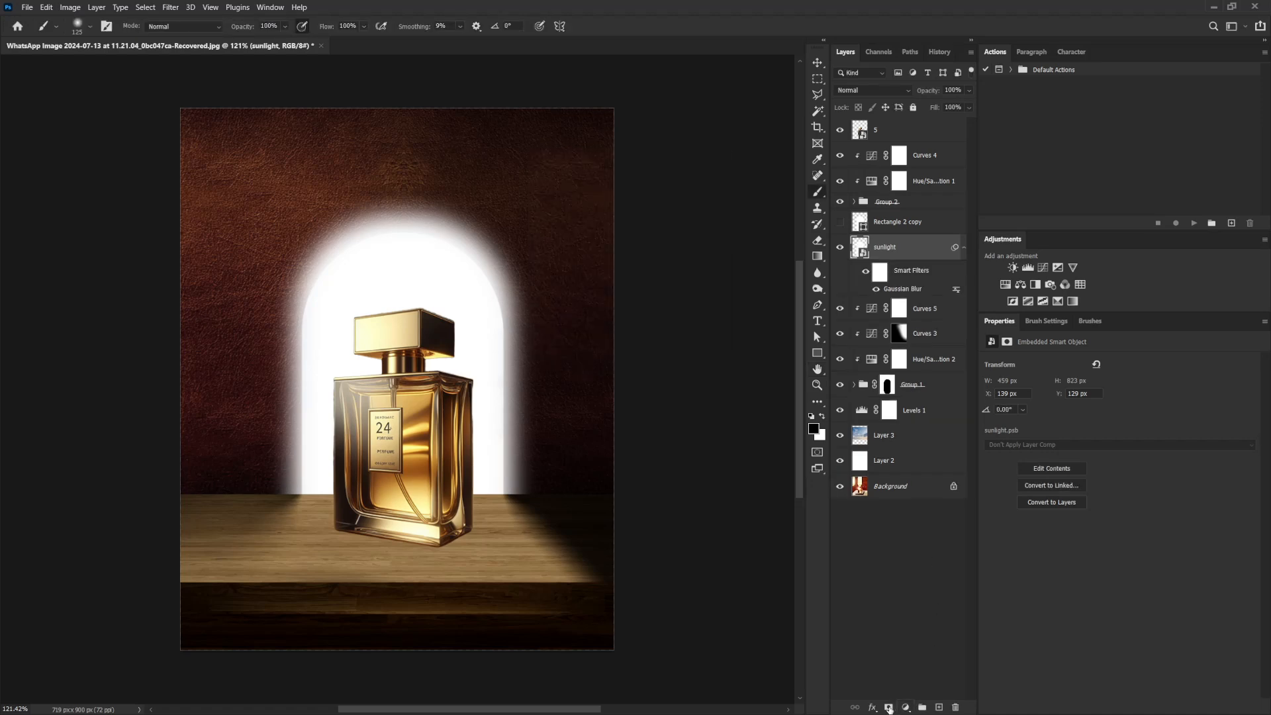
# Add a layer mask to the sunlight layer and render Clouds into it.
pyautogui.click(889, 708)
pyautogui.click(170, 7)
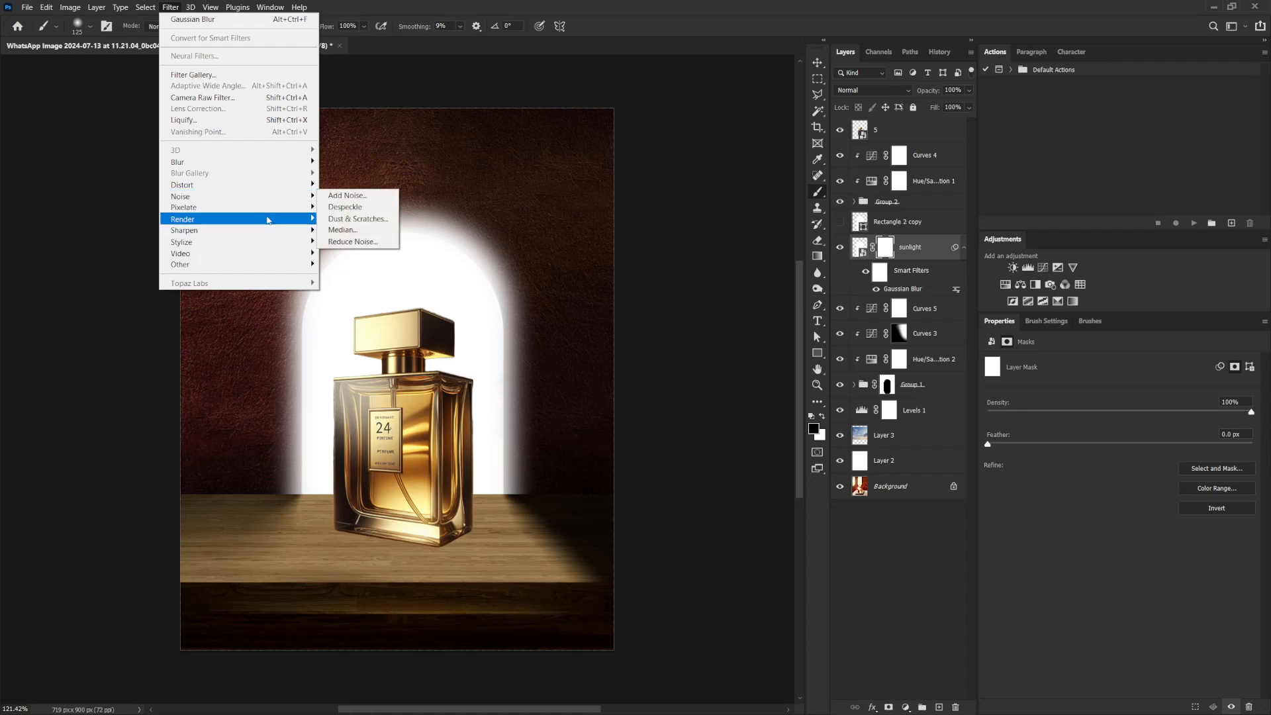
pyautogui.moveTo(269, 221)
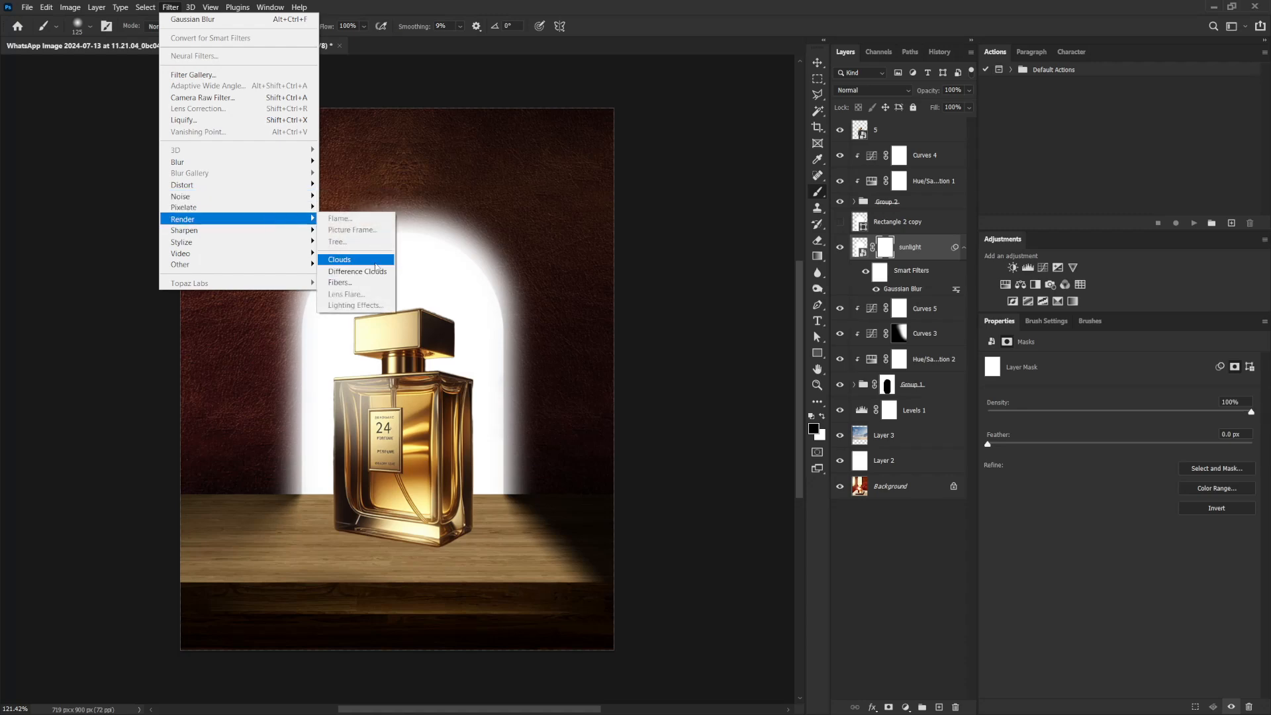
pyautogui.click(348, 260)
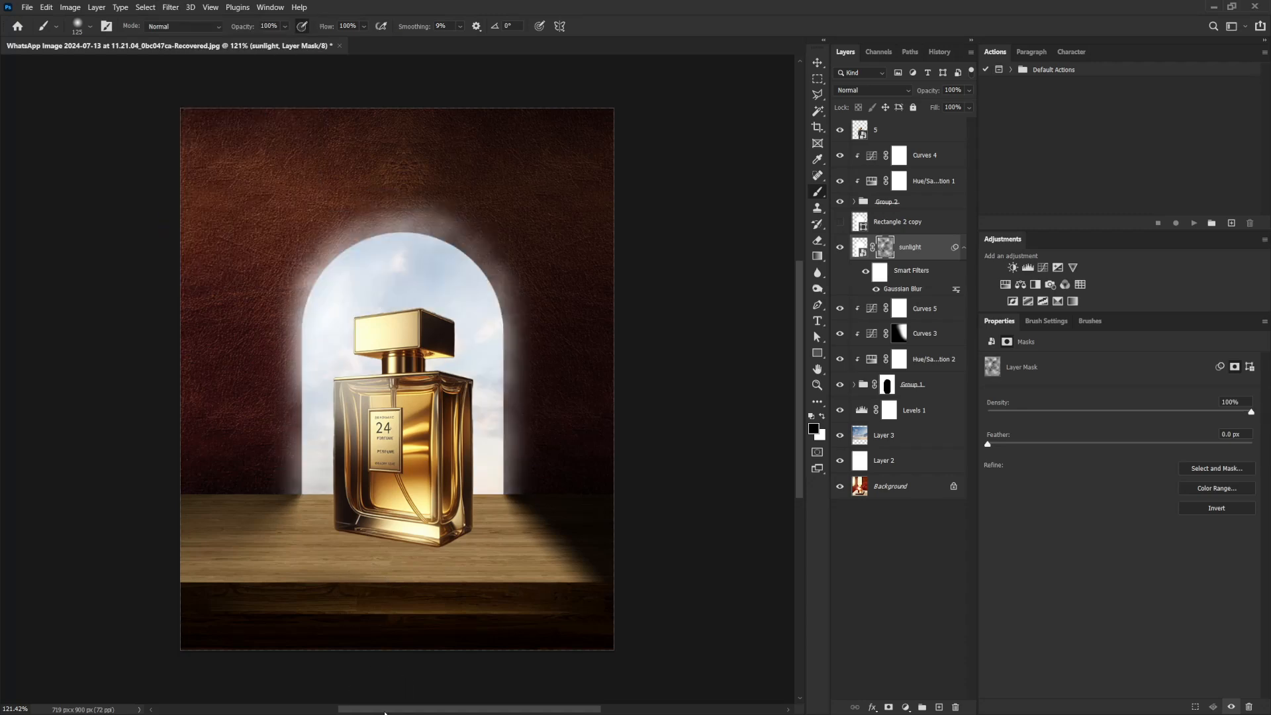
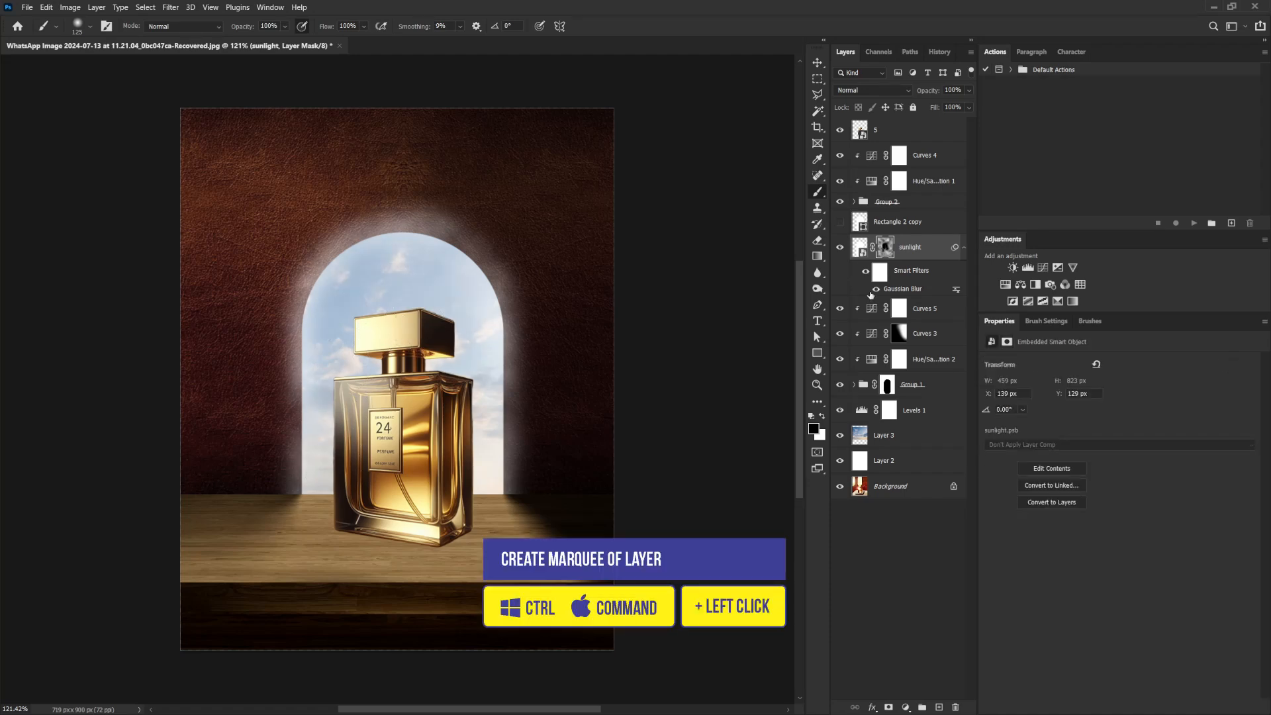
# Select the arch opening by inverting the Group 1 mask selection and paint black inside it on the sunlight mask with a 250-pixel brush, ending deselected.
pyautogui.keyDown('ctrl'); pyautogui.click(887, 387); pyautogui.keyUp('ctrl')
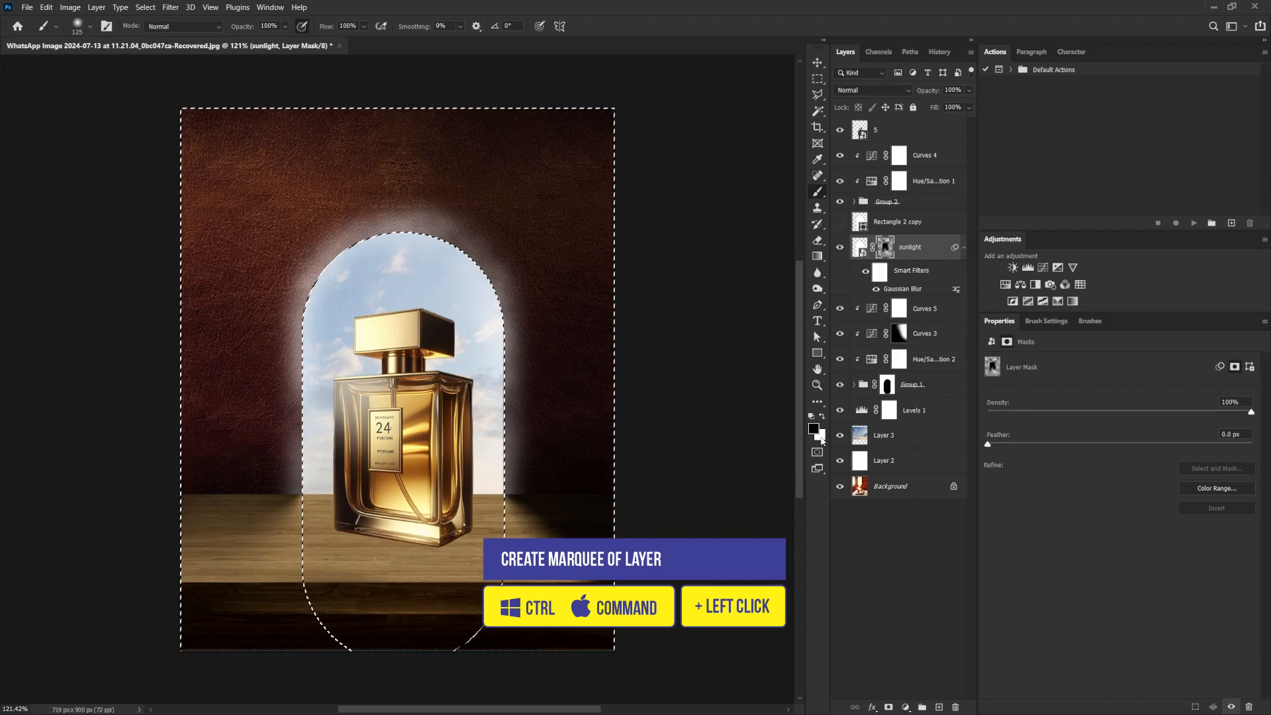
pyautogui.hotkey('ctrl', 'shift', 'i')
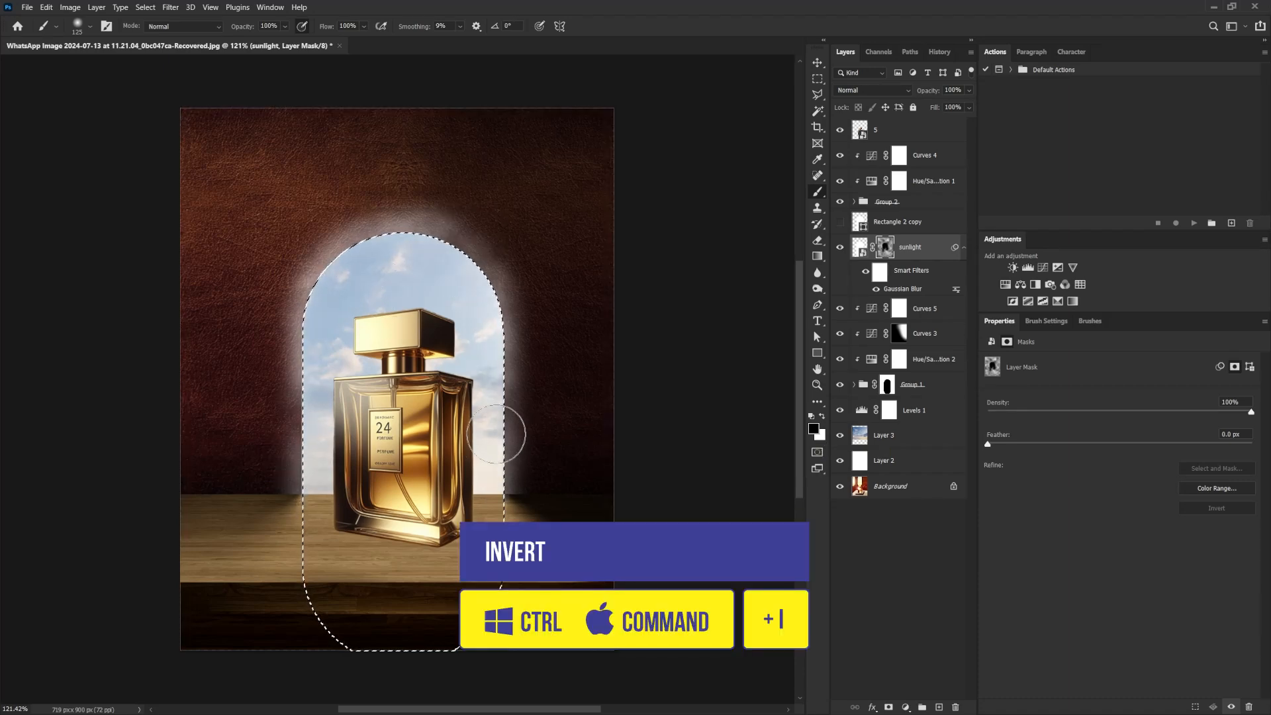
pyautogui.press(']')
pyautogui.press(']')
pyautogui.press(']')
pyautogui.press(']')
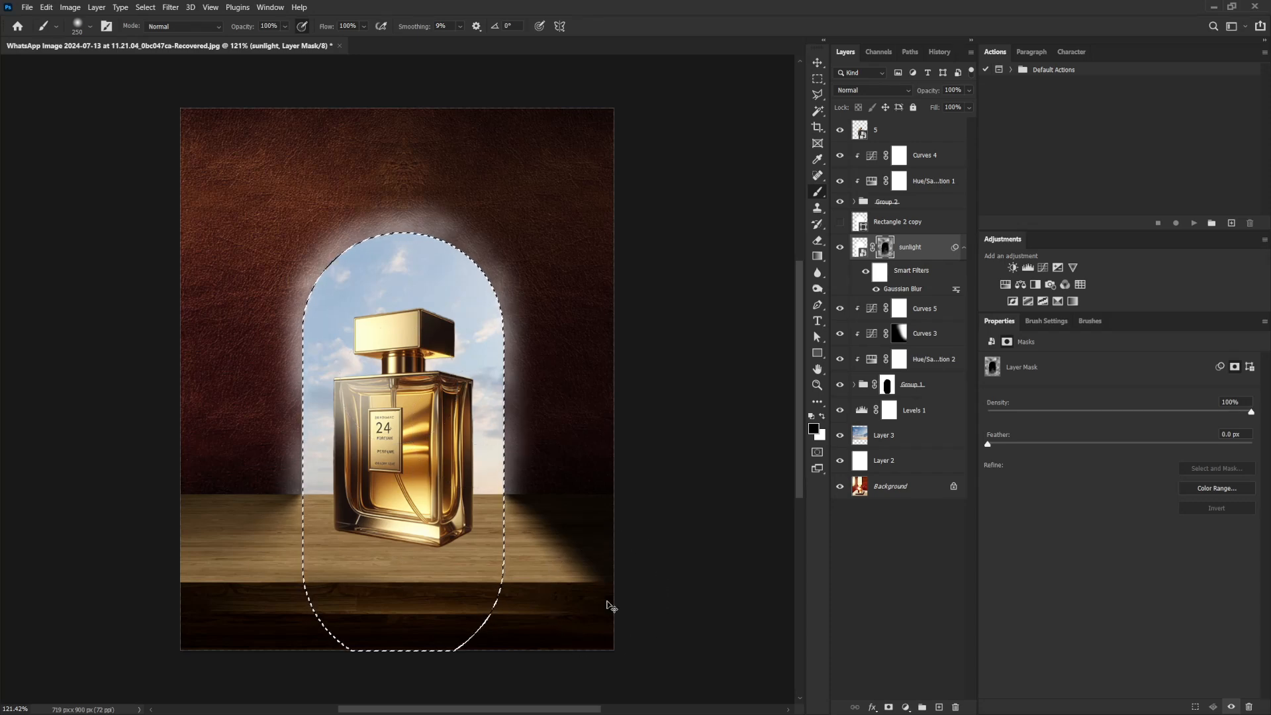
pyautogui.hotkey('ctrl', 'd')
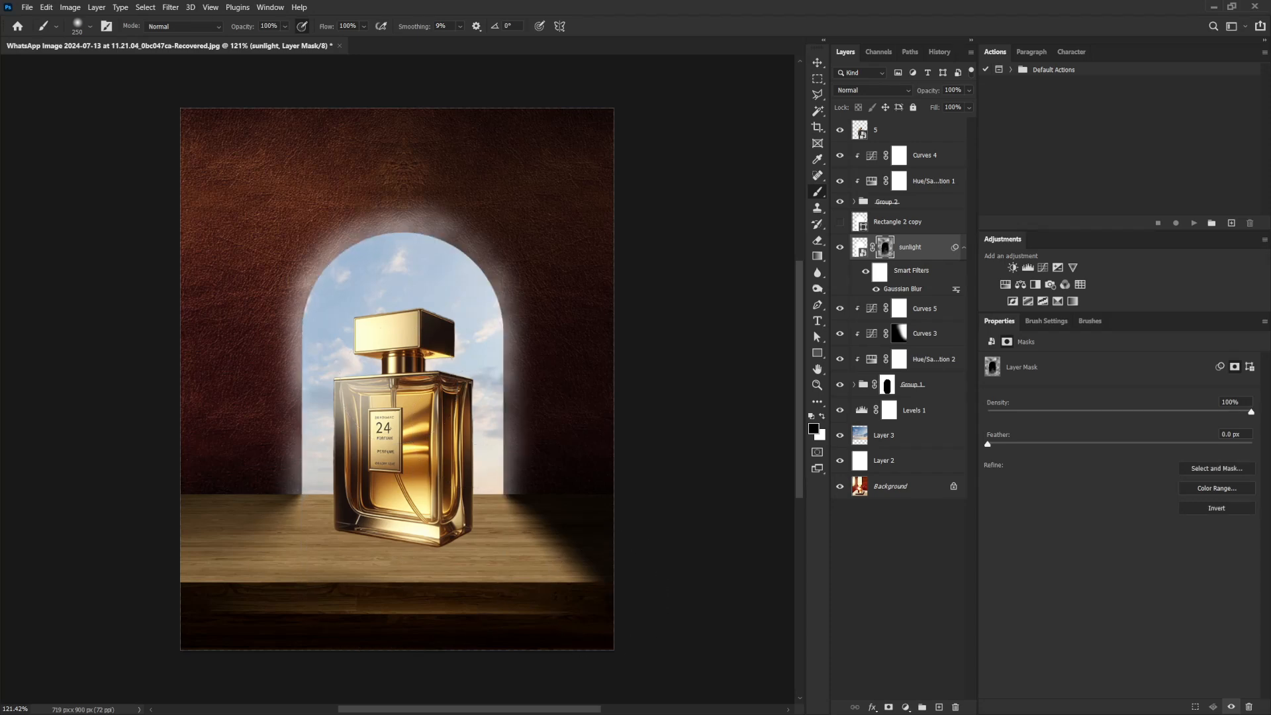
pyautogui.moveTo(582, 346); pyautogui.dragTo(552, 379)
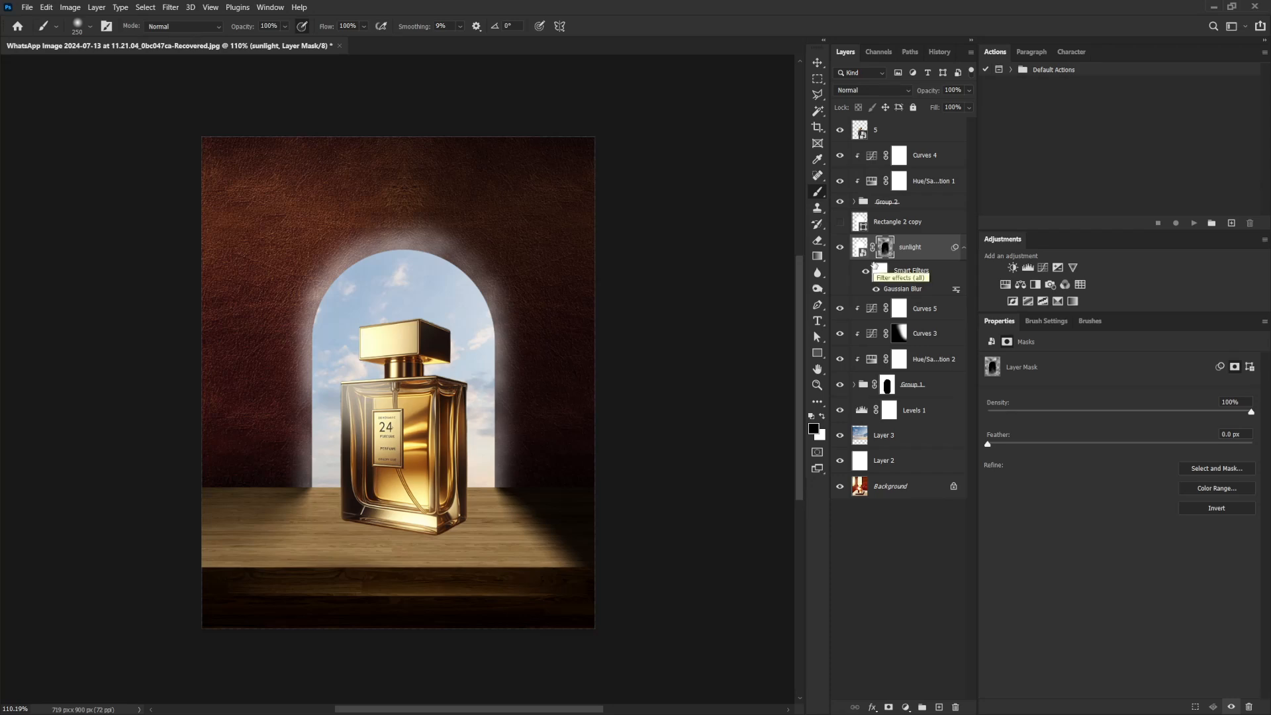
# Add a new layer above the sunlight layer and paint white glow along the arch's right edge with a 125-pixel brush.
pyautogui.click(940, 707)
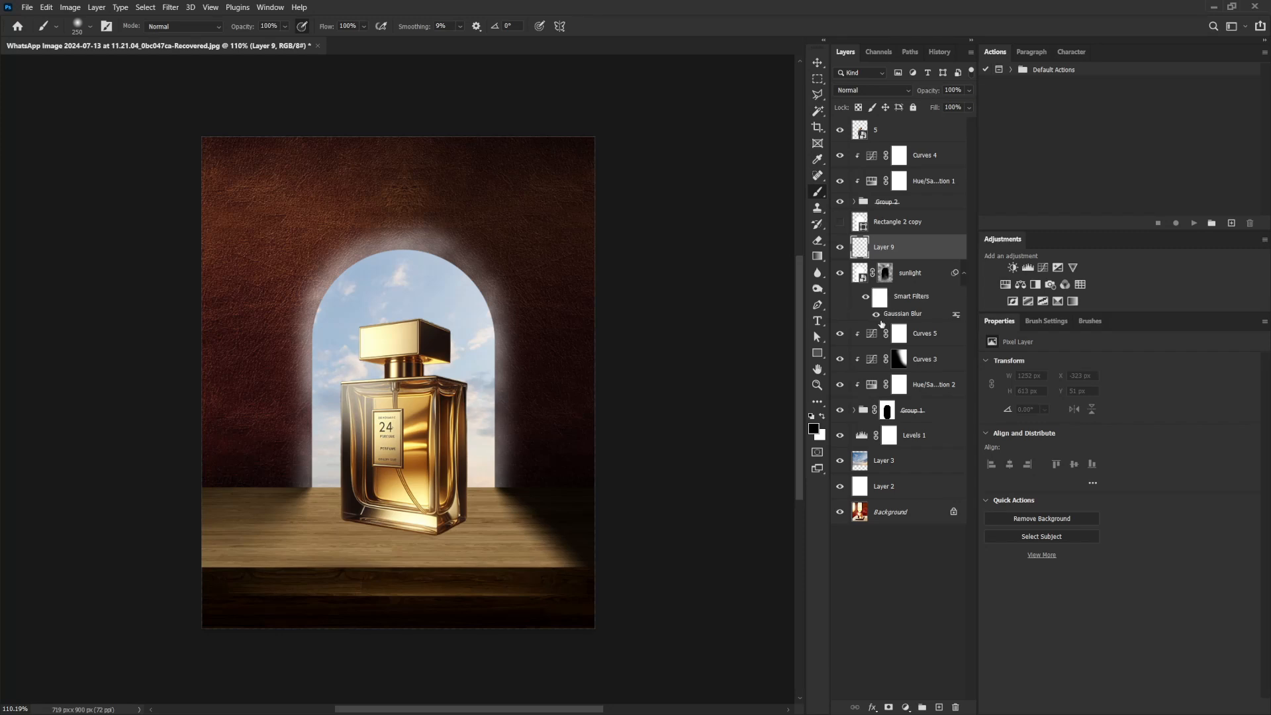
pyautogui.click(822, 416)
pyautogui.press('[')
pyautogui.press('[')
pyautogui.press('[')
pyautogui.press('[')
pyautogui.press('[')
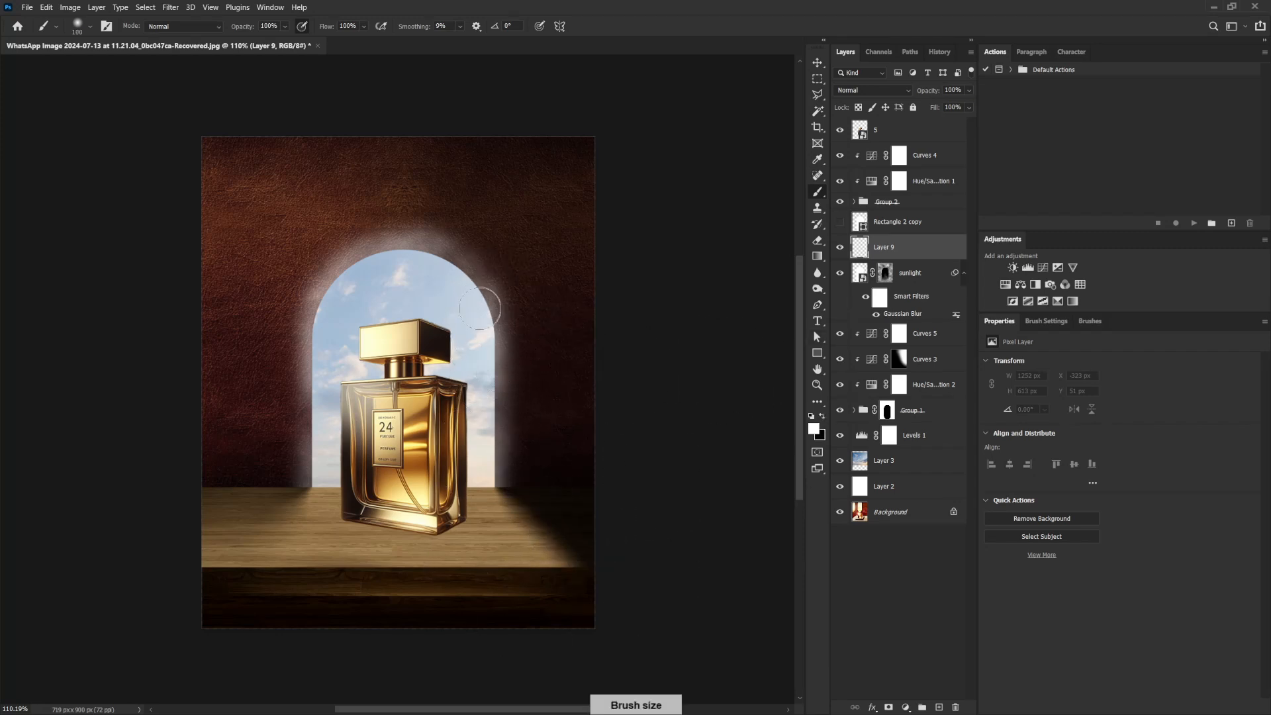
pyautogui.press(']')
pyautogui.moveTo(480, 309)
pyautogui.mouseDown()
pyautogui.moveTo(492, 391)
pyautogui.moveTo(473, 298)
pyautogui.moveTo(494, 323)
pyautogui.moveTo(493, 360)
pyautogui.mouseUp()
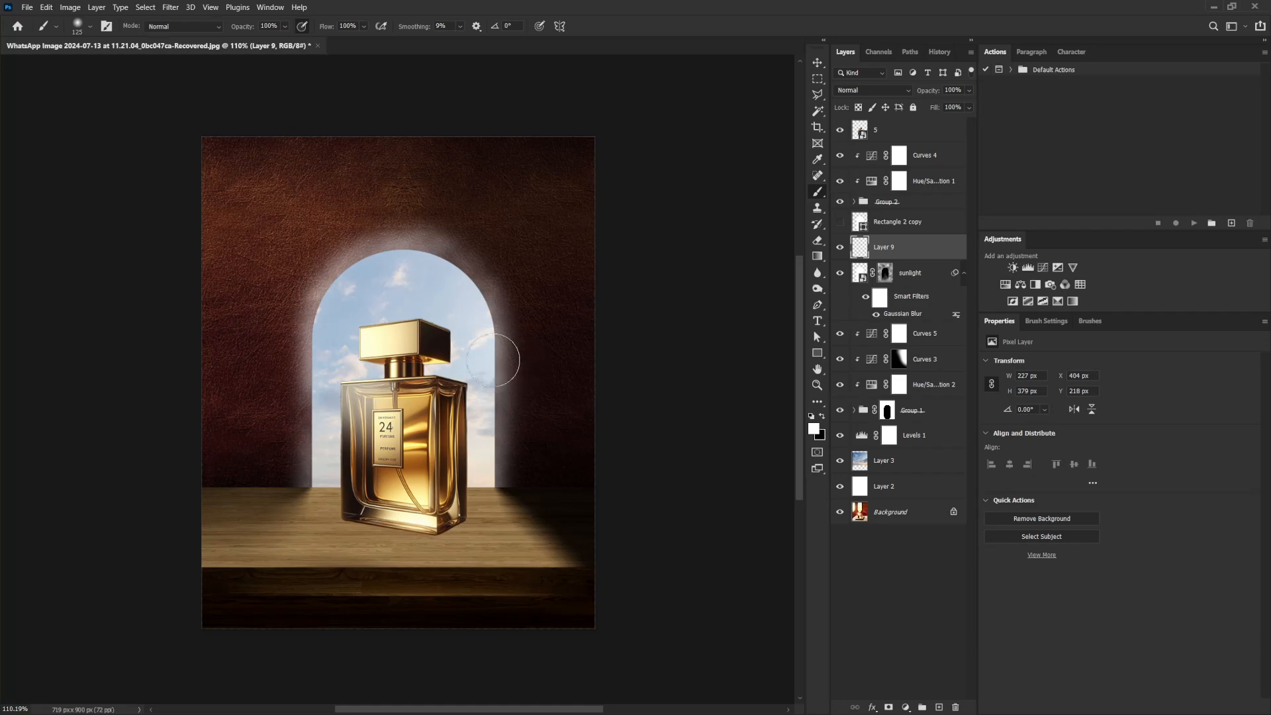
pyautogui.moveTo(498, 311); pyautogui.dragTo(525, 415)
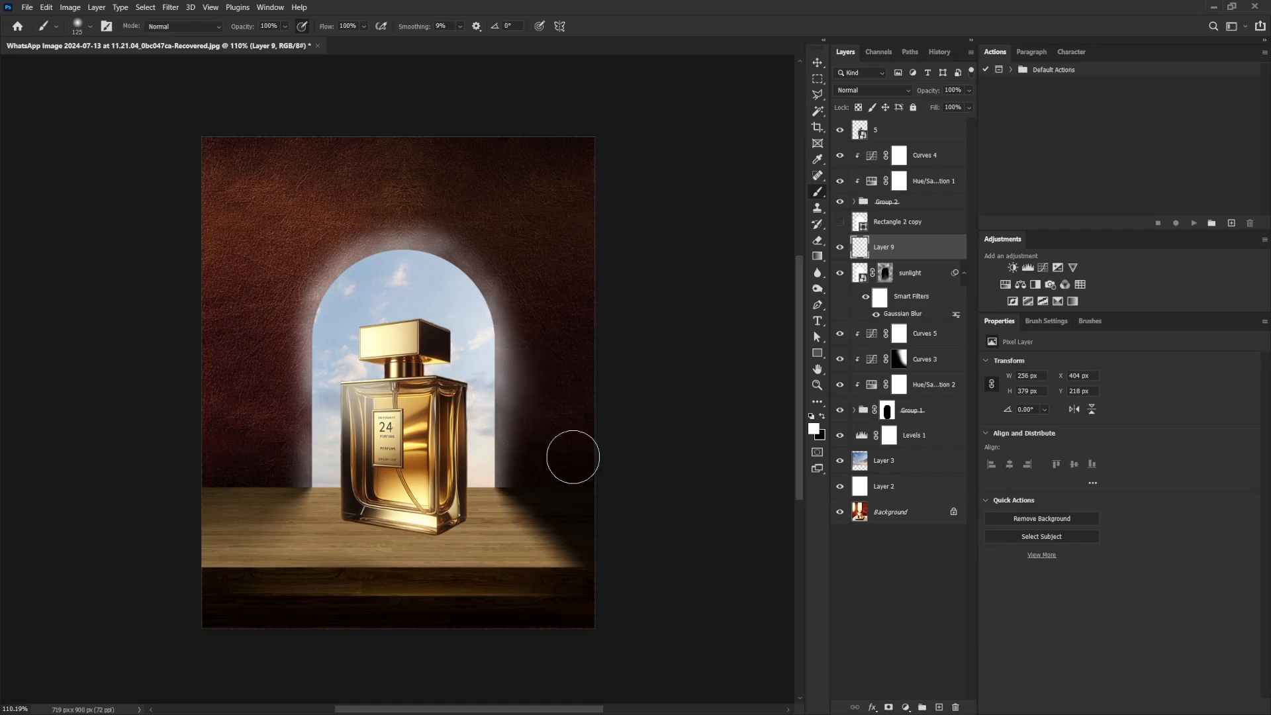
# Load the Group 1 mask as a hidden selection and soften the painted glow on the wall right of the arch with the Eraser.
pyautogui.keyDown('ctrl'); pyautogui.click(888, 412); pyautogui.keyUp('ctrl')
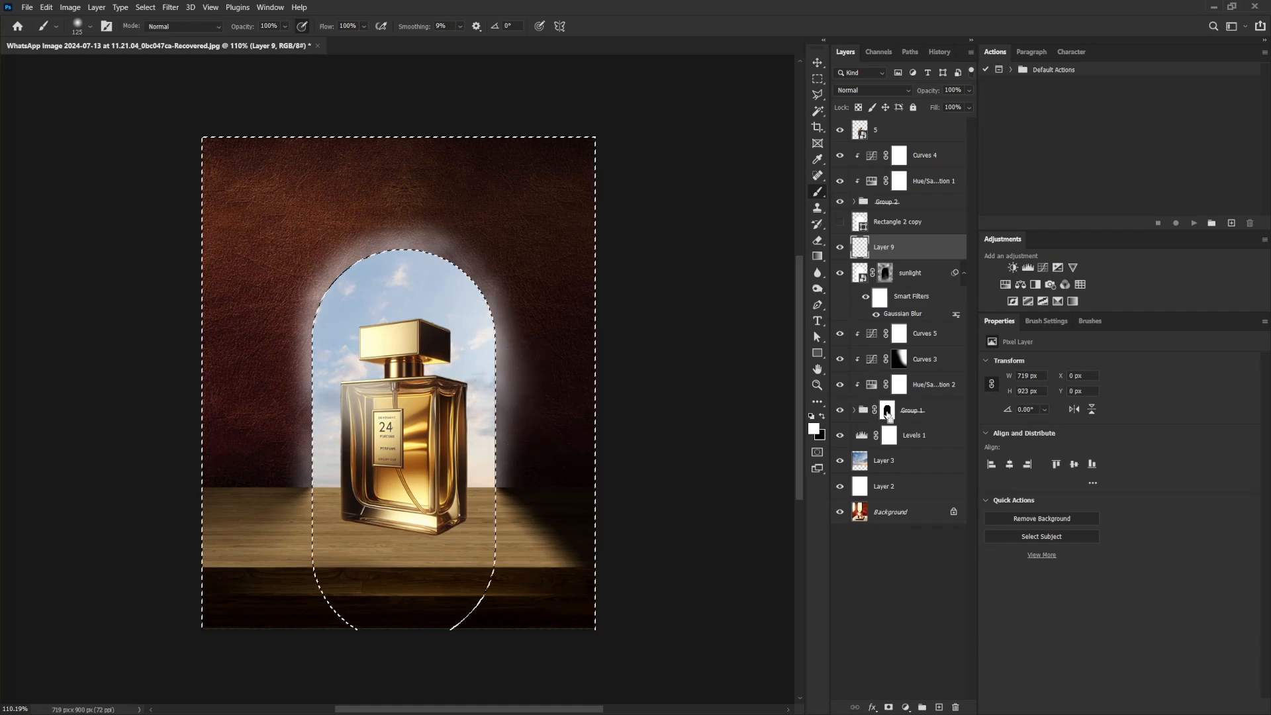
pyautogui.hotkey('ctrl', 'h')
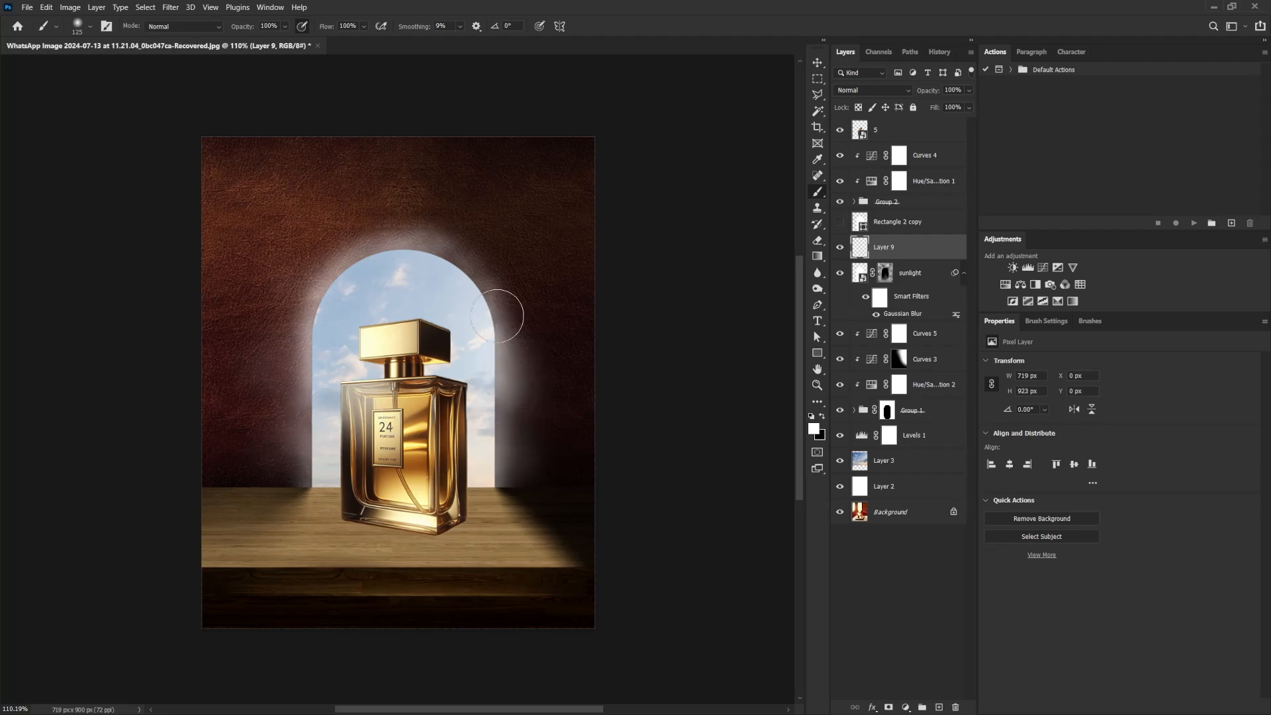
pyautogui.click(818, 238)
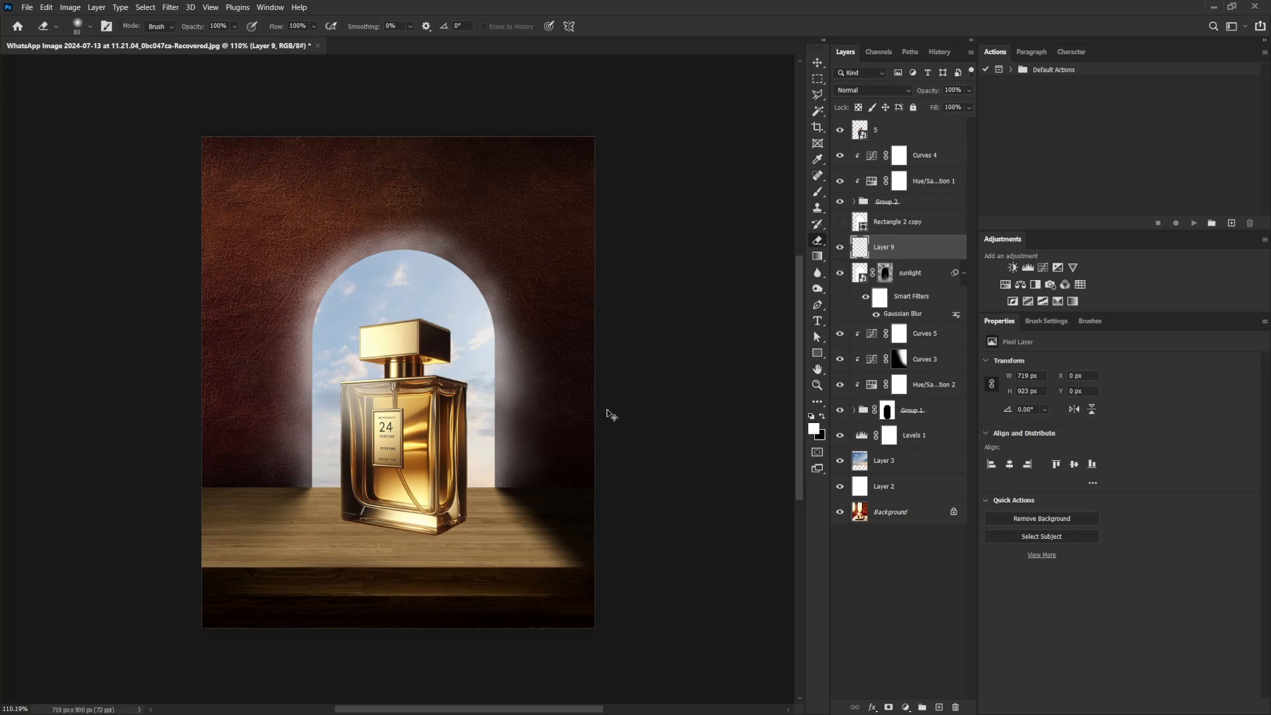
pyautogui.moveTo(610, 415)
pyautogui.mouseDown()
pyautogui.moveTo(576, 423)
pyautogui.moveTo(590, 419)
pyautogui.mouseUp()
pyautogui.moveTo(545, 359); pyautogui.dragTo(541, 381)
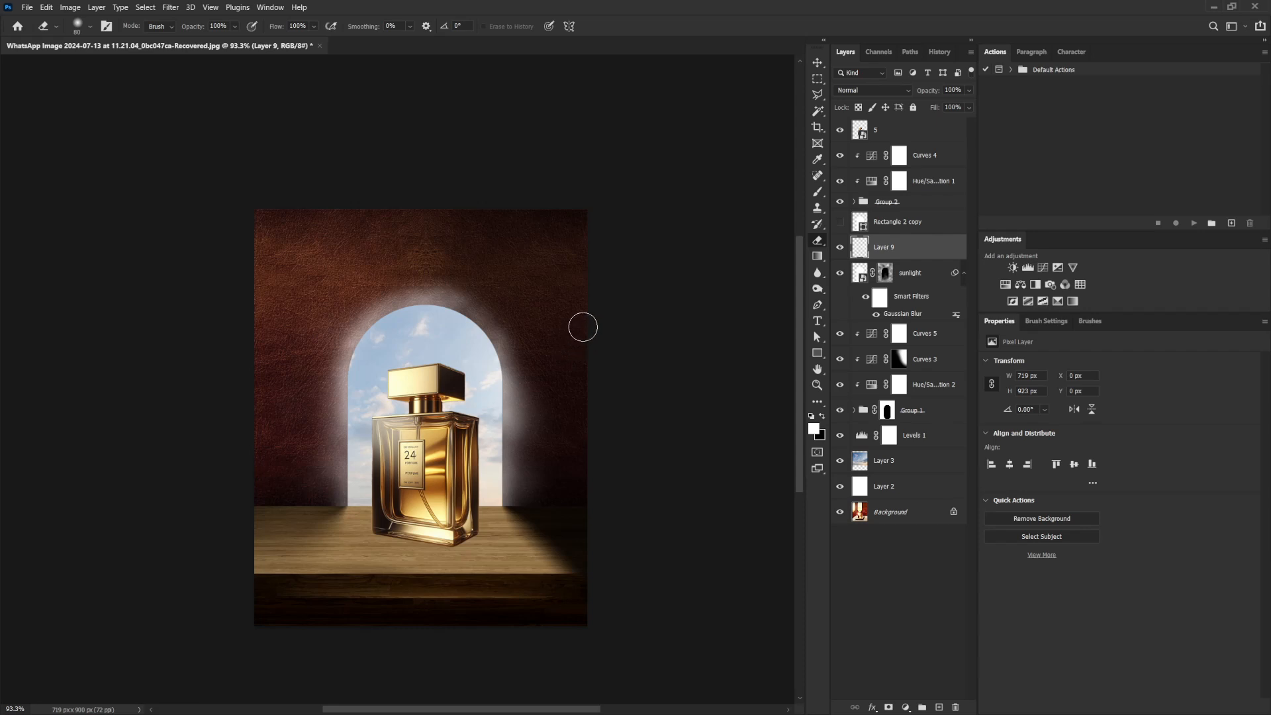
# Switch to the web browser and search Google Images for light flare.
pyautogui.click(817, 63)
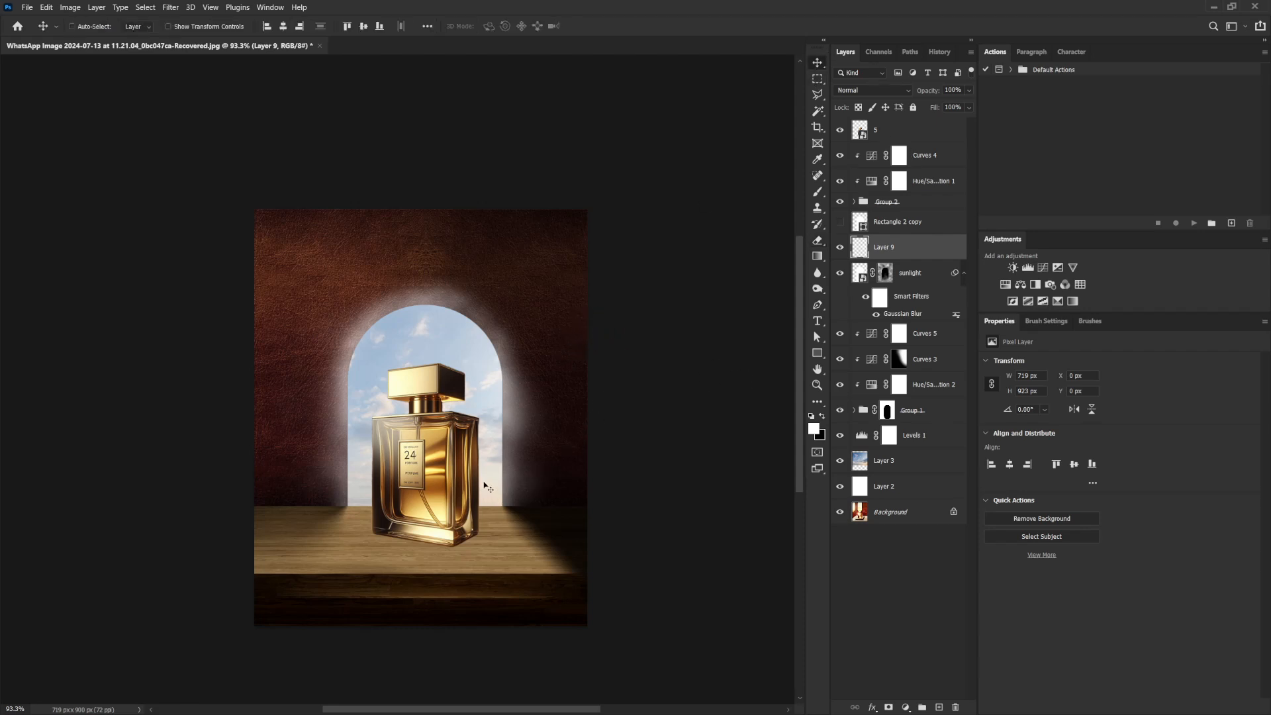
pyautogui.moveTo(474, 1); pyautogui.dragTo(486, 327)
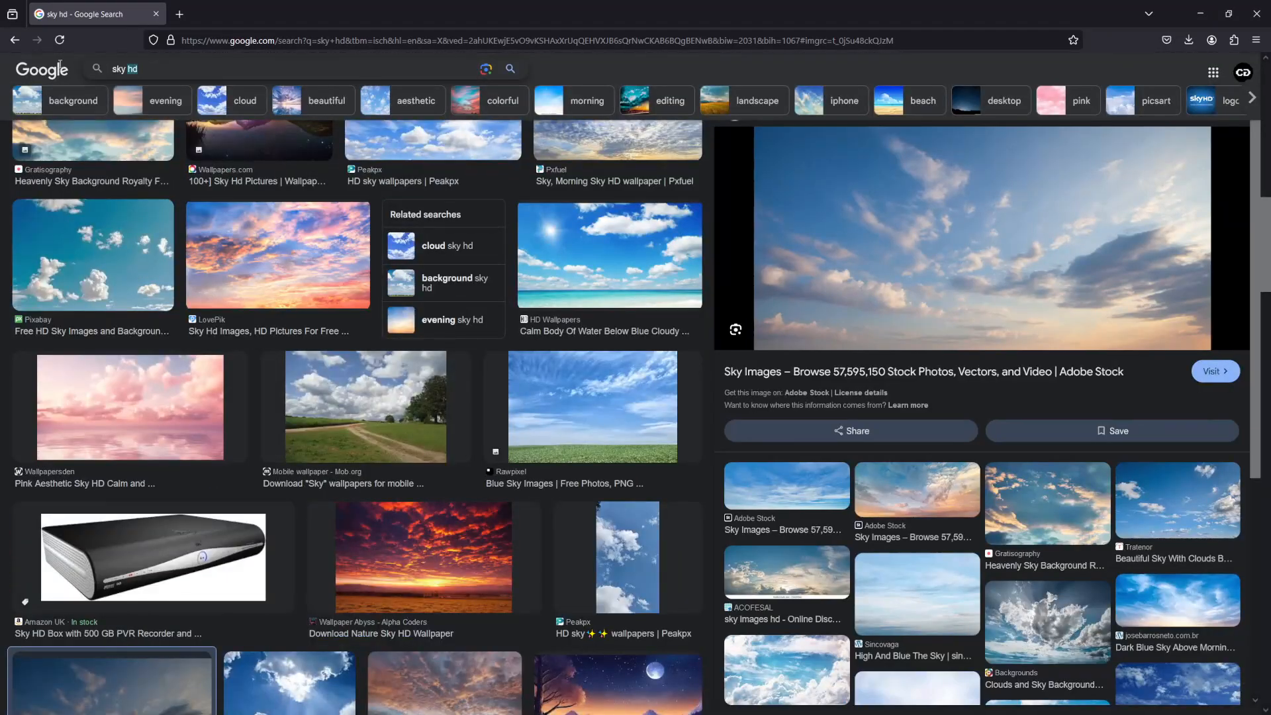
pyautogui.click(129, 69)
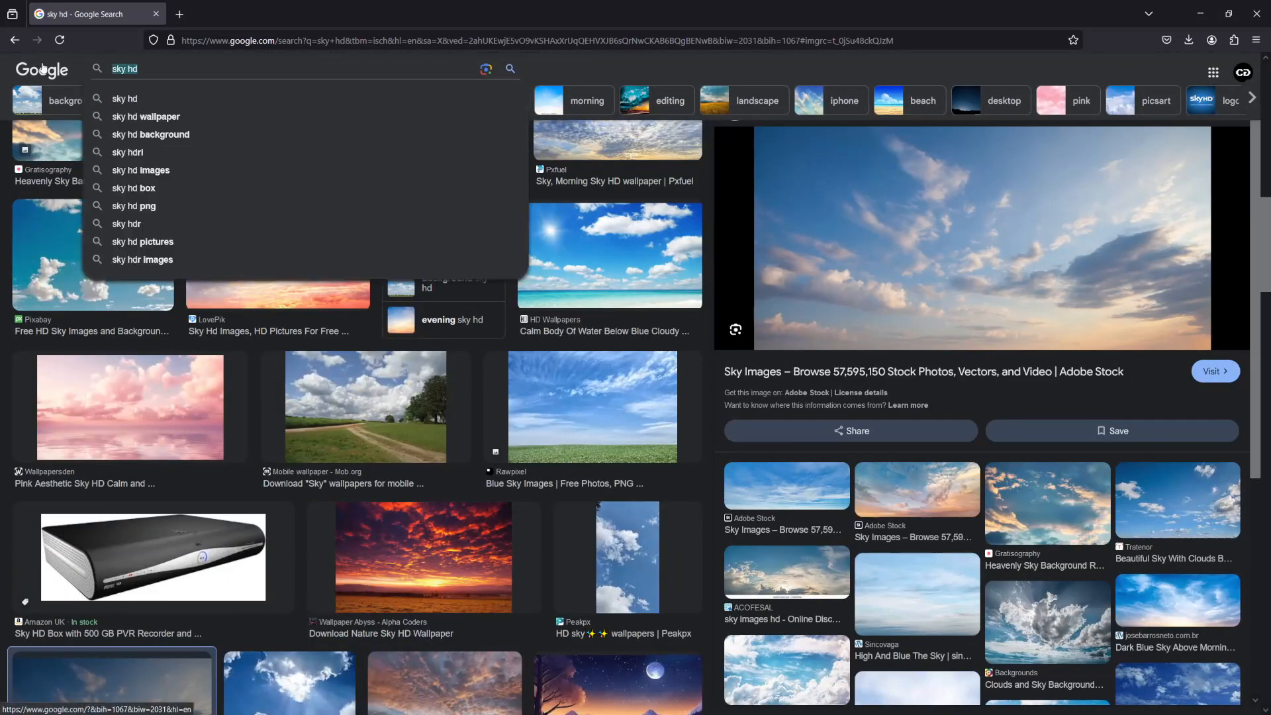
pyautogui.write('light')
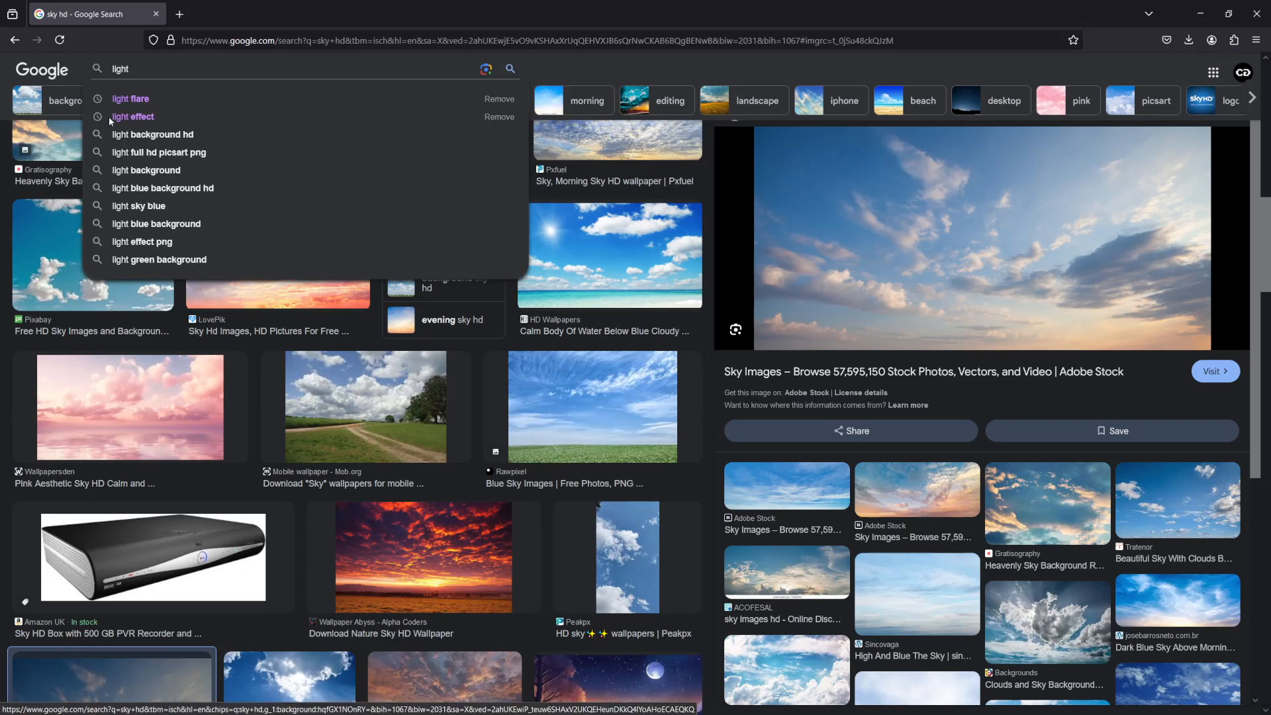
pyautogui.click(152, 104)
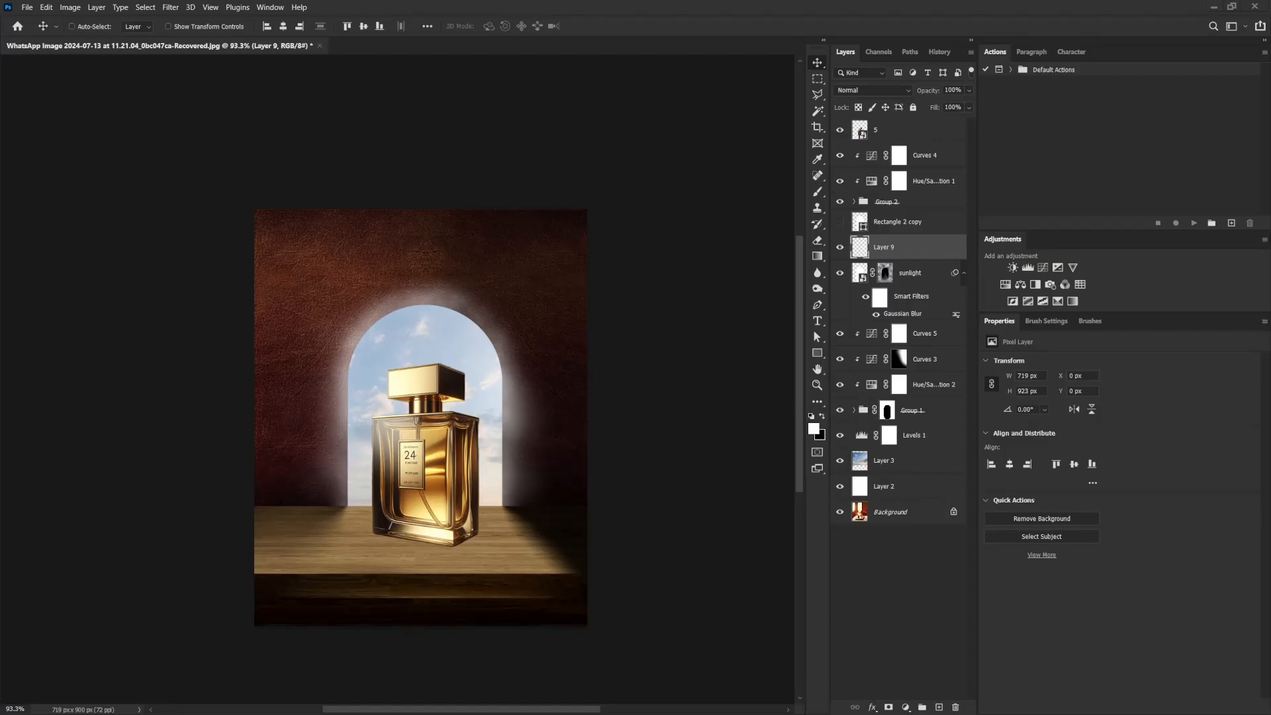
# Bring the golden light-flare image into the Photoshop composite, place its layer directly beneath Group 1 and set its blend mode to Screen.
pyautogui.moveTo(619, 327); pyautogui.dragTo(456, 454)
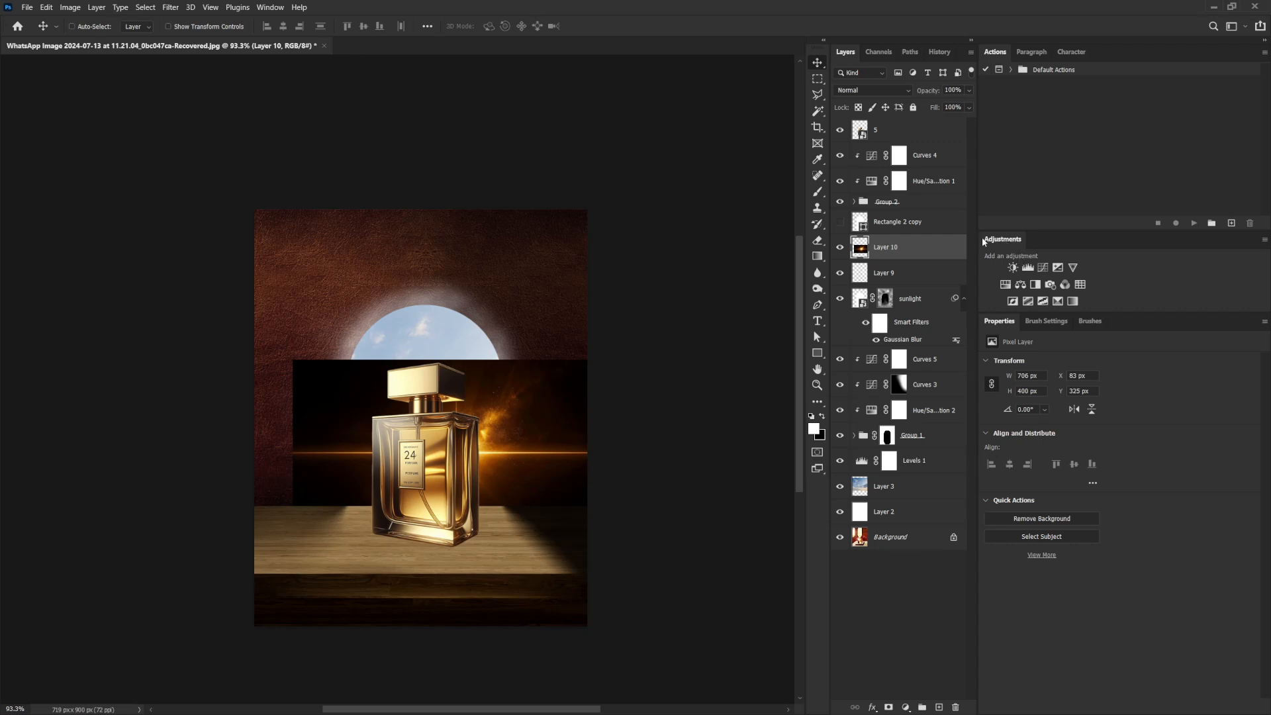
pyautogui.moveTo(915, 255); pyautogui.dragTo(915, 456)
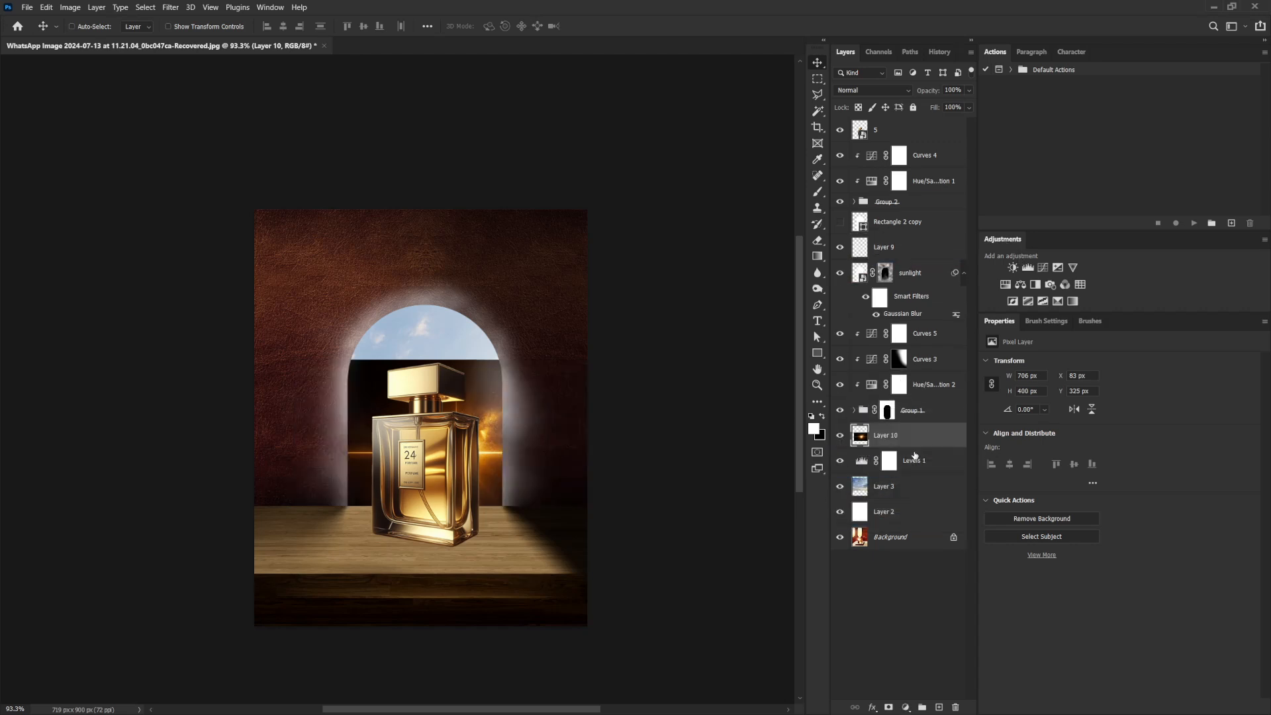
pyautogui.click(862, 91)
pyautogui.click(860, 197)
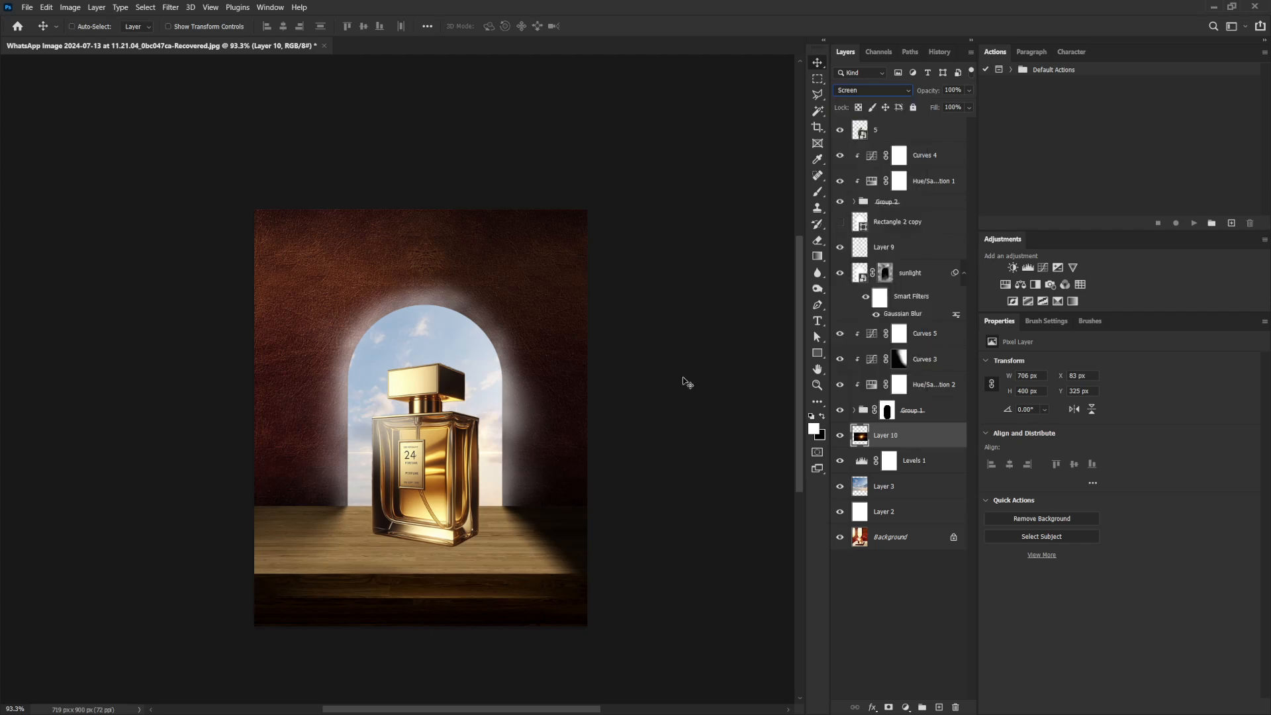
# Reposition the flare low behind the arch's right side and scale it to about 147%.
pyautogui.moveTo(458, 482); pyautogui.dragTo(532, 515)
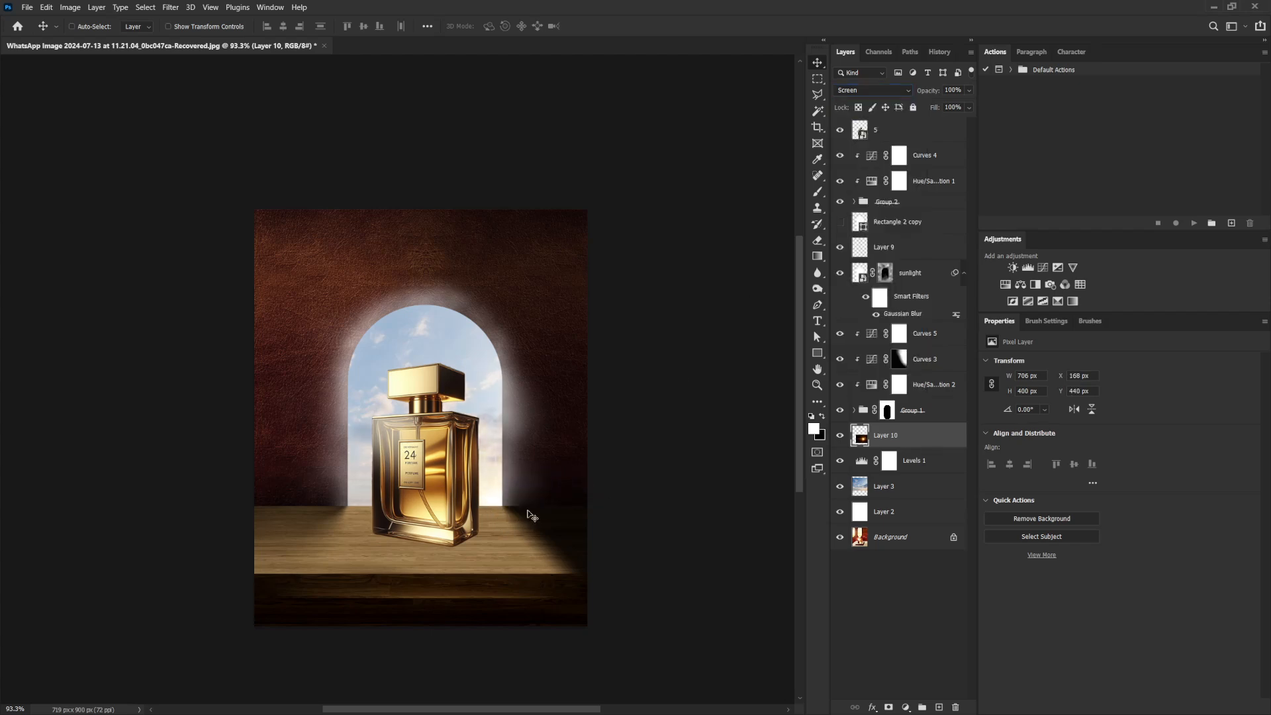
pyautogui.hotkey('ctrl', 't')
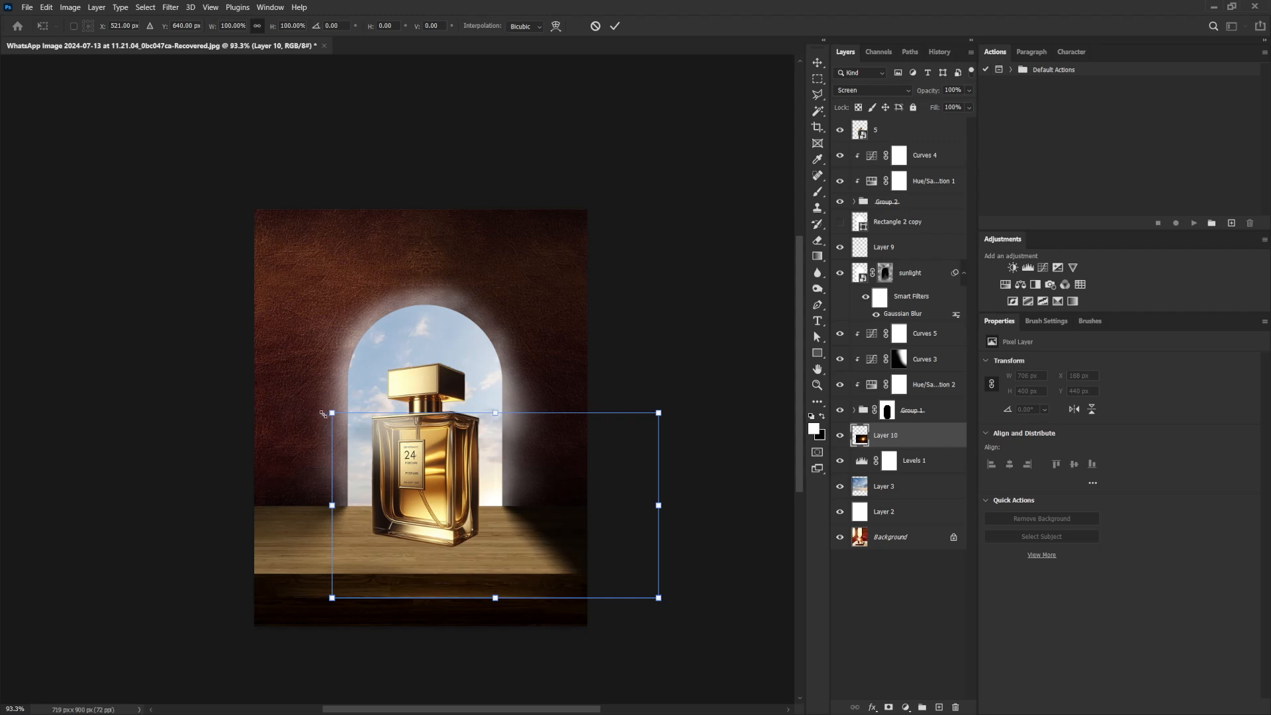
pyautogui.moveTo(323, 413); pyautogui.dragTo(210, 351)
pyautogui.moveTo(711, 571)
pyautogui.mouseDown()
pyautogui.moveTo(718, 601)
pyautogui.moveTo(705, 589)
pyautogui.moveTo(715, 587)
pyautogui.mouseUp()
pyautogui.moveTo(721, 513); pyautogui.dragTo(711, 511)
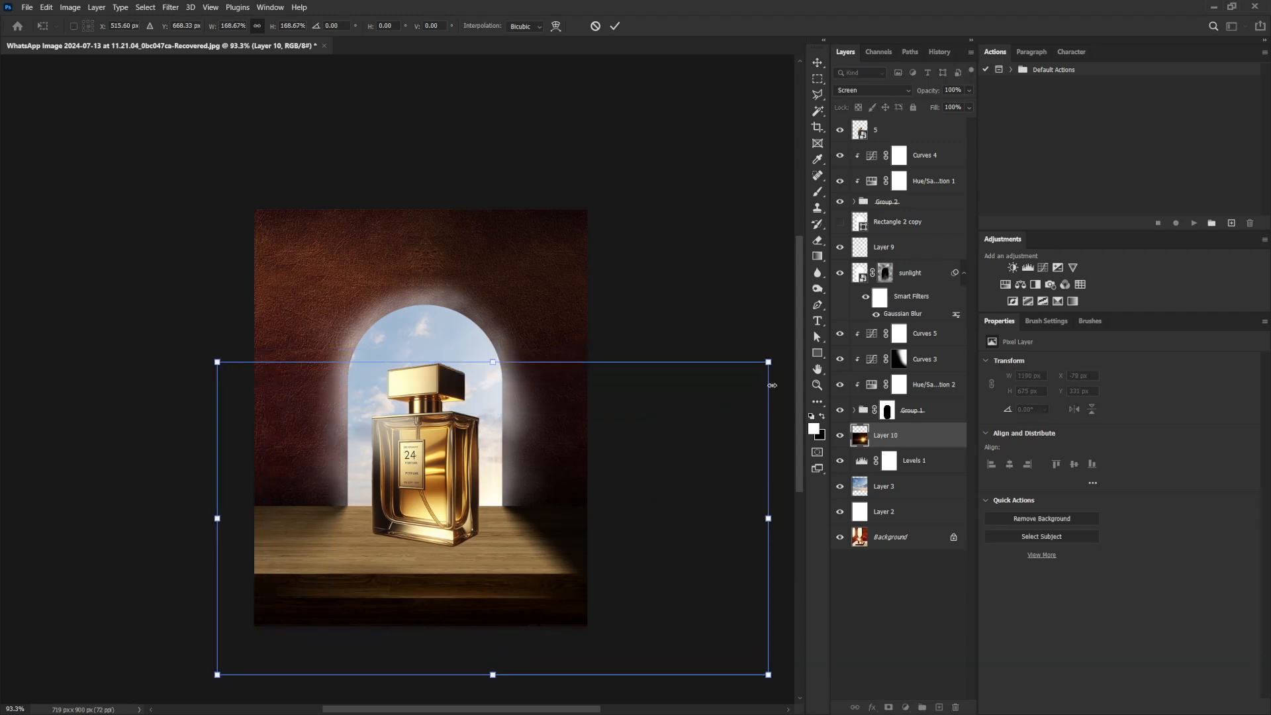
pyautogui.moveTo(771, 362); pyautogui.dragTo(735, 381)
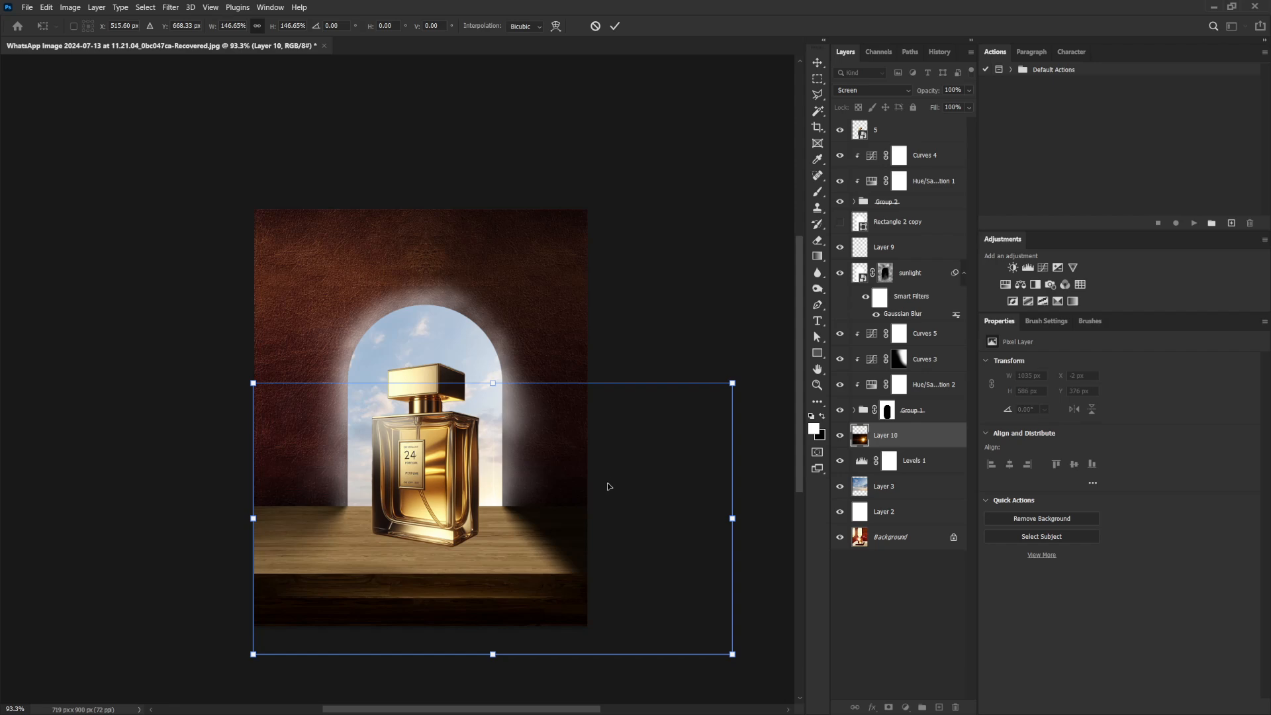
pyautogui.press('Return')
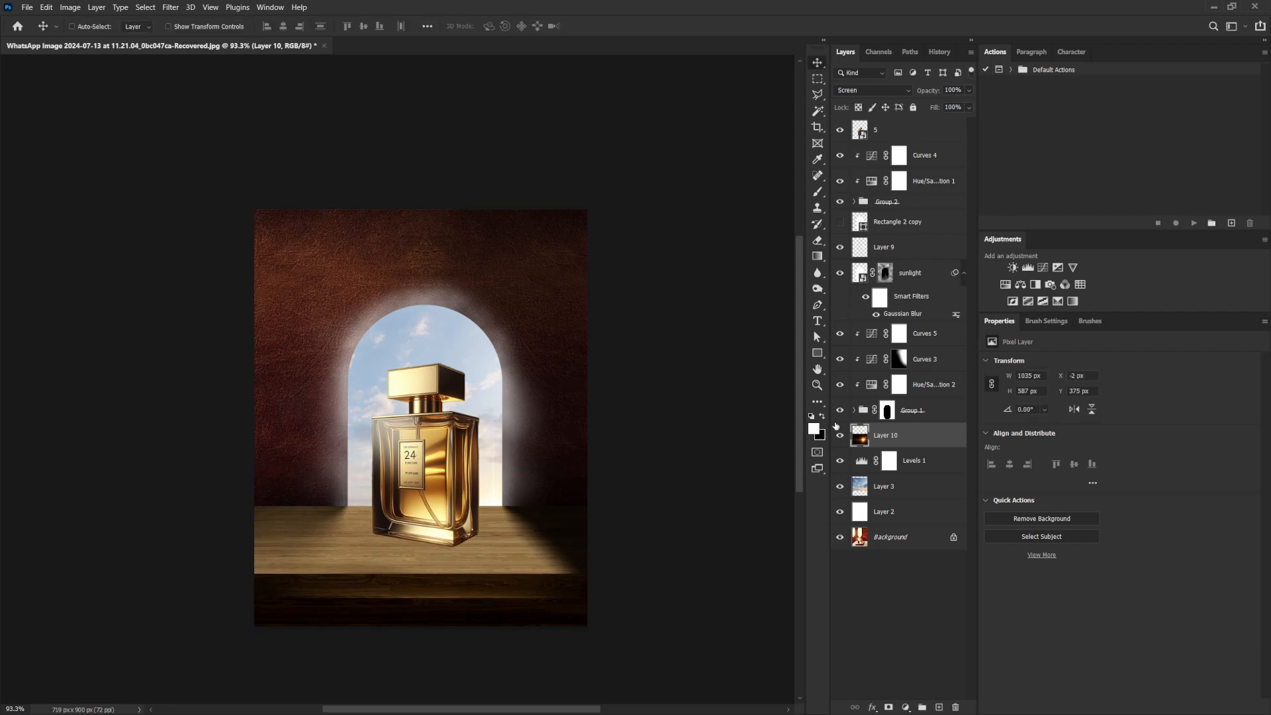
# Load the outline of the wooden tabletop layer inside Group 2 as a selection, leaving the group collapsed.
pyautogui.click(840, 202)
pyautogui.click(840, 201)
pyautogui.click(887, 201)
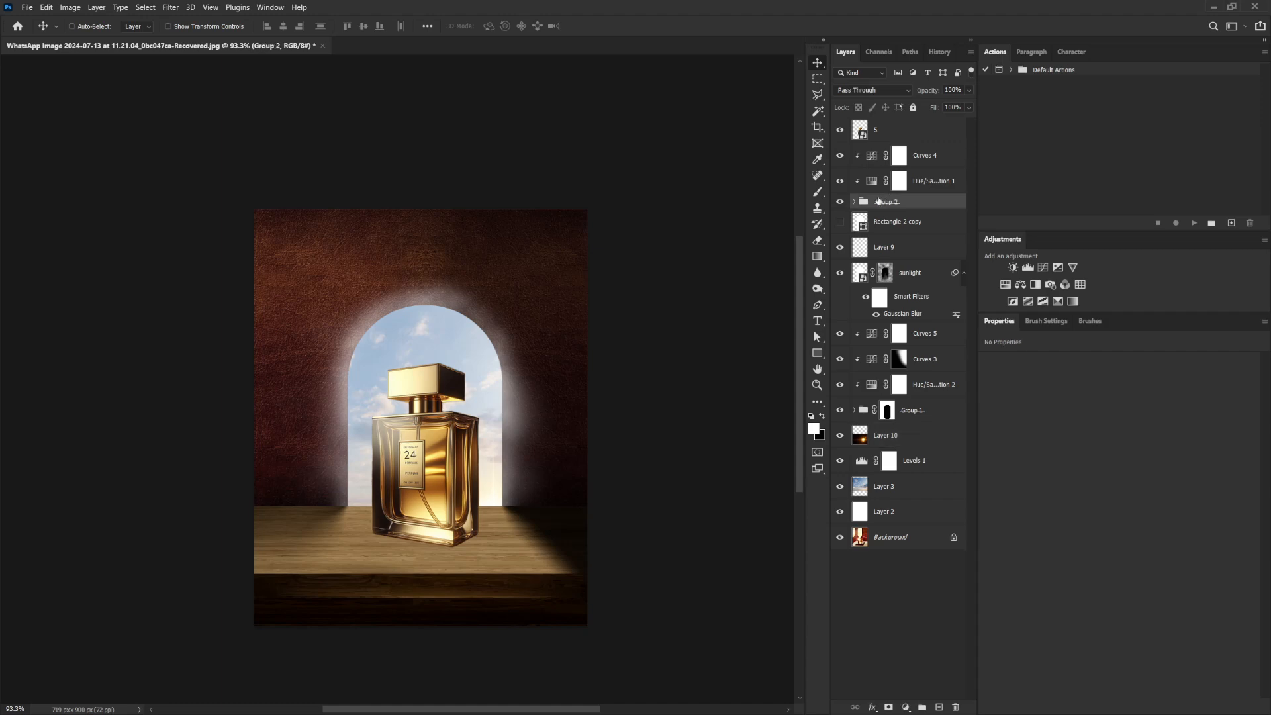
pyautogui.click(855, 202)
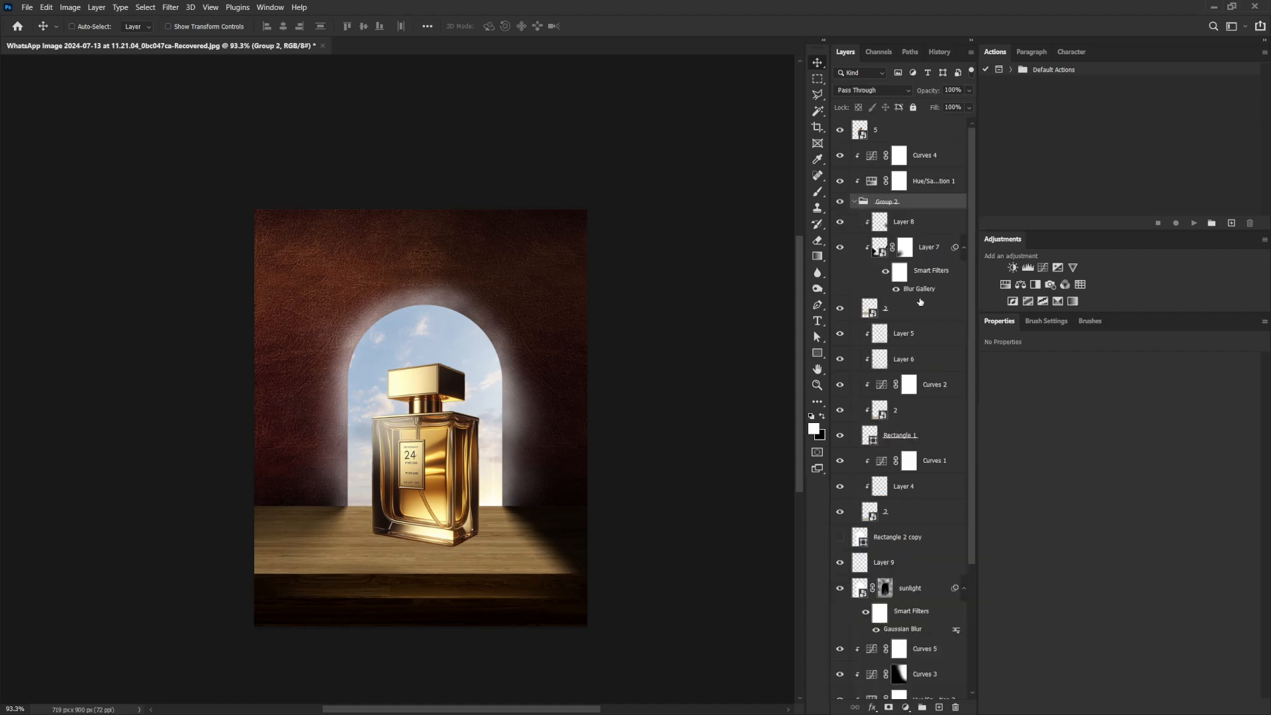
pyautogui.keyDown('ctrl'); pyautogui.click(869, 312); pyautogui.keyUp('ctrl')
pyautogui.click(854, 201)
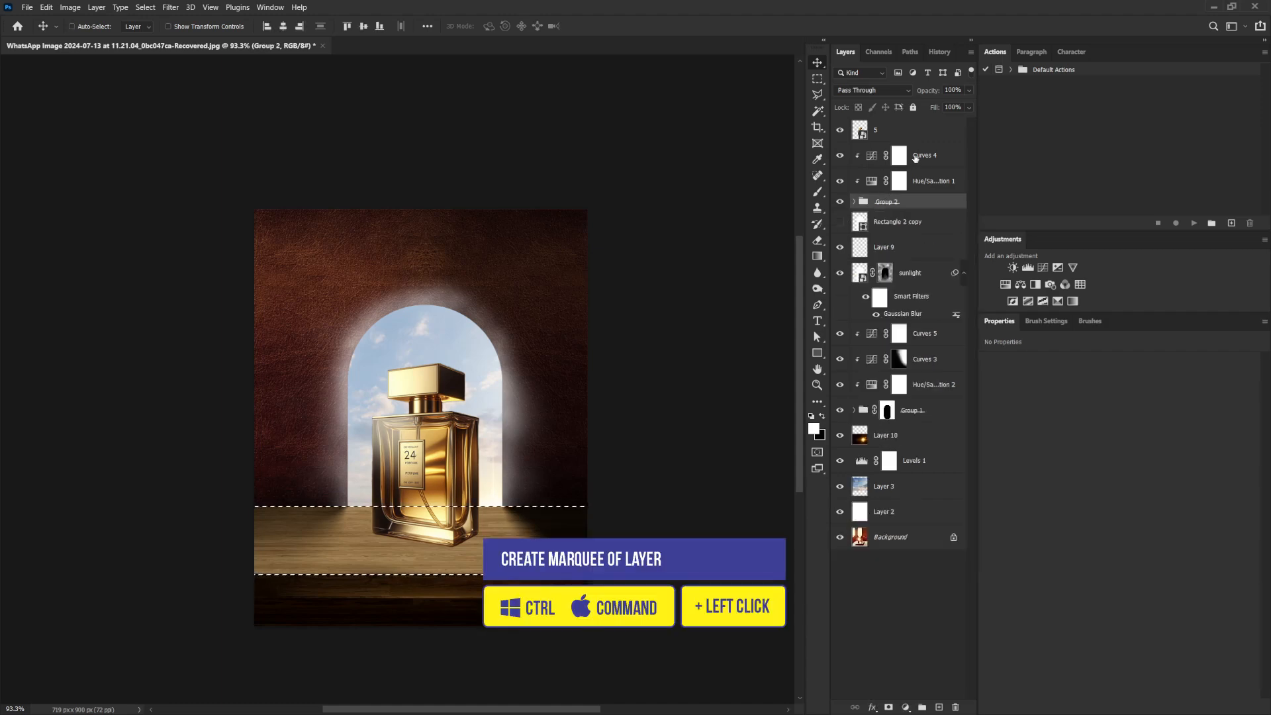
# Add a new layer above Curves 4, name it Sunlight, clip it to the layers below and clear the selection.
pyautogui.click(915, 157)
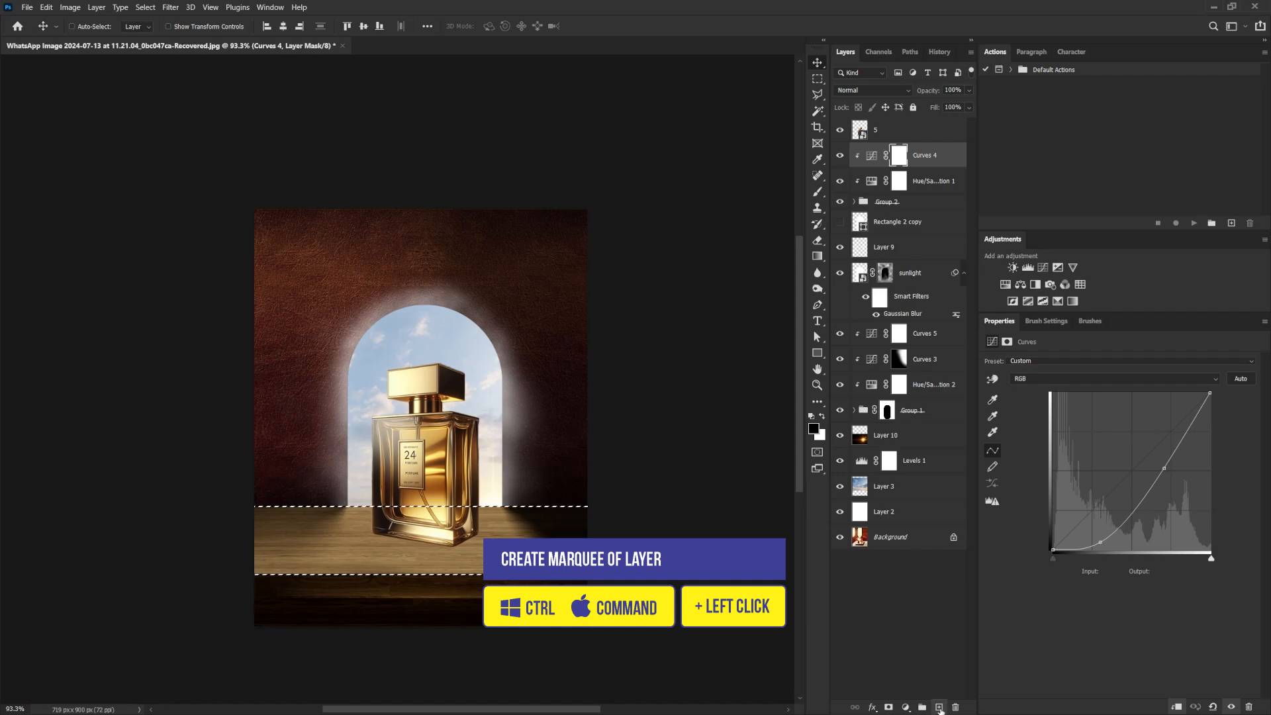
pyautogui.click(940, 707)
pyautogui.doubleClick(886, 158)
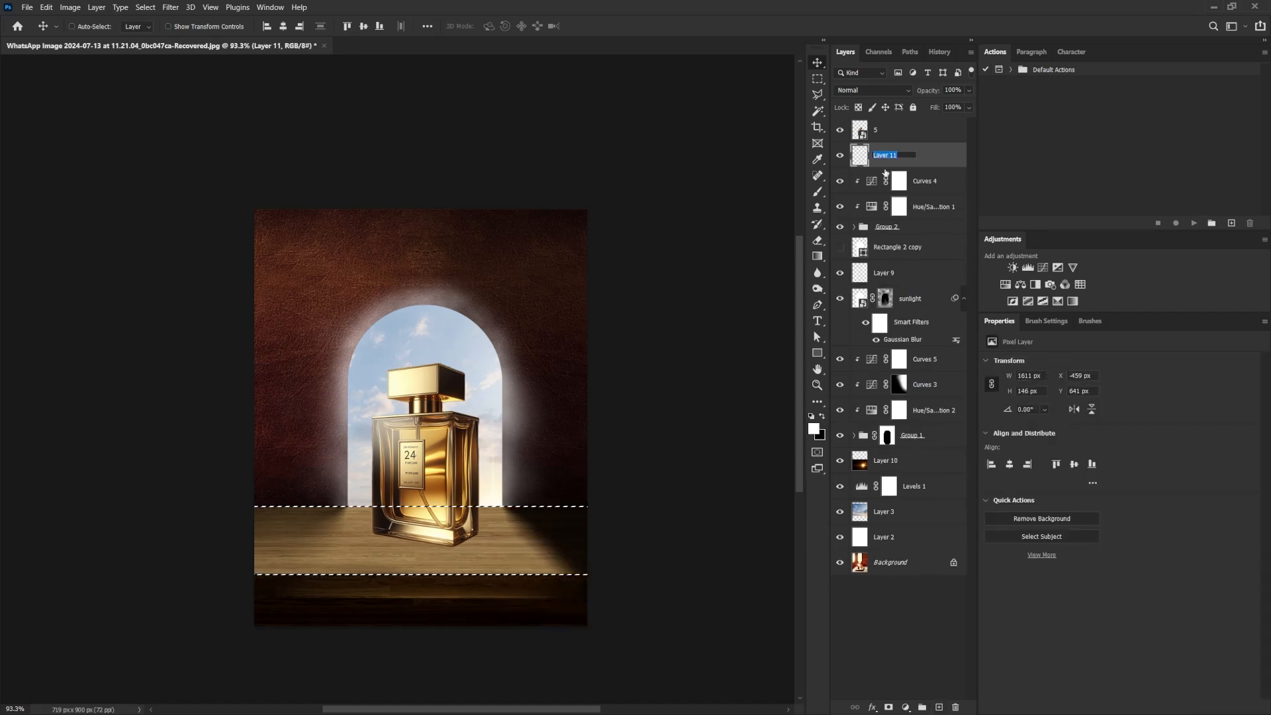
pyautogui.write('Sunlight')
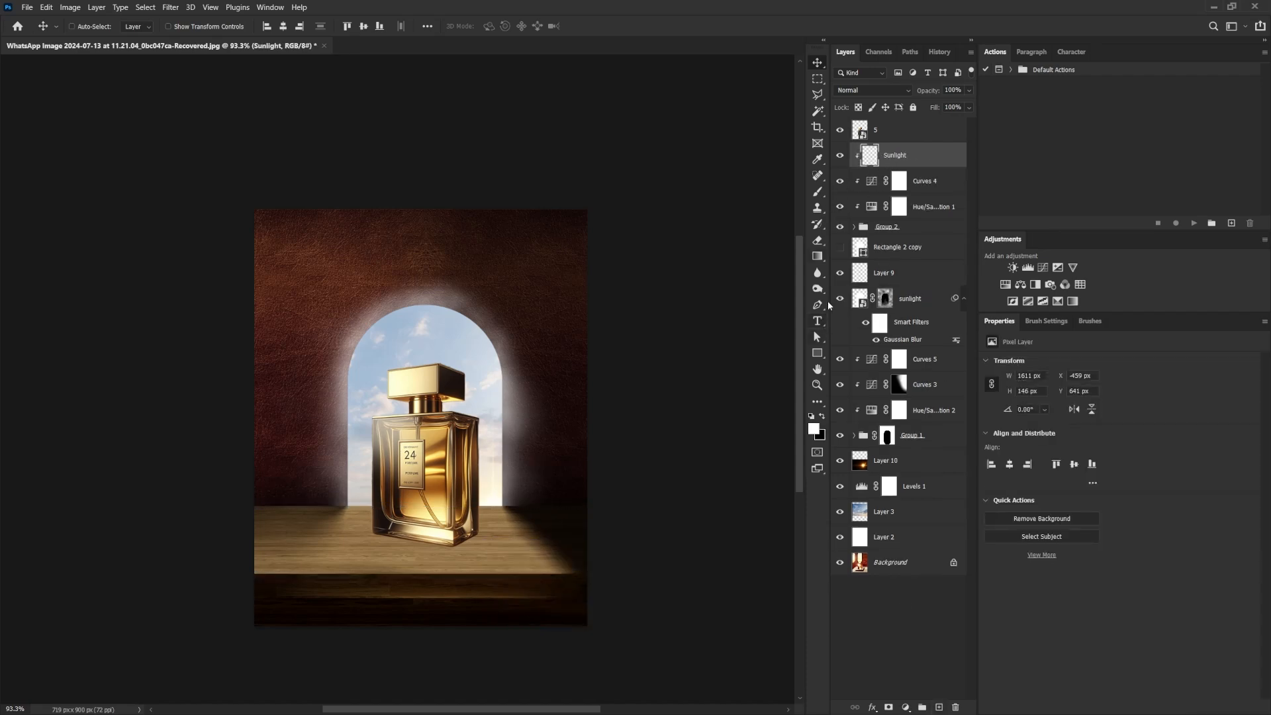
# Add a Color Balance adjustment masked to the tabletop, with midtones at -27 Magenta/Green and -37 Yellow/Blue.
pyautogui.click(817, 192)
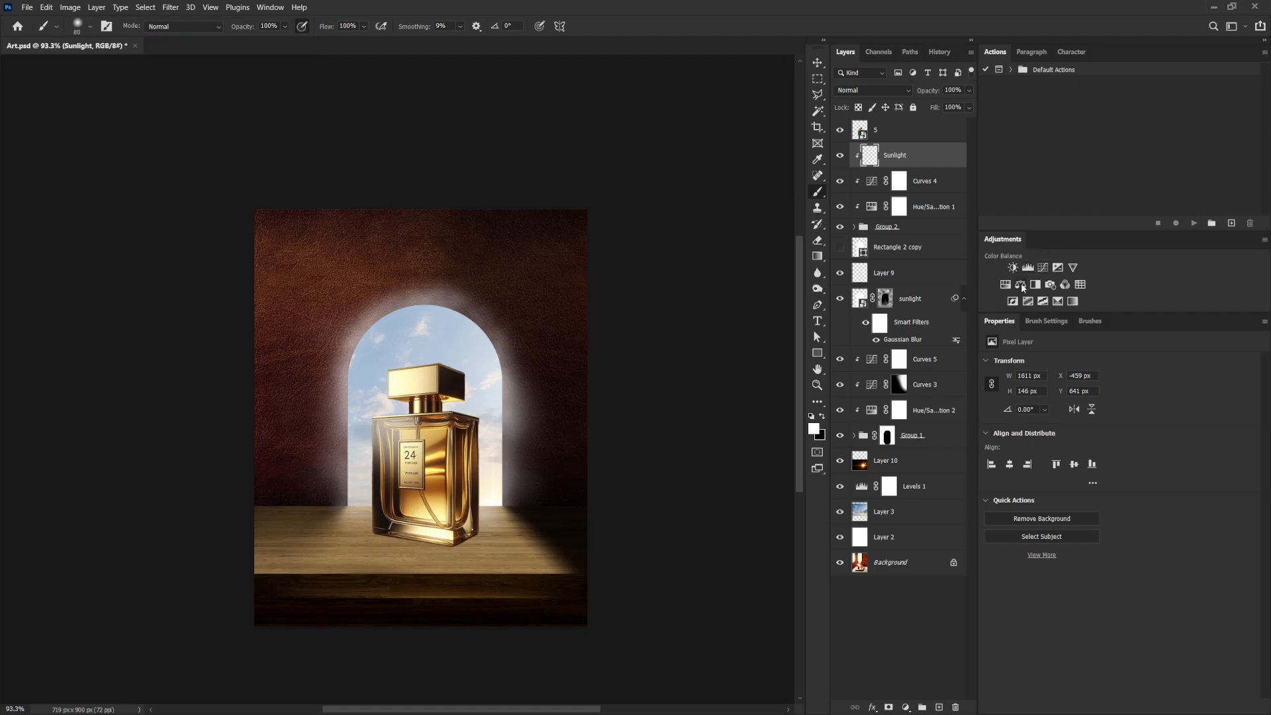
pyautogui.click(1021, 285)
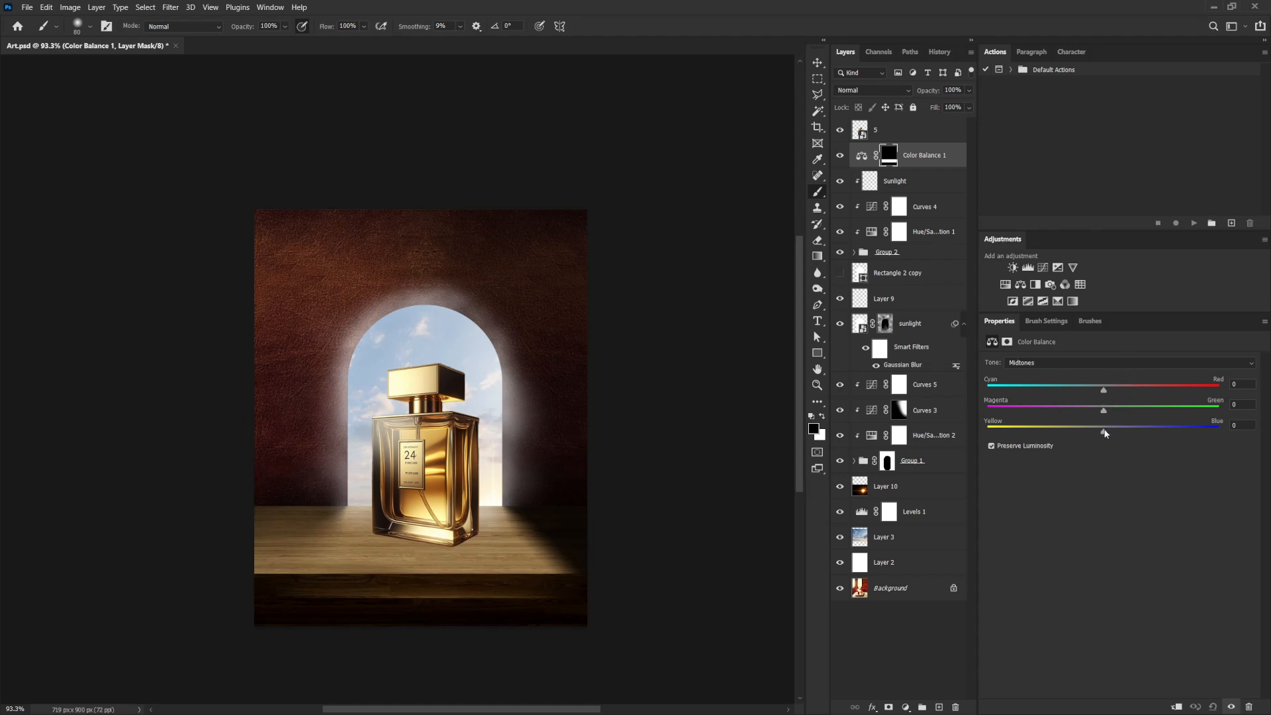
pyautogui.moveTo(1068, 431)
pyautogui.mouseDown()
pyautogui.moveTo(1085, 431)
pyautogui.moveTo(1084, 415)
pyautogui.mouseUp()
pyautogui.moveTo(1086, 433); pyautogui.dragTo(1080, 433)
pyautogui.moveTo(1065, 435); pyautogui.dragTo(1060, 437)
# Load the Color Balance 1 mask as a selection, make the Sunlight layer active and hide the marquee.
pyautogui.keyDown('ctrl'); pyautogui.click(888, 167); pyautogui.keyUp('ctrl')
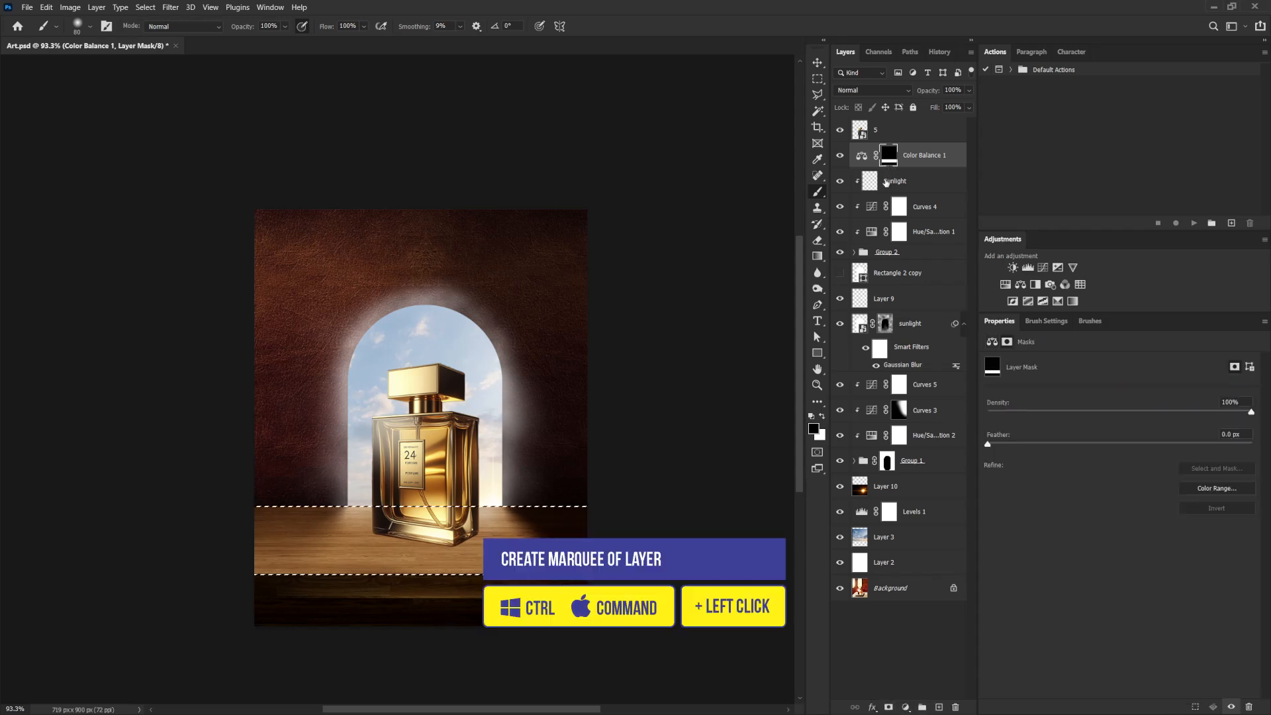
pyautogui.click(891, 184)
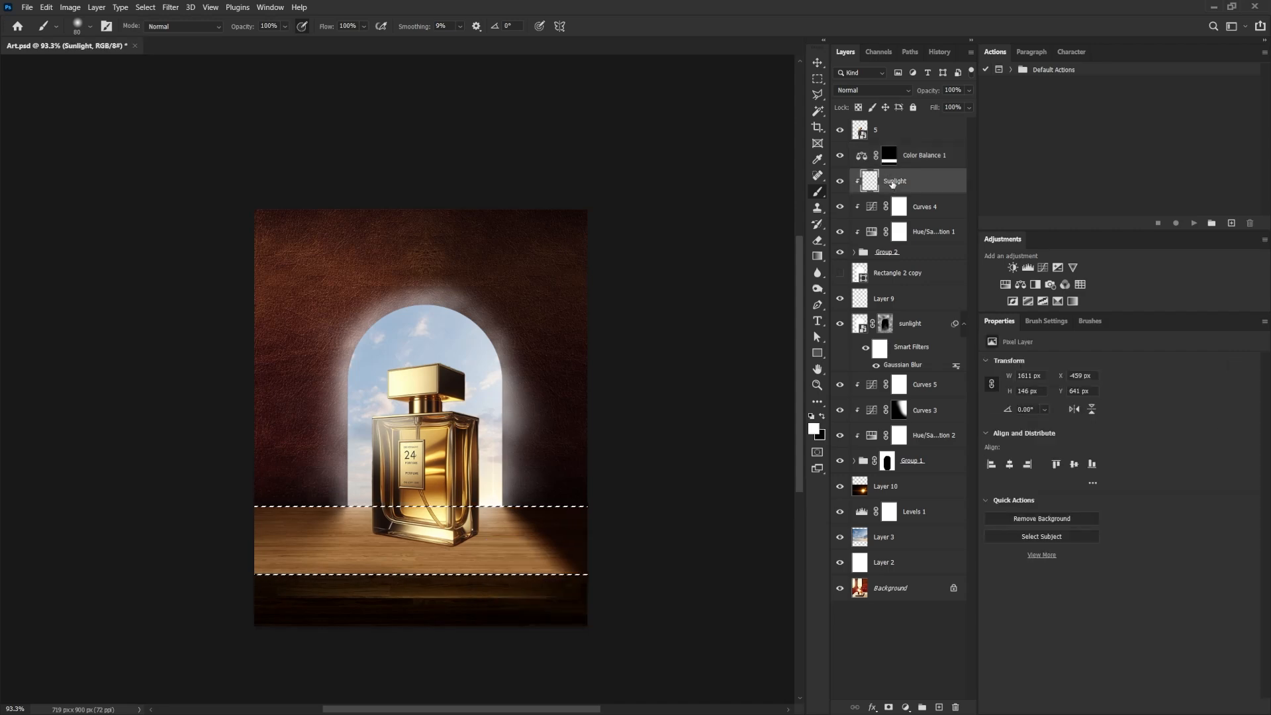
pyautogui.hotkey('ctrl', 'h')
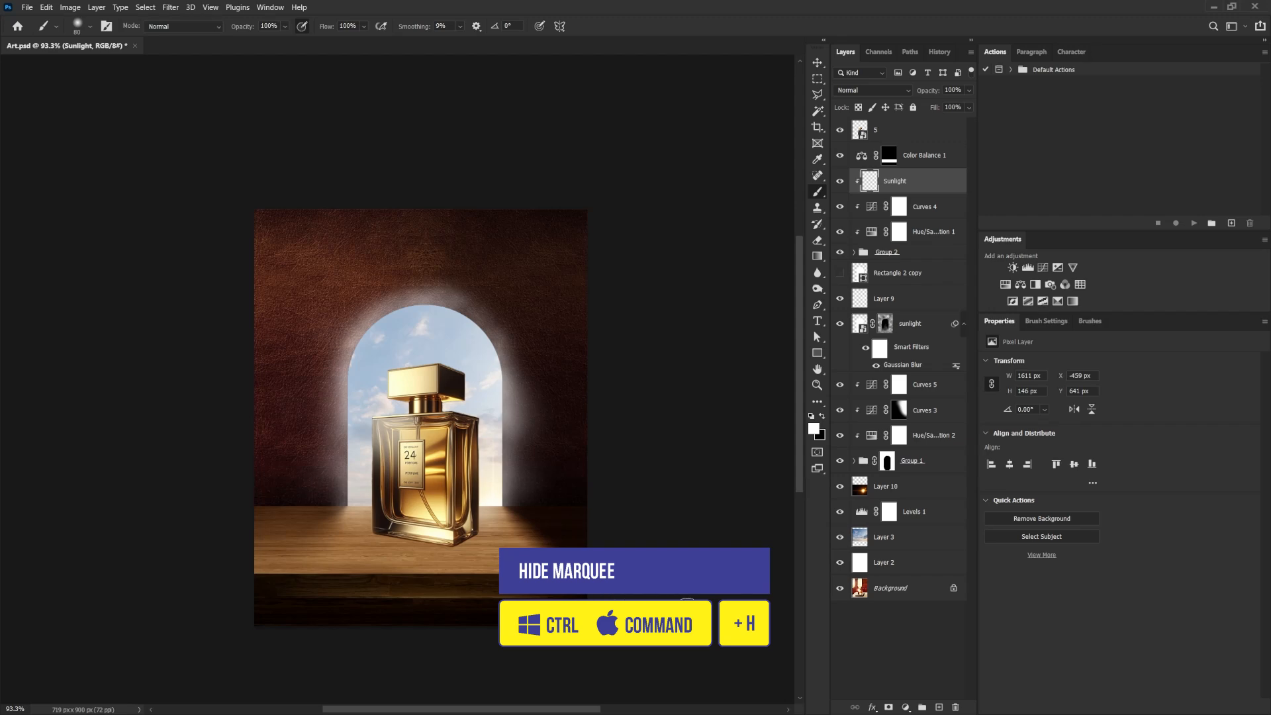
# Brush soft white sunlight along the tabletop's front edge on the Sunlight layer at 150 px, undo the last stroke and shrink the brush.
pyautogui.press(']')
pyautogui.press(']')
pyautogui.press(']')
pyautogui.press(']')
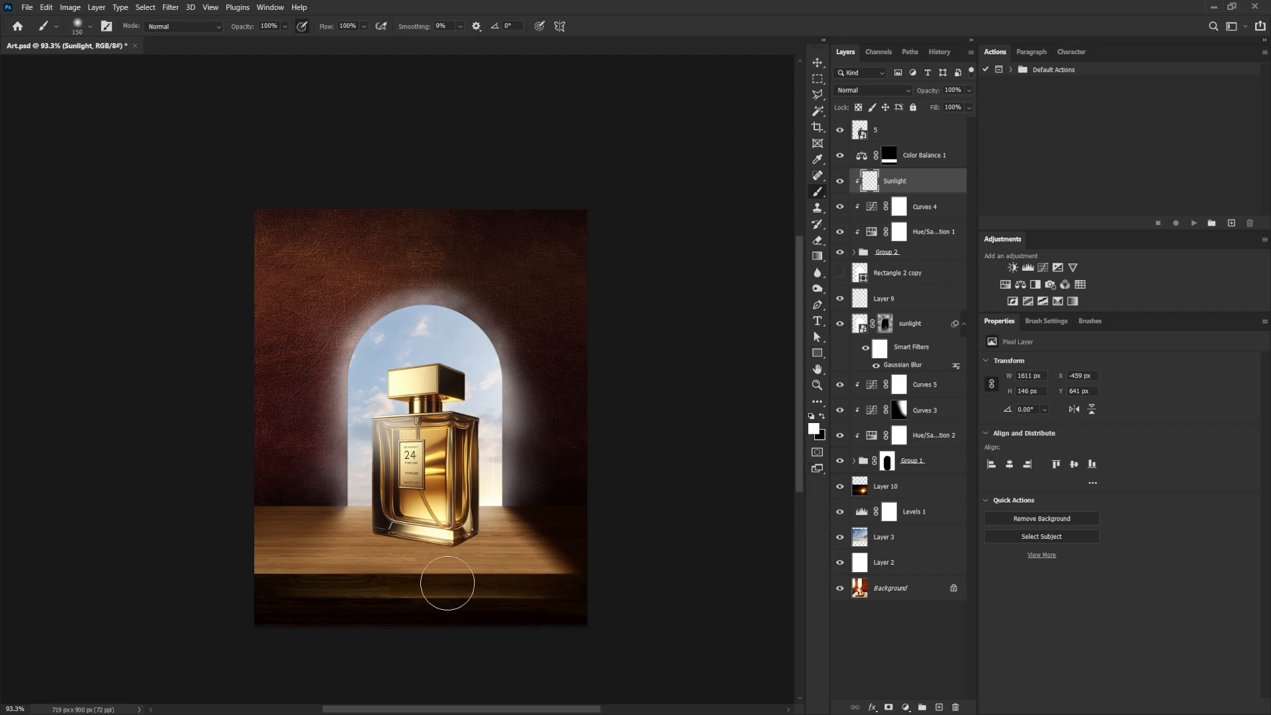
pyautogui.moveTo(447, 583); pyautogui.dragTo(575, 596)
pyautogui.hotkey('ctrl', 'z')
pyautogui.press('[')
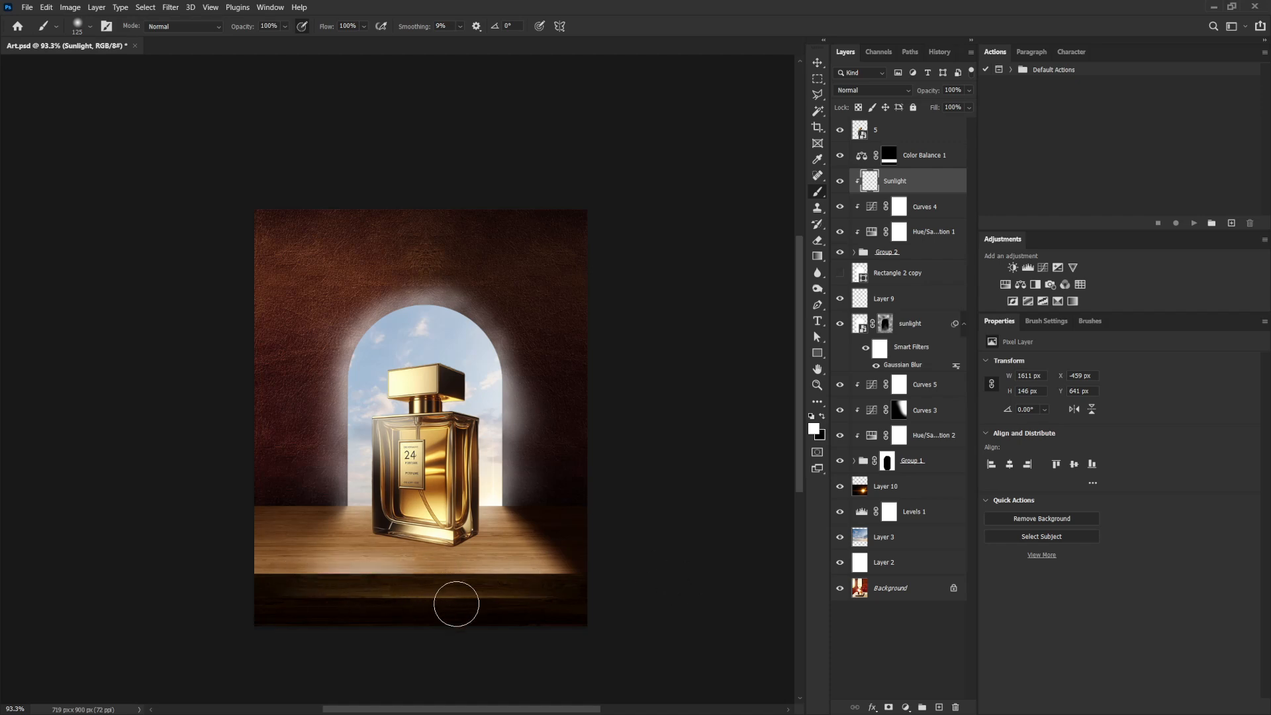
pyautogui.press('[')
pyautogui.press('[')
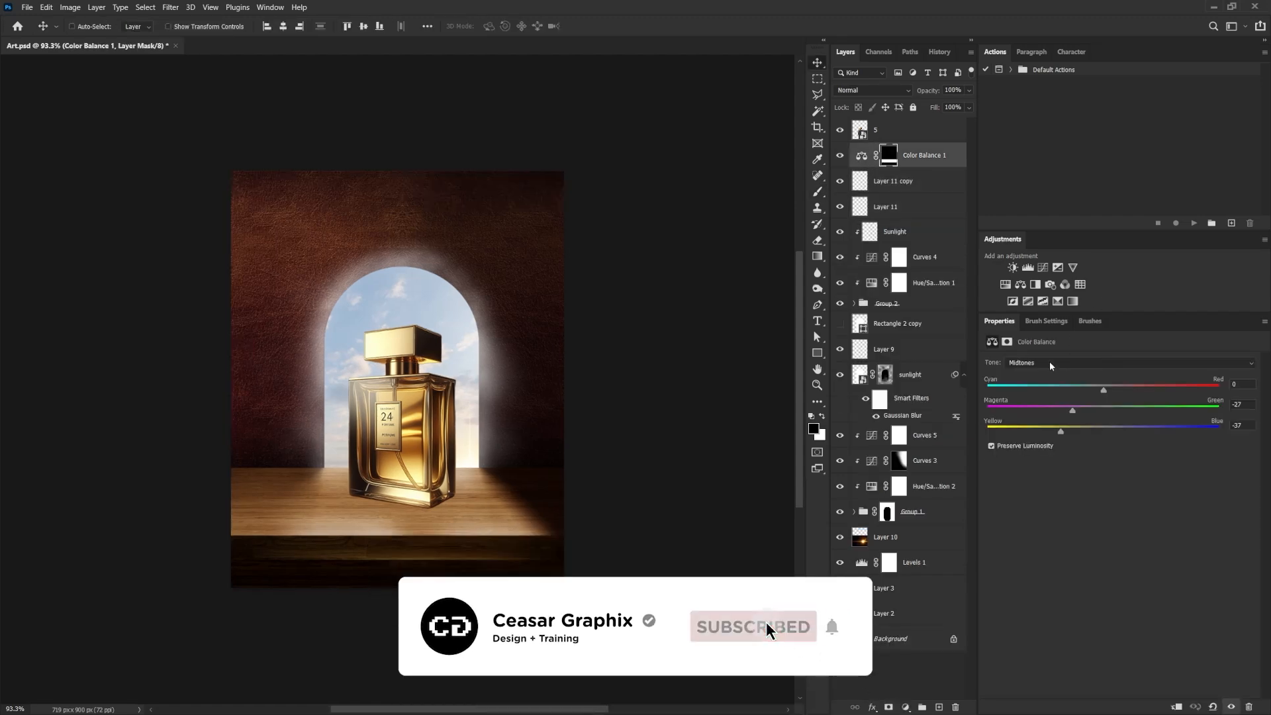
# Set the Color Balance 1 highlights to -6 Magenta/Green and about -29 Yellow/Blue.
pyautogui.click(1049, 362)
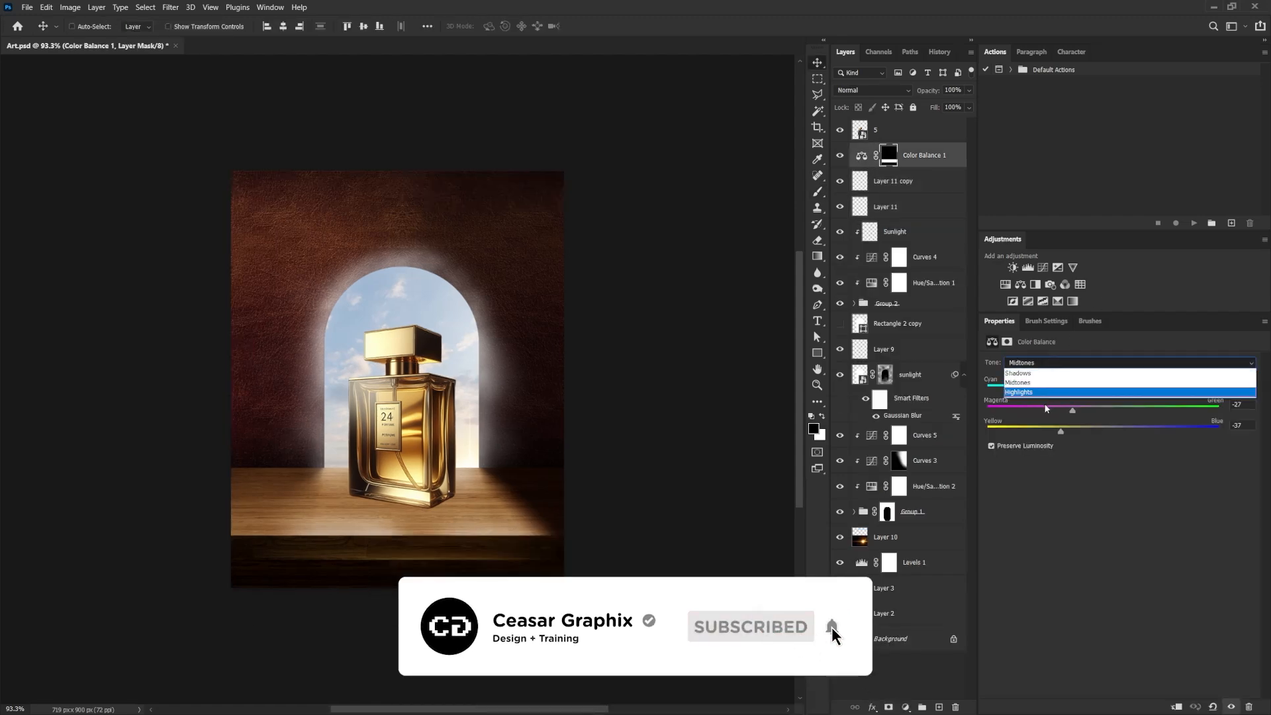
pyautogui.click(1043, 391)
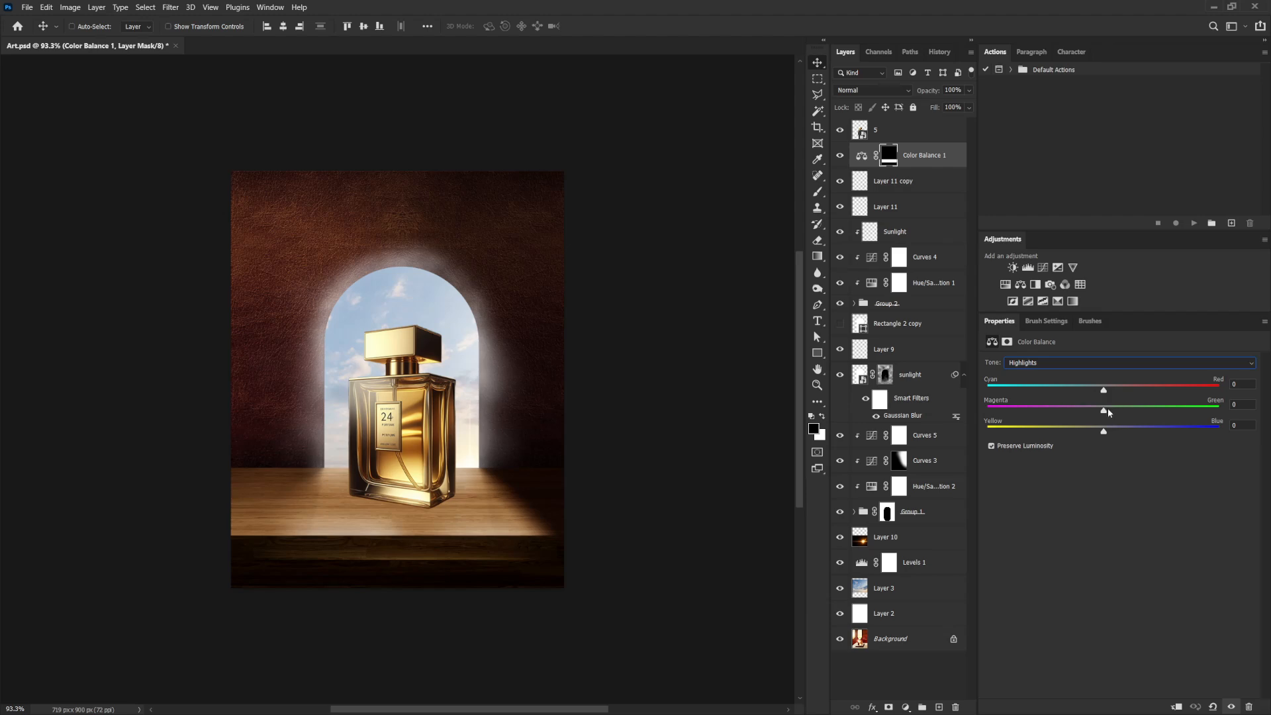
pyautogui.click(1075, 364)
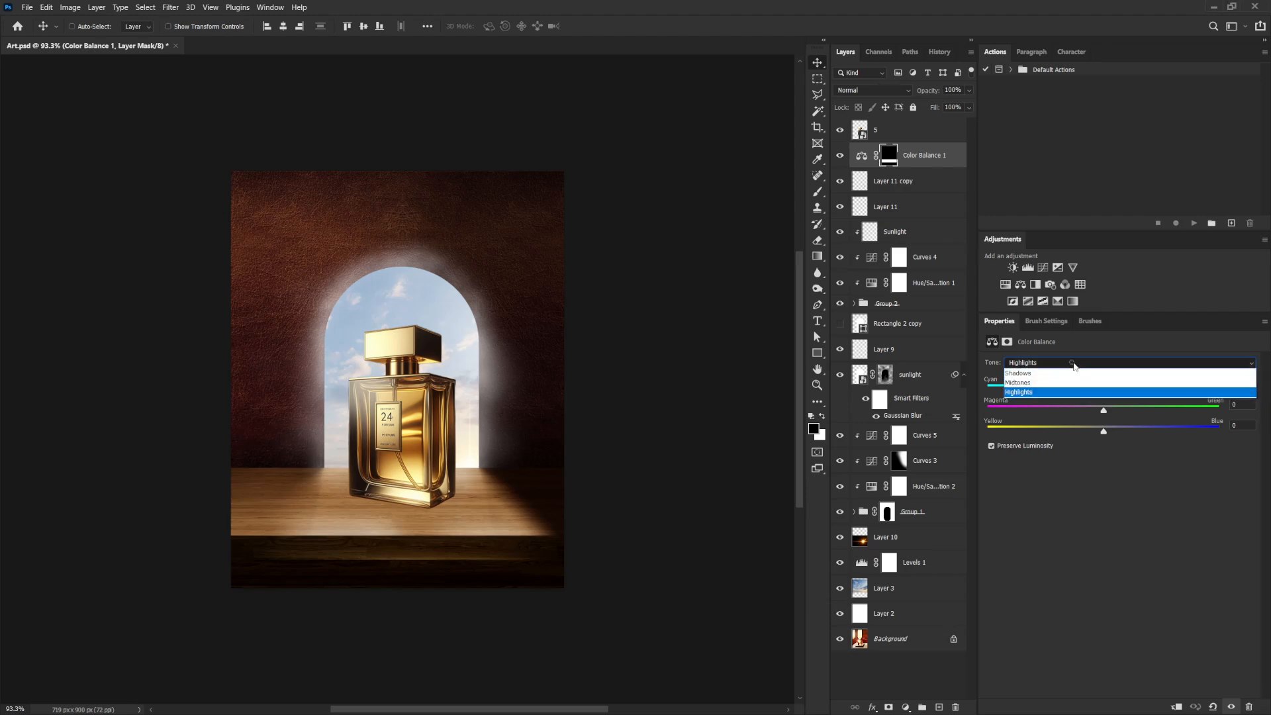
pyautogui.click(1074, 391)
pyautogui.moveTo(1104, 412); pyautogui.dragTo(1077, 434)
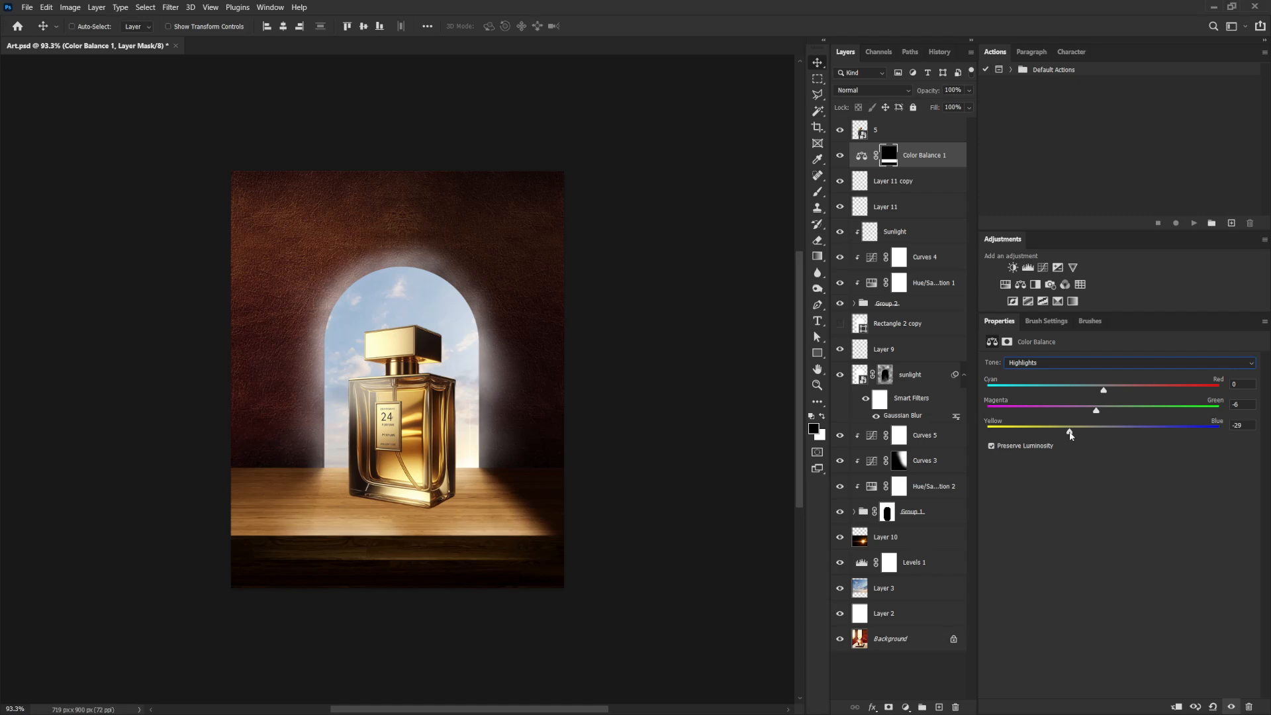
pyautogui.moveTo(1067, 434); pyautogui.dragTo(1073, 434)
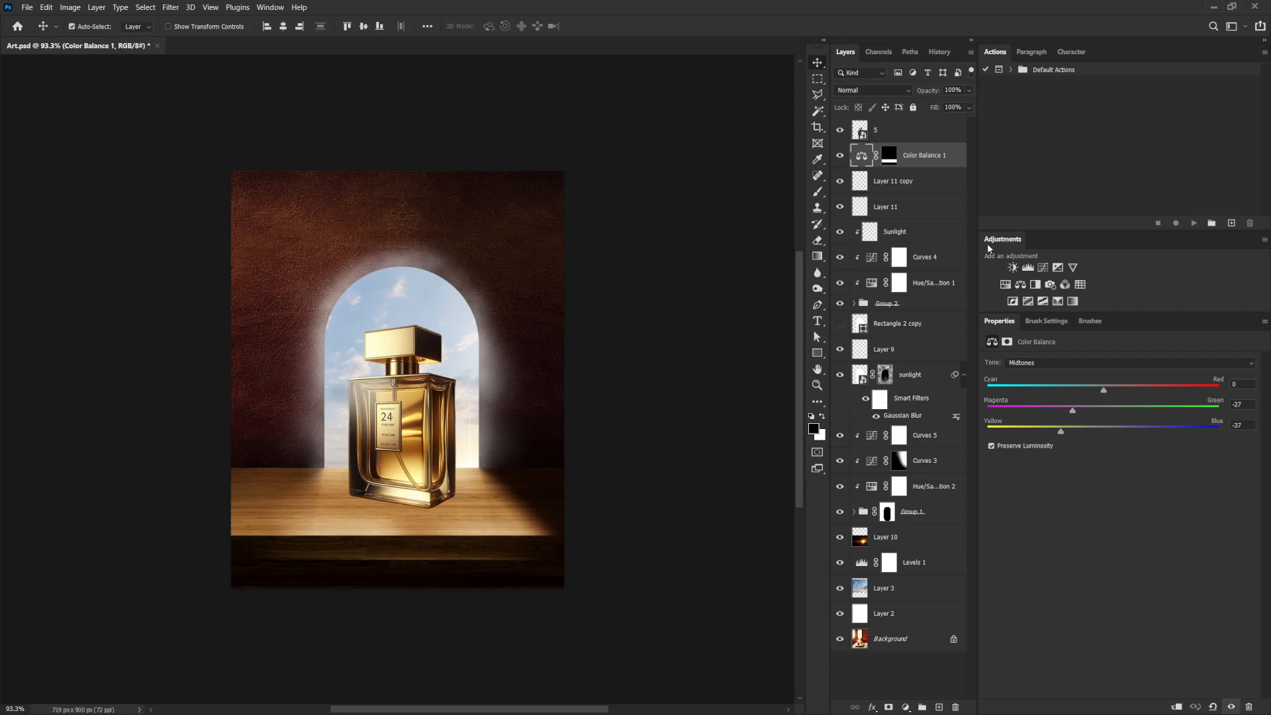
# Clear the selection and add a brightening Curves adjustment above Color Balance 1 with input 117, output 189, and its mask inverted to black.
pyautogui.hotkey('ctrl', 'd')
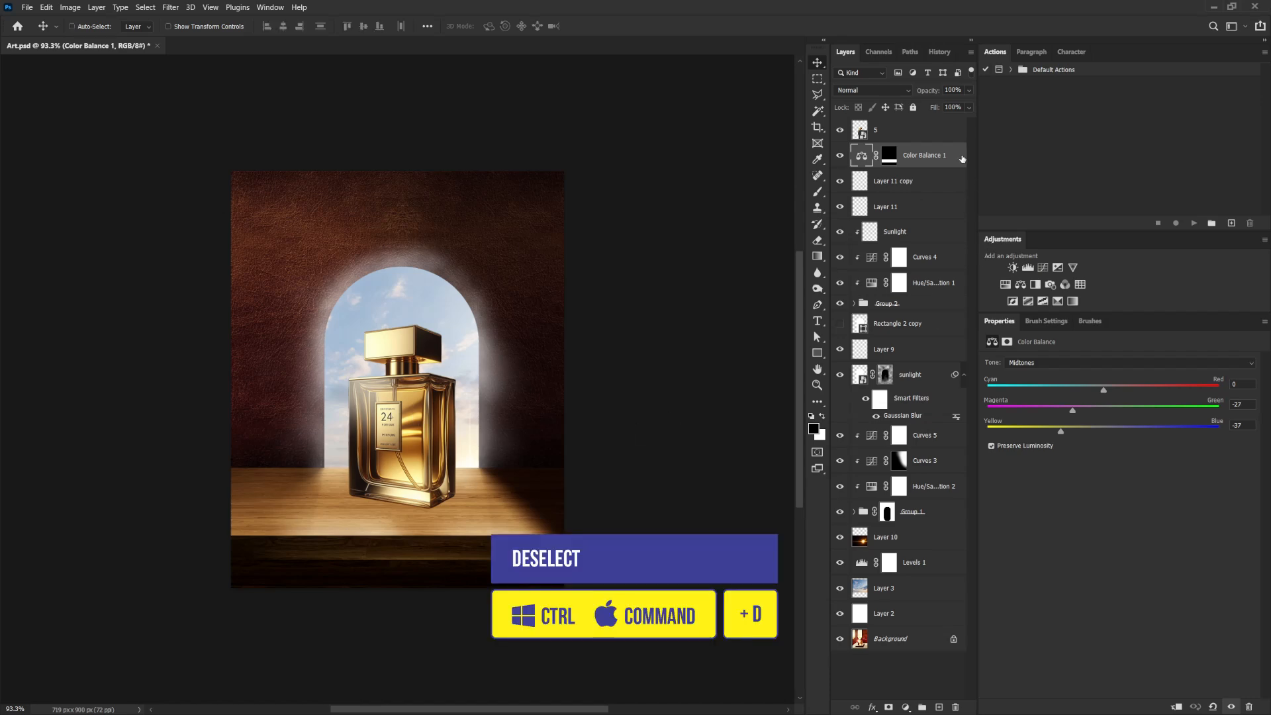
pyautogui.click(1043, 267)
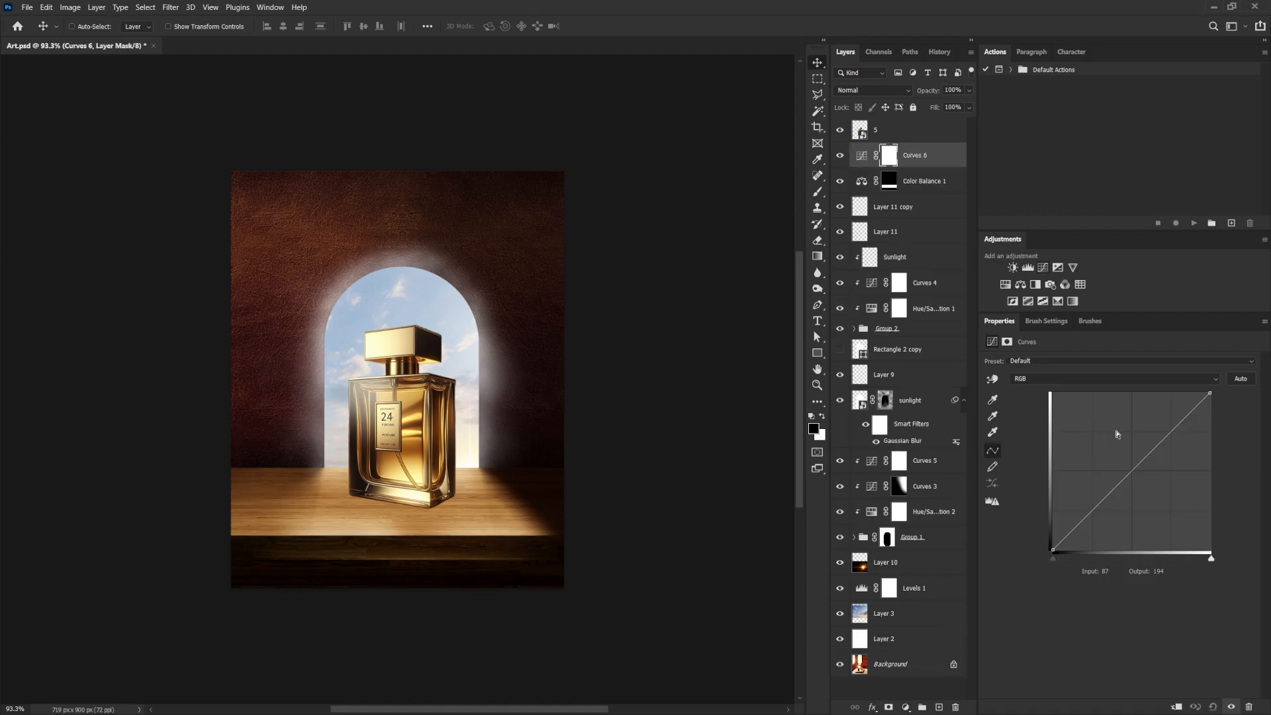
pyautogui.moveTo(1137, 464); pyautogui.dragTo(1122, 431)
pyautogui.hotkey('ctrl', 'i')
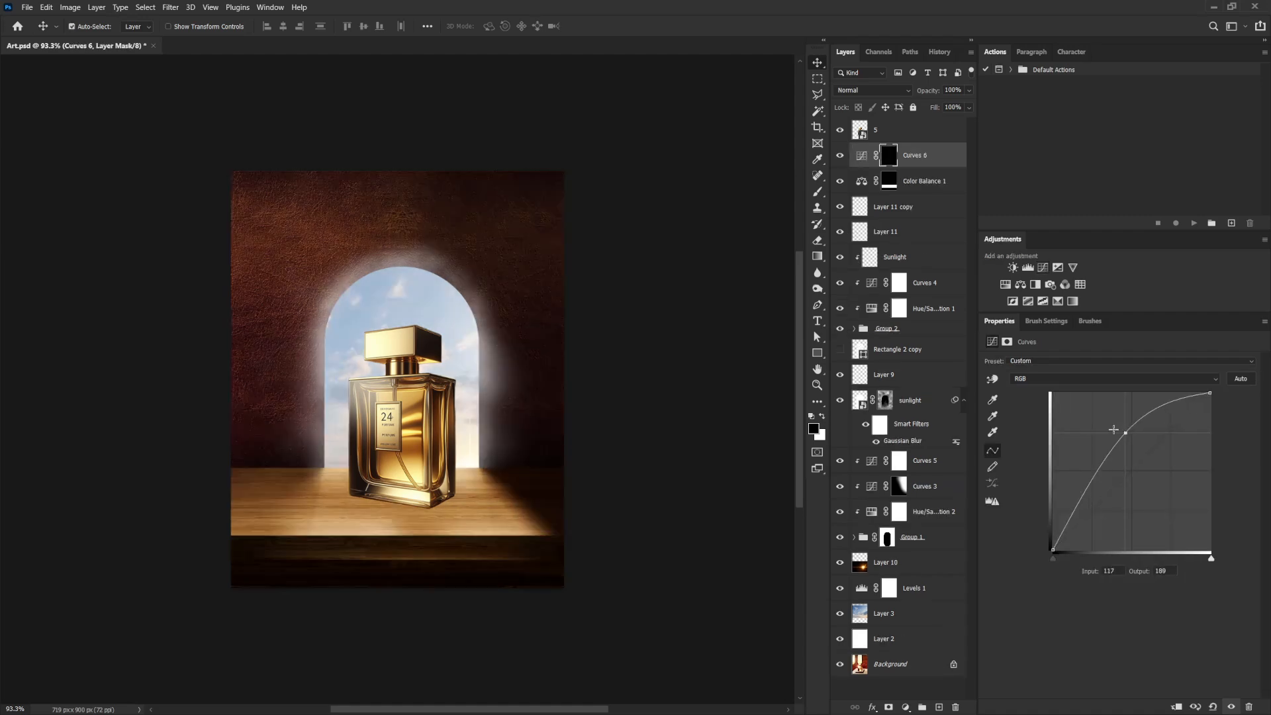
# Load the Color Balance 1 mask as a selection, make the Curves 6 mask active and hide the marquee.
pyautogui.keyDown('ctrl'); pyautogui.click(891, 191); pyautogui.keyUp('ctrl')
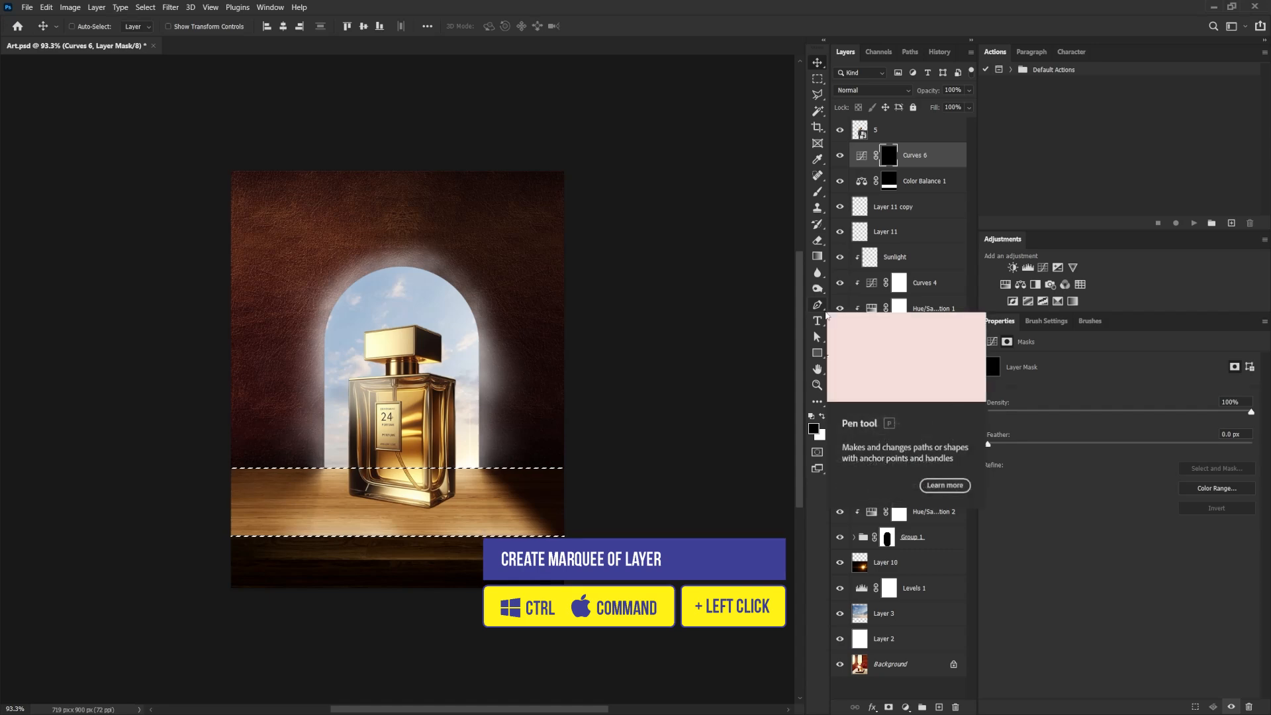
pyautogui.click(919, 179)
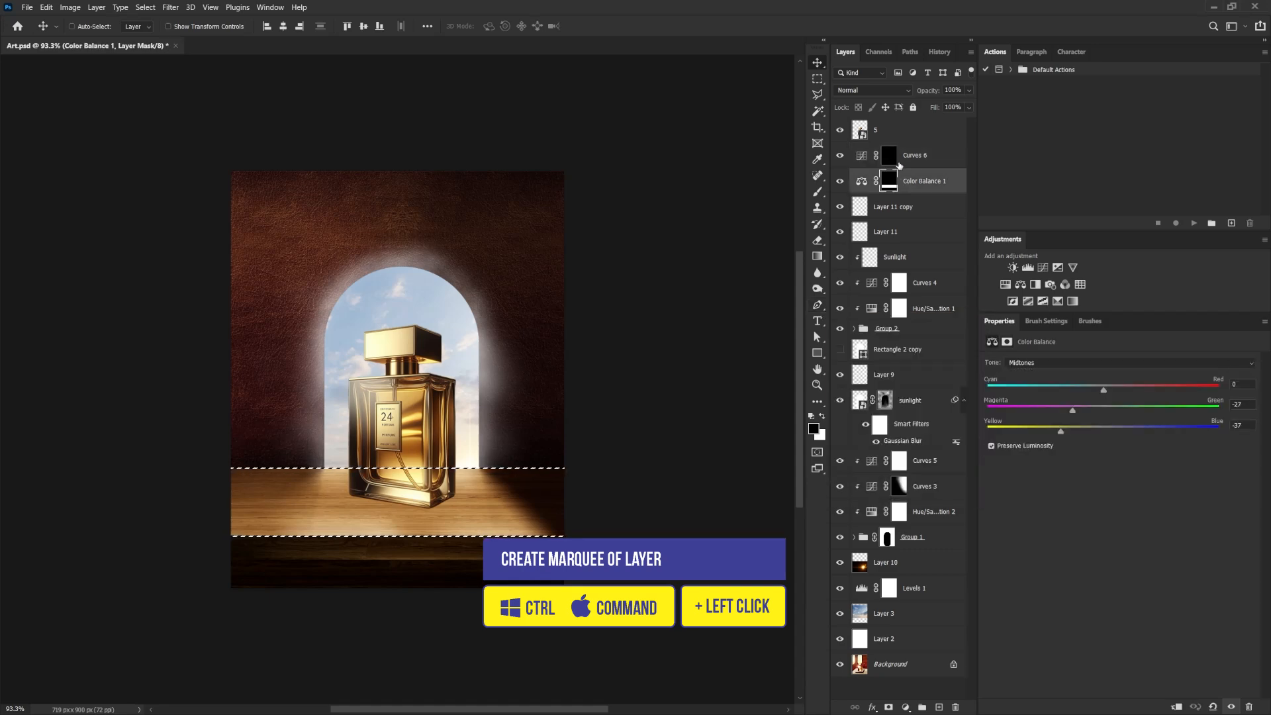
pyautogui.click(892, 159)
pyautogui.hotkey('ctrl', 'h')
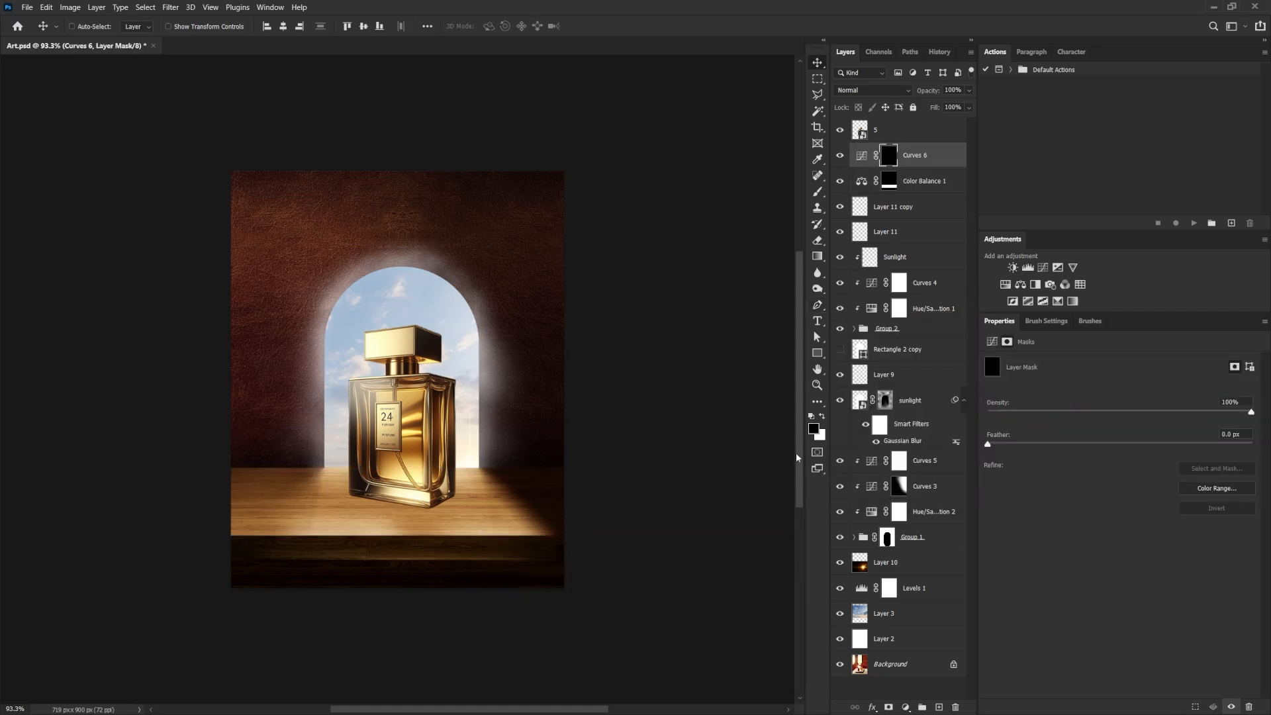
# Paint white on the Curves 6 mask with a 150 px soft brush on both sides of the bottle's base.
pyautogui.press('b')
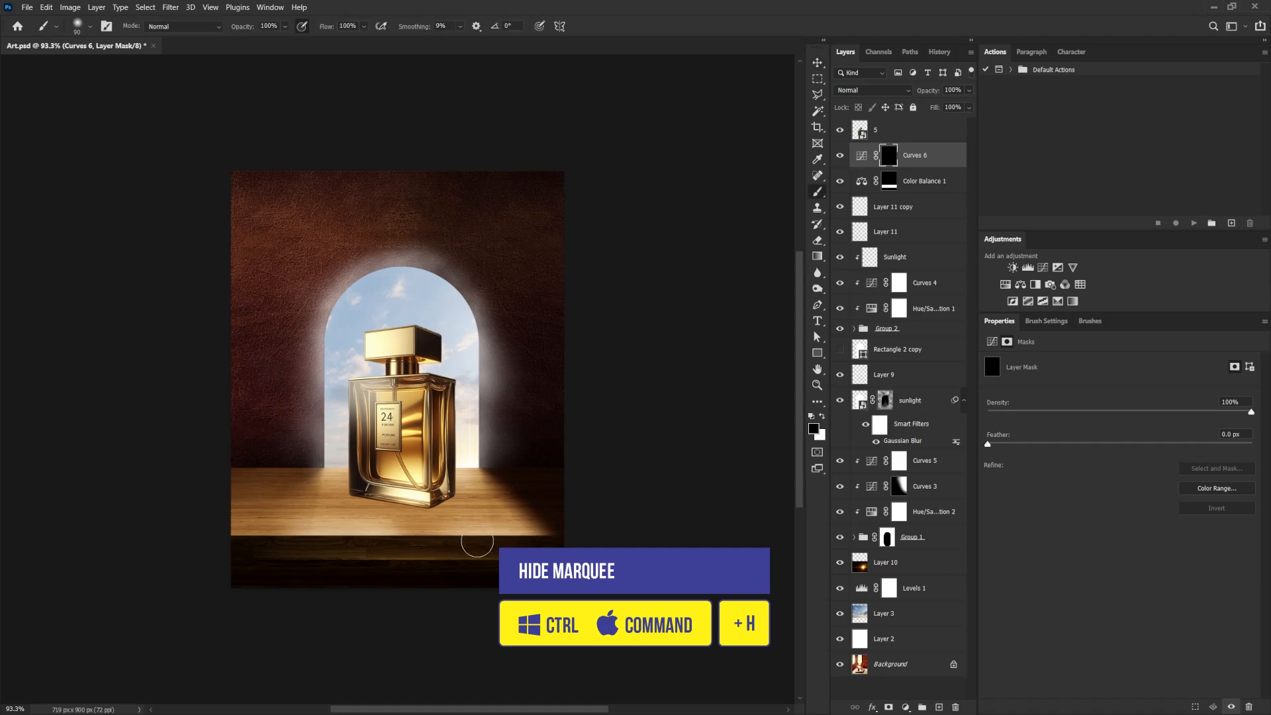
pyautogui.press(']')
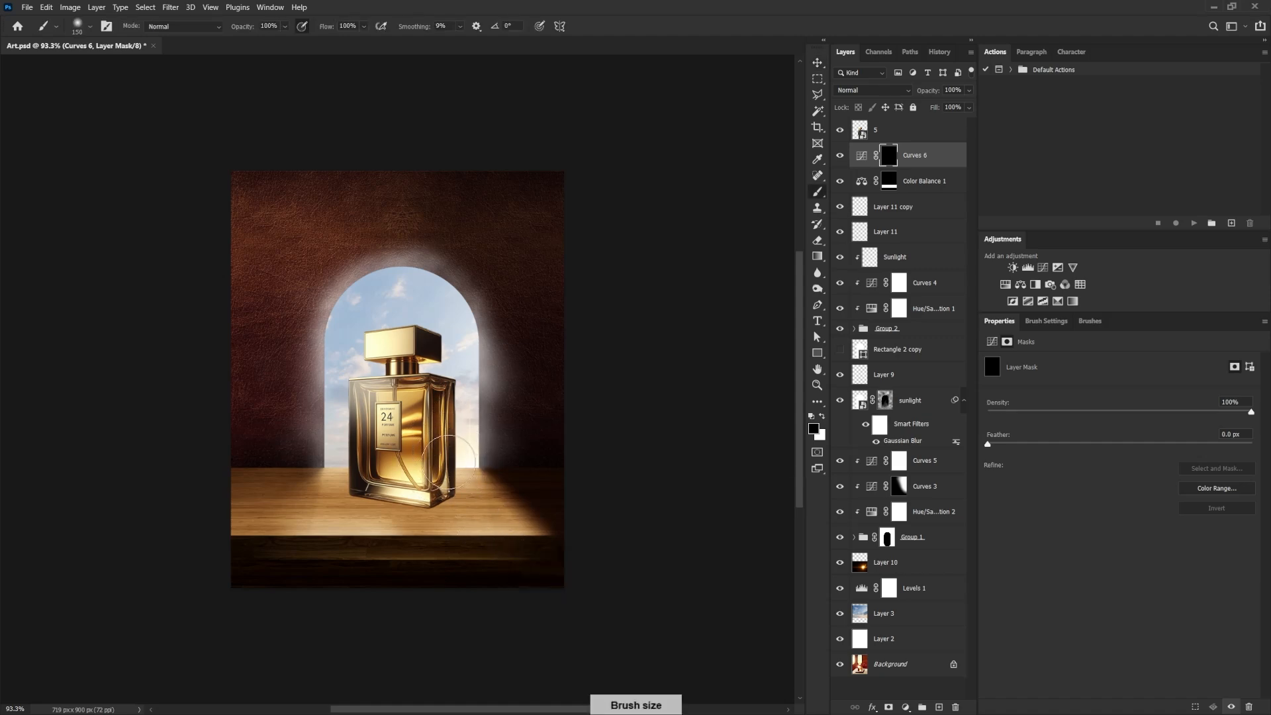
pyautogui.press('x')
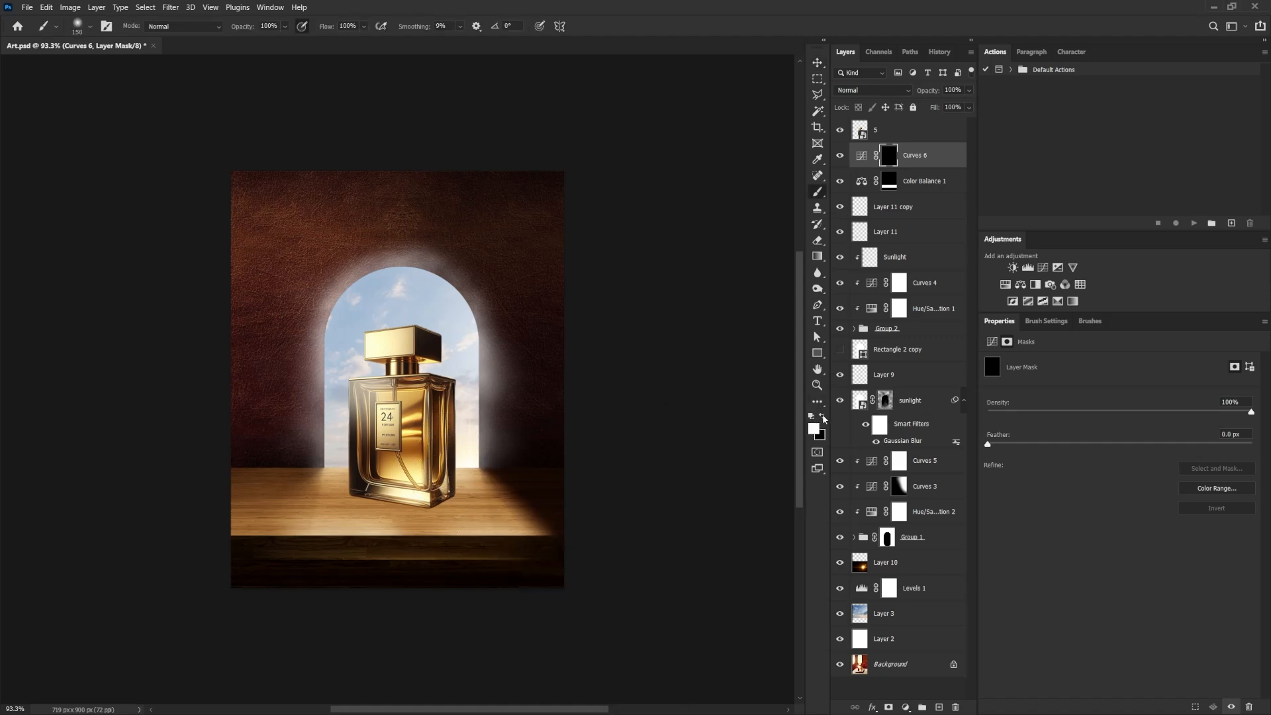
pyautogui.click(472, 492)
pyautogui.click(352, 486)
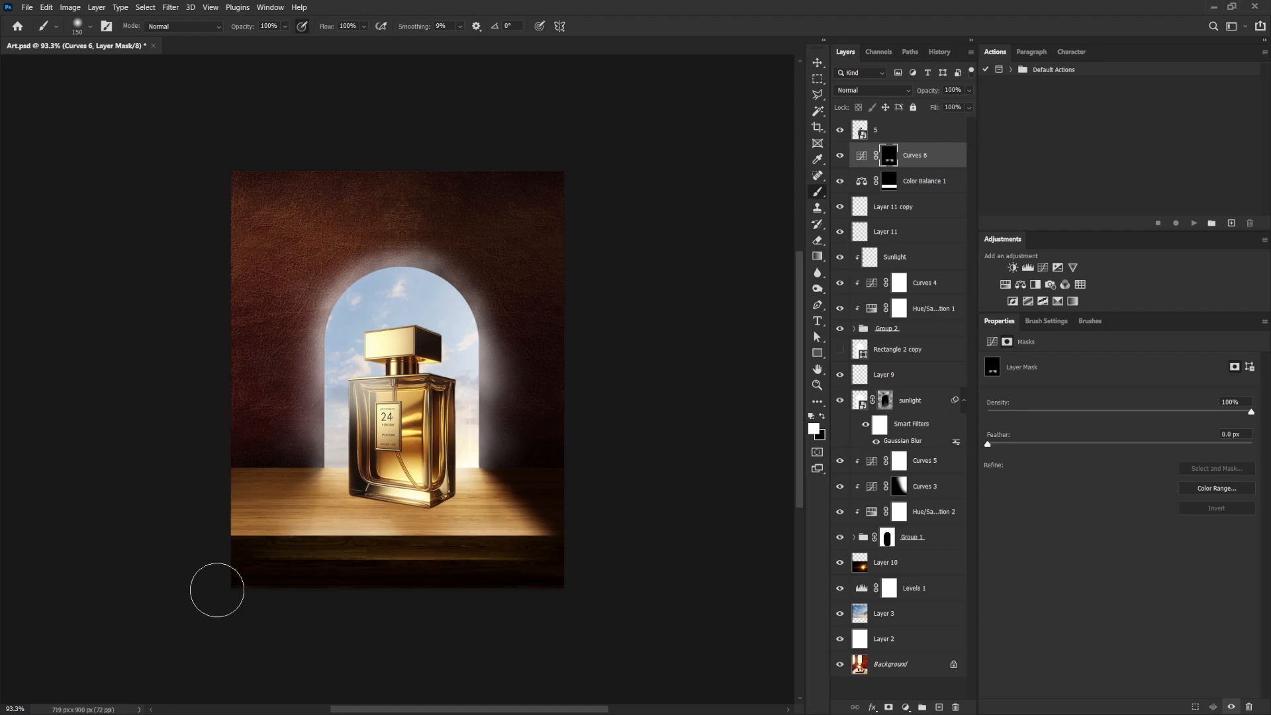
# Lasso a patch of the lower glass on bottle layer 5, copy it to a new layer and place that below layer 5.
pyautogui.click(885, 136)
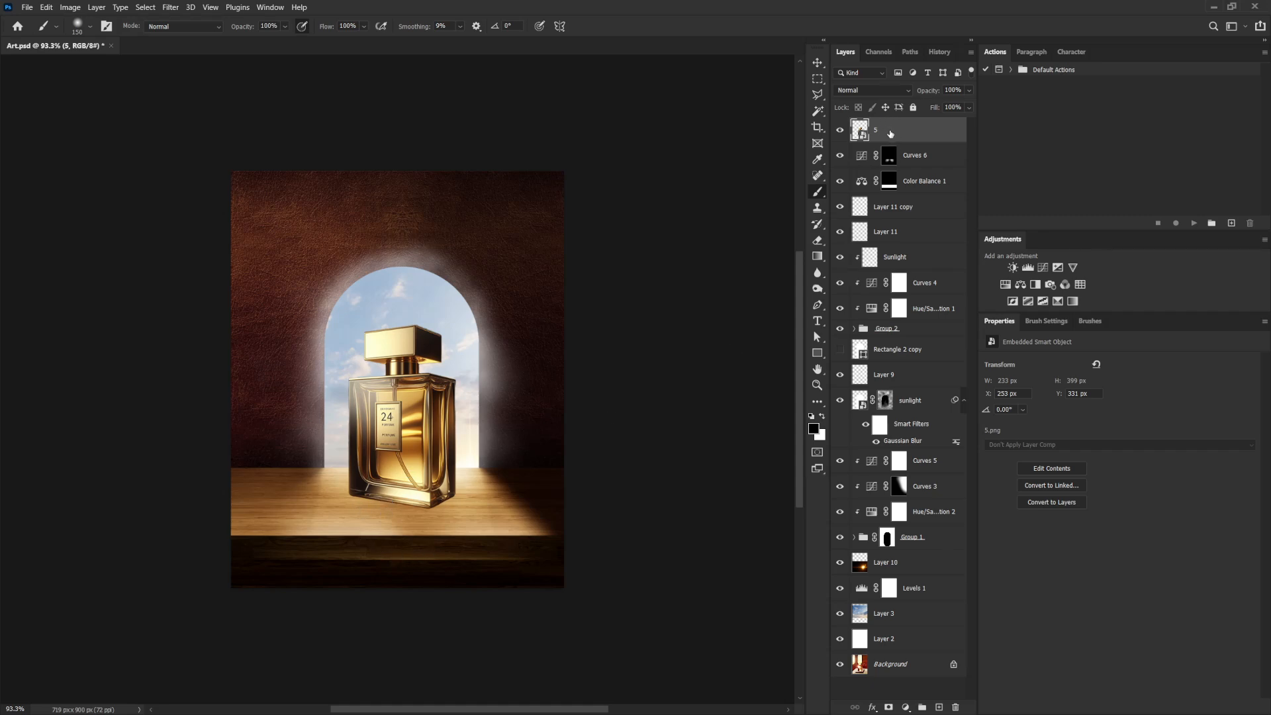
pyautogui.click(820, 96)
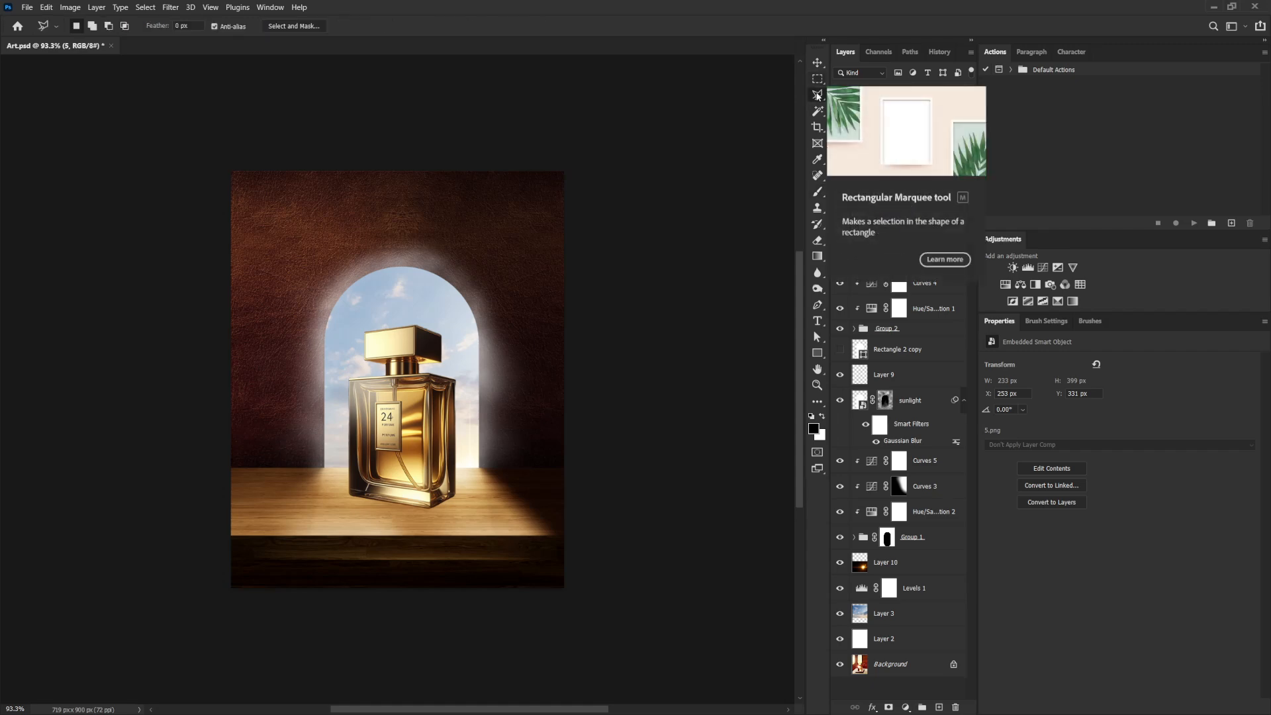
pyautogui.rightClick(819, 95)
pyautogui.click(868, 95)
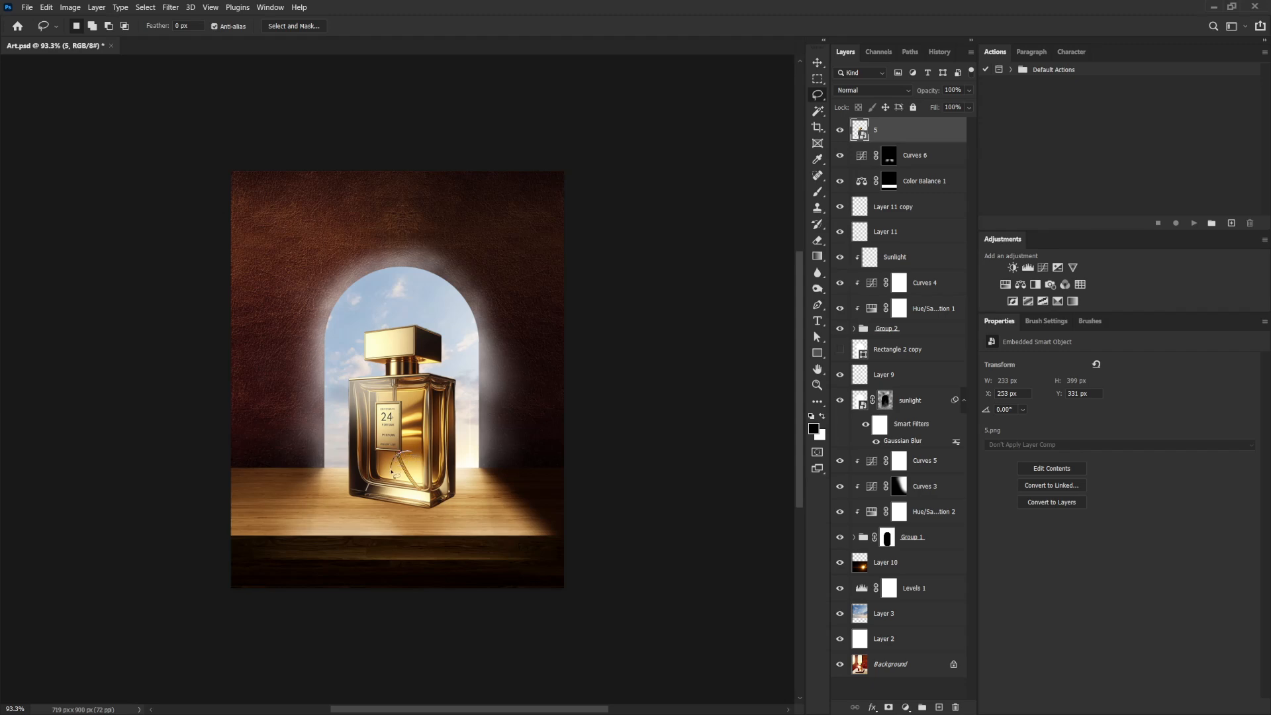
pyautogui.moveTo(405, 482)
pyautogui.mouseDown()
pyautogui.moveTo(430, 471)
pyautogui.moveTo(424, 449)
pyautogui.moveTo(405, 447)
pyautogui.moveTo(392, 467)
pyautogui.mouseUp()
pyautogui.hotkey('ctrl', 'j')
pyautogui.moveTo(916, 144); pyautogui.dragTo(916, 168)
# Move the copied glass patch onto the tabletop in front of the bottle and apply a Gaussian Blur of about 4.2 pixels.
pyautogui.press('v')
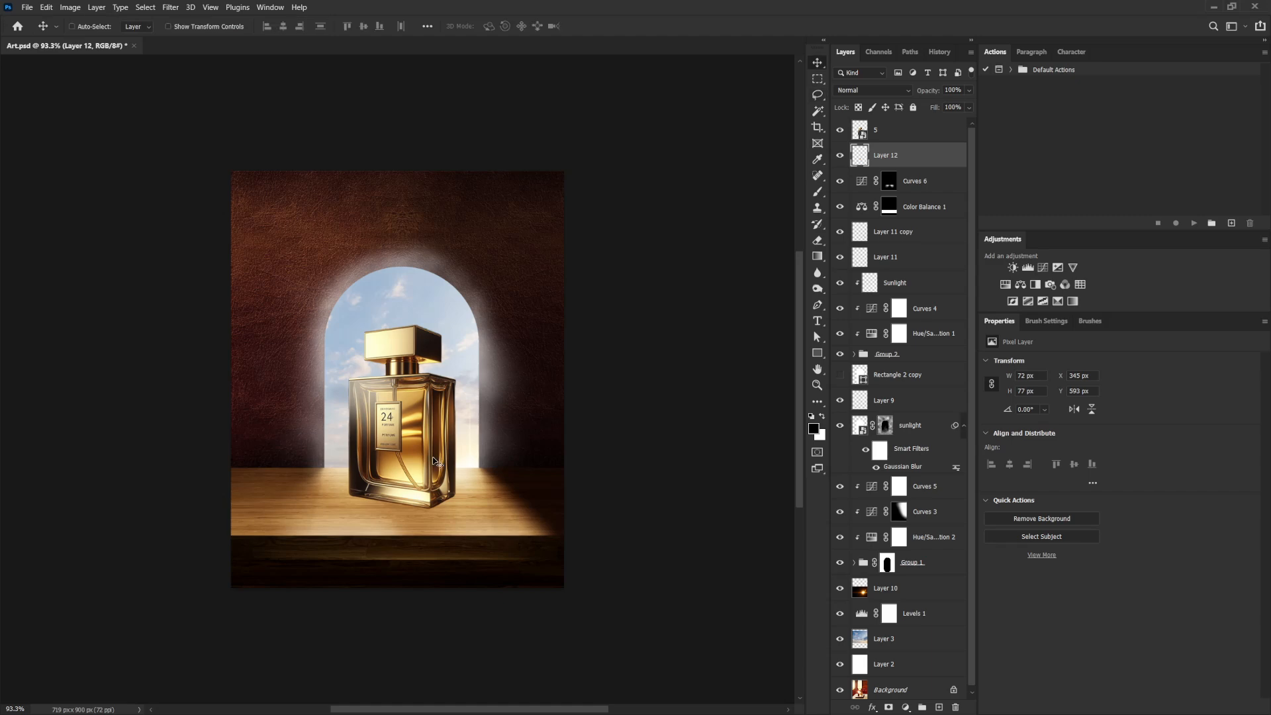
pyautogui.moveTo(447, 456); pyautogui.dragTo(407, 519)
pyautogui.click(185, 11)
pyautogui.moveTo(171, 11)
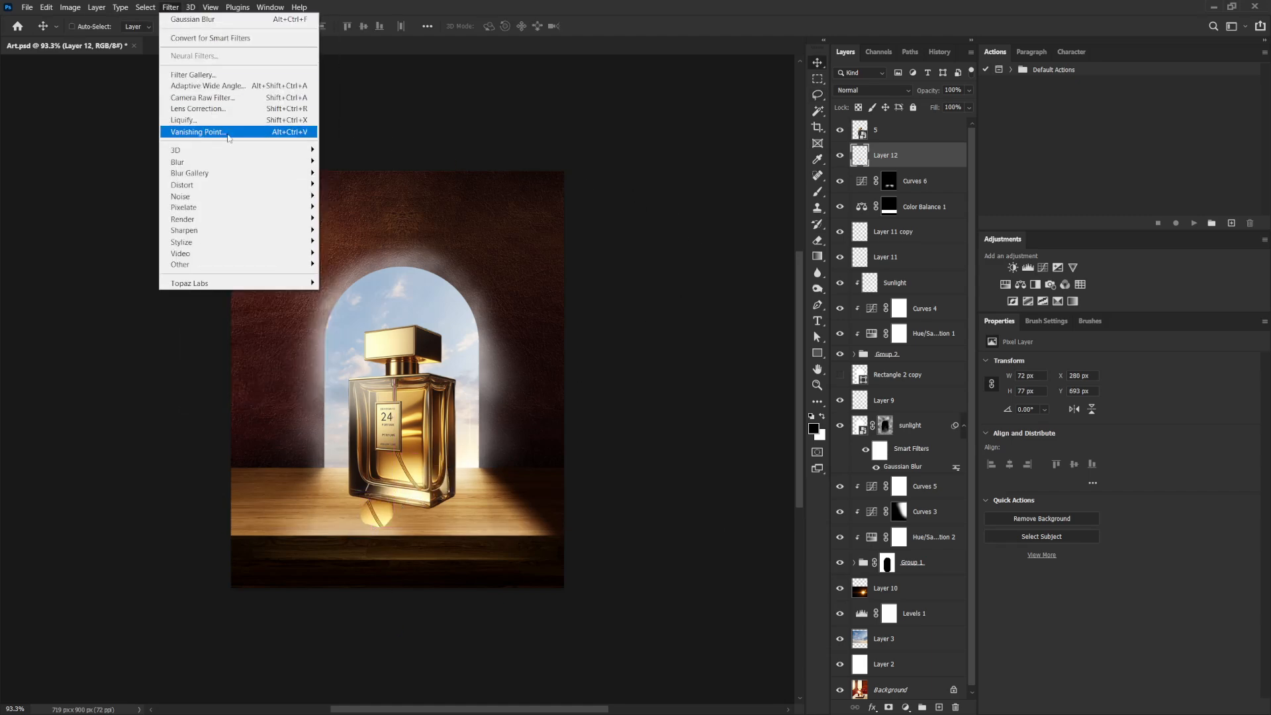
pyautogui.moveTo(286, 165)
pyautogui.click(351, 207)
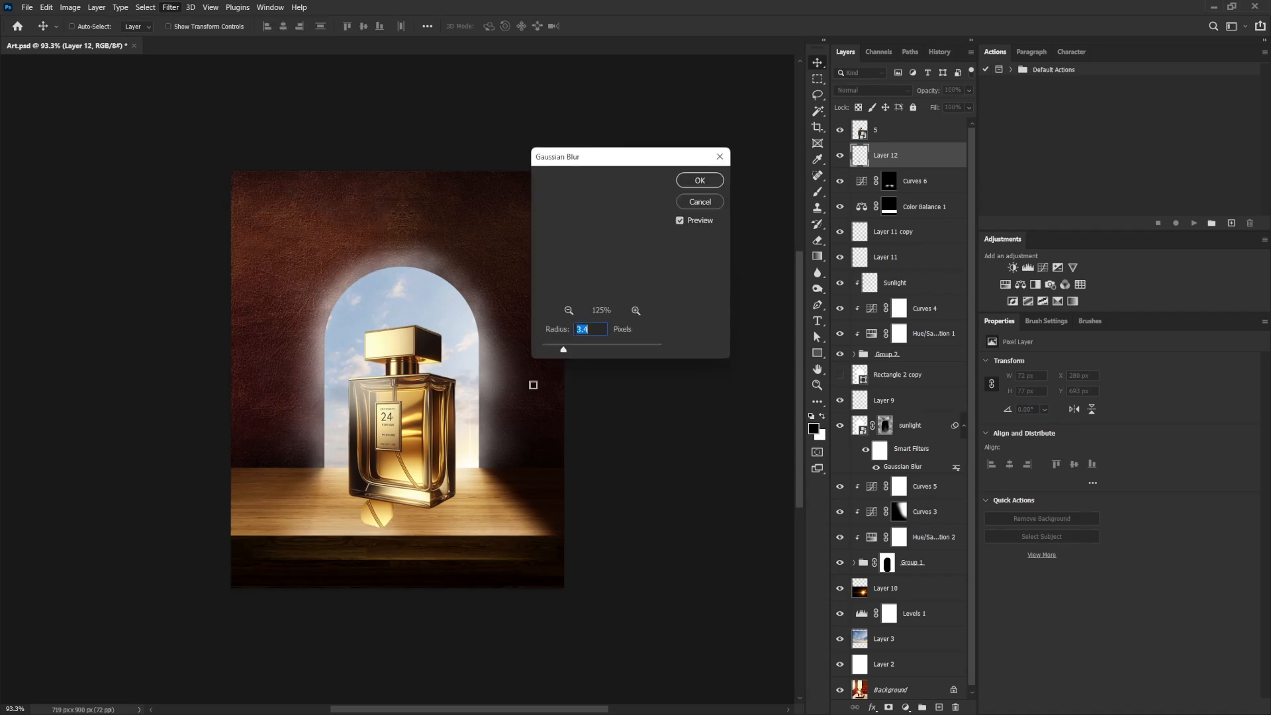
pyautogui.moveTo(565, 352); pyautogui.dragTo(570, 352)
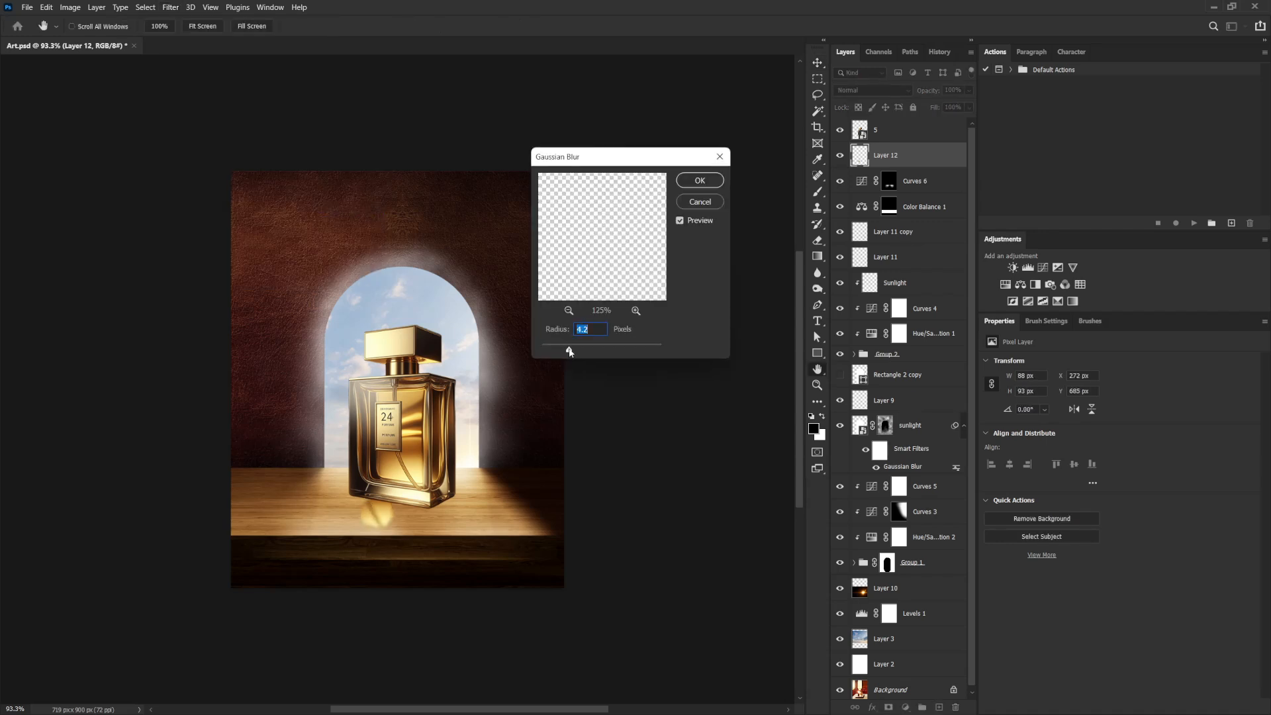
pyautogui.click(715, 183)
# Set the blend mode of the blurred glass patch layer to Lighten.
pyautogui.click(872, 90)
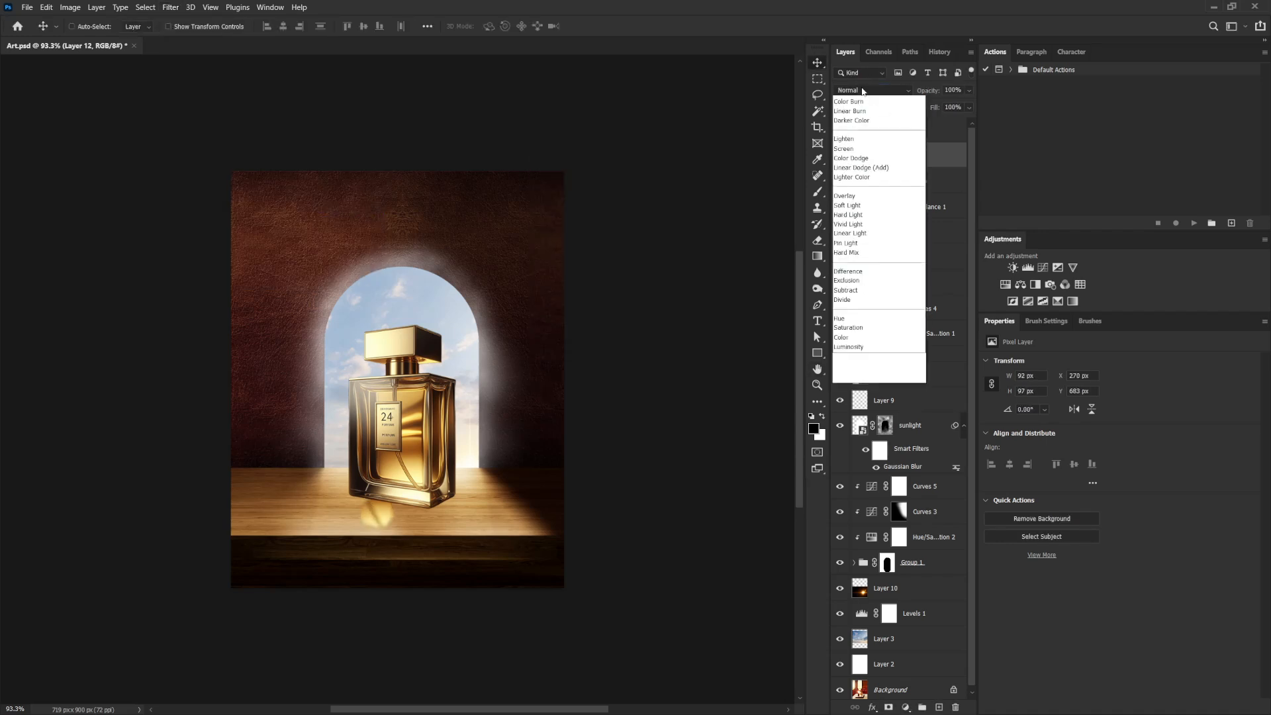
pyautogui.click(853, 185)
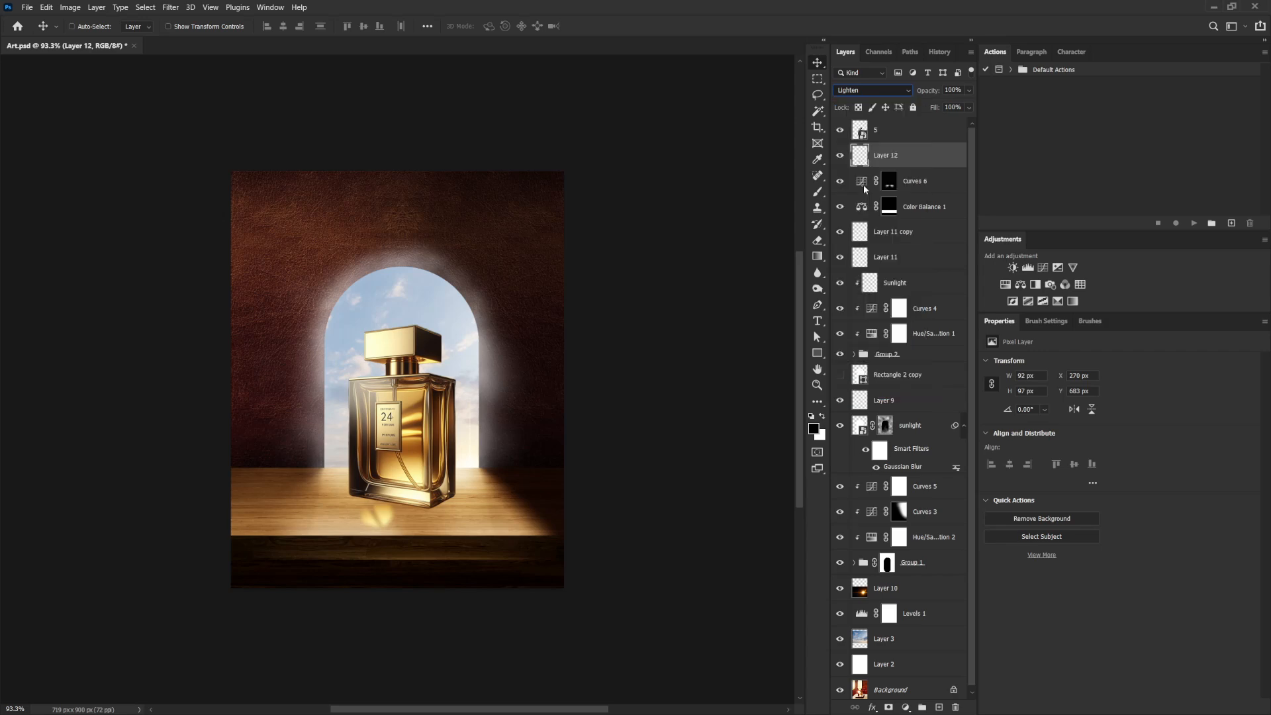
pyautogui.moveTo(620, 483); pyautogui.dragTo(620, 483)
# Distort the glass patch in Free Transform into a wide, skewed reflection on the tabletop extending from the bottle's base, and apply it.
pyautogui.hotkey('ctrl', 't')
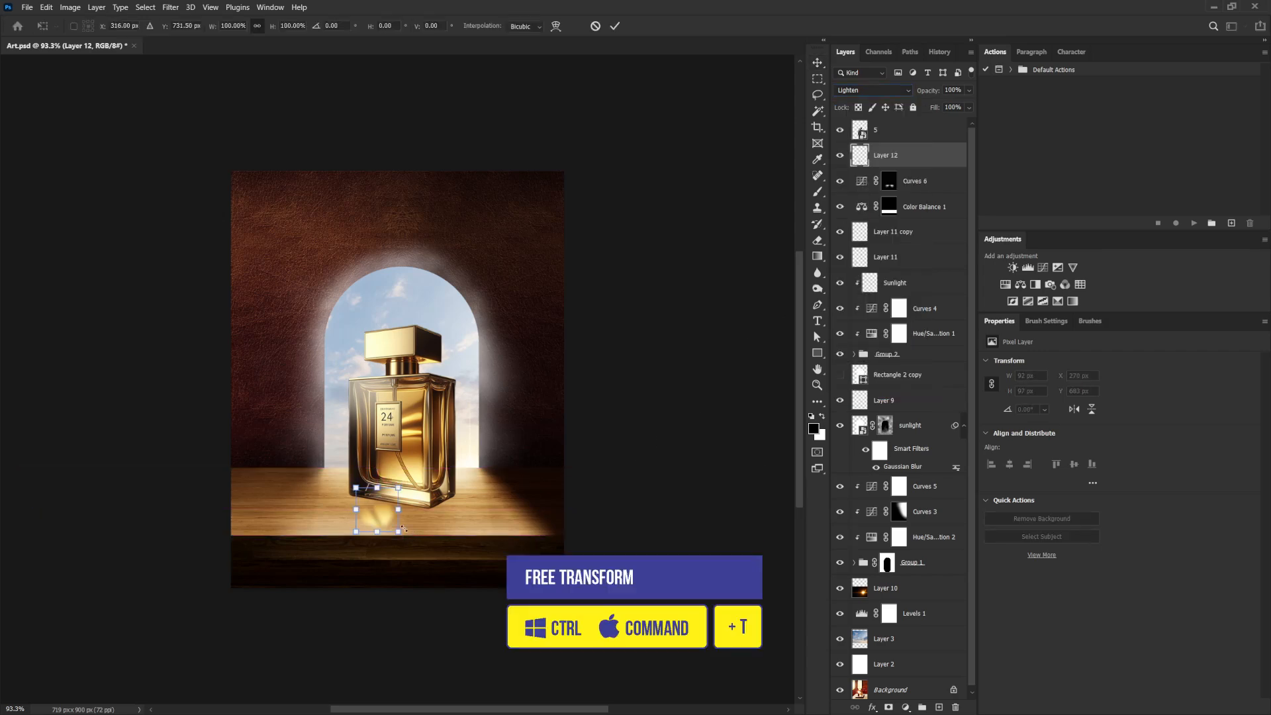
pyautogui.rightClick(382, 233)
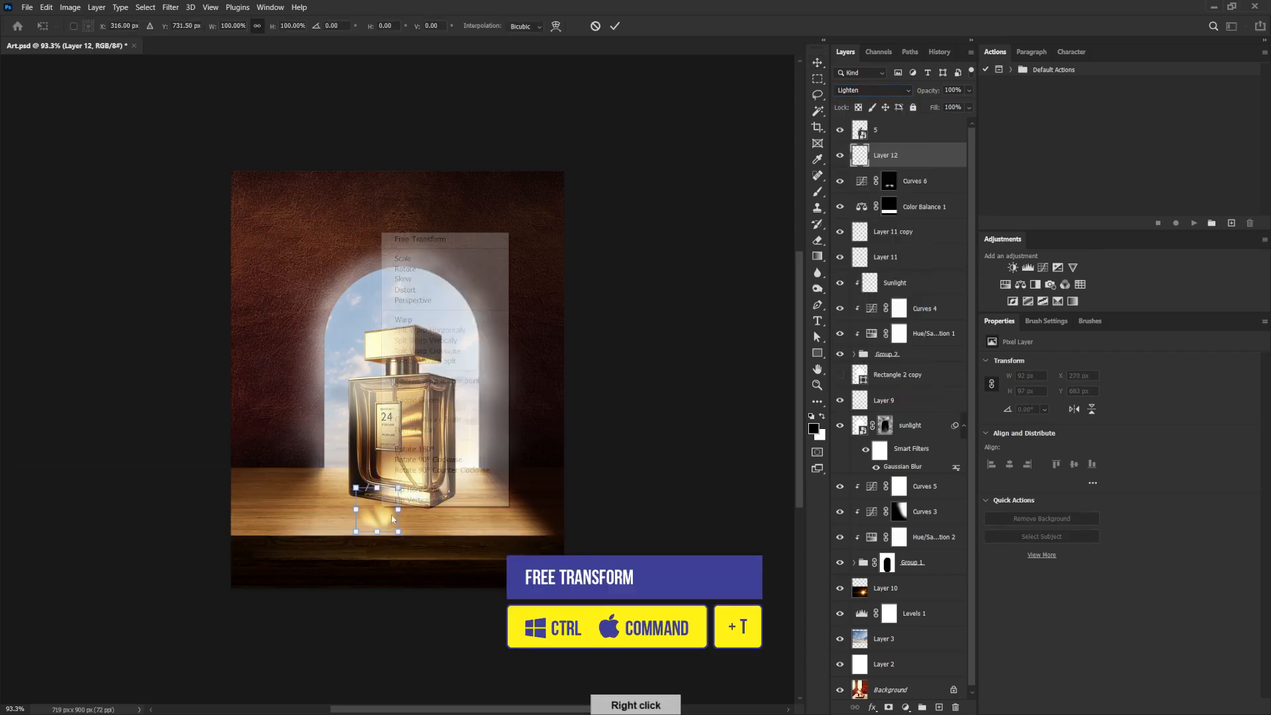
pyautogui.click(417, 291)
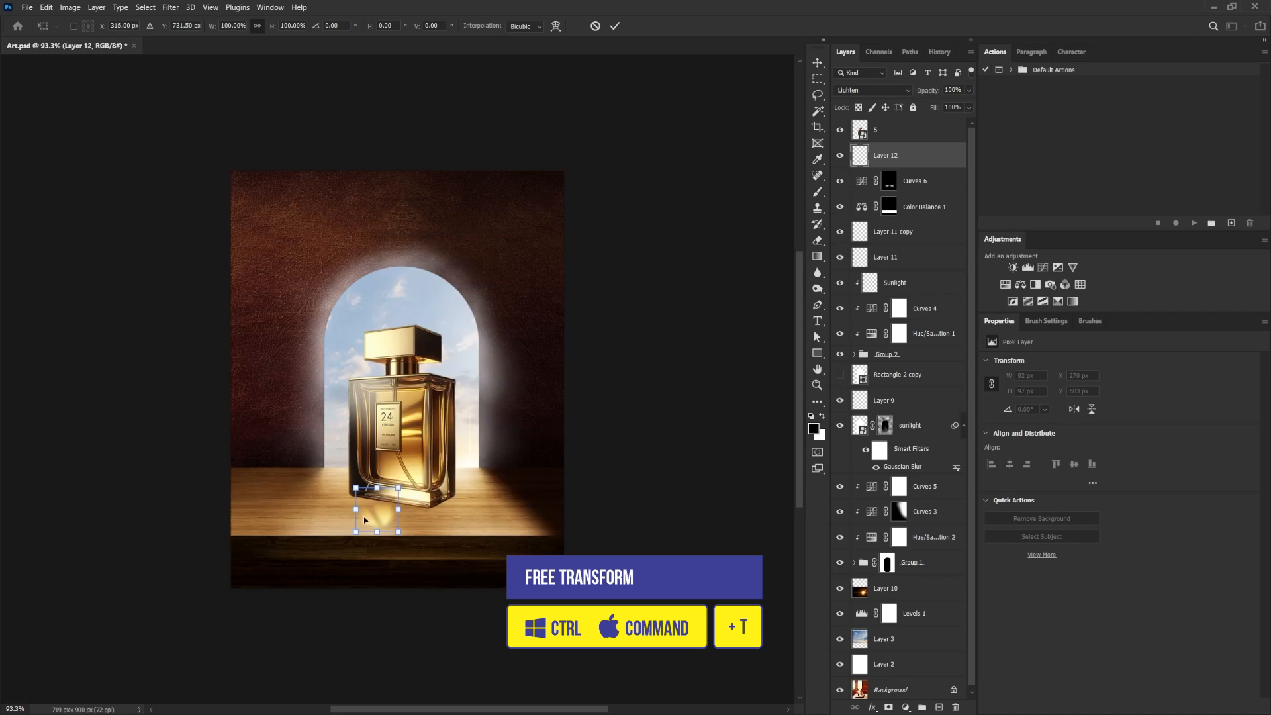
pyautogui.moveTo(356, 490); pyautogui.dragTo(339, 493)
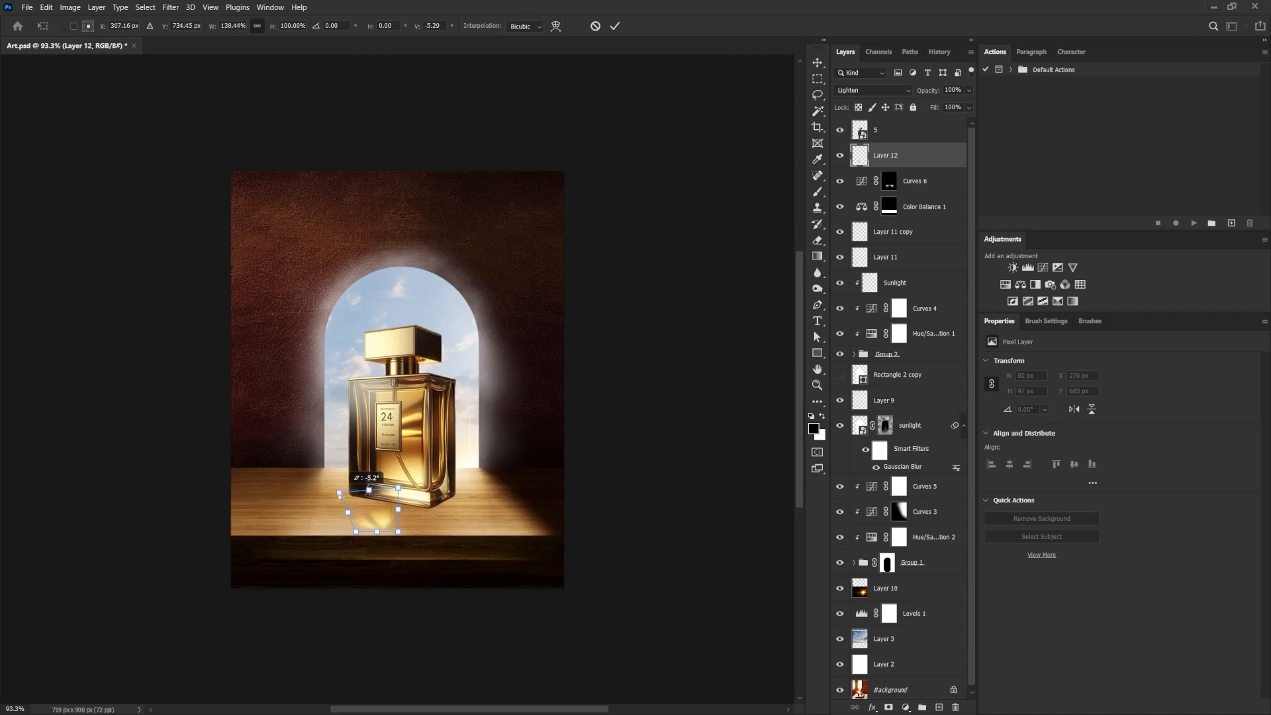
pyautogui.moveTo(397, 532); pyautogui.dragTo(431, 512)
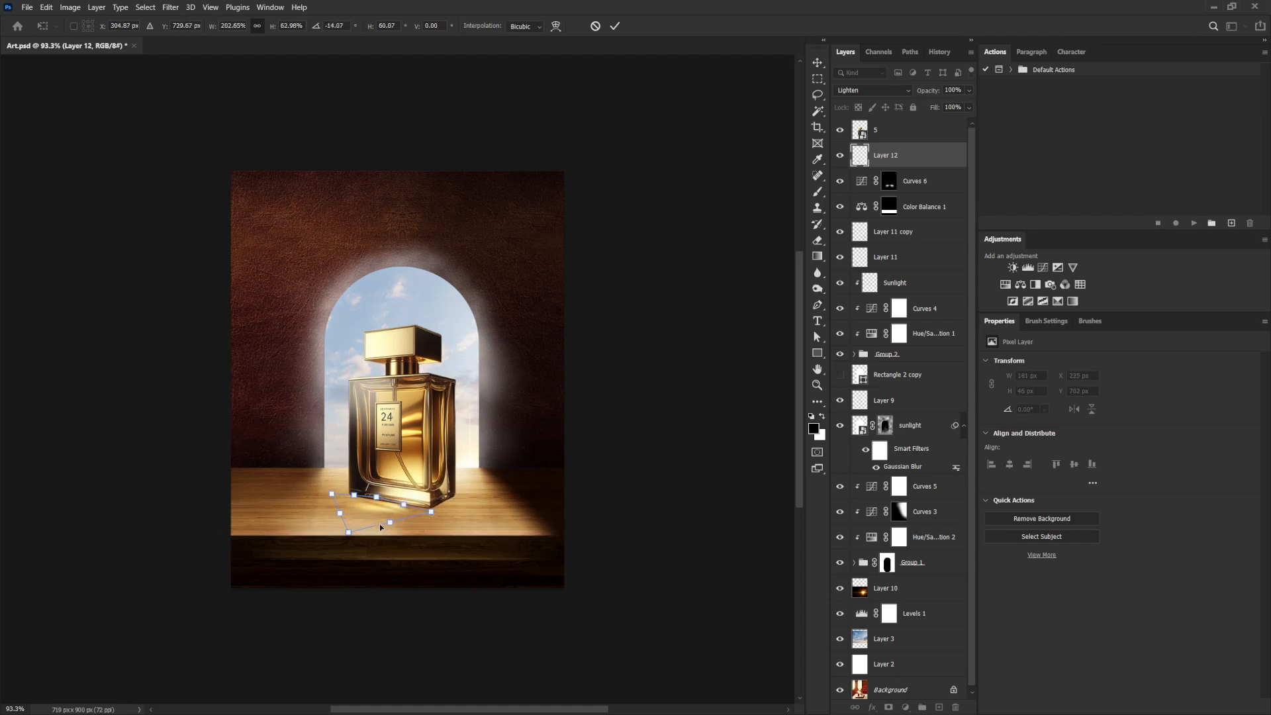
pyautogui.moveTo(349, 533); pyautogui.dragTo(431, 509)
pyautogui.moveTo(332, 494); pyautogui.dragTo(324, 501)
pyautogui.moveTo(430, 515)
pyautogui.mouseDown()
pyautogui.moveTo(441, 520)
pyautogui.moveTo(383, 519)
pyautogui.moveTo(445, 511)
pyautogui.mouseUp()
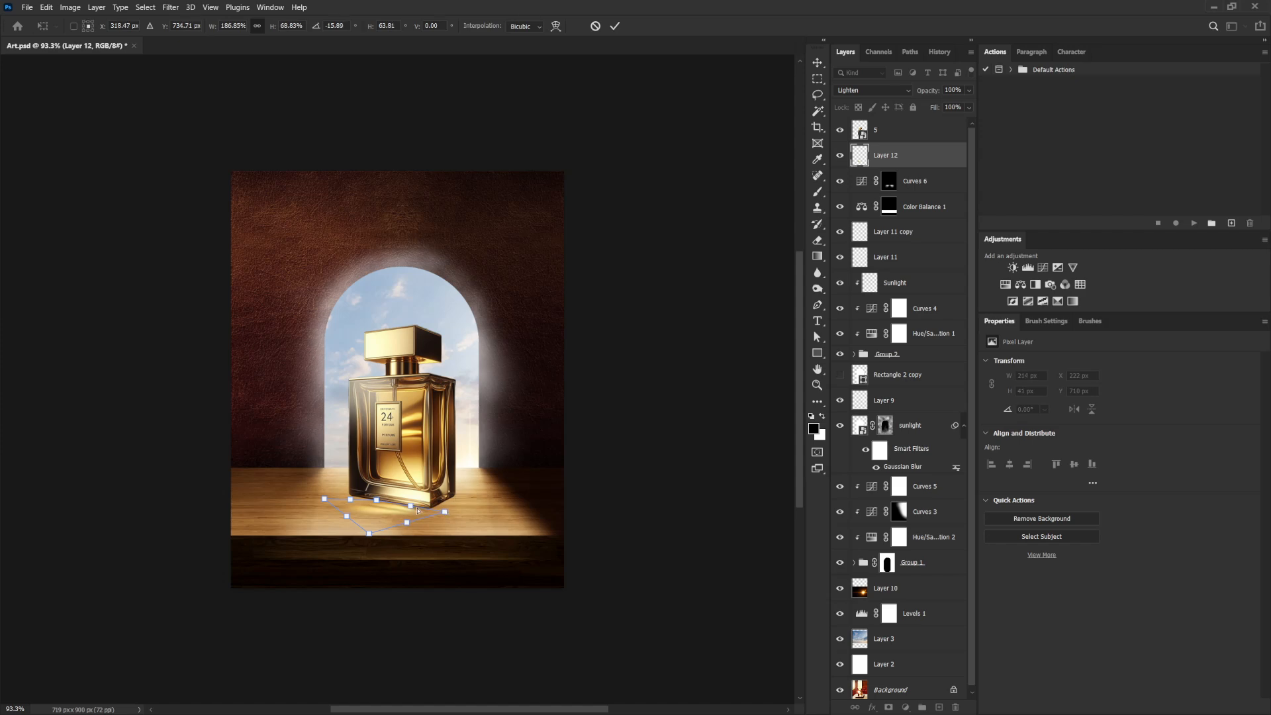
pyautogui.moveTo(368, 534); pyautogui.dragTo(352, 564)
pyautogui.moveTo(394, 517); pyautogui.dragTo(386, 516)
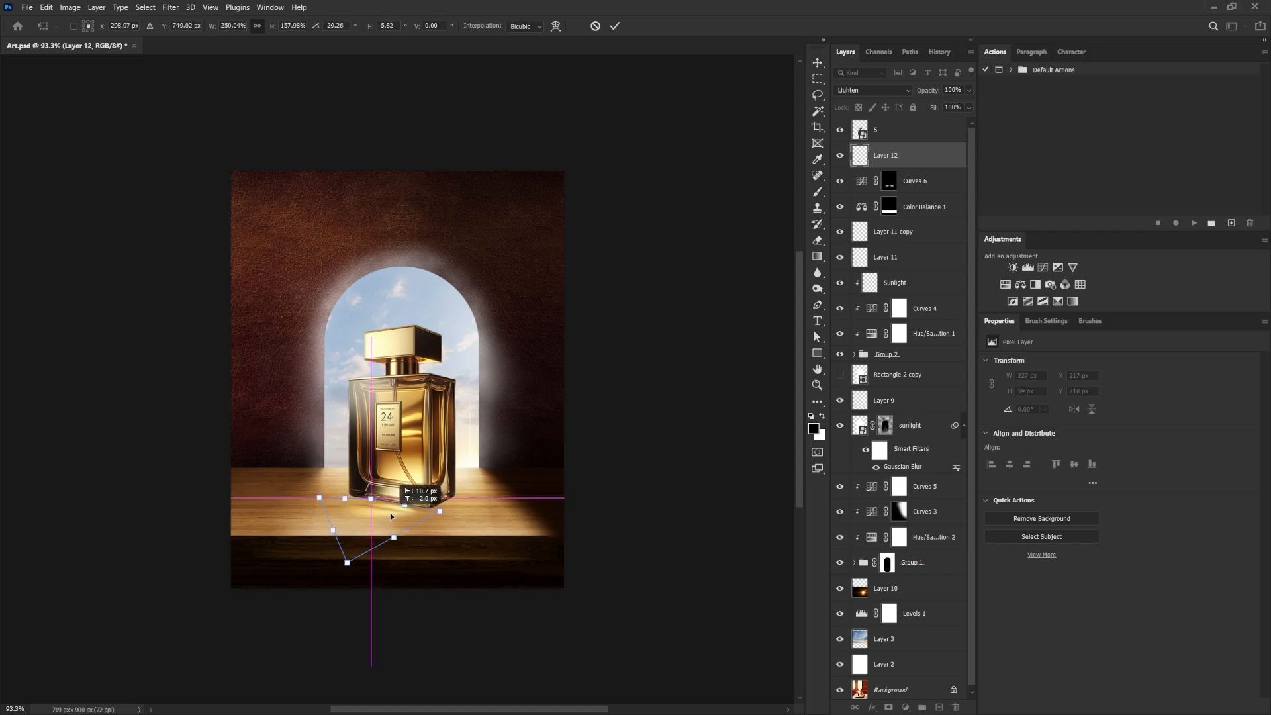
pyautogui.press('Return')
# Add a new layer above Curves 6 and name it shadow.
pyautogui.click(914, 185)
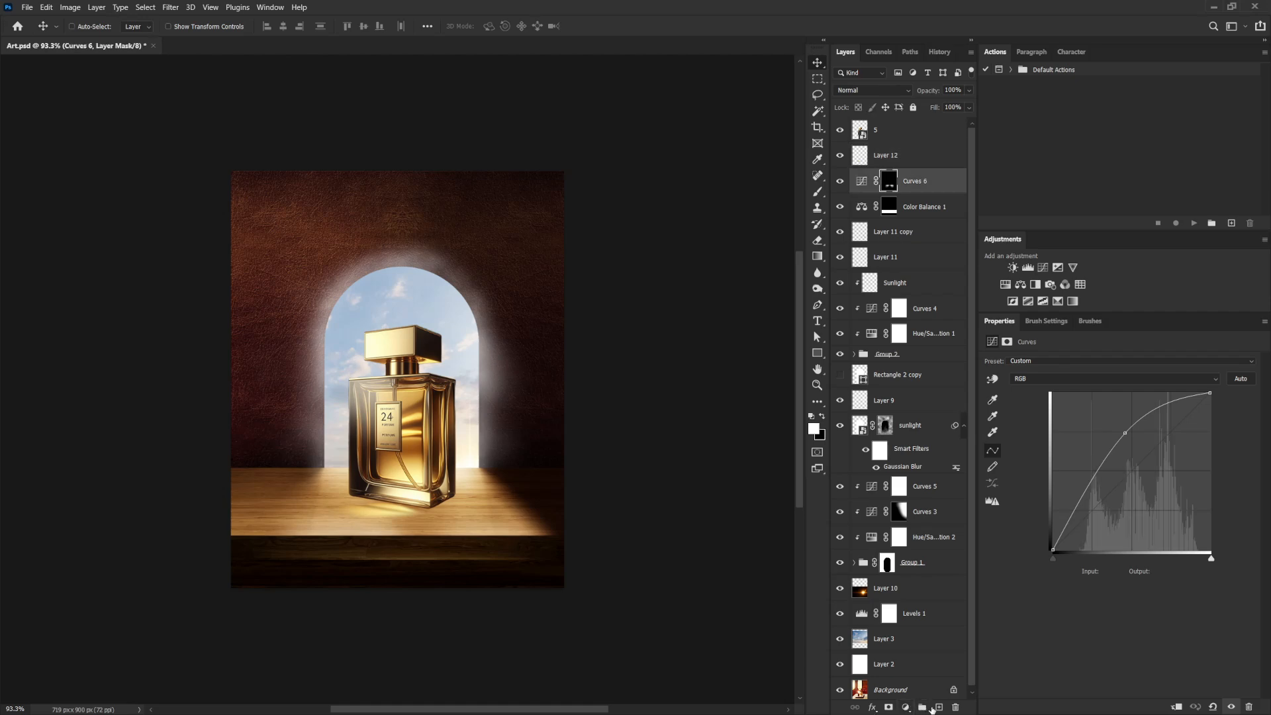
pyautogui.click(938, 707)
pyautogui.doubleClick(890, 180)
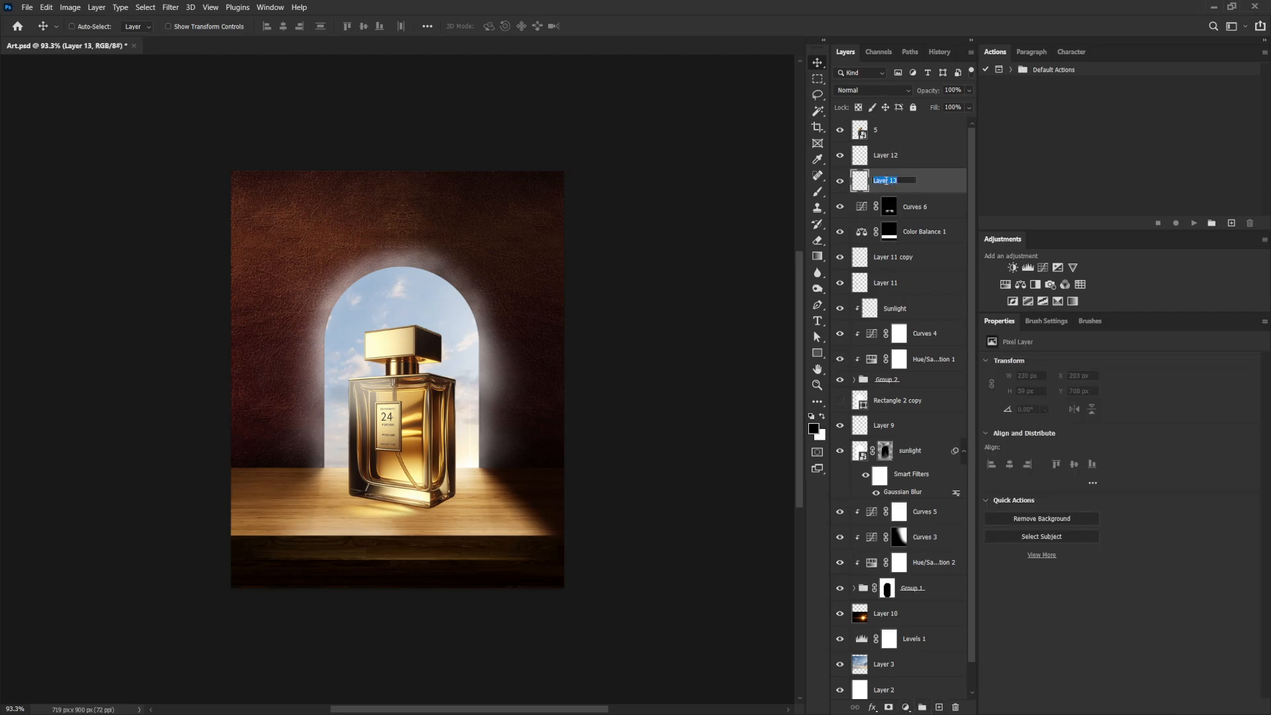
pyautogui.write('shadow')
pyautogui.press('Return')
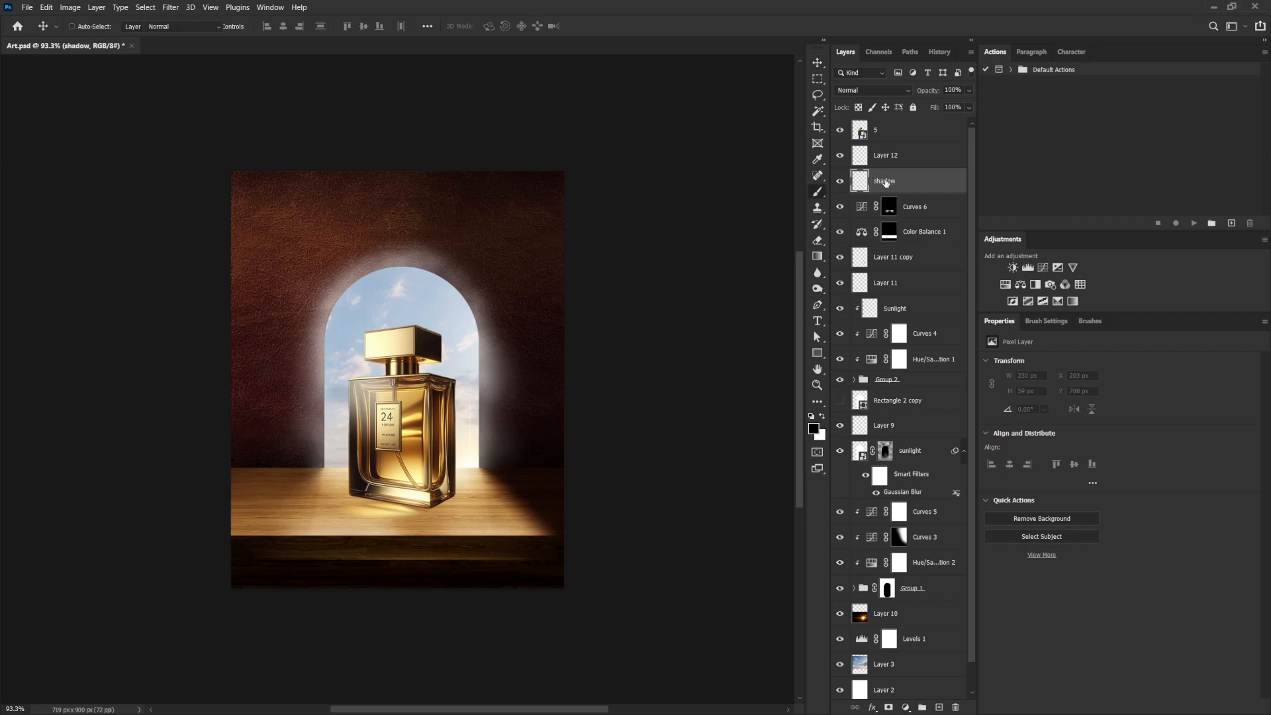
# Flatten the soft round brush tip to 17% roundness for painting the shadow.
pyautogui.press('b')
pyautogui.click(1047, 323)
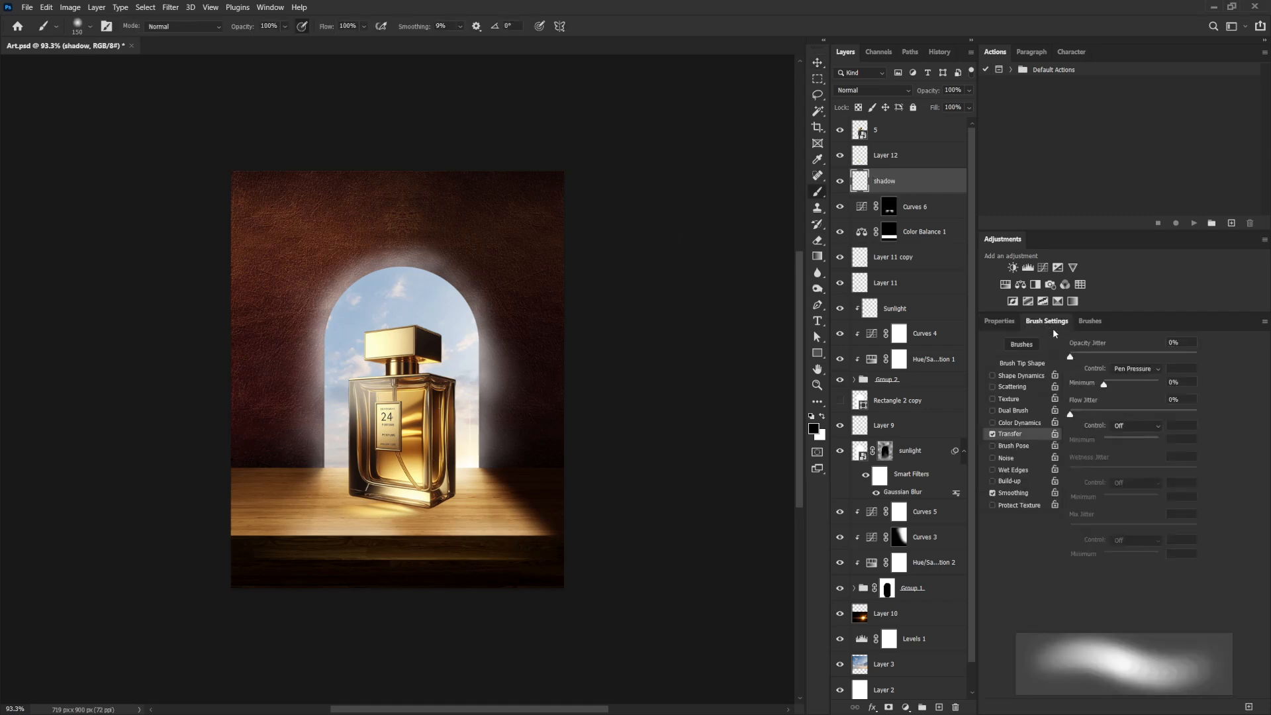
pyautogui.click(1033, 364)
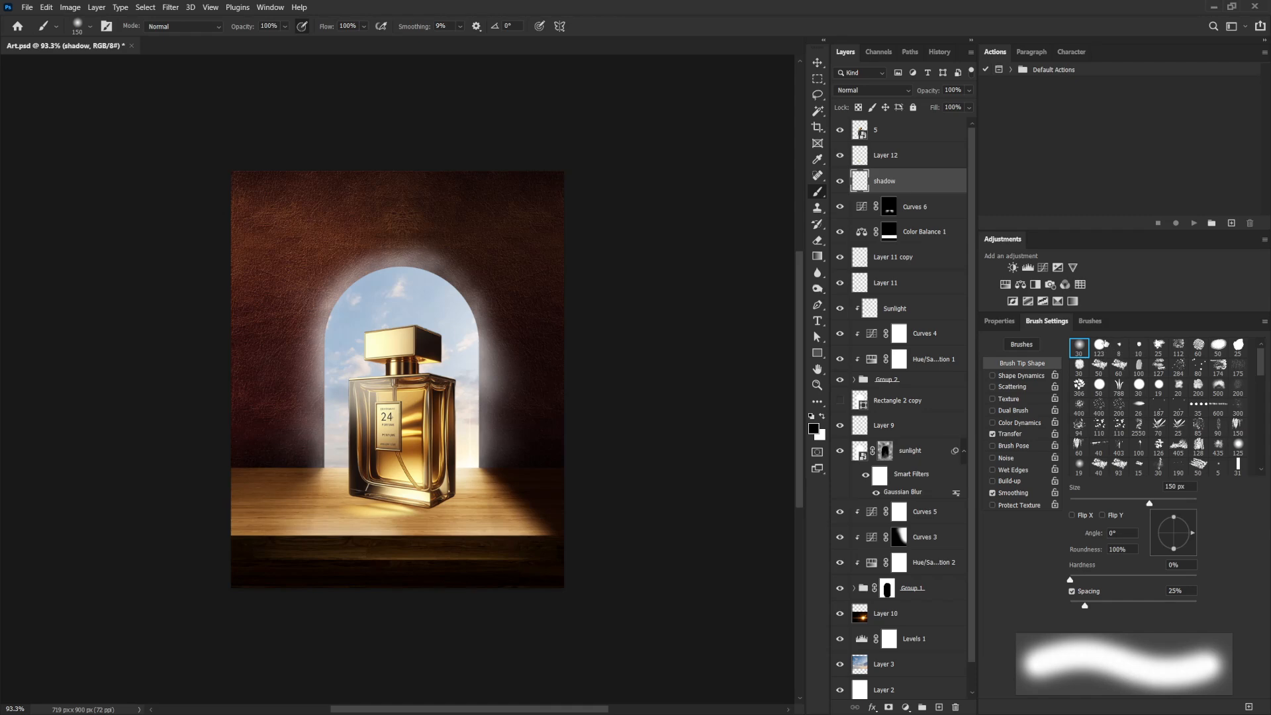
pyautogui.moveTo(1175, 511); pyautogui.dragTo(1176, 531)
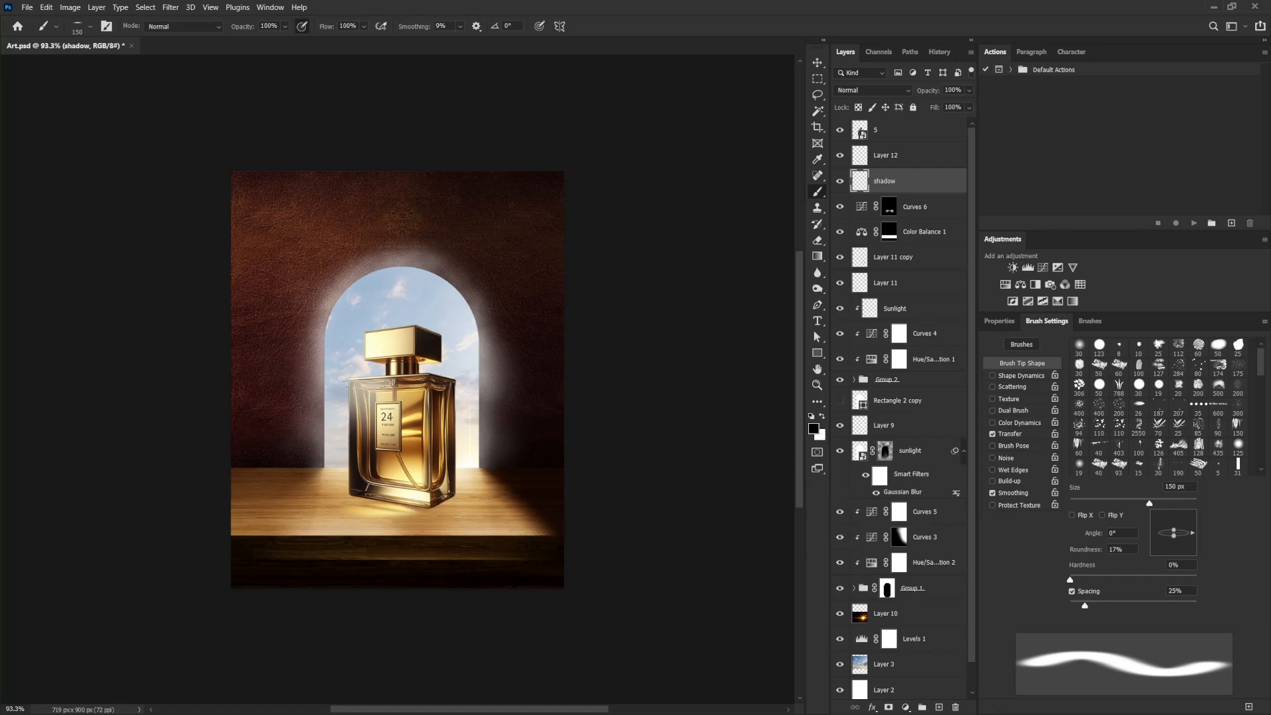
# Paint soft black shadows around the bottle's base, reducing the brush to 35 px, and set the shadow layer's blend mode to Multiply.
pyautogui.press('[')
pyautogui.press('[')
pyautogui.press('[')
pyautogui.press('[')
pyautogui.press('[')
pyautogui.press('[')
pyautogui.press('[')
pyautogui.press('[')
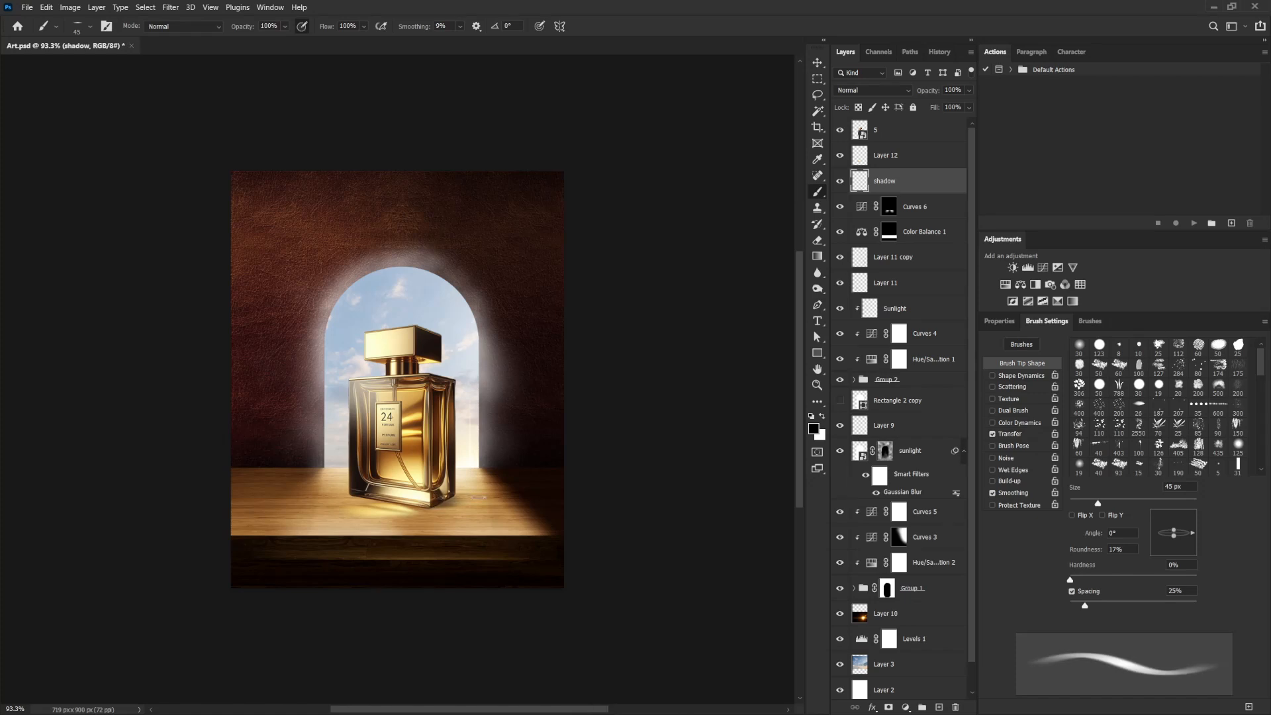
pyautogui.press(']')
pyautogui.press('[')
pyautogui.press('[')
pyautogui.press('[')
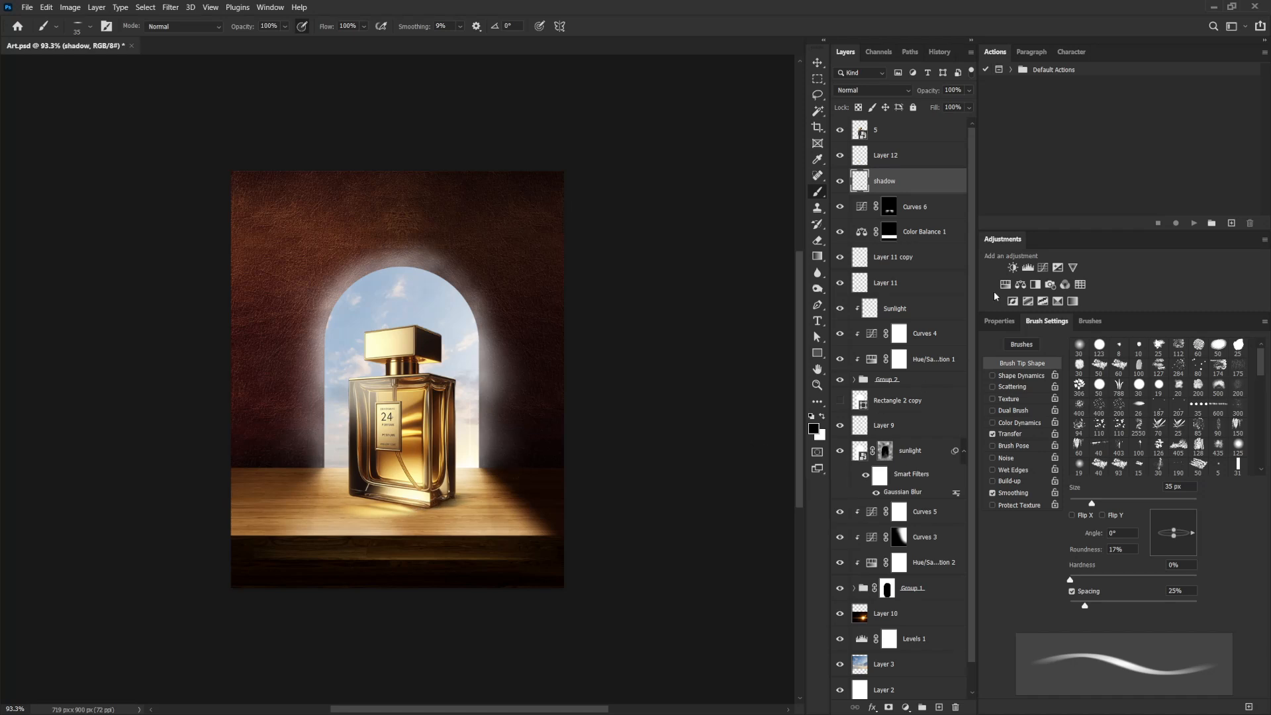
pyautogui.click(897, 94)
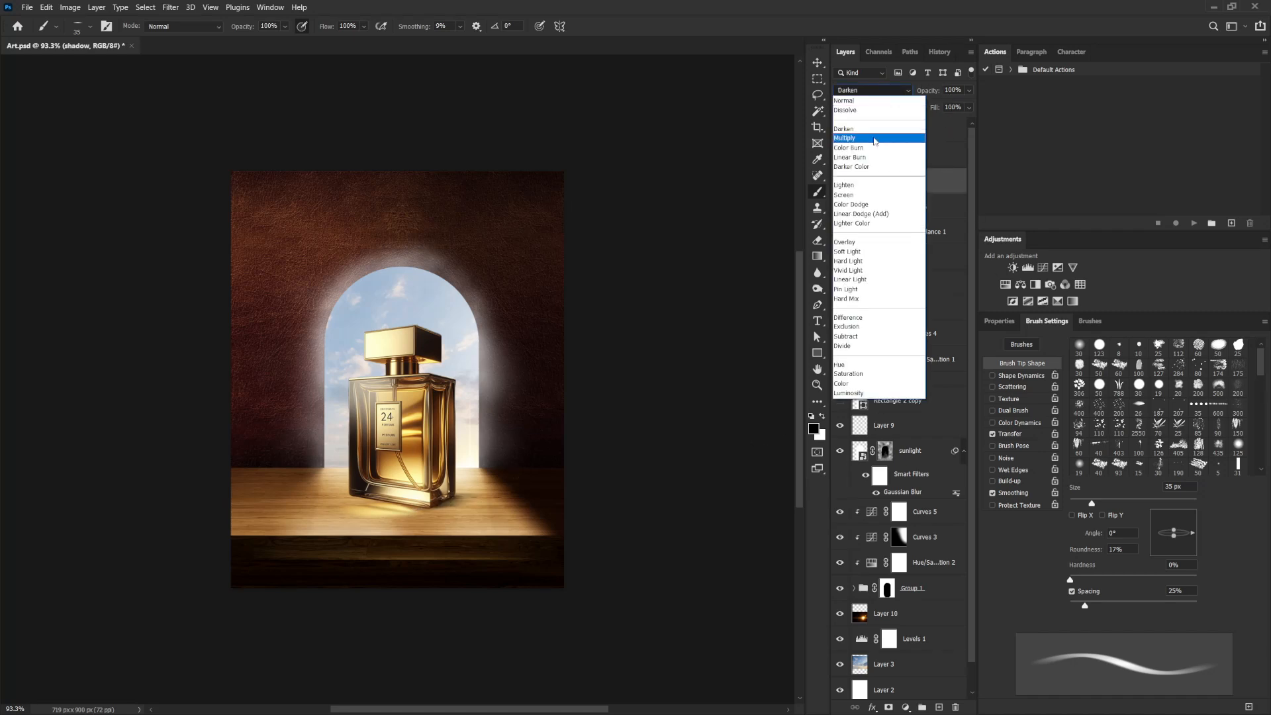
pyautogui.click(860, 136)
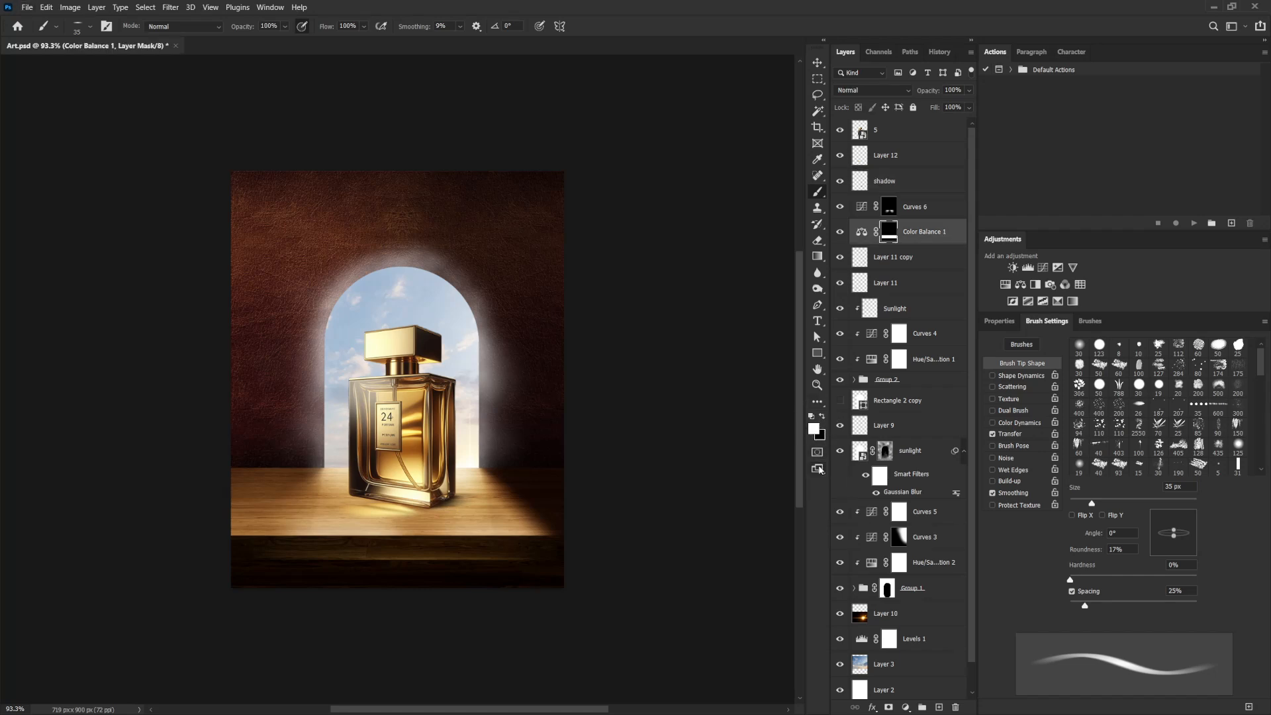
# Fill the Color Balance 1 layer mask with white to extend the warm tint over the whole image.
pyautogui.hotkey('alt', 'BackSpace')
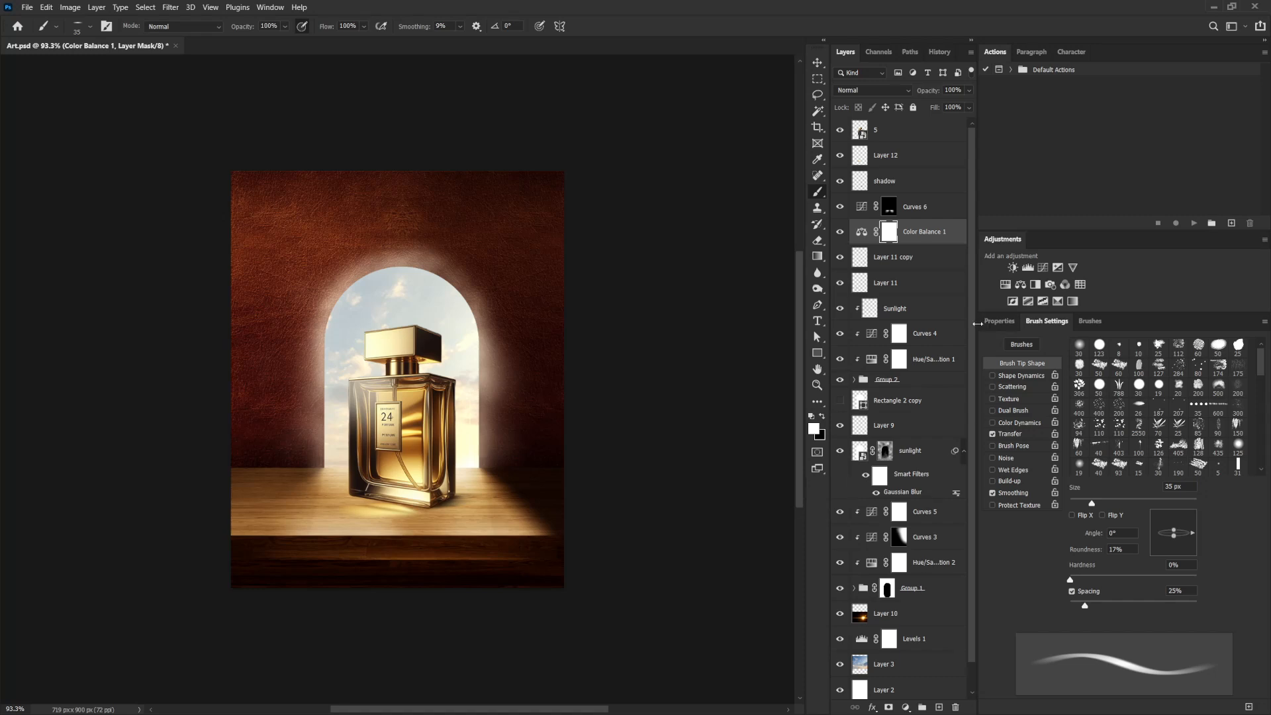
# Adjust Curves 3 by moving the black point to about input 21 and shifting the middle point slightly toward the shadows.
pyautogui.scroll(-1, 971, 359)
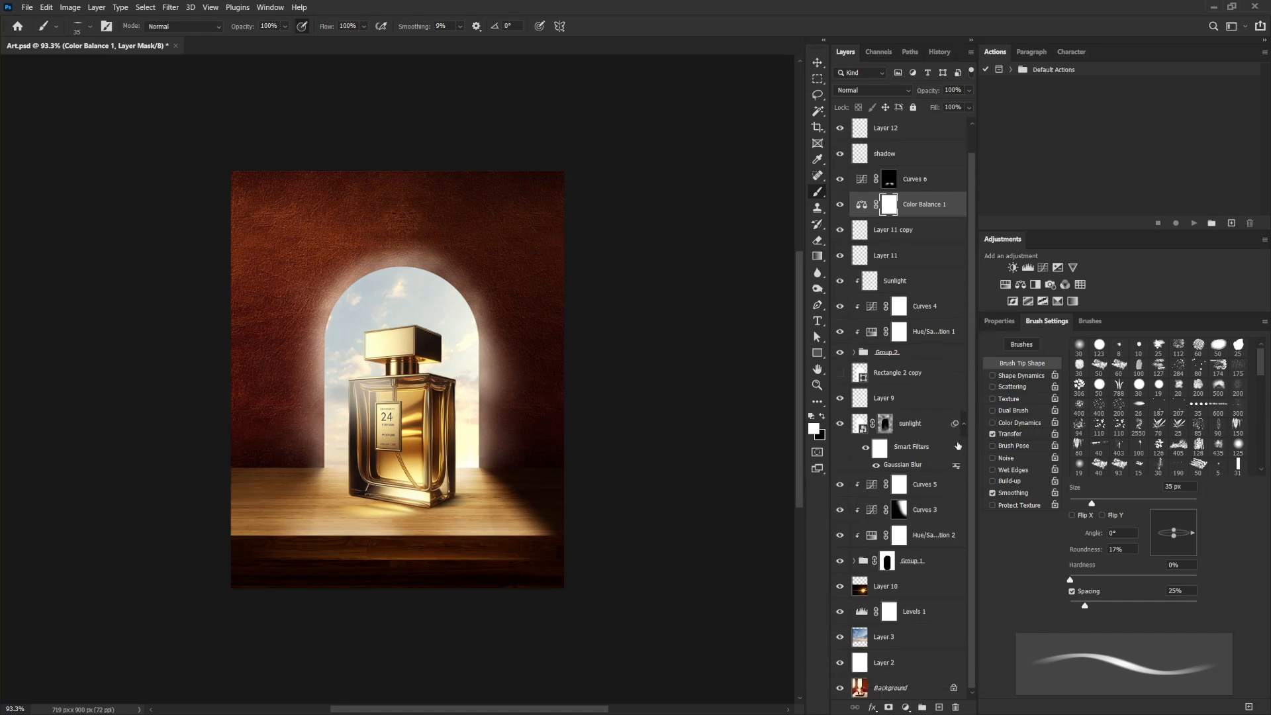
pyautogui.click(867, 562)
pyautogui.doubleClick(871, 483)
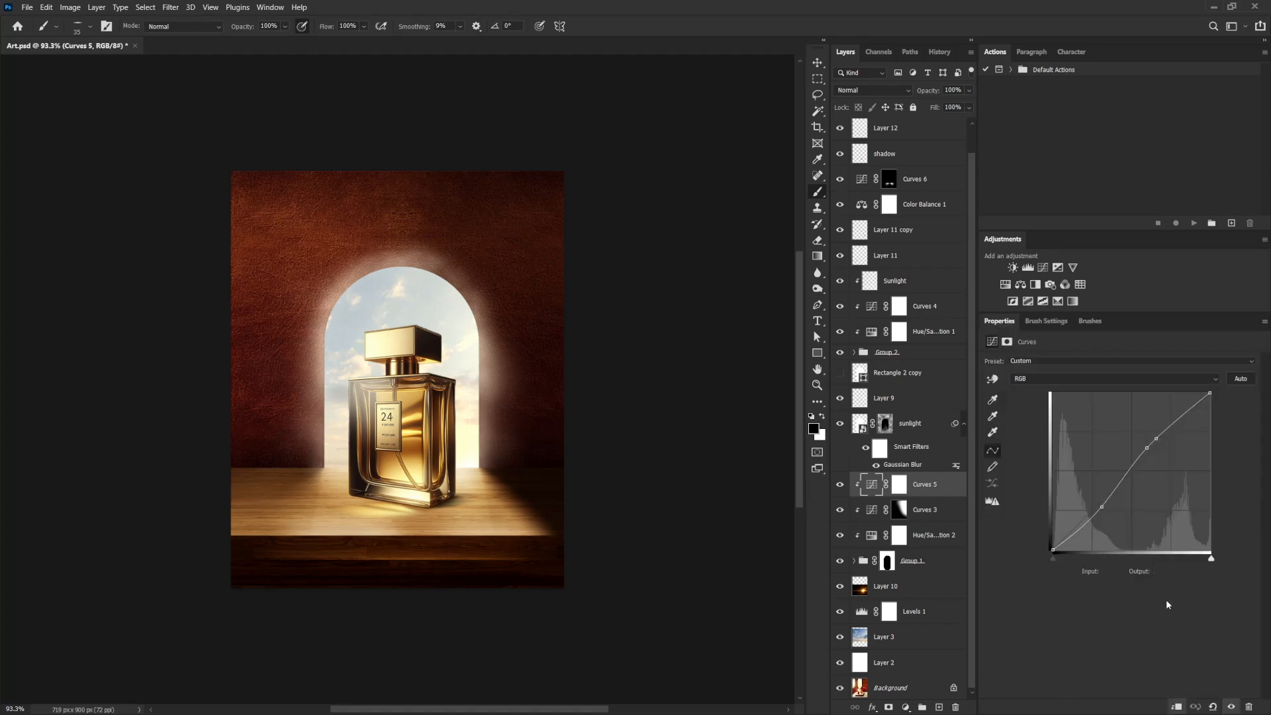
pyautogui.click(898, 510)
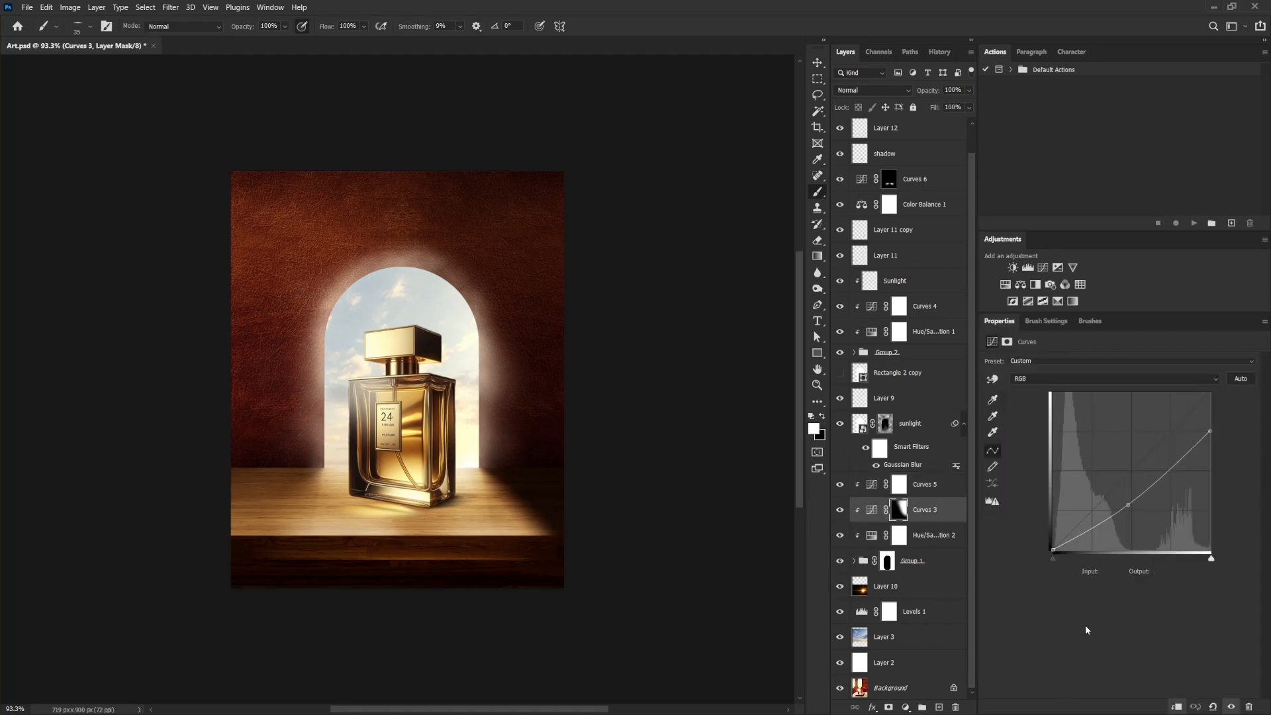
pyautogui.moveTo(1053, 556); pyautogui.dragTo(1086, 561)
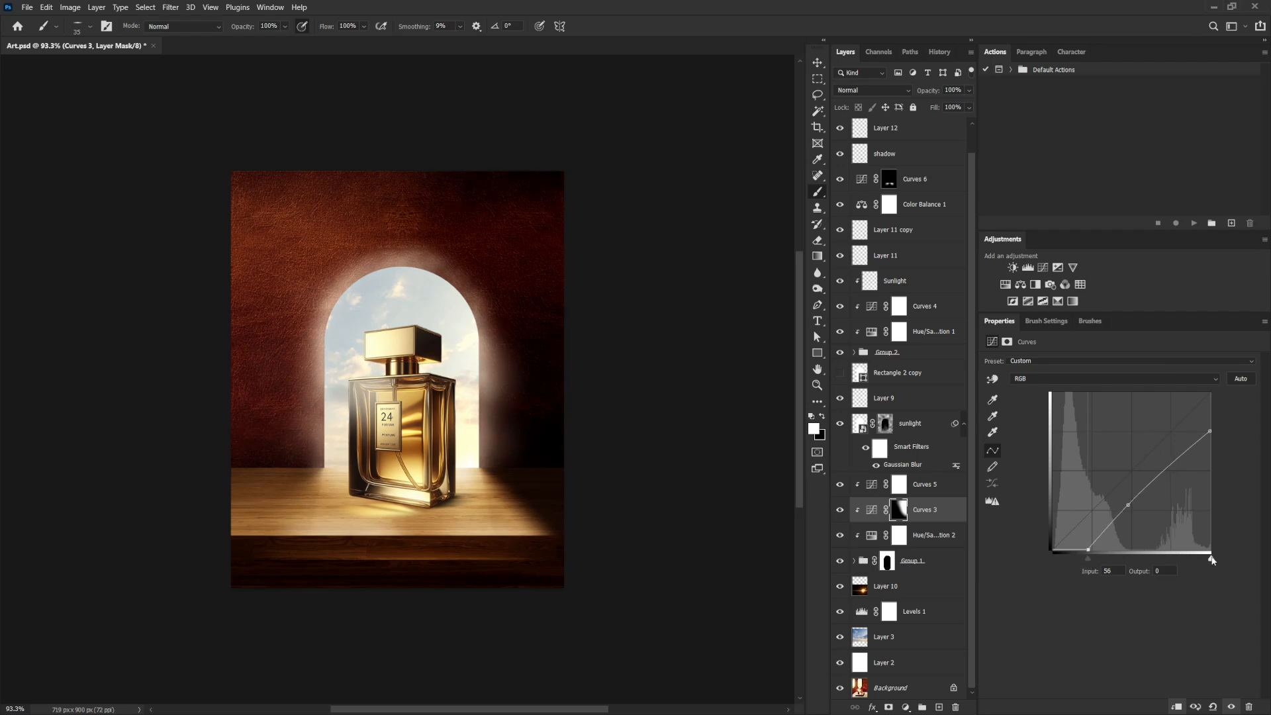
pyautogui.click(1128, 507)
pyautogui.moveTo(1129, 507); pyautogui.dragTo(1119, 502)
pyautogui.moveTo(1086, 560); pyautogui.dragTo(1060, 557)
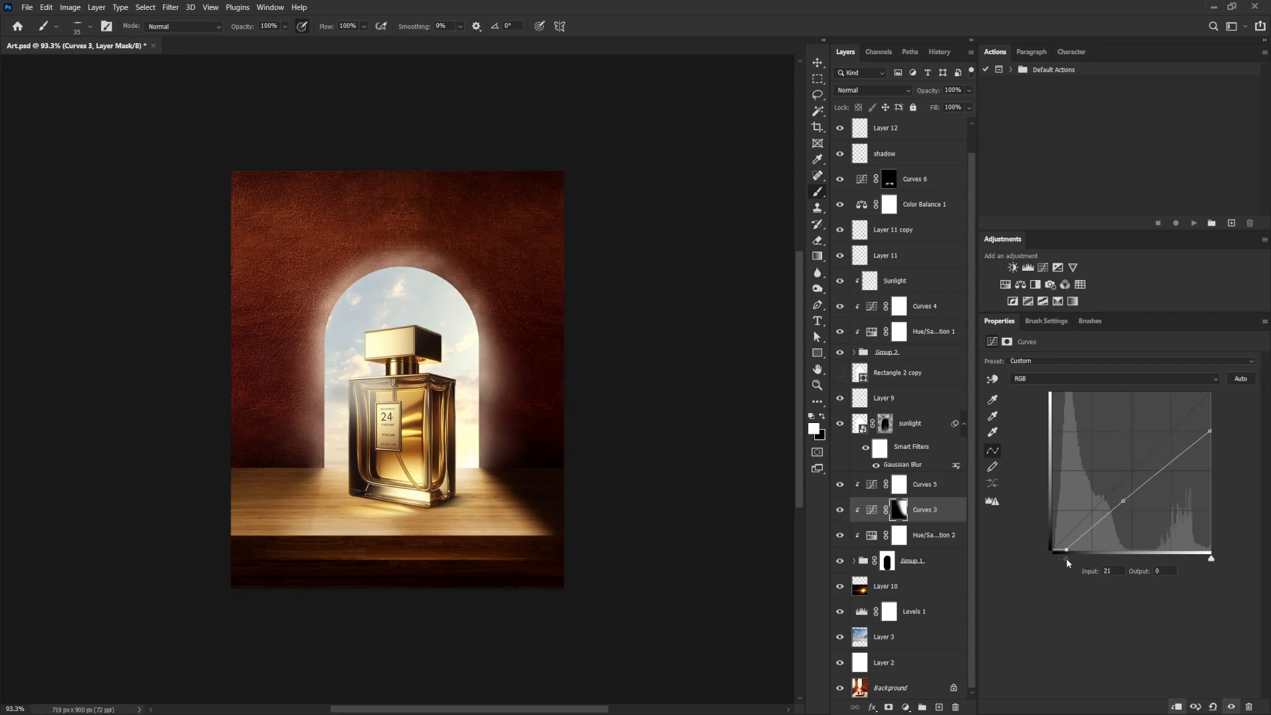
# Set the saturation of Hue/Saturation 2 to about -73 to mute the leather wall.
pyautogui.click(899, 535)
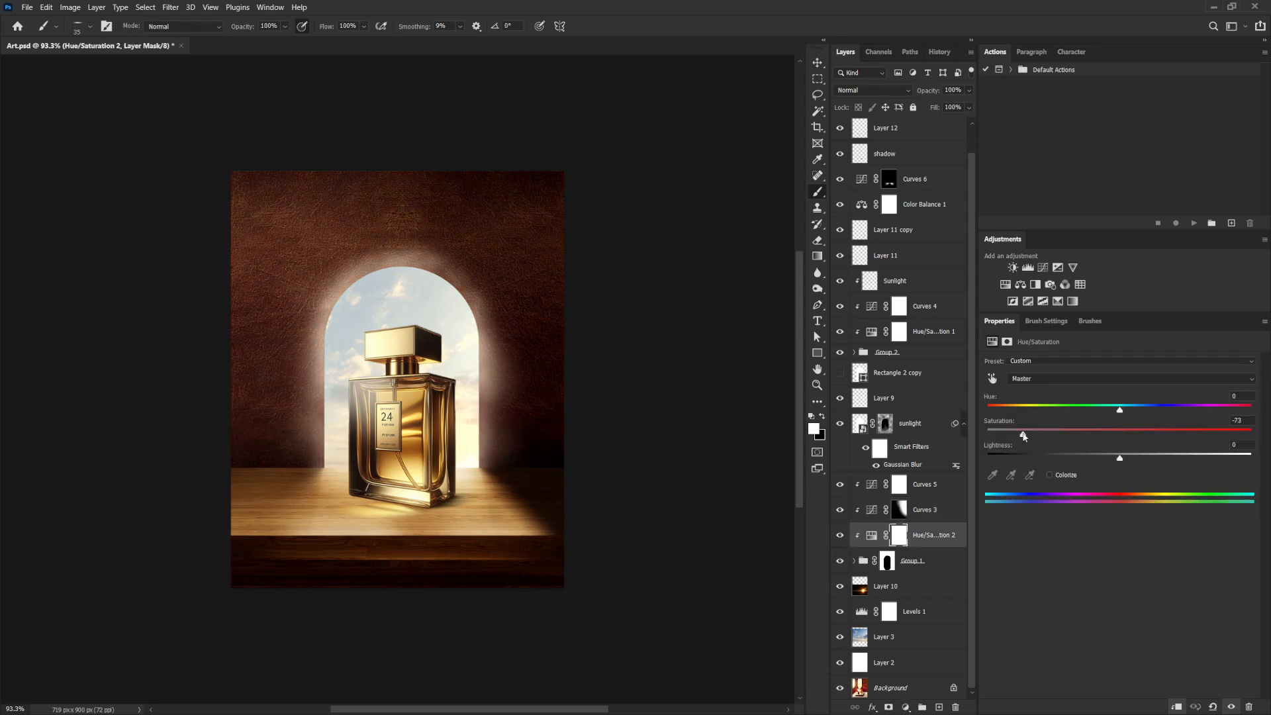
pyautogui.moveTo(1034, 436); pyautogui.dragTo(1023, 437)
# Add a Curves adjustment clipped to bottle layer 5 and shape it into a gentle S-curve with darker shadows and brighter highlights.
pyautogui.moveTo(971, 166); pyautogui.dragTo(972, 140)
pyautogui.click(896, 135)
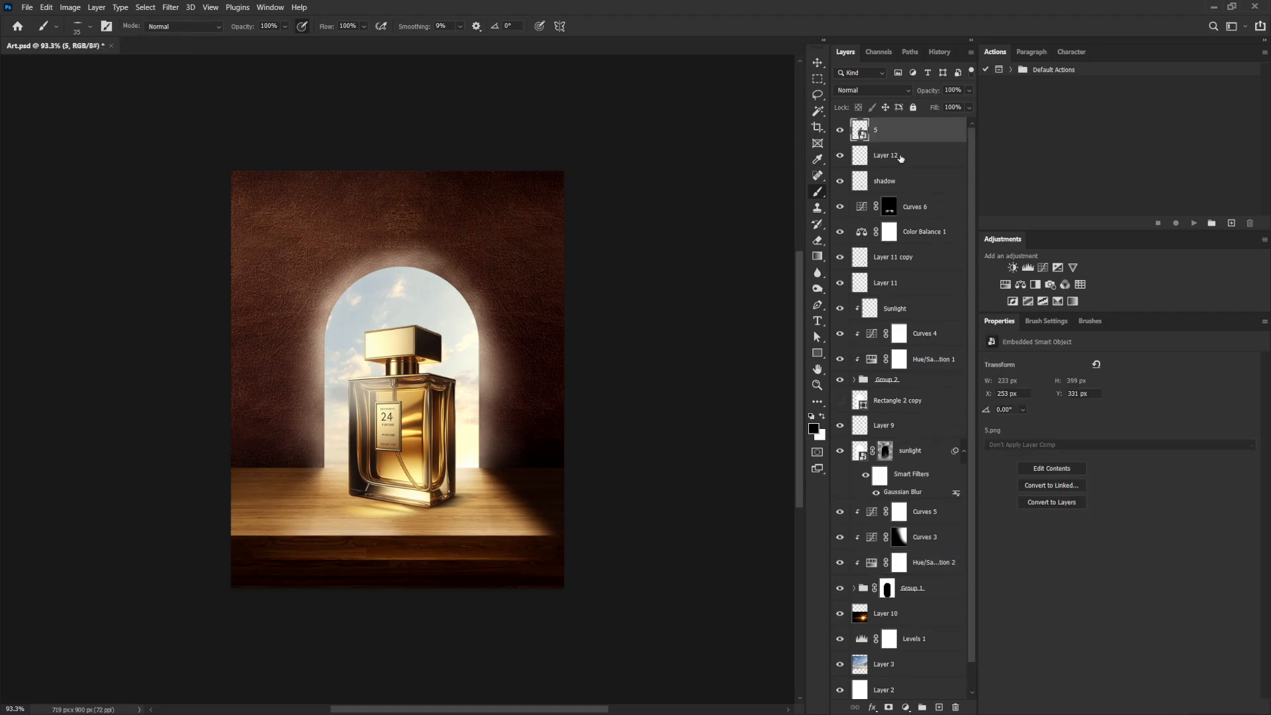
pyautogui.click(1043, 267)
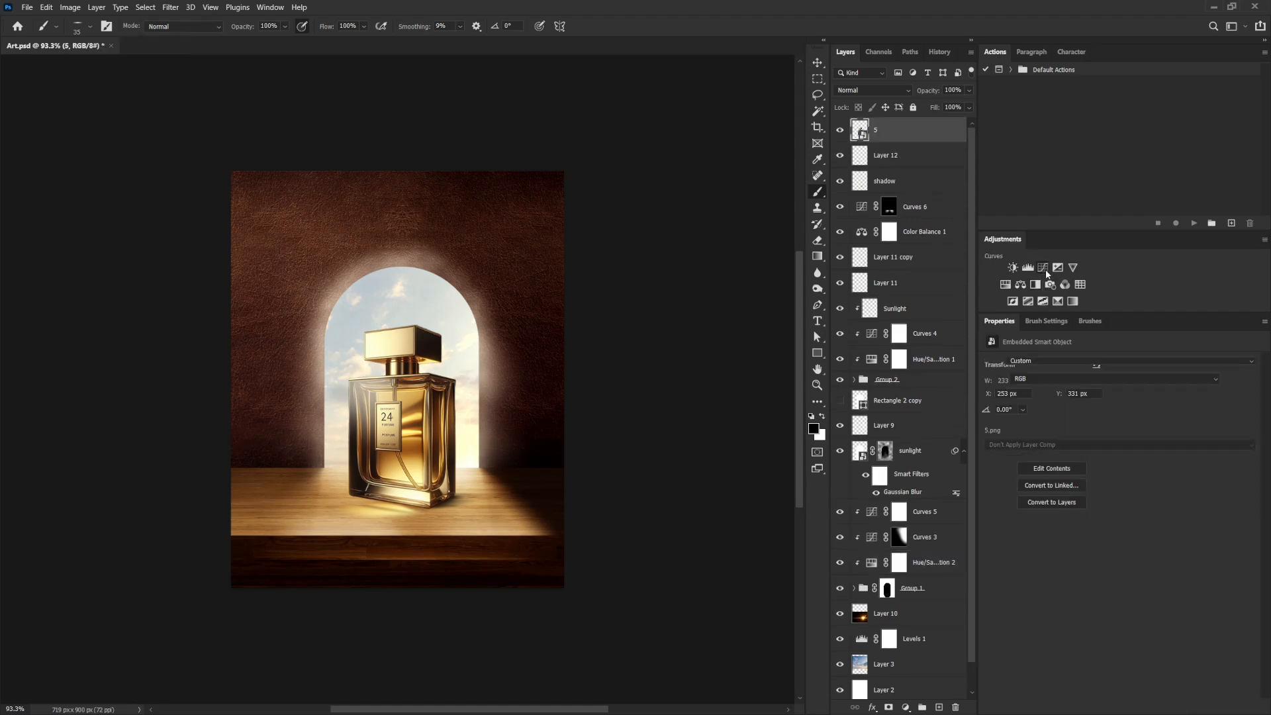
pyautogui.click(1176, 706)
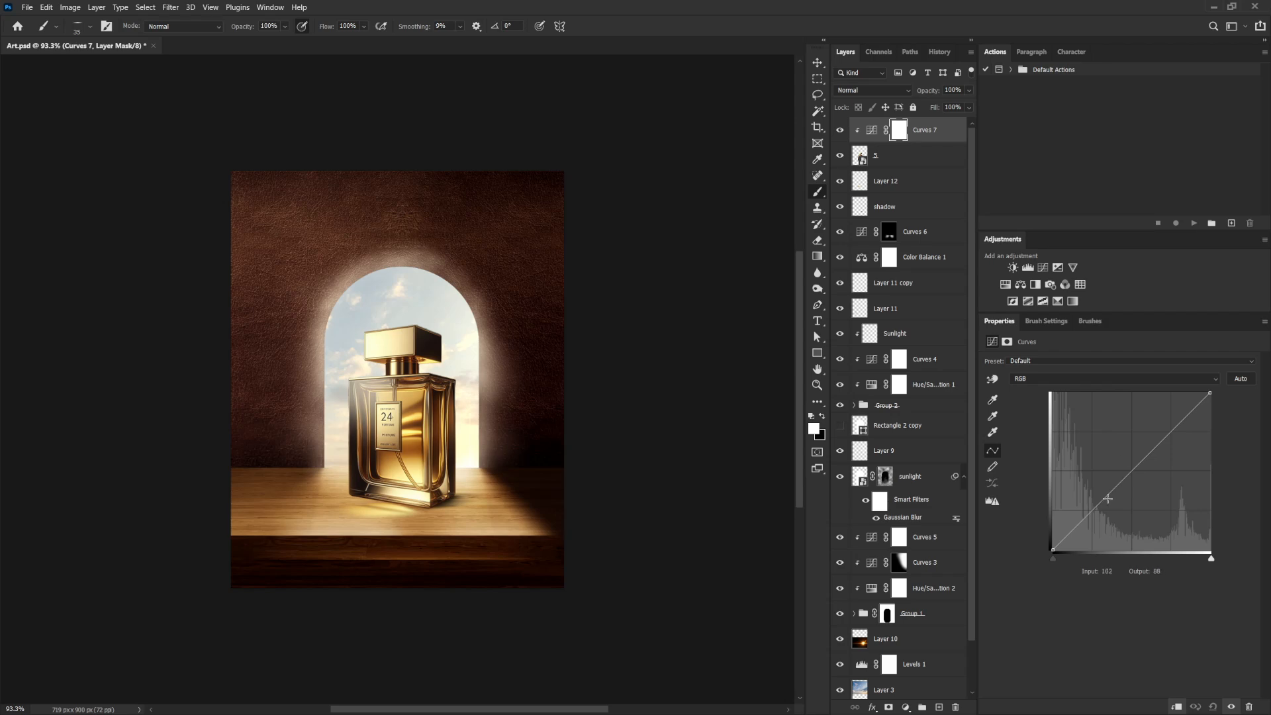
pyautogui.moveTo(1105, 498); pyautogui.dragTo(1105, 508)
pyautogui.moveTo(1160, 448); pyautogui.dragTo(1159, 434)
pyautogui.moveTo(1105, 507); pyautogui.dragTo(1102, 503)
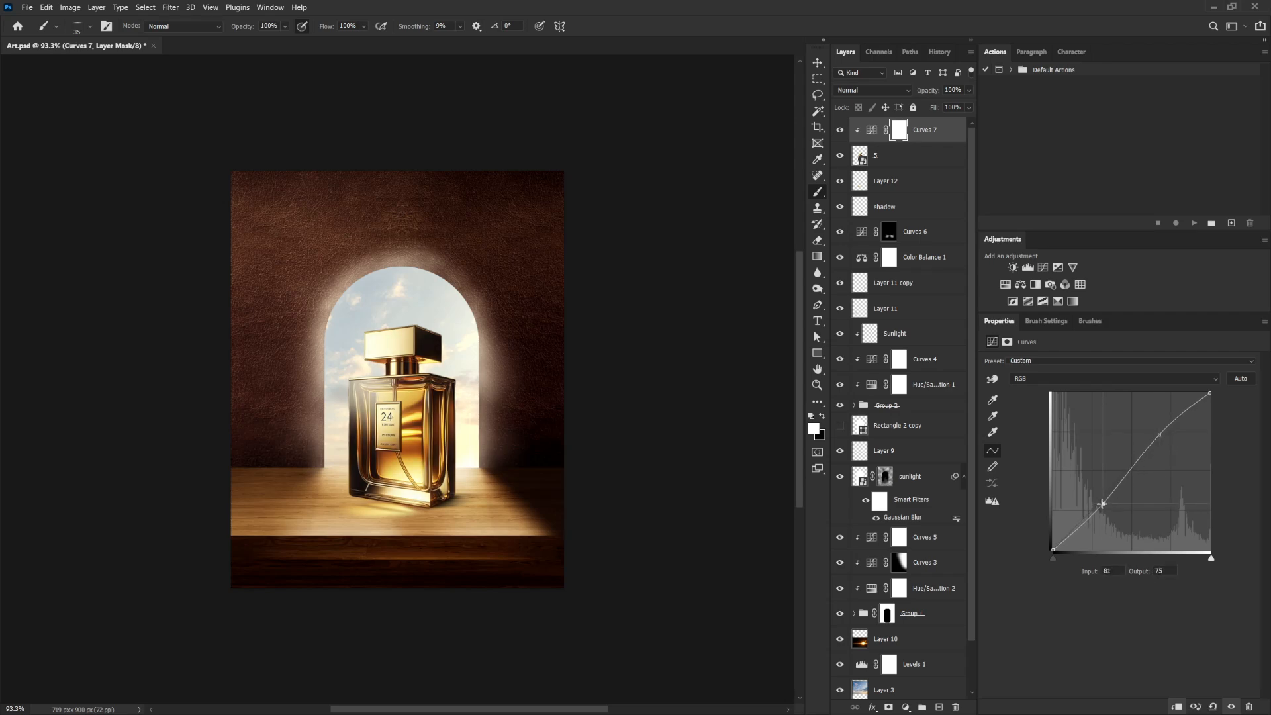
pyautogui.moveTo(1156, 435); pyautogui.dragTo(1159, 430)
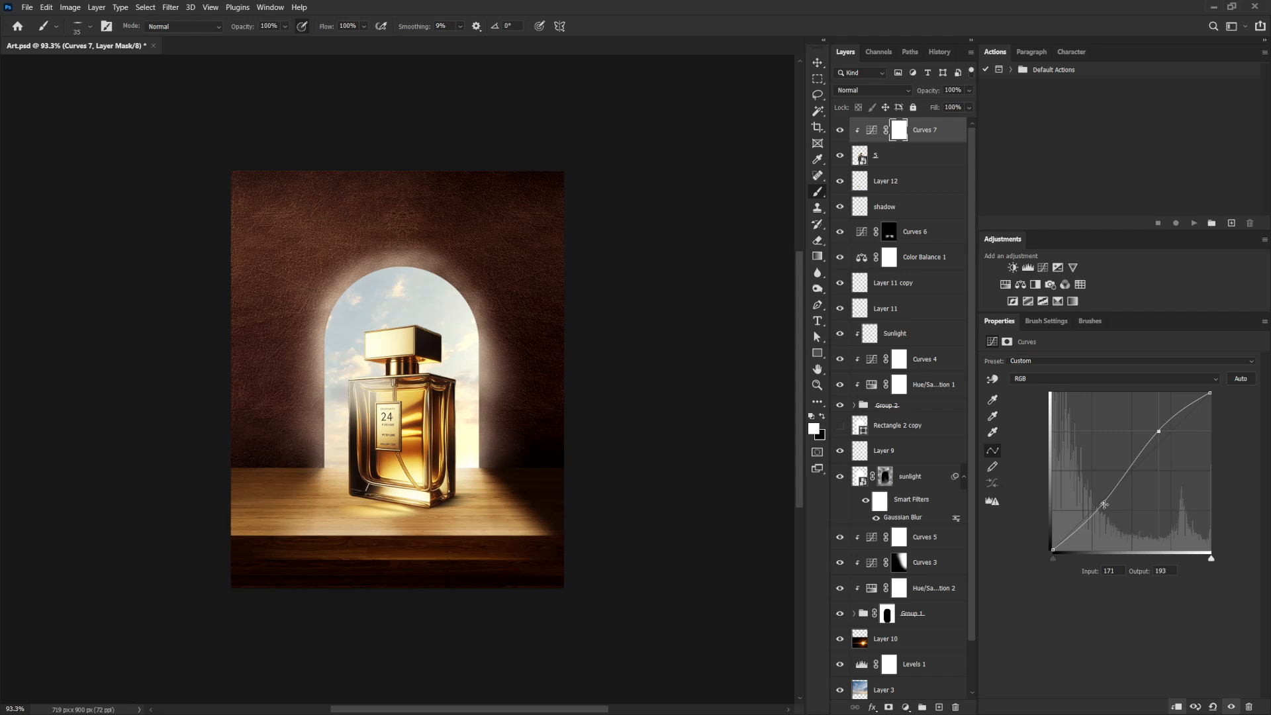
pyautogui.moveTo(1103, 503); pyautogui.dragTo(1103, 507)
# Move the shadow layer and Layer 12 together below Color Balance 1 in the layer stack.
pyautogui.click(920, 257)
pyautogui.click(910, 209)
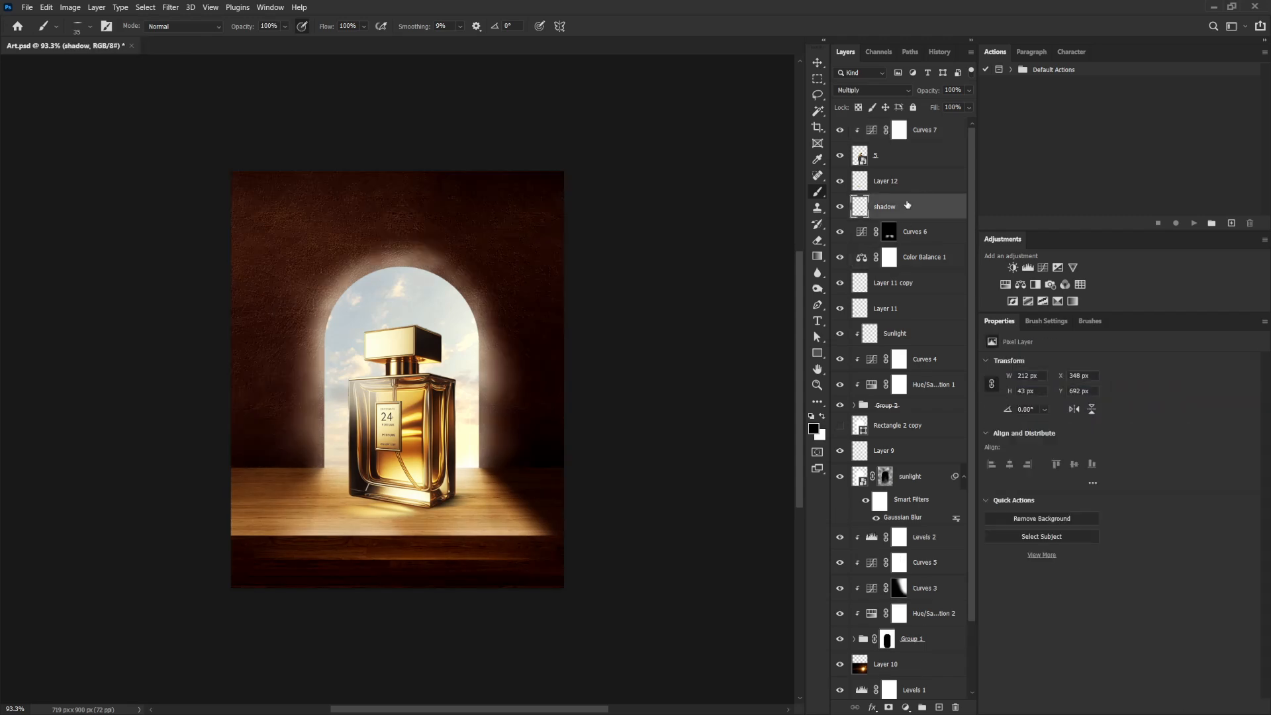
pyautogui.keyDown('shift'); pyautogui.click(907, 185); pyautogui.keyUp('shift')
pyautogui.moveTo(907, 185); pyautogui.dragTo(915, 263)
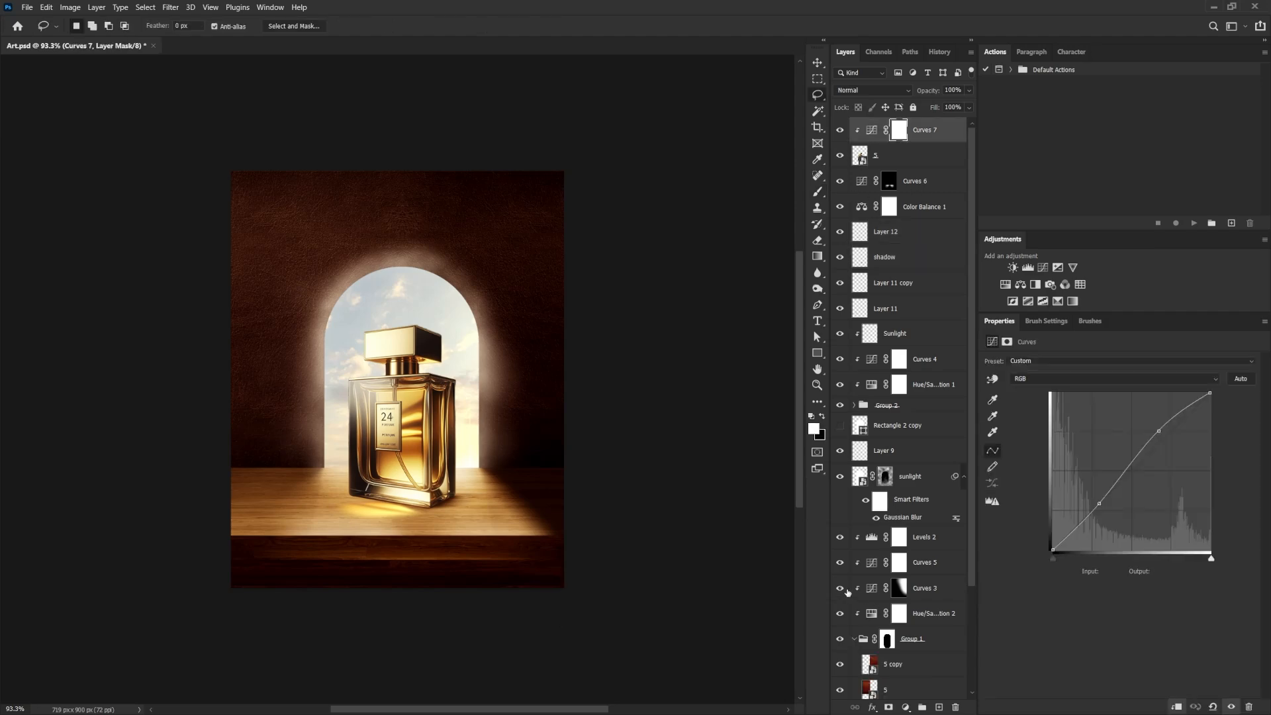
# Compare the image with and without Curves 3, and slightly reduce that layer's opacity.
pyautogui.click(839, 588)
pyautogui.click(840, 588)
pyautogui.click(950, 588)
pyautogui.click(969, 90)
pyautogui.moveTo(966, 105); pyautogui.dragTo(961, 105)
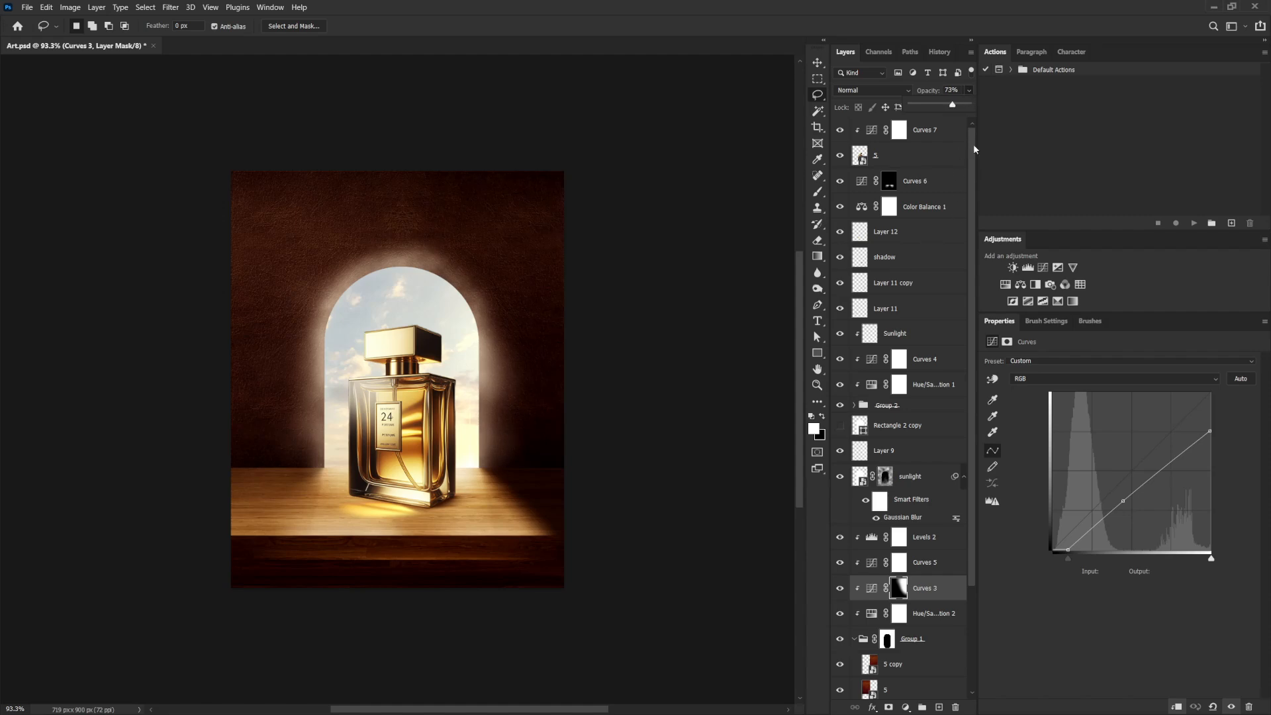
pyautogui.moveTo(953, 104); pyautogui.dragTo(962, 104)
# Add a new layer at the top of the stack and outline a light-beam selection from the canvas's left edge to the bottle with the Polygonal Lasso.
pyautogui.click(939, 129)
pyautogui.click(938, 708)
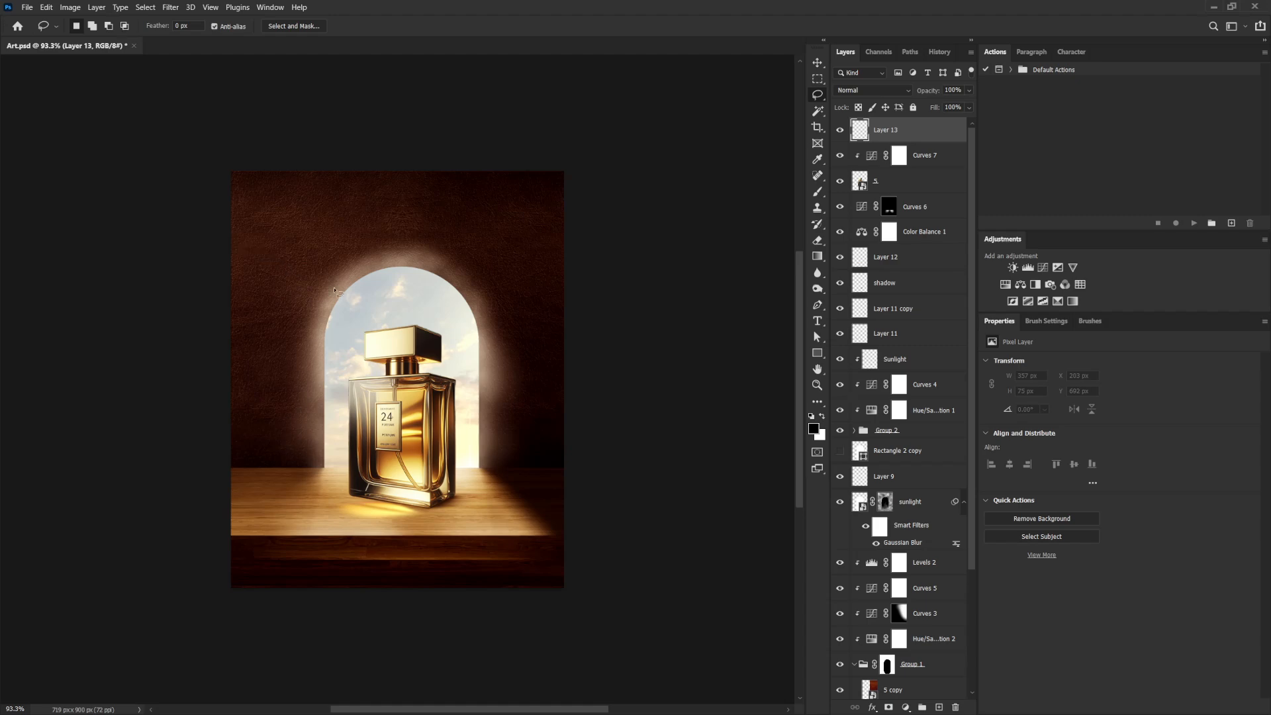
pyautogui.hotkey('shift', 'l')
pyautogui.click(214, 215)
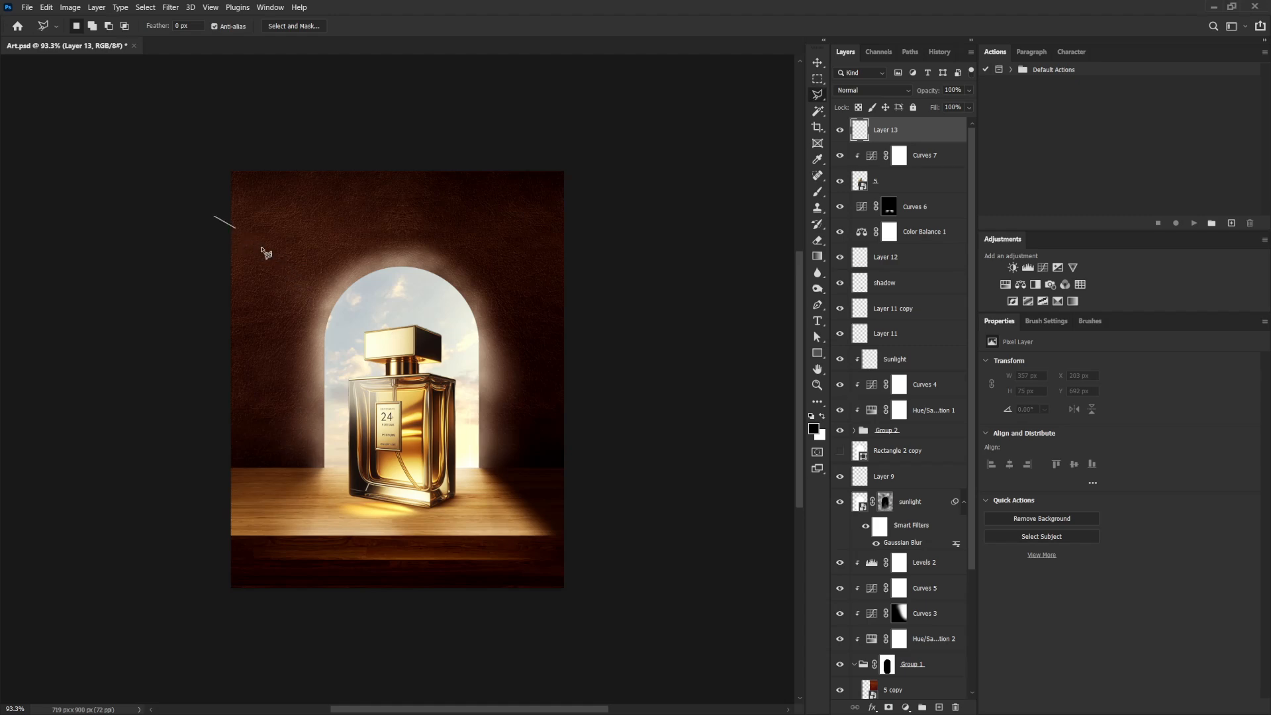
pyautogui.click(411, 327)
pyautogui.doubleClick(191, 216)
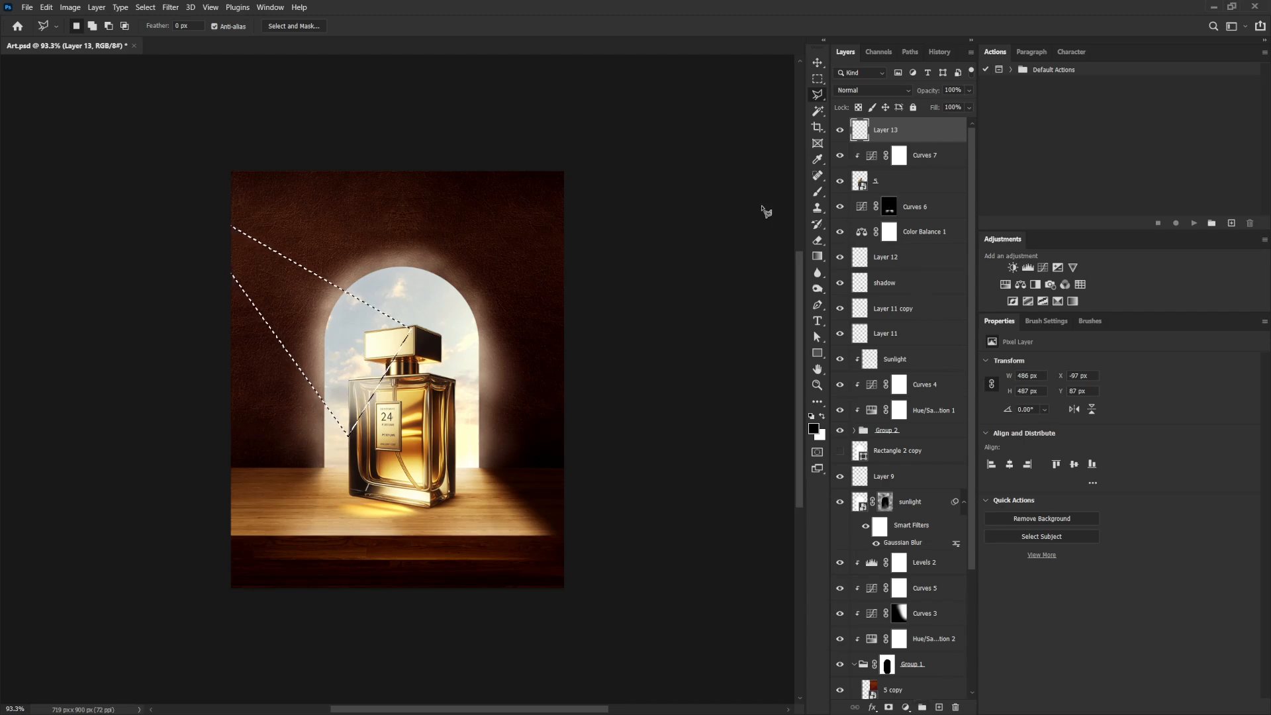
# Fill the light-beam selection with a light tan sampled from the lit tabletop and deselect.
pyautogui.click(818, 159)
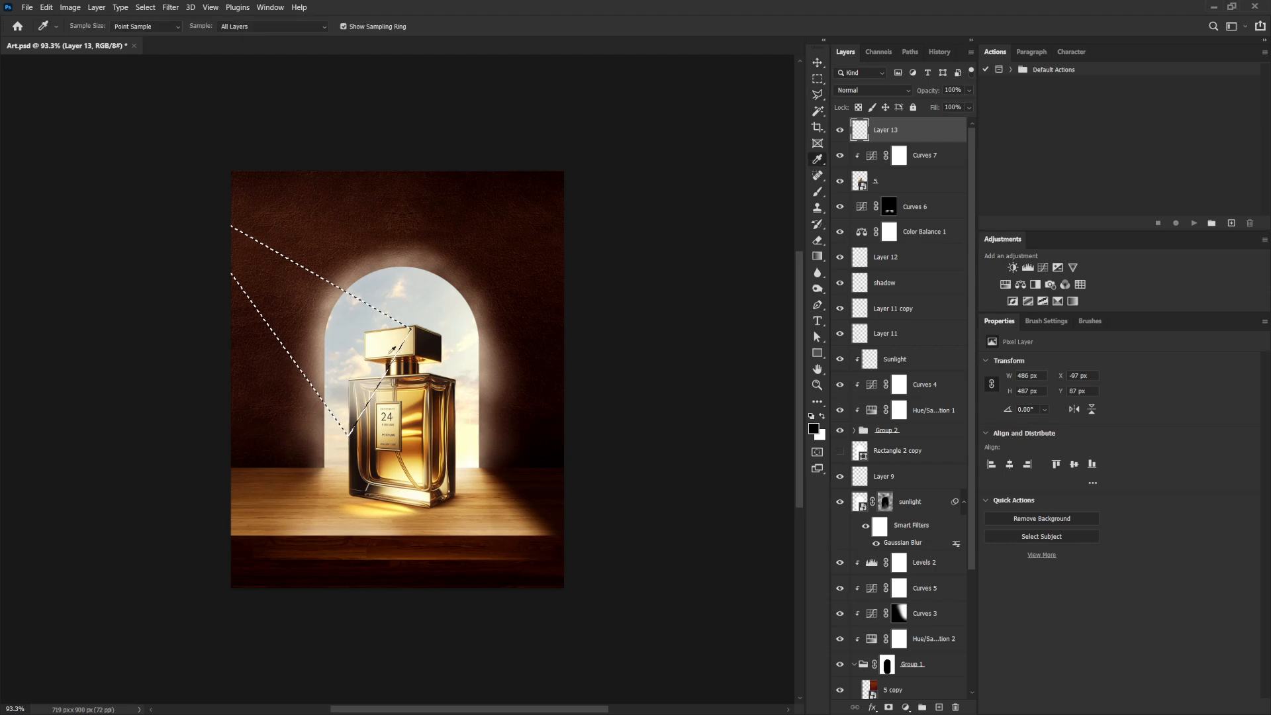
pyautogui.click(325, 490)
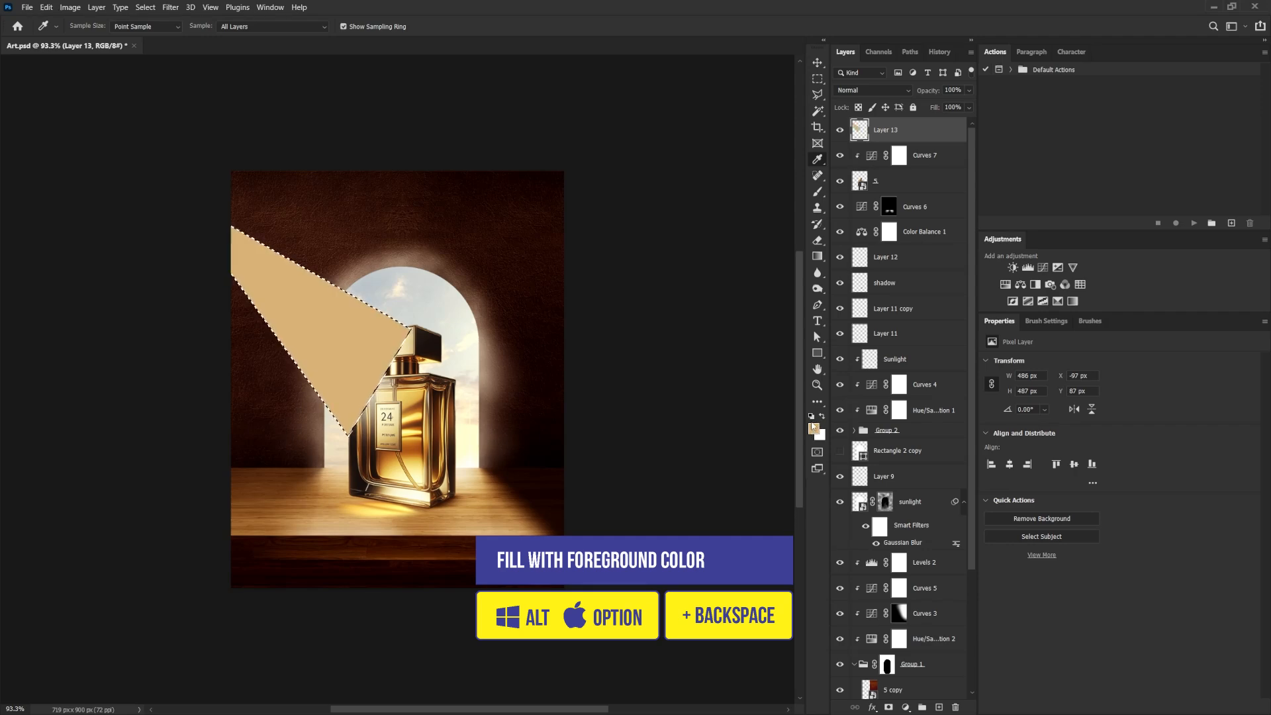
pyautogui.hotkey('ctrl', 'd')
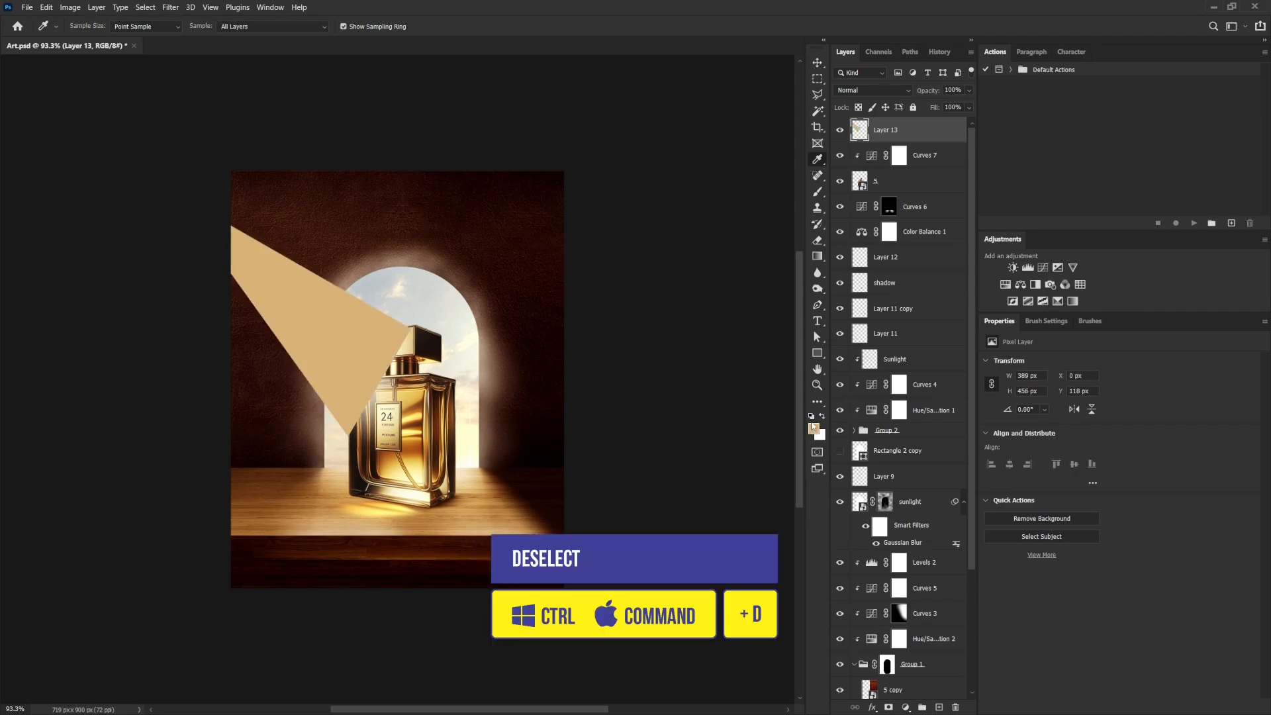
# Apply a Gaussian Blur of about 8 pixels to the tan light beam.
pyautogui.click(170, 7)
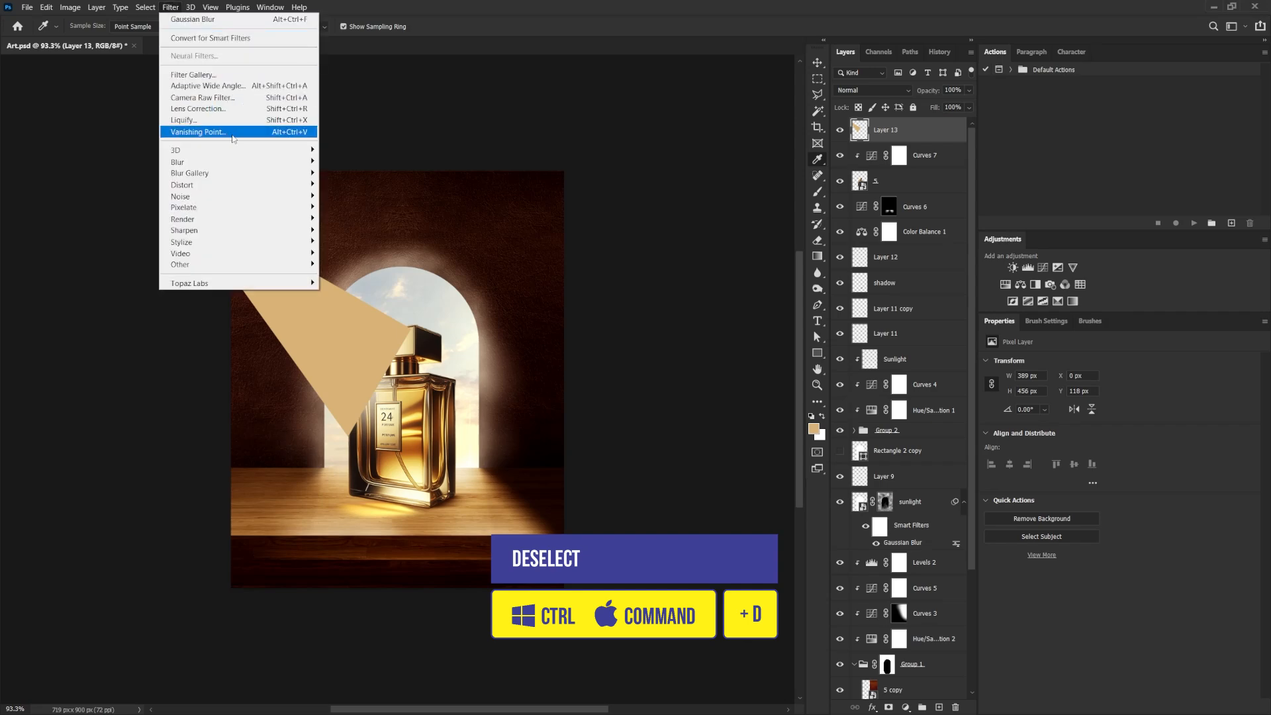
pyautogui.moveTo(245, 167)
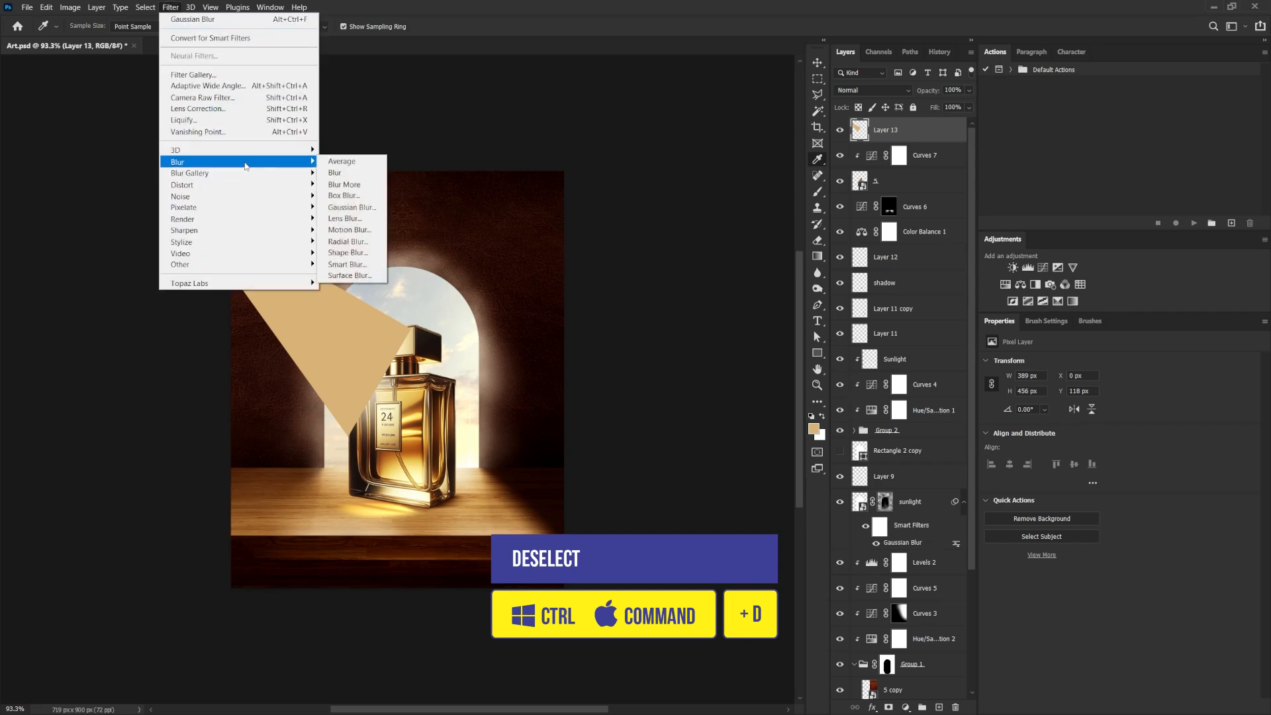
pyautogui.click(351, 207)
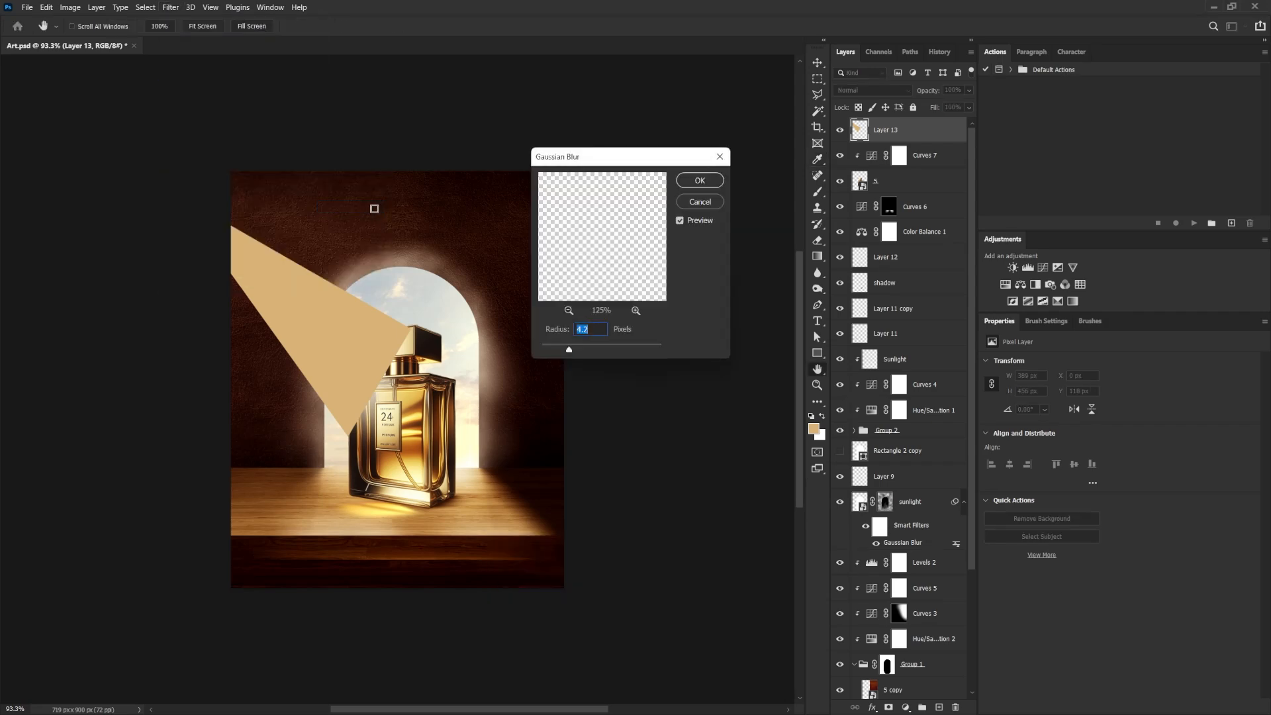
pyautogui.click(584, 346)
pyautogui.click(707, 187)
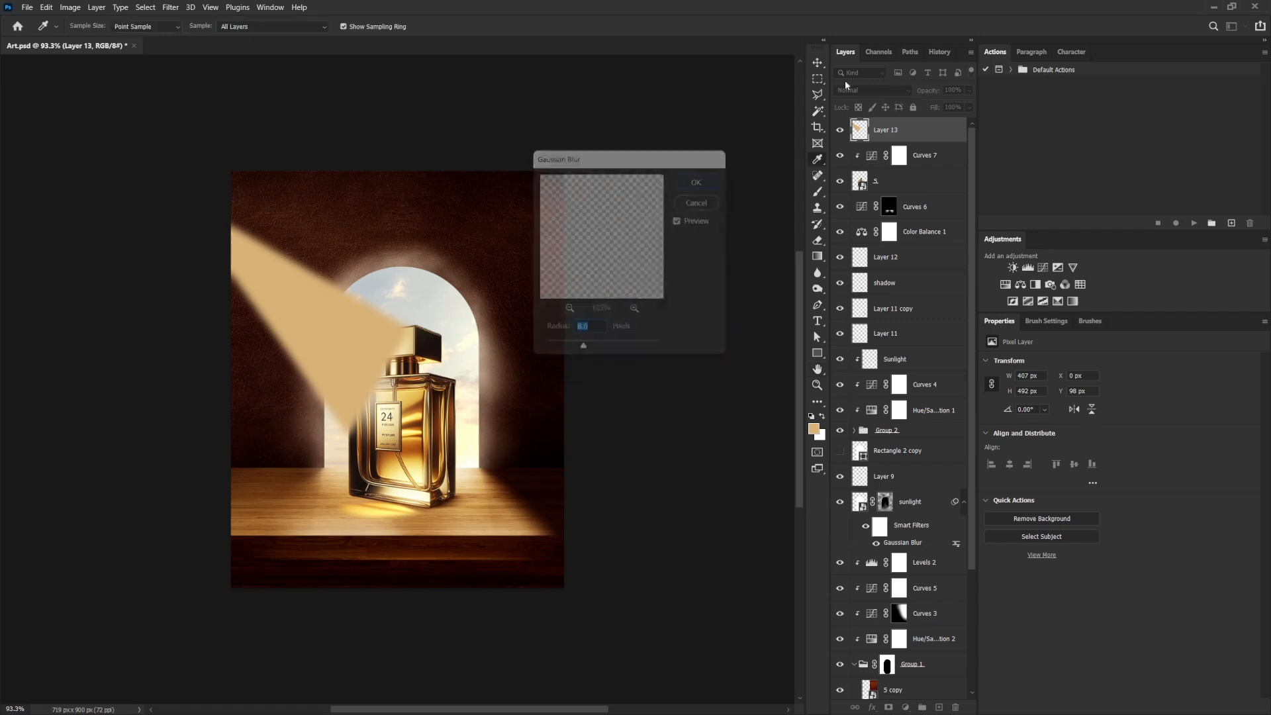
# Set the light-beam layer's blend mode to Screen and add a layer mask filled with rendered Clouds.
pyautogui.click(872, 90)
pyautogui.click(866, 195)
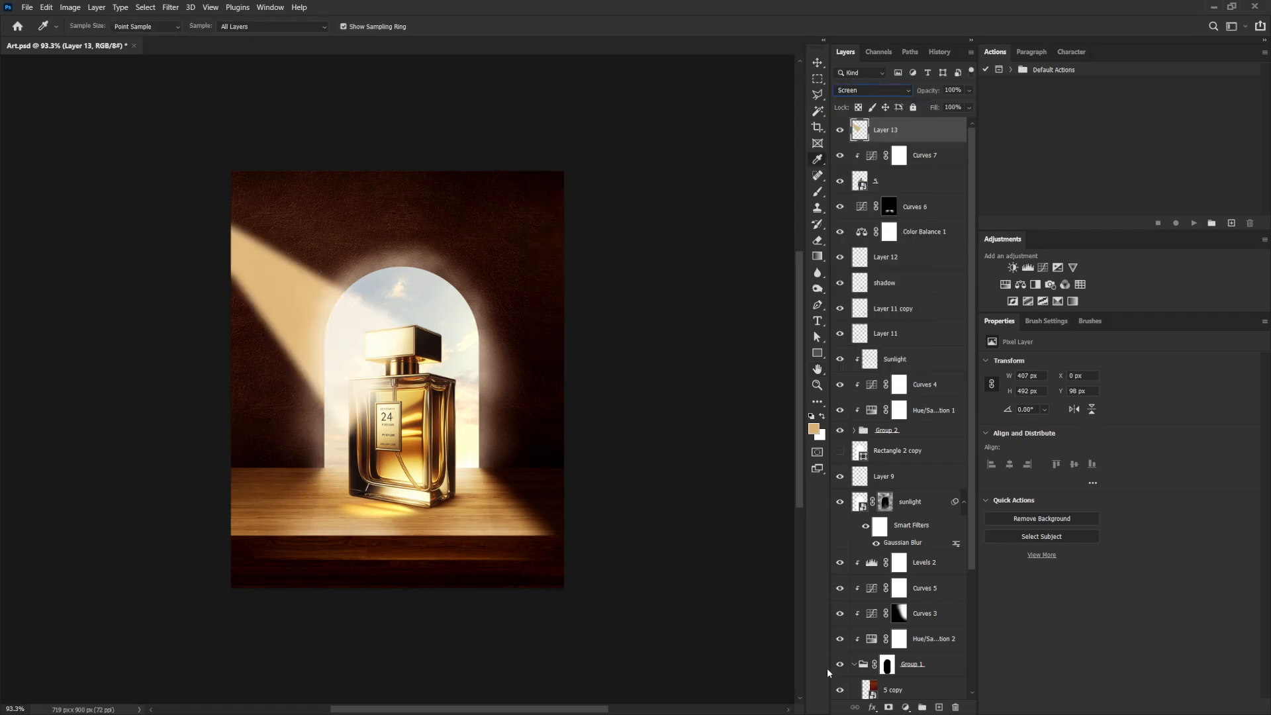
pyautogui.click(888, 707)
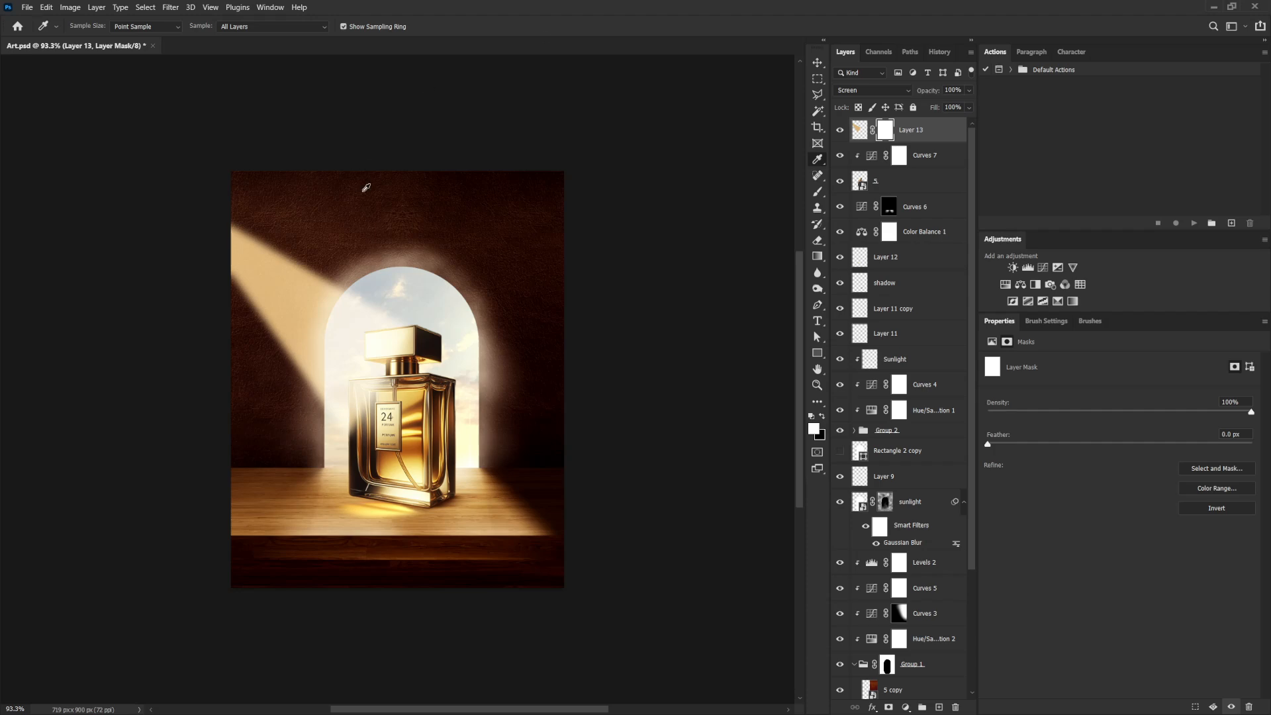
pyautogui.click(173, 6)
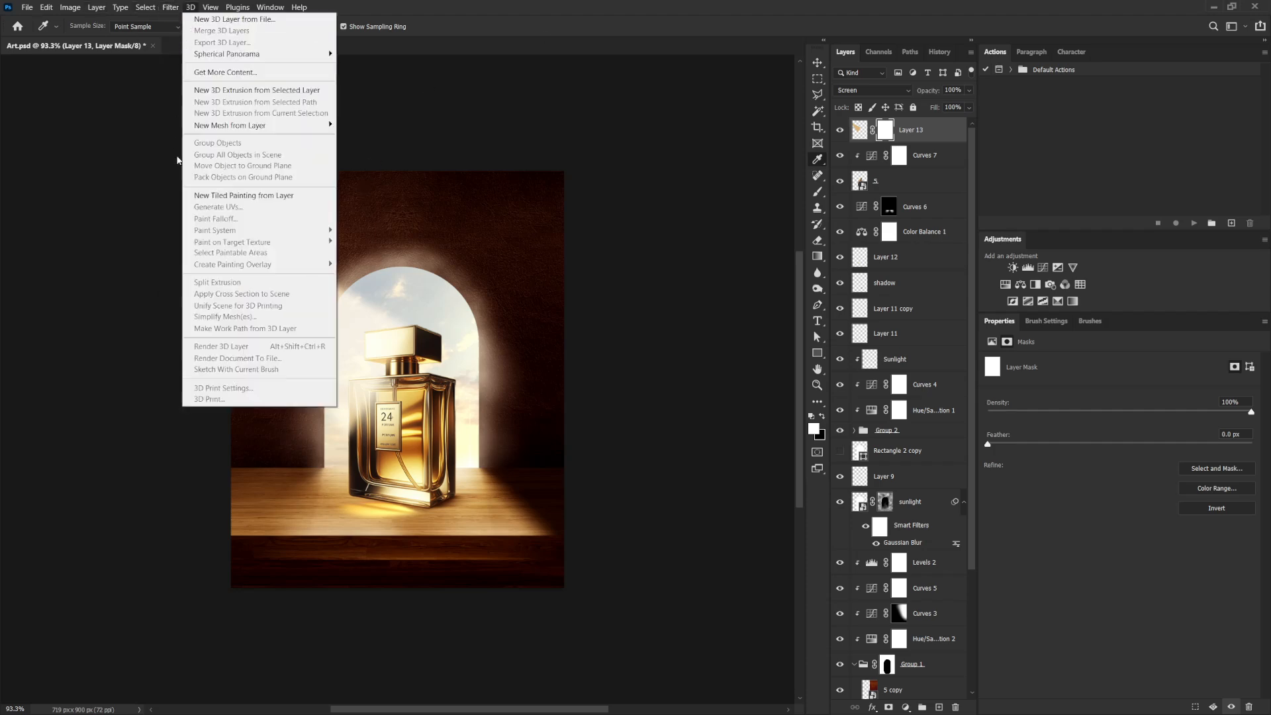
pyautogui.moveTo(171, 7)
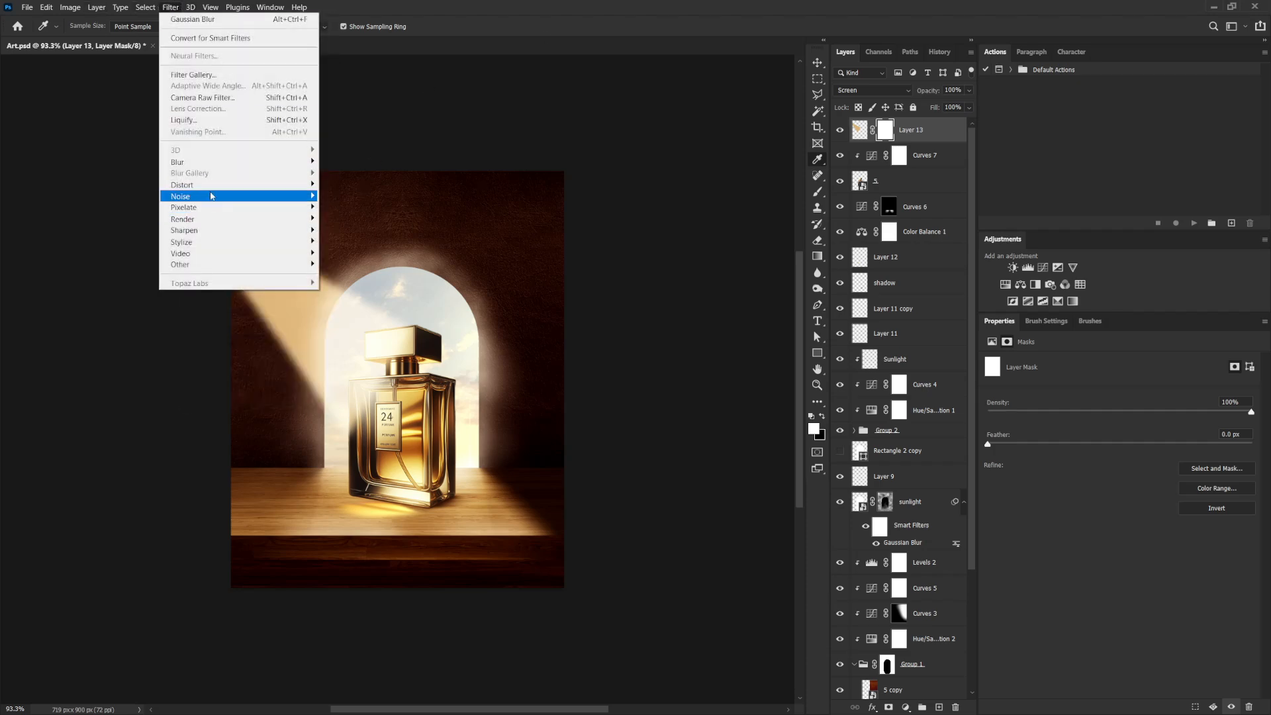
pyautogui.moveTo(264, 219)
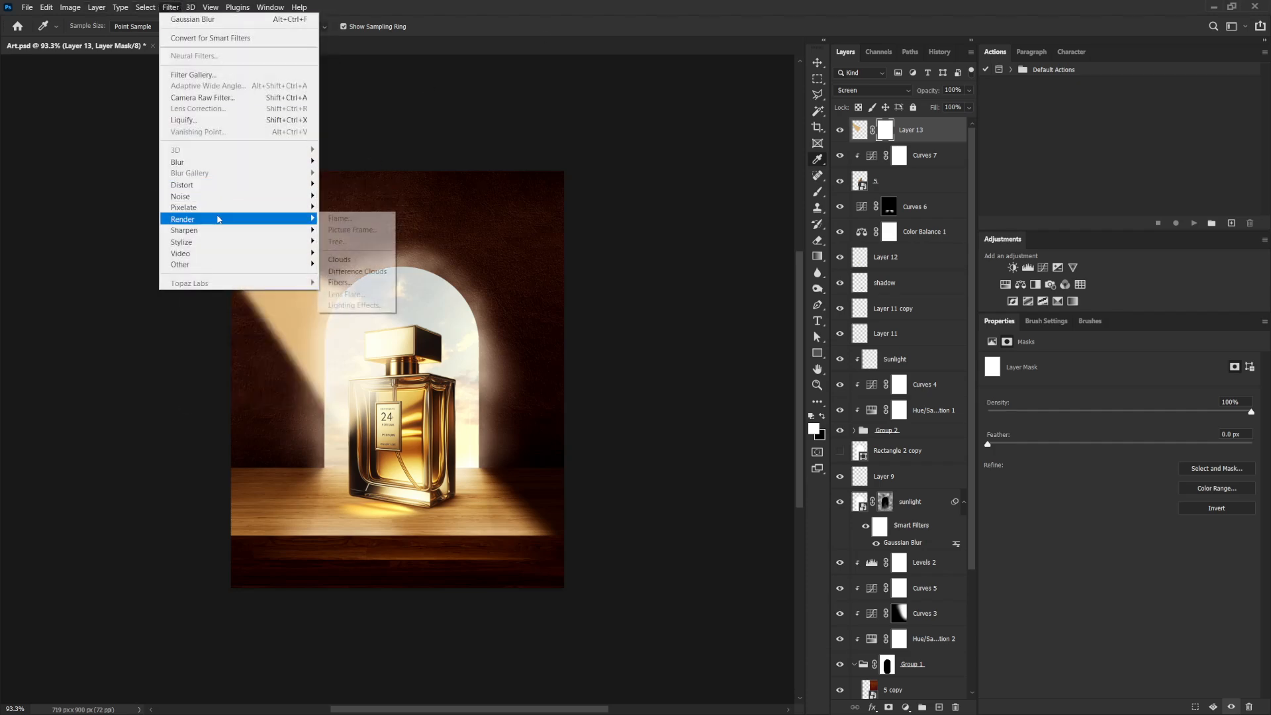
pyautogui.click(349, 262)
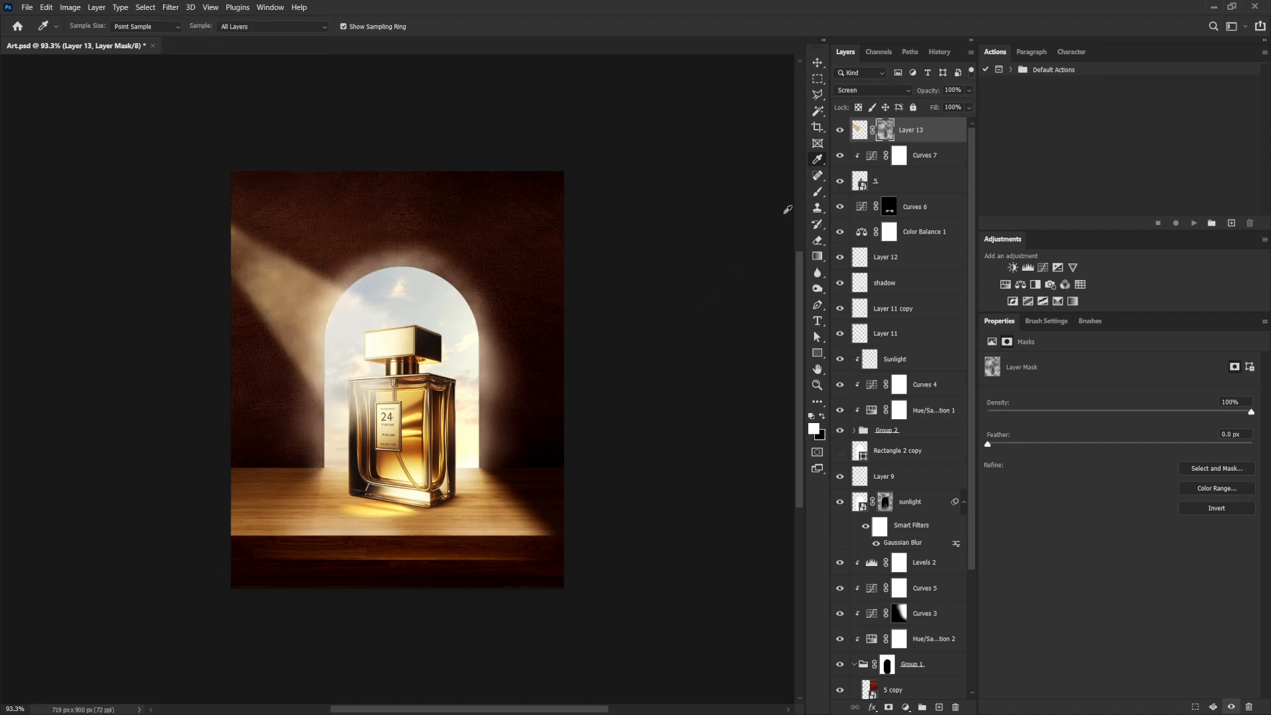
# Lower the beam layer's opacity to 54% and transform it, stretching its lower-right corner past the bottle and upper-left corner beyond the canvas edge.
pyautogui.click(969, 90)
pyautogui.moveTo(970, 104); pyautogui.dragTo(943, 108)
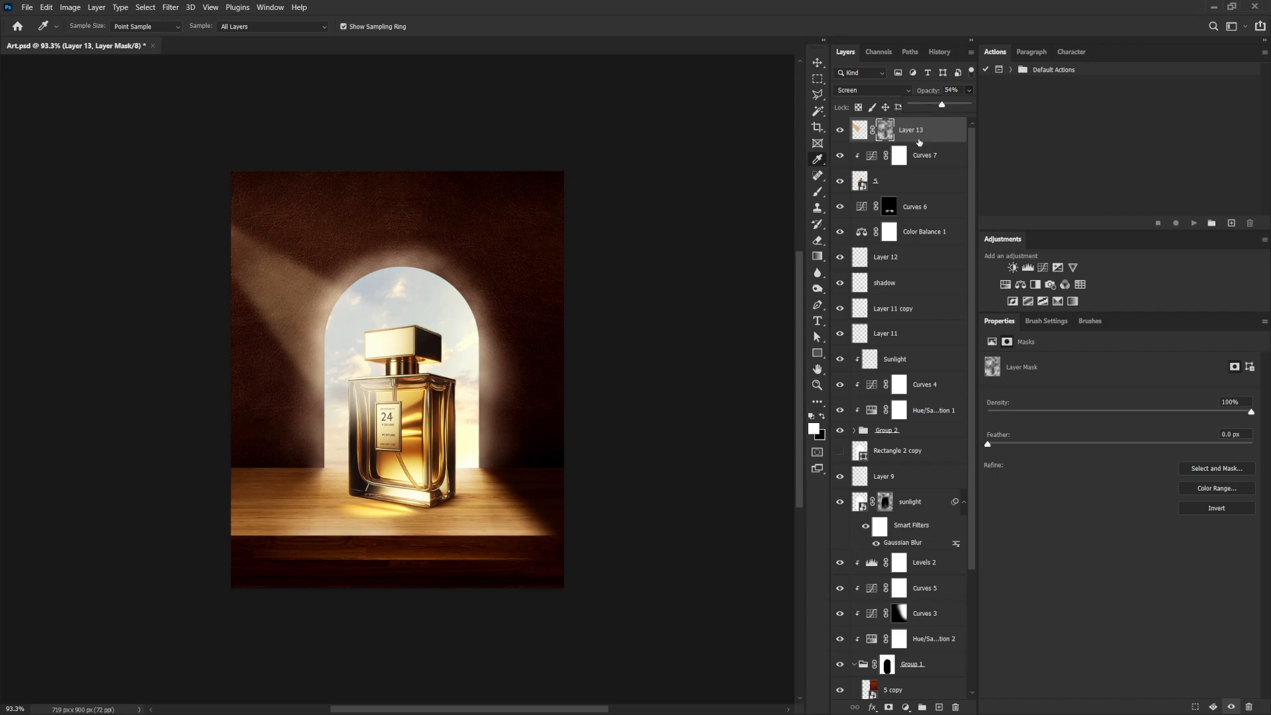
pyautogui.click(859, 130)
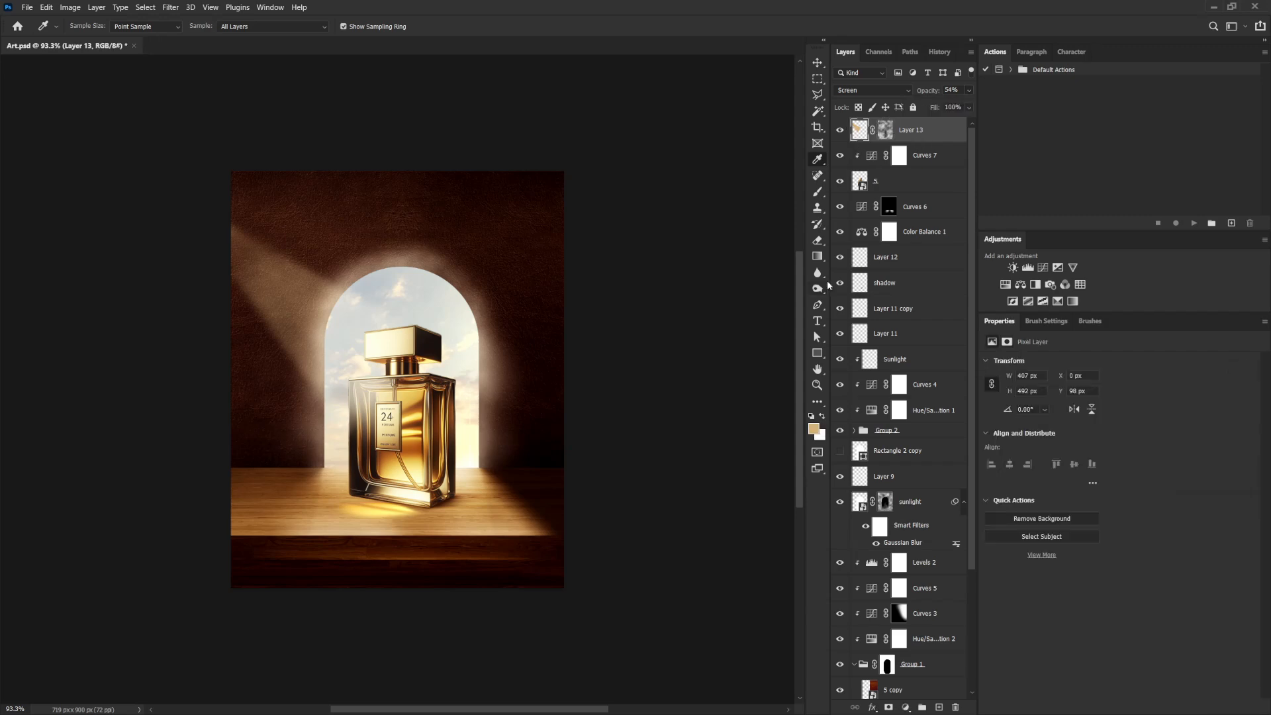
pyautogui.hotkey('ctrl', 't')
pyautogui.rightClick(343, 392)
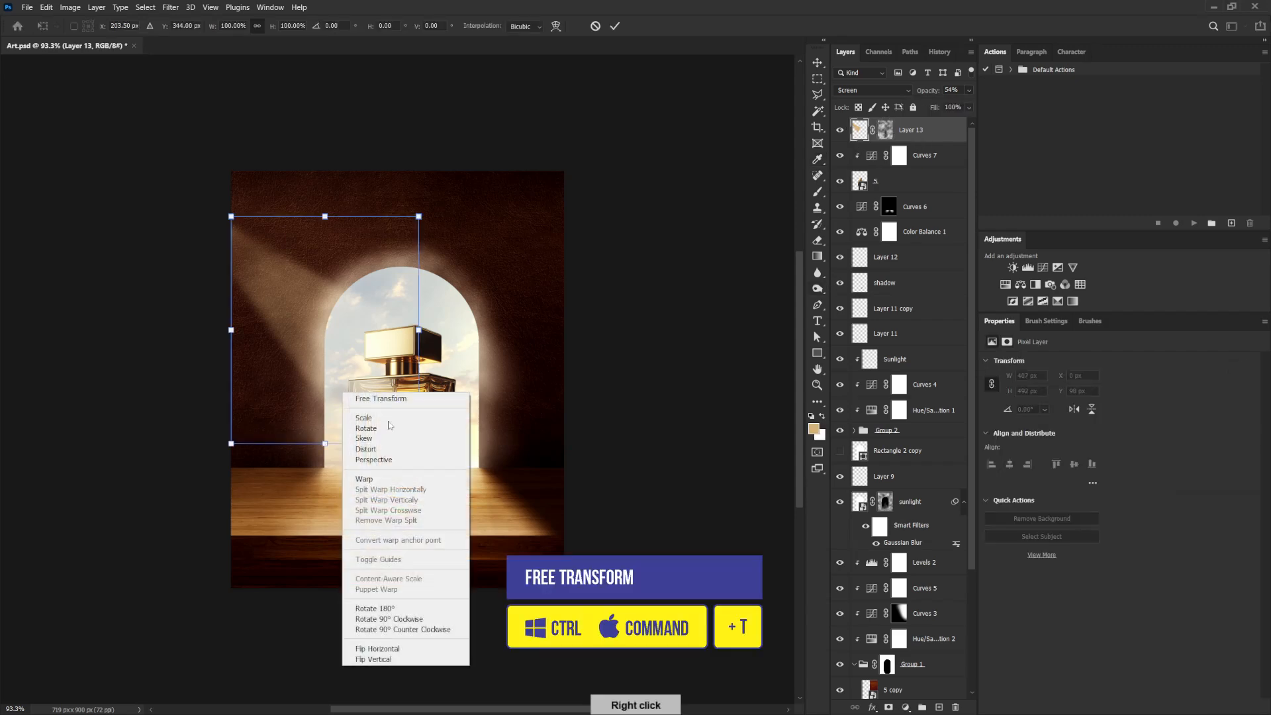
pyautogui.click(384, 460)
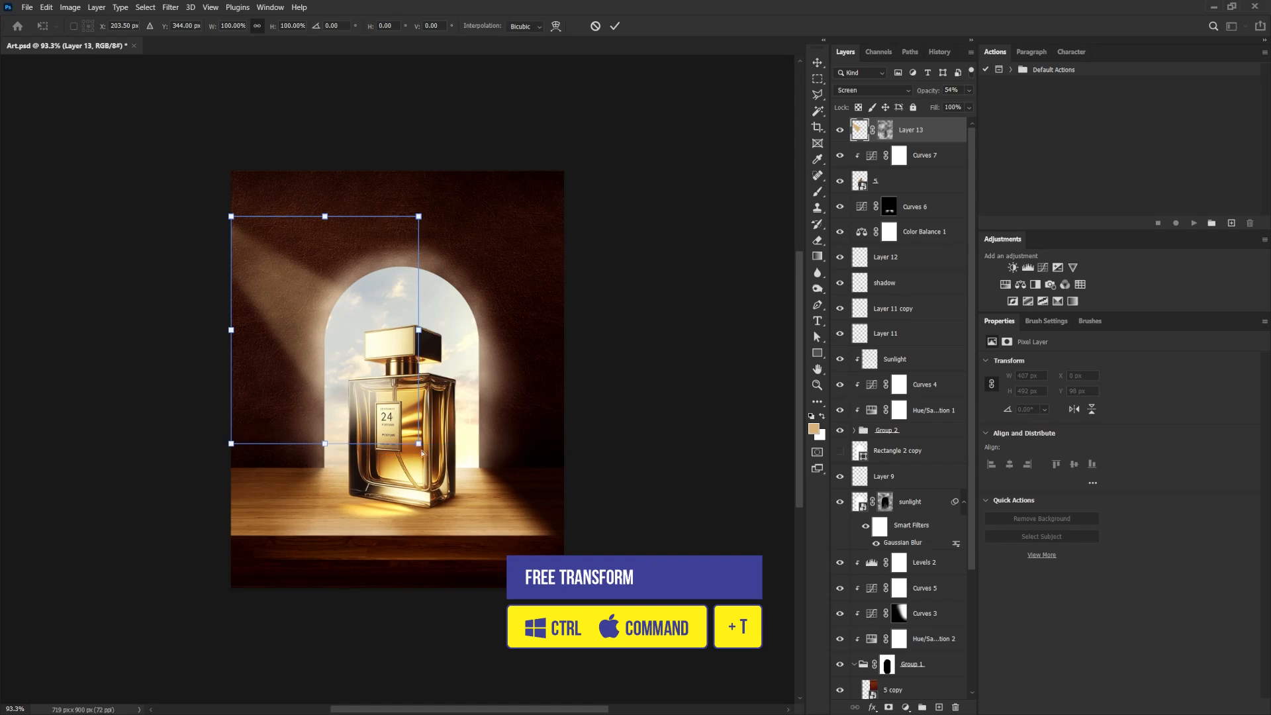
pyautogui.moveTo(419, 443); pyautogui.dragTo(503, 499)
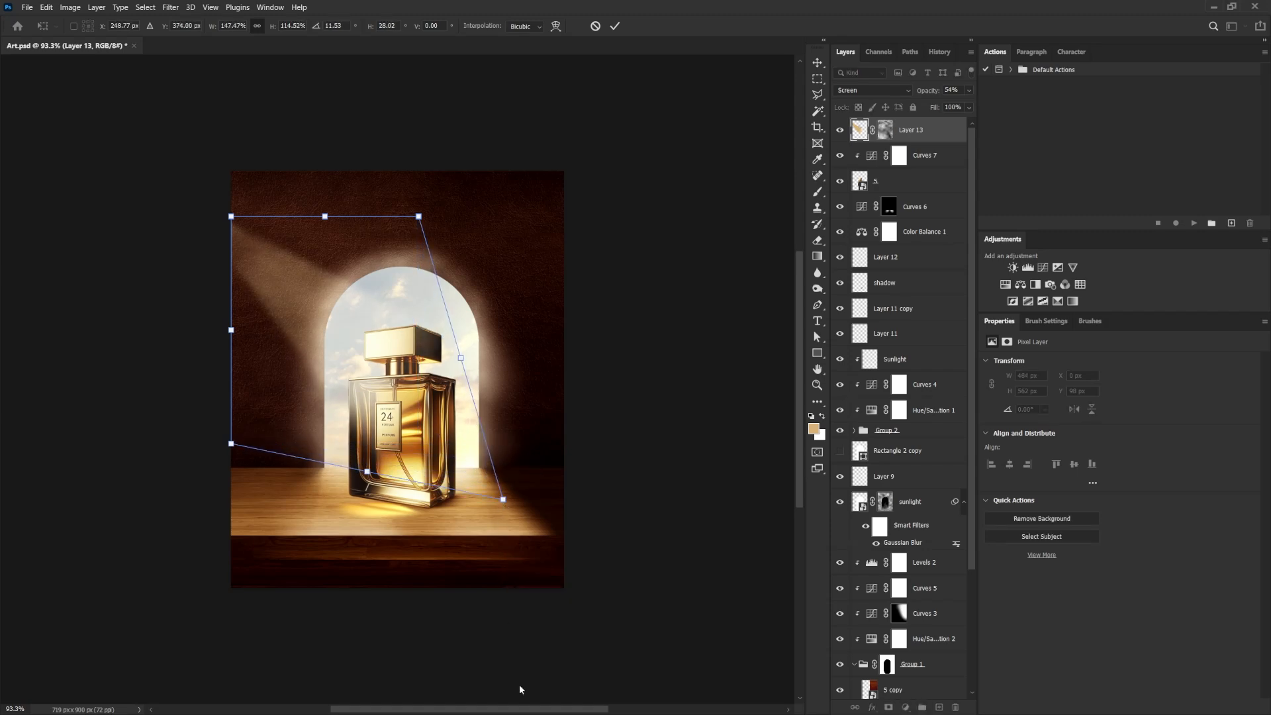
pyautogui.moveTo(231, 216); pyautogui.dragTo(216, 225)
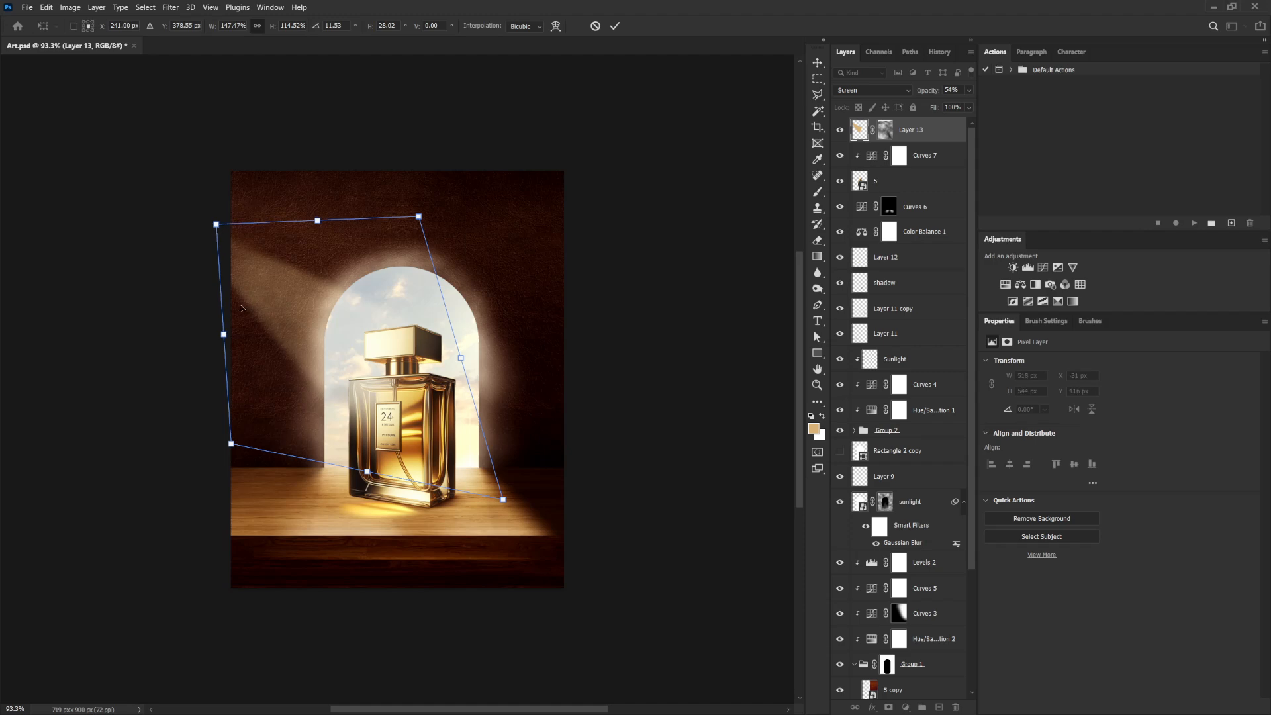
pyautogui.press('Return')
pyautogui.press('i')
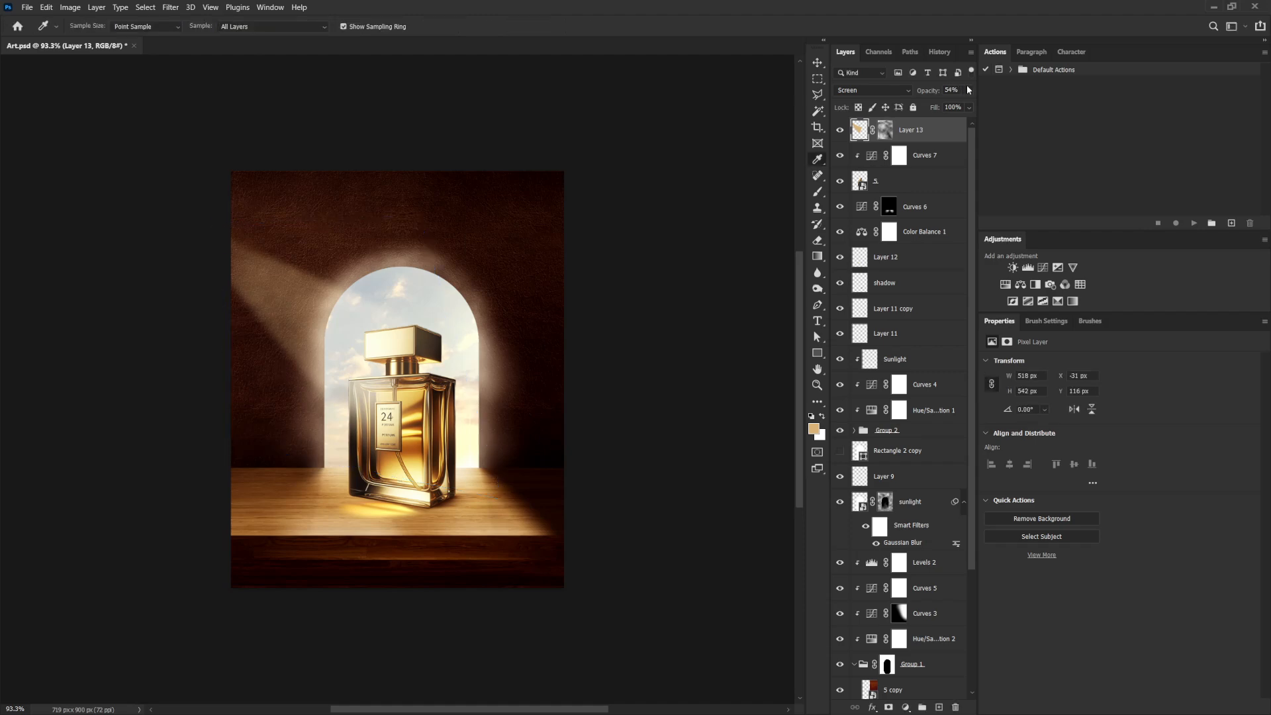
# Reduce the beam layer's opacity to 18% and soften the beam with a Gaussian Blur of 40.1 pixels.
pyautogui.click(968, 90)
pyautogui.moveTo(942, 105); pyautogui.dragTo(921, 106)
pyautogui.click(857, 130)
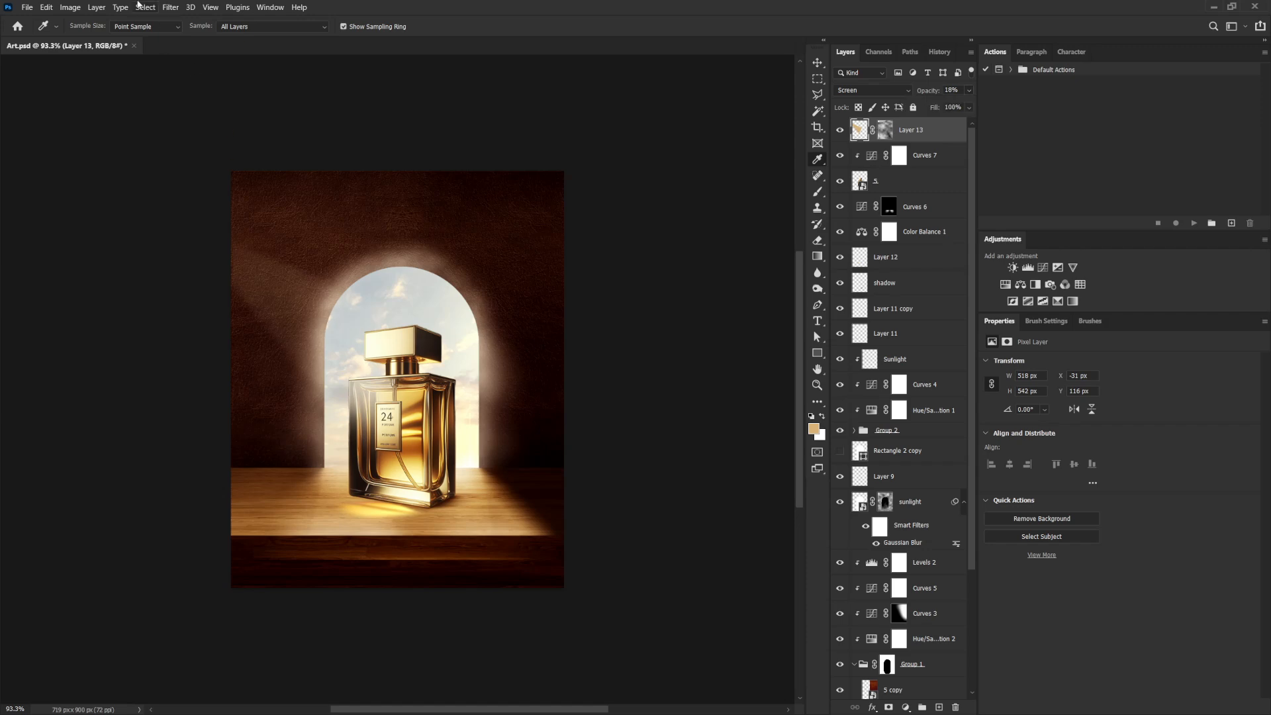
pyautogui.click(171, 9)
pyautogui.moveTo(201, 170)
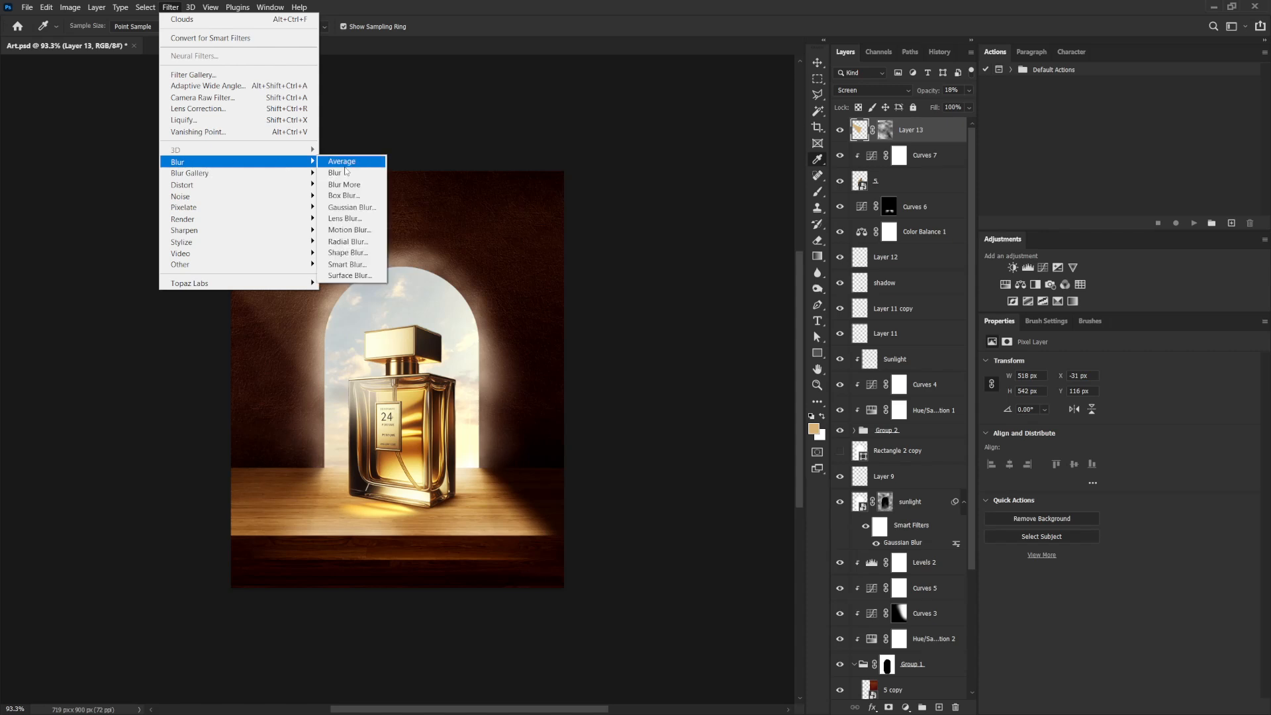
pyautogui.click(351, 208)
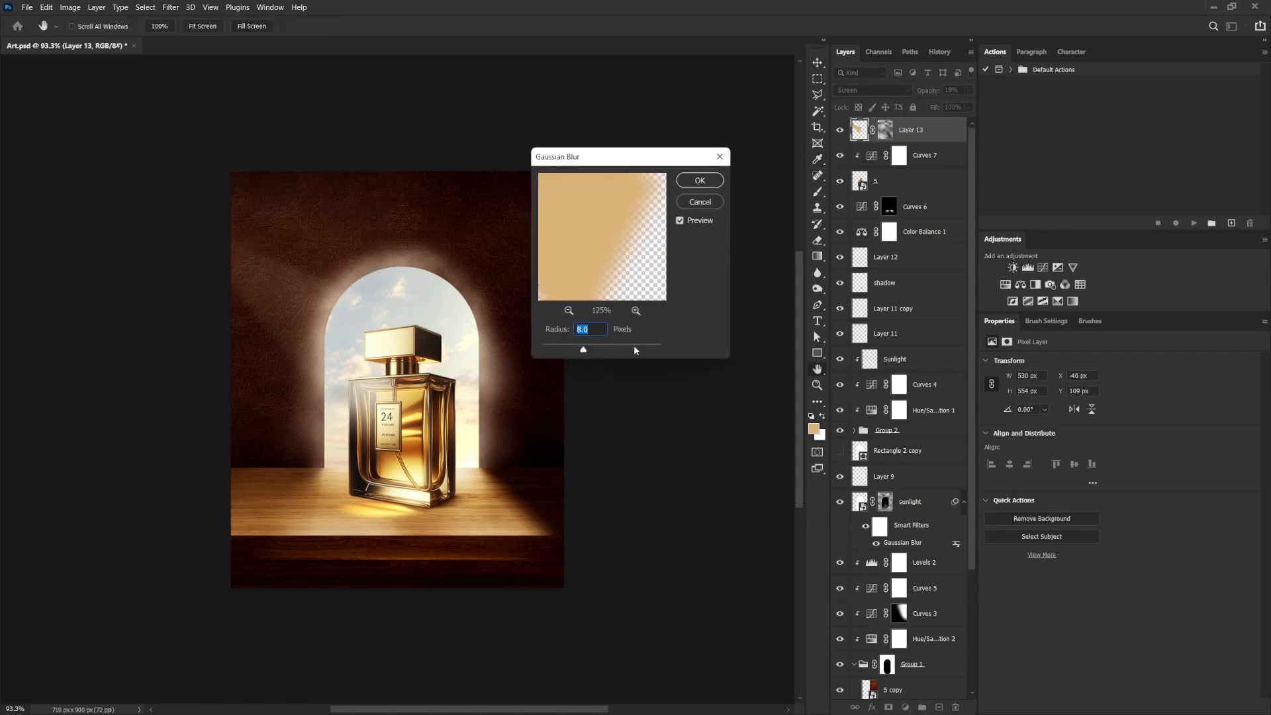
pyautogui.moveTo(583, 349); pyautogui.dragTo(604, 349)
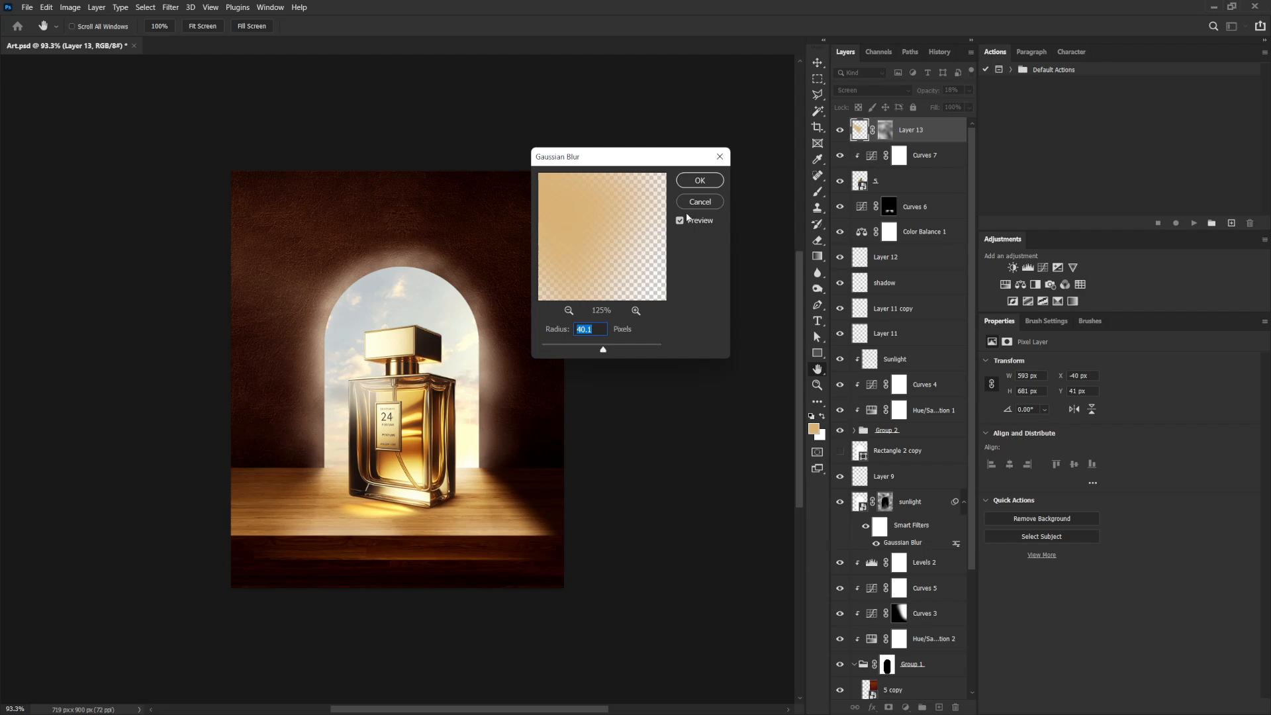
pyautogui.click(699, 180)
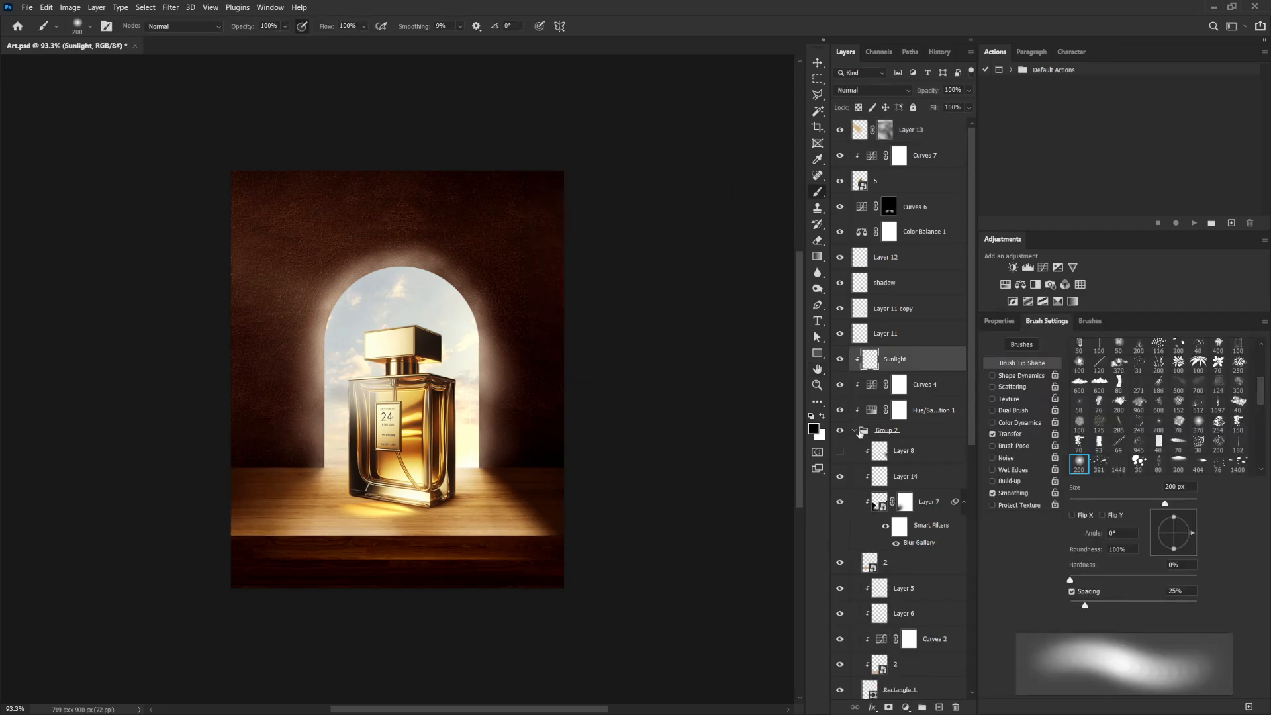
# Collapse Group 2, compare the image with and without the sunlight layer, and add a Channel Mixer adjustment directly above that layer.
pyautogui.click(857, 429)
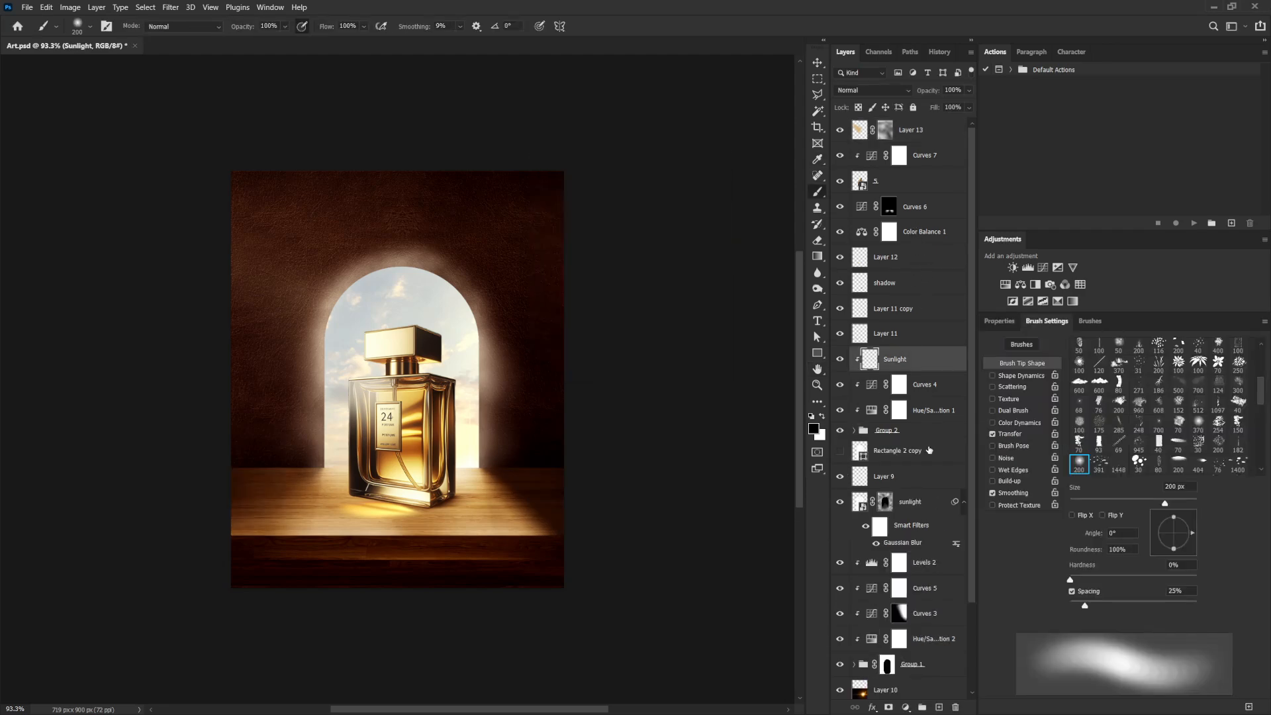
pyautogui.click(839, 502)
pyautogui.click(839, 502)
pyautogui.click(910, 503)
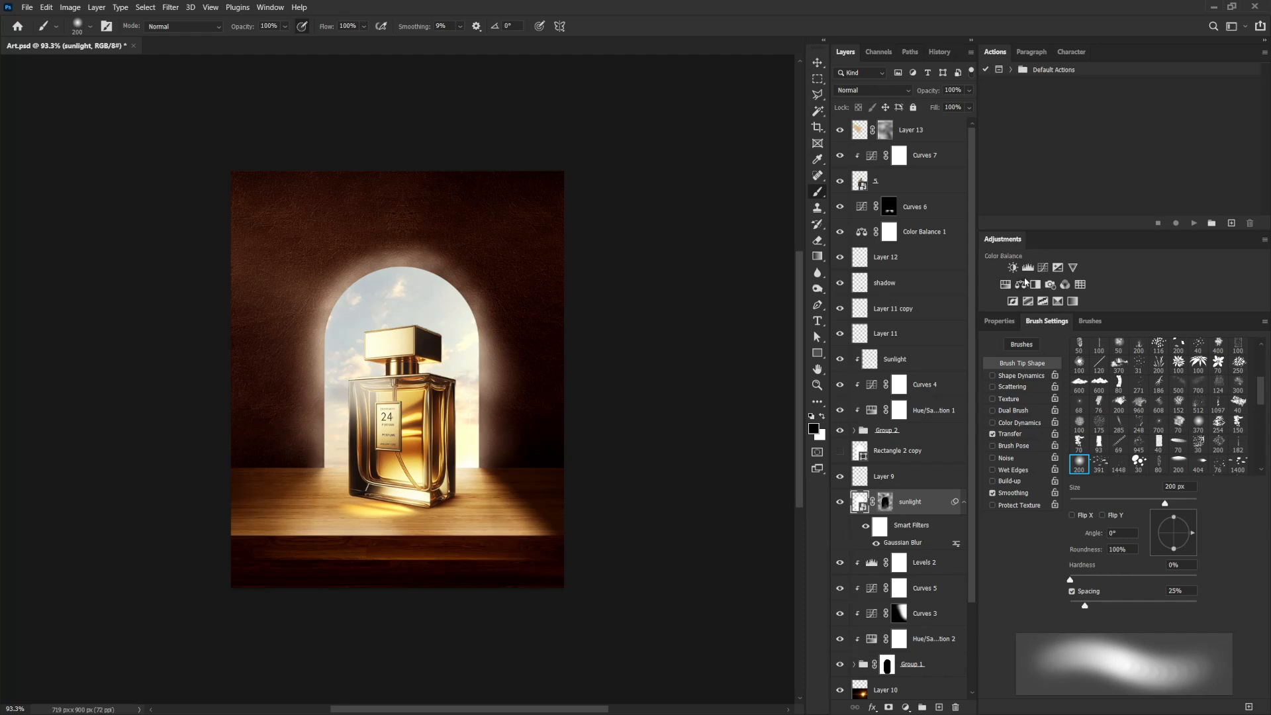
pyautogui.click(1065, 285)
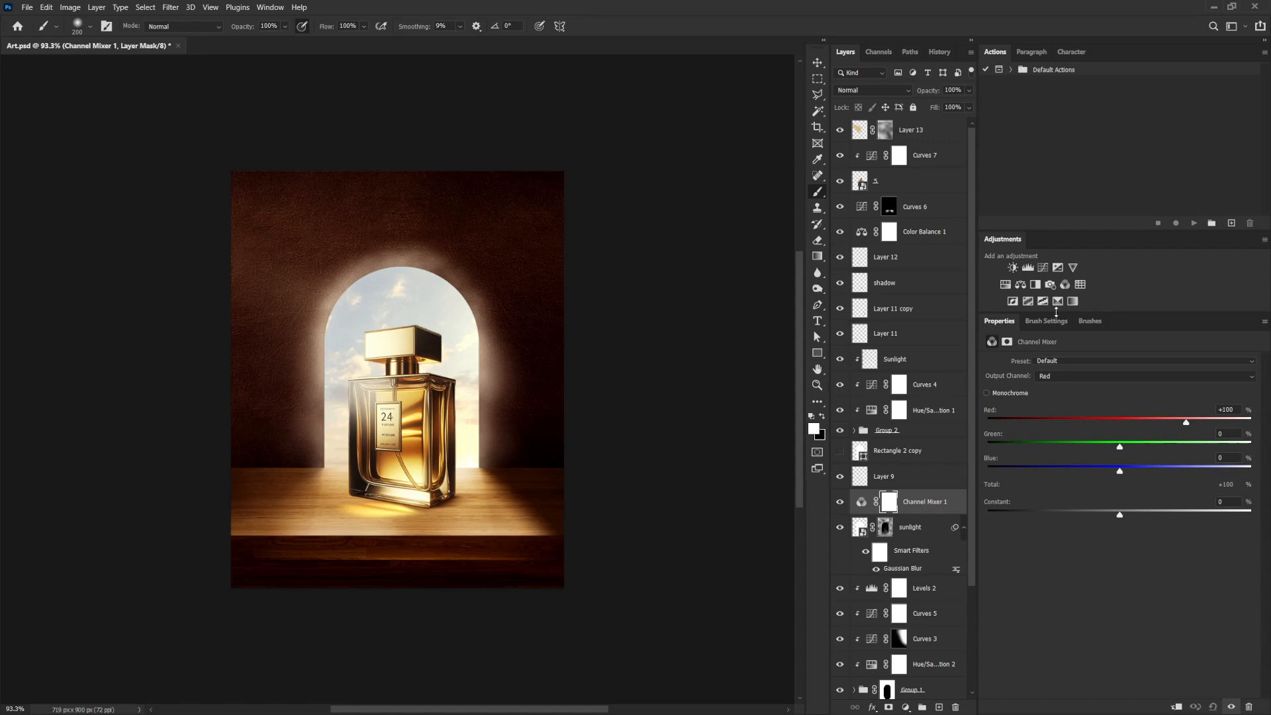
# Warm the sky in the Channel Mixer by setting red to +112% in the Red output and slightly lowering red in the Blue output.
pyautogui.click(1077, 376)
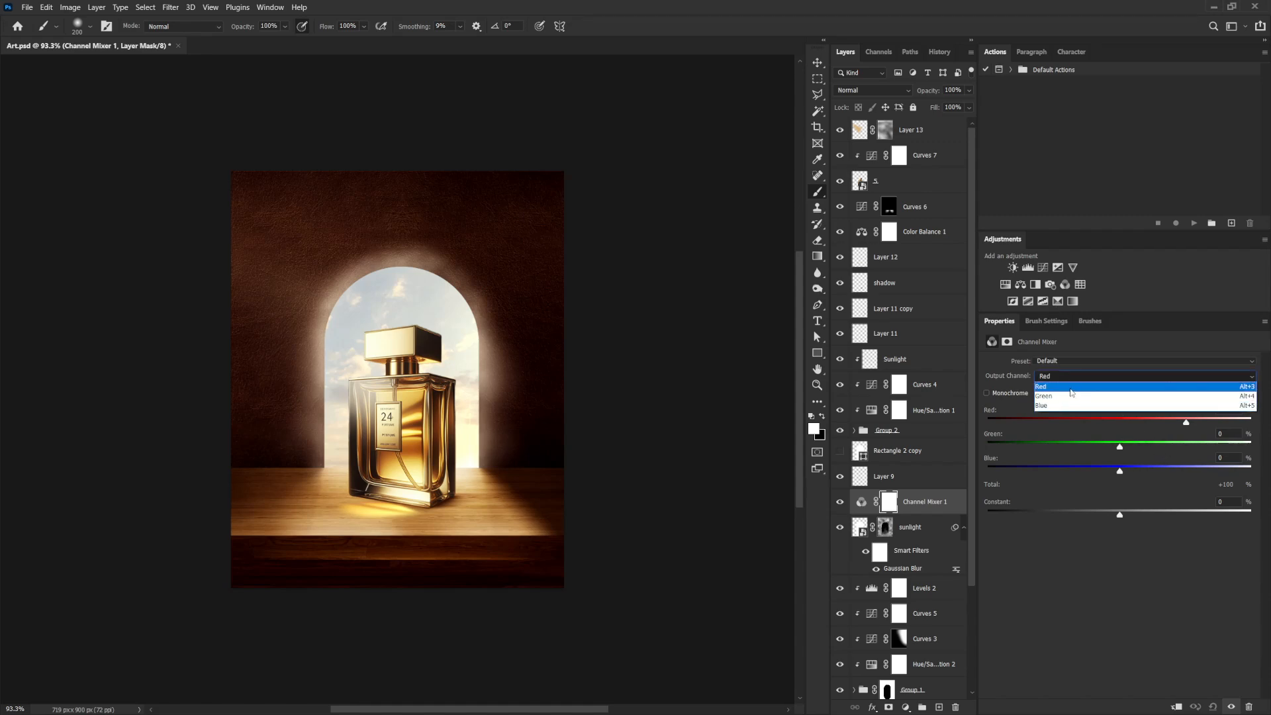
pyautogui.click(1071, 389)
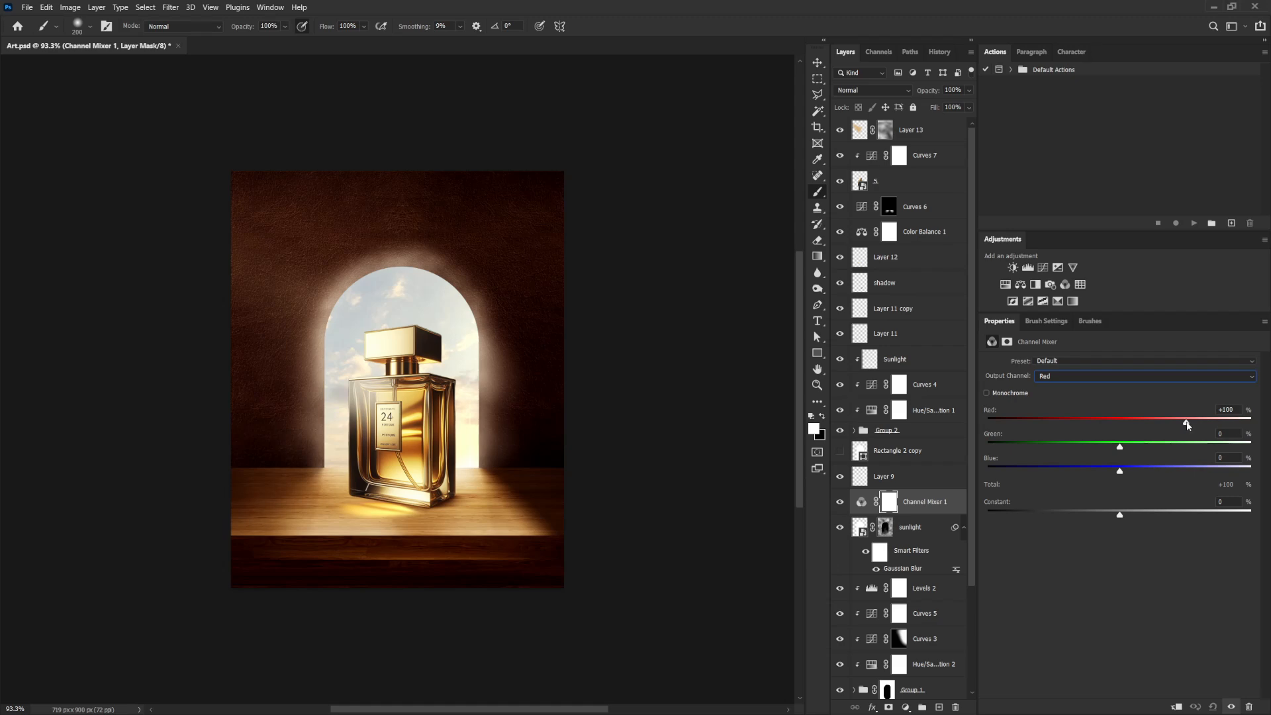
pyautogui.moveTo(1188, 427); pyautogui.dragTo(1198, 425)
pyautogui.click(1089, 376)
pyautogui.click(1066, 405)
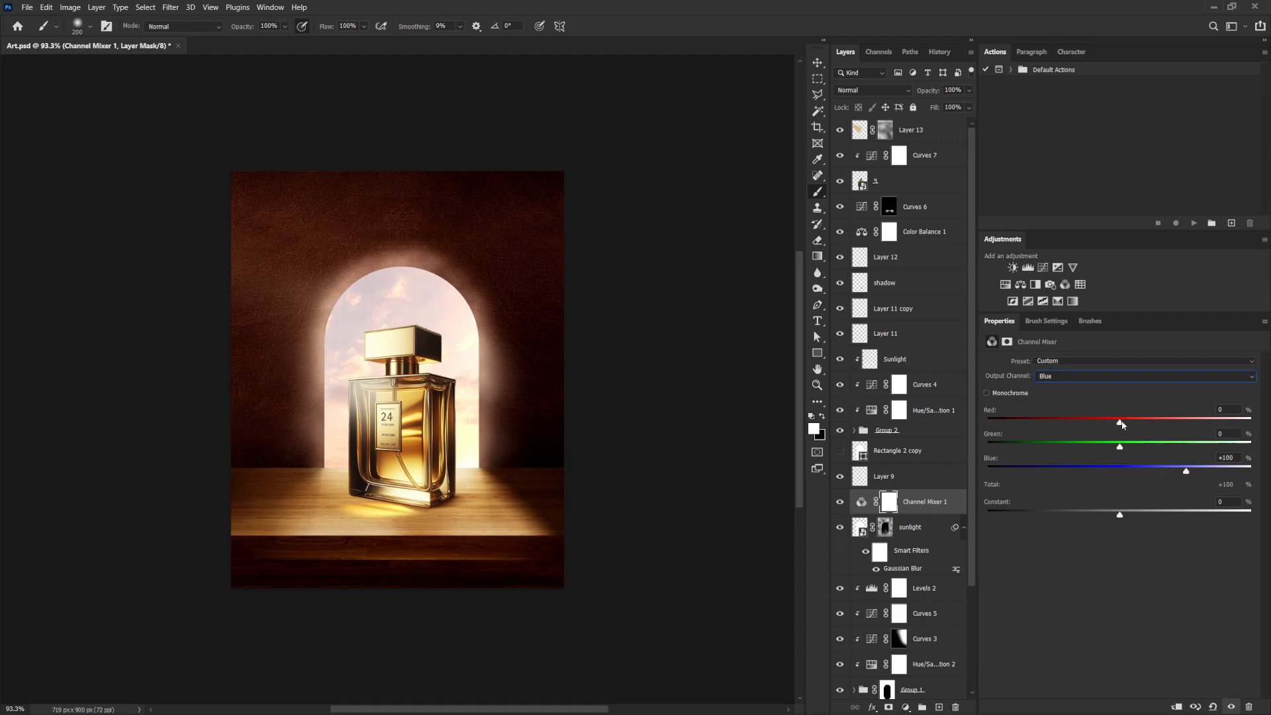
pyautogui.moveTo(1120, 422); pyautogui.dragTo(1117, 425)
pyautogui.moveTo(1116, 423); pyautogui.dragTo(1117, 427)
pyautogui.click(1069, 374)
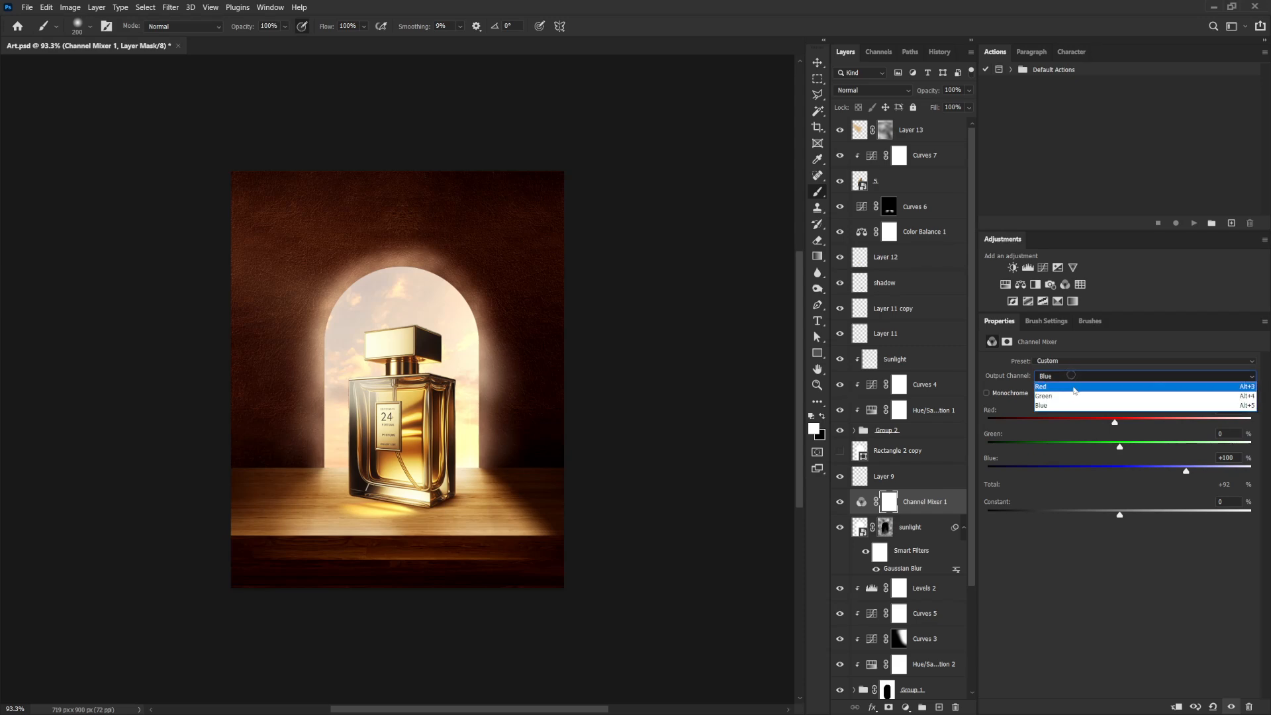
pyautogui.click(1072, 385)
pyautogui.moveTo(1196, 424); pyautogui.dragTo(1195, 426)
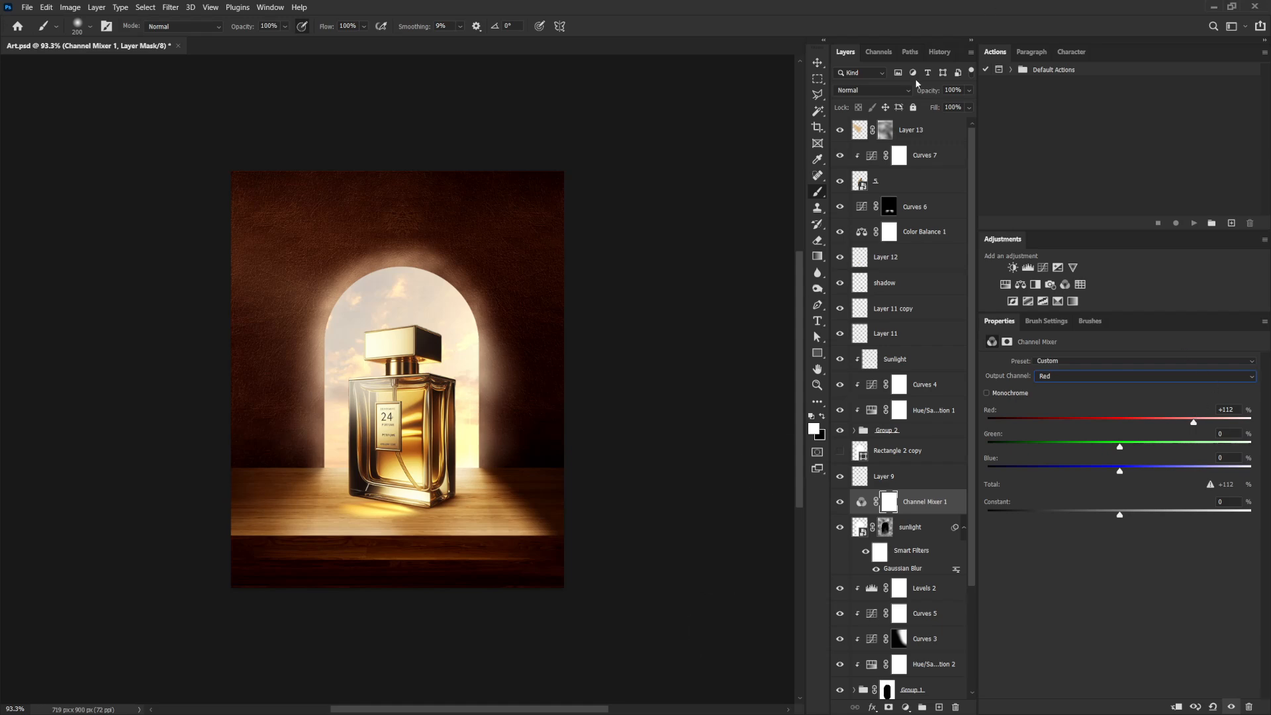
# Stamp all visible layers into a new layer above Layer 13 and convert it to a Smart Object.
pyautogui.click(925, 136)
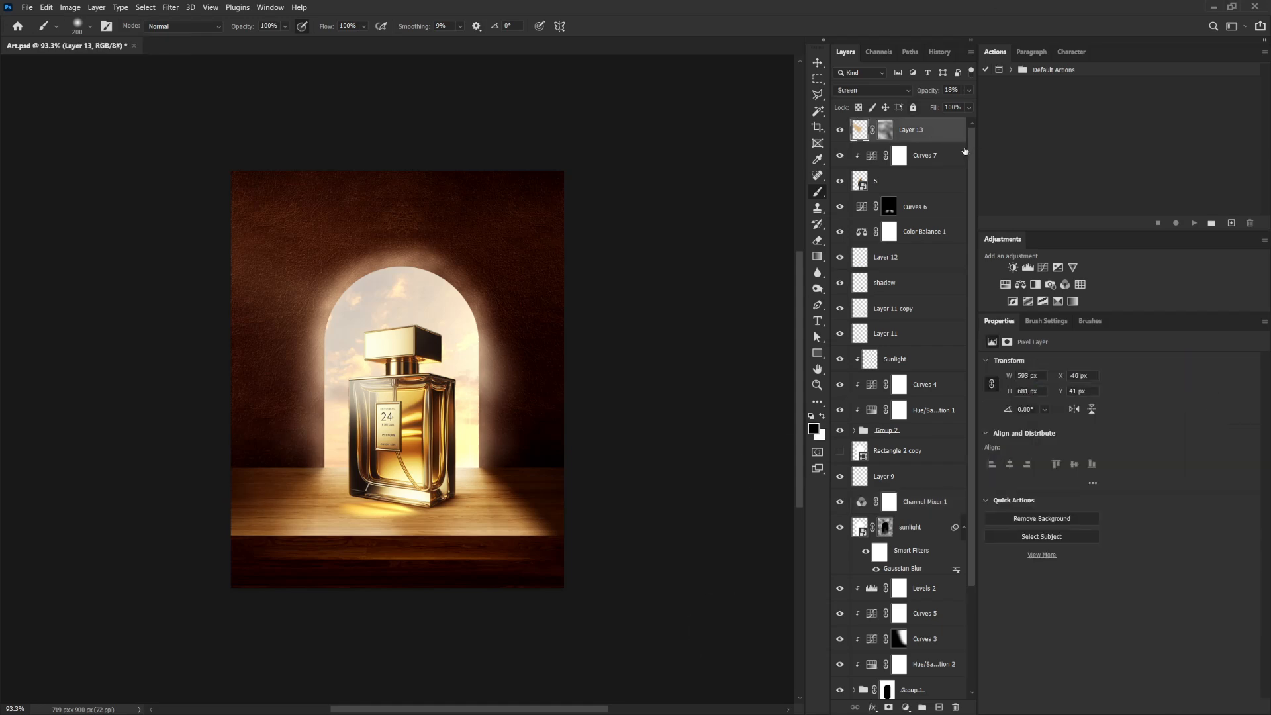
pyautogui.hotkey('ctrl', 'alt', 'shift', 'e')
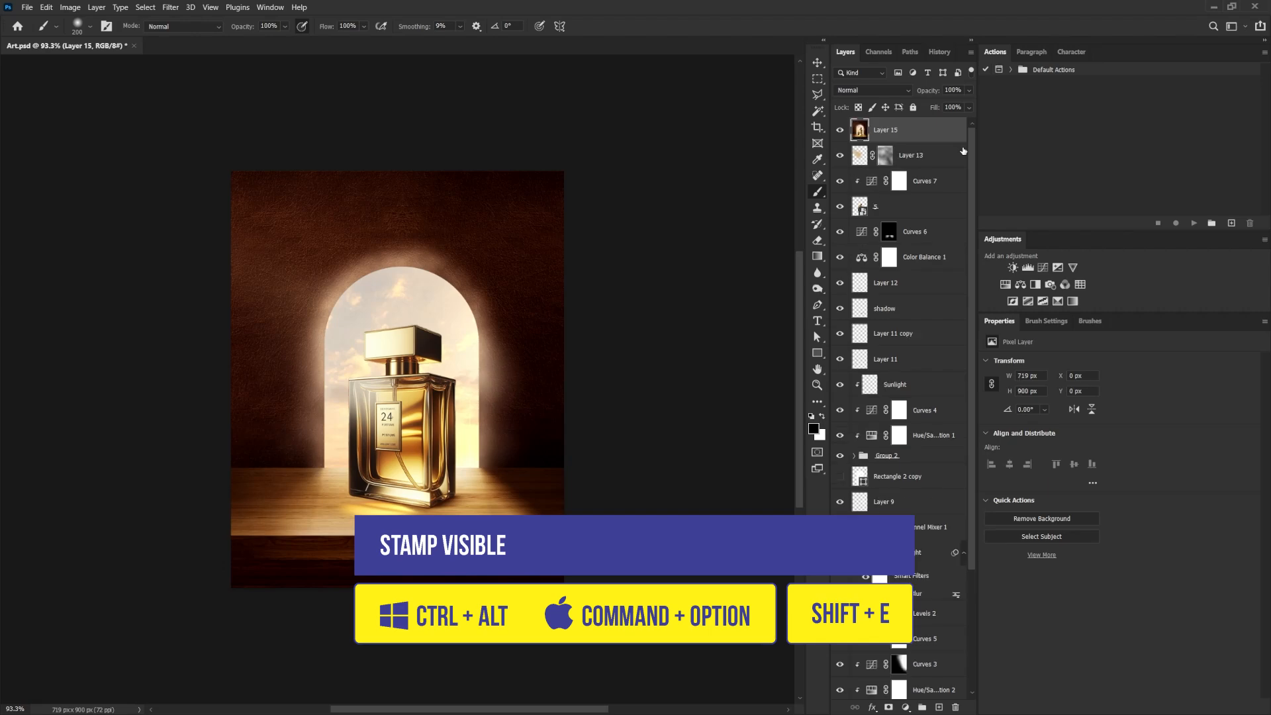
pyautogui.click(171, 8)
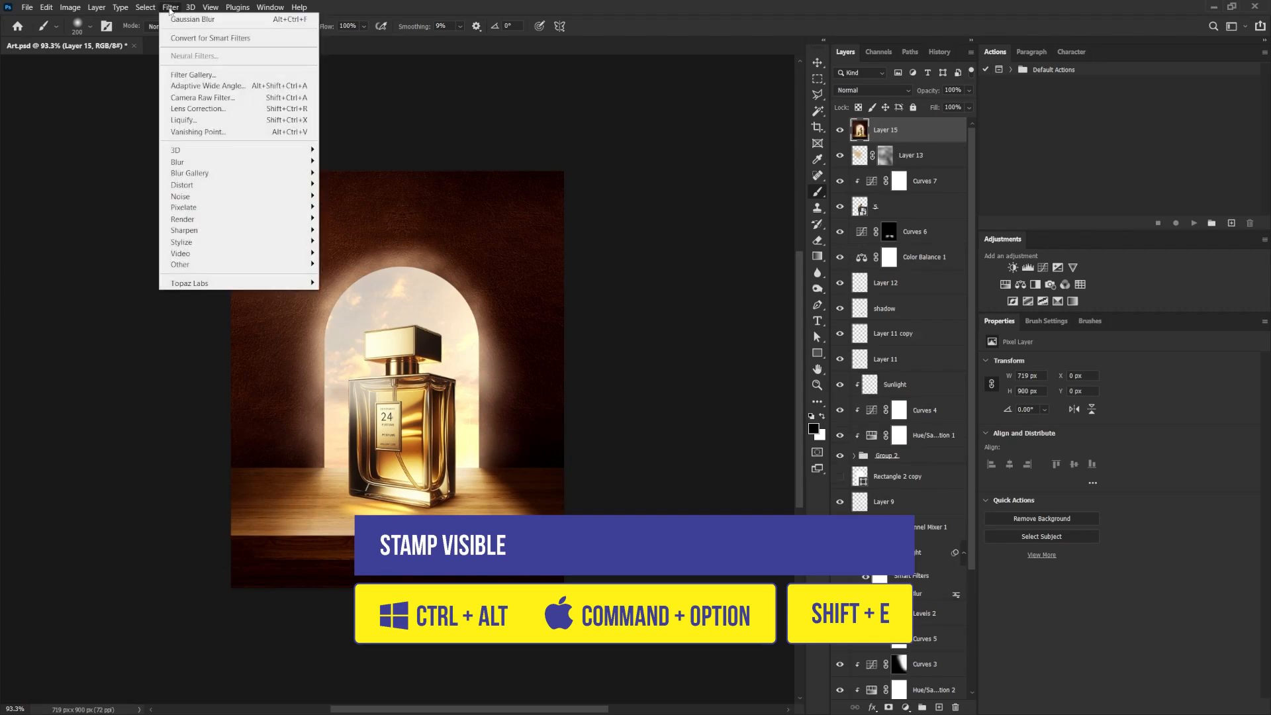
pyautogui.rightClick(928, 138)
pyautogui.rightClick(928, 139)
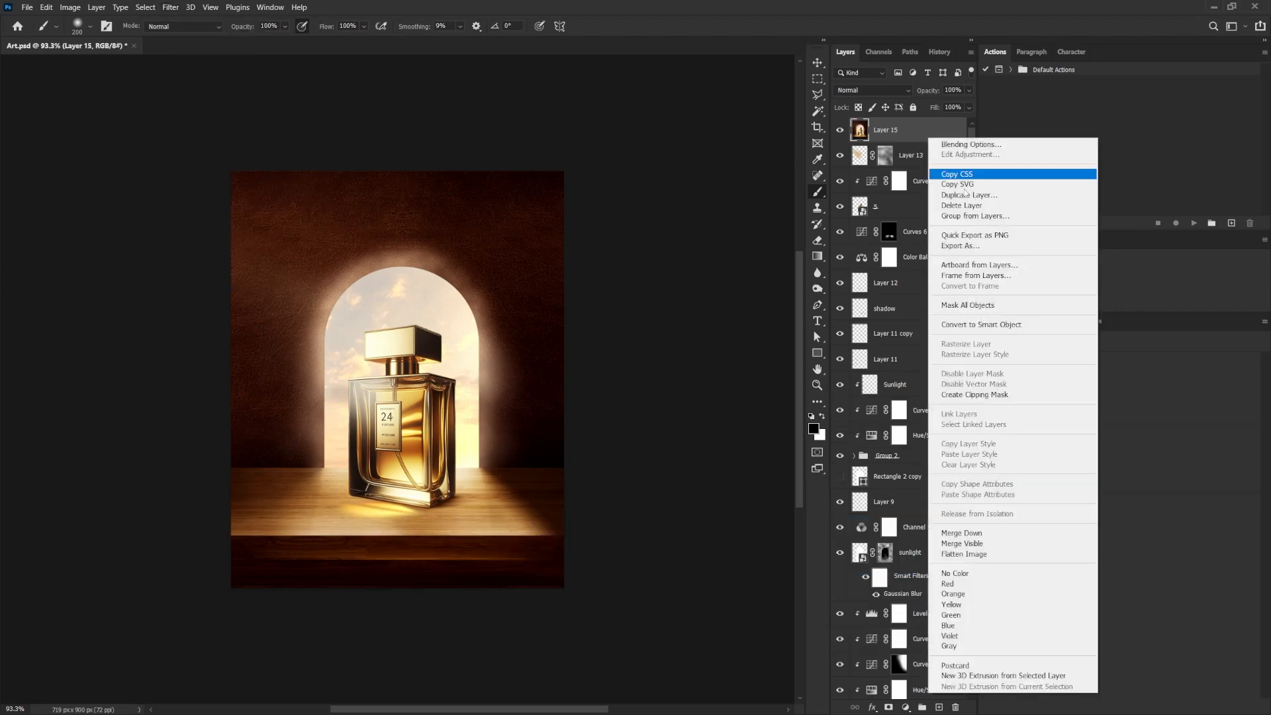
pyautogui.click(995, 324)
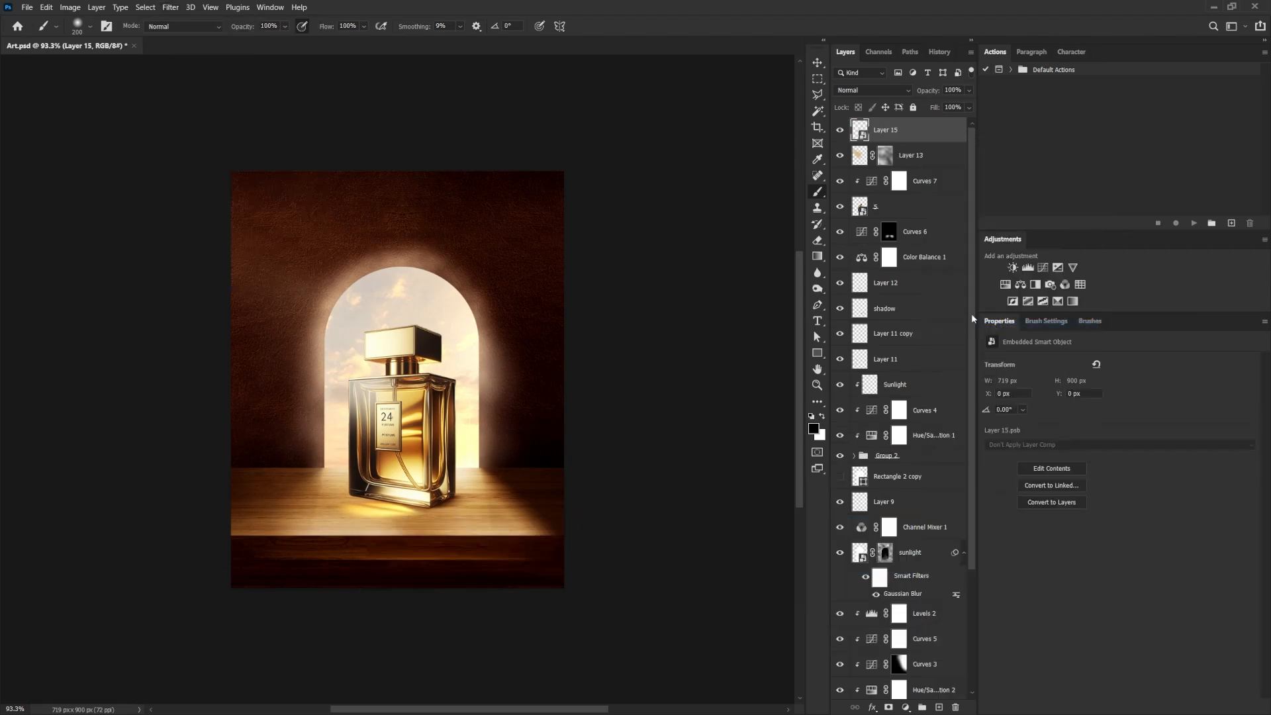
# In the Camera Raw Filter, set Exposure to +0.05, Contrast to -7, Highlights to +7, Shadows to +6 and Blacks to -17.
pyautogui.click(171, 8)
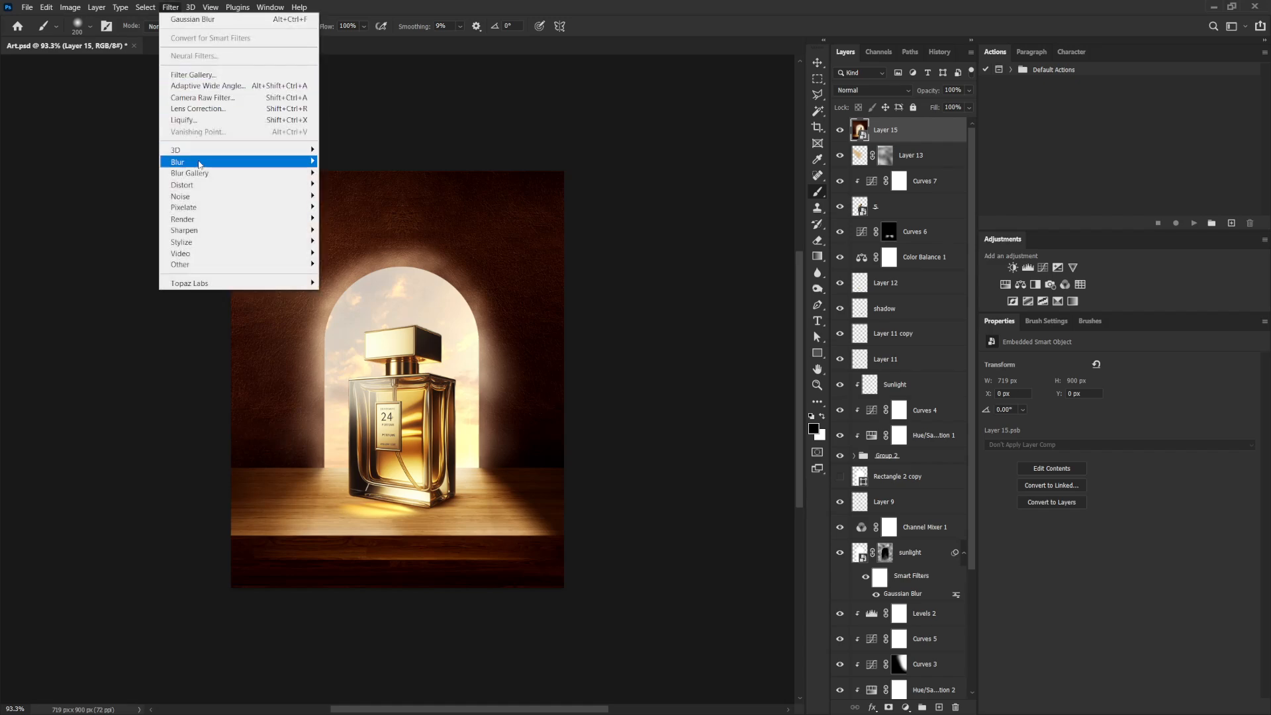
pyautogui.click(192, 100)
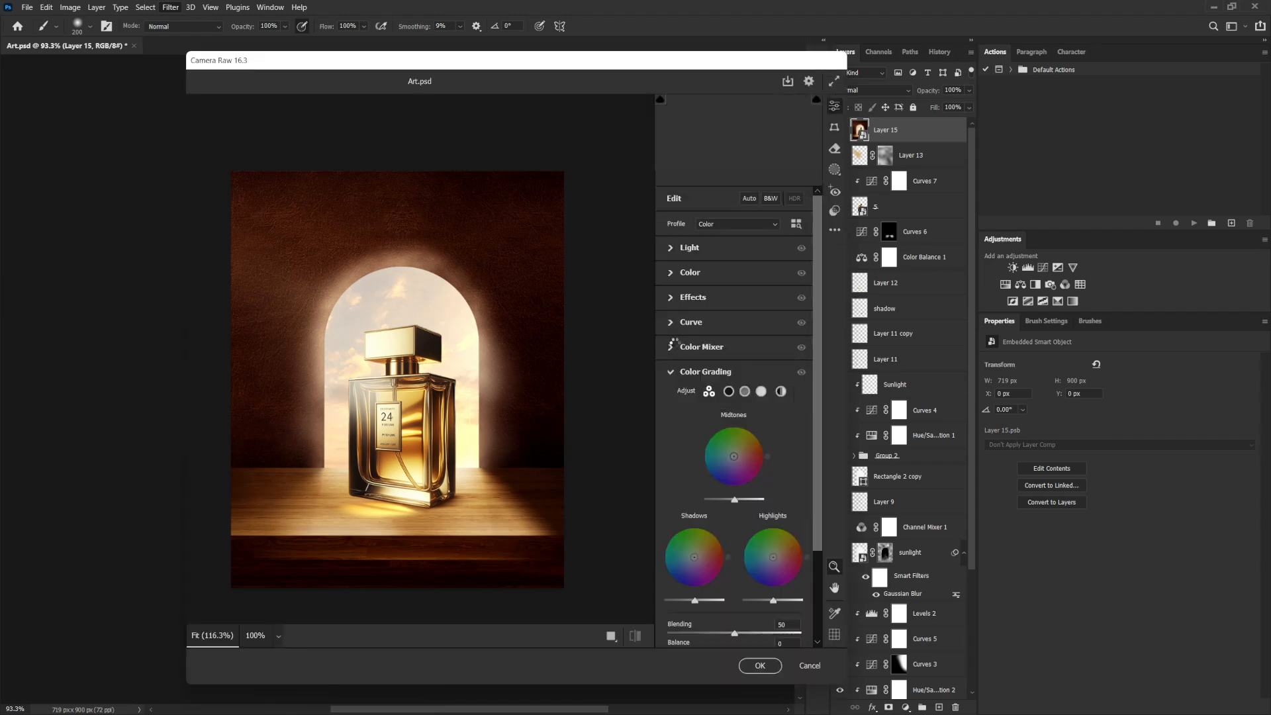
pyautogui.click(669, 251)
pyautogui.moveTo(735, 295)
pyautogui.mouseDown()
pyautogui.moveTo(723, 298)
pyautogui.moveTo(736, 278)
pyautogui.mouseUp()
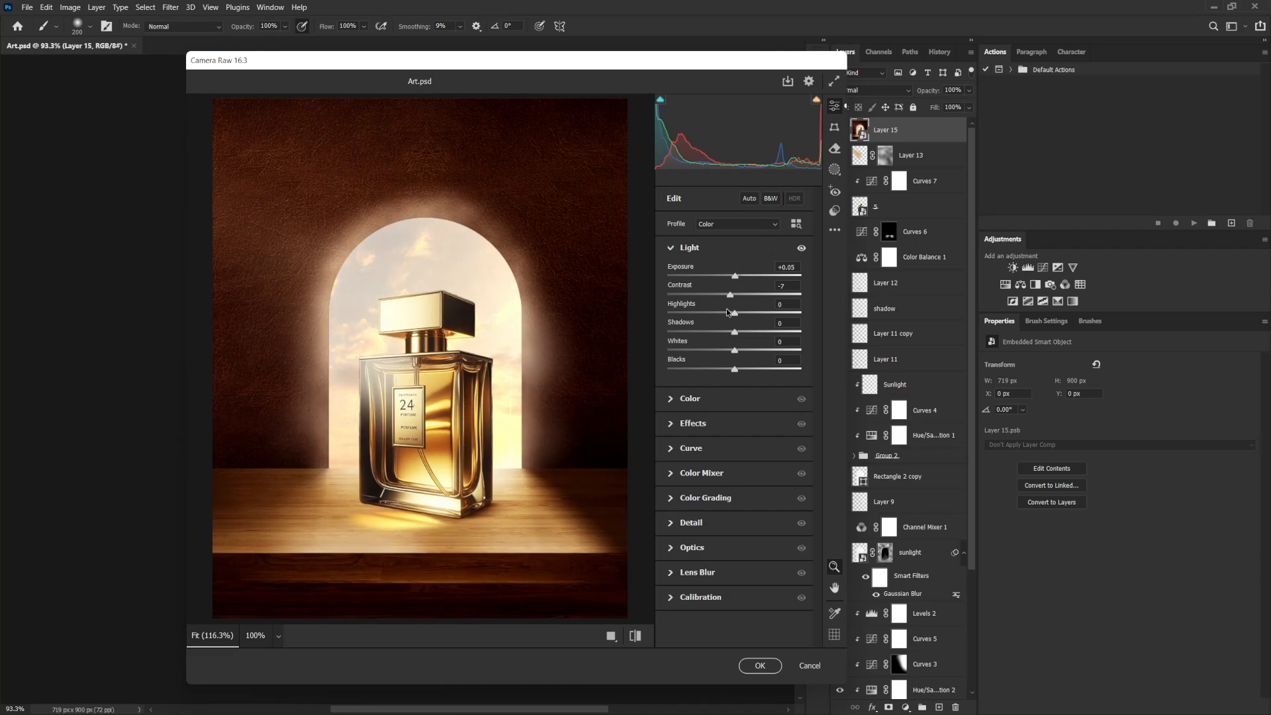
pyautogui.moveTo(733, 315); pyautogui.dragTo(723, 374)
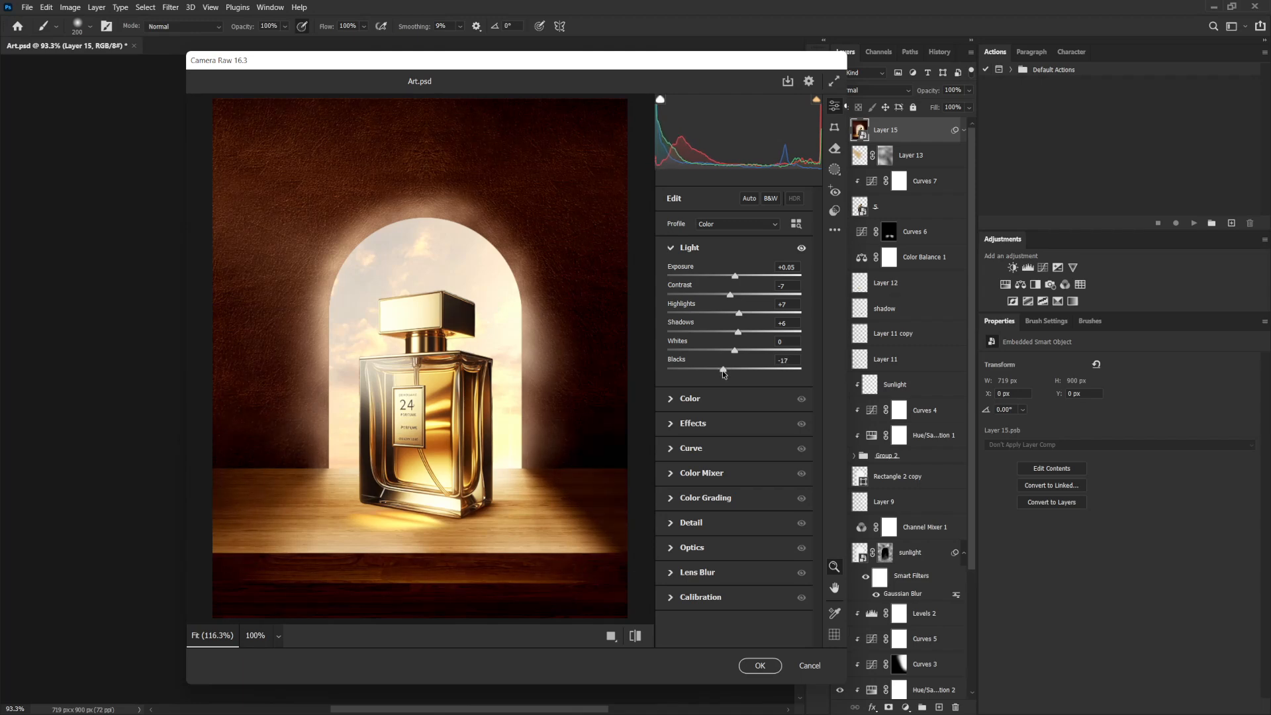
# In the Camera Raw effects settings, set Grain to 11 and Vignette to -19.
pyautogui.click(676, 427)
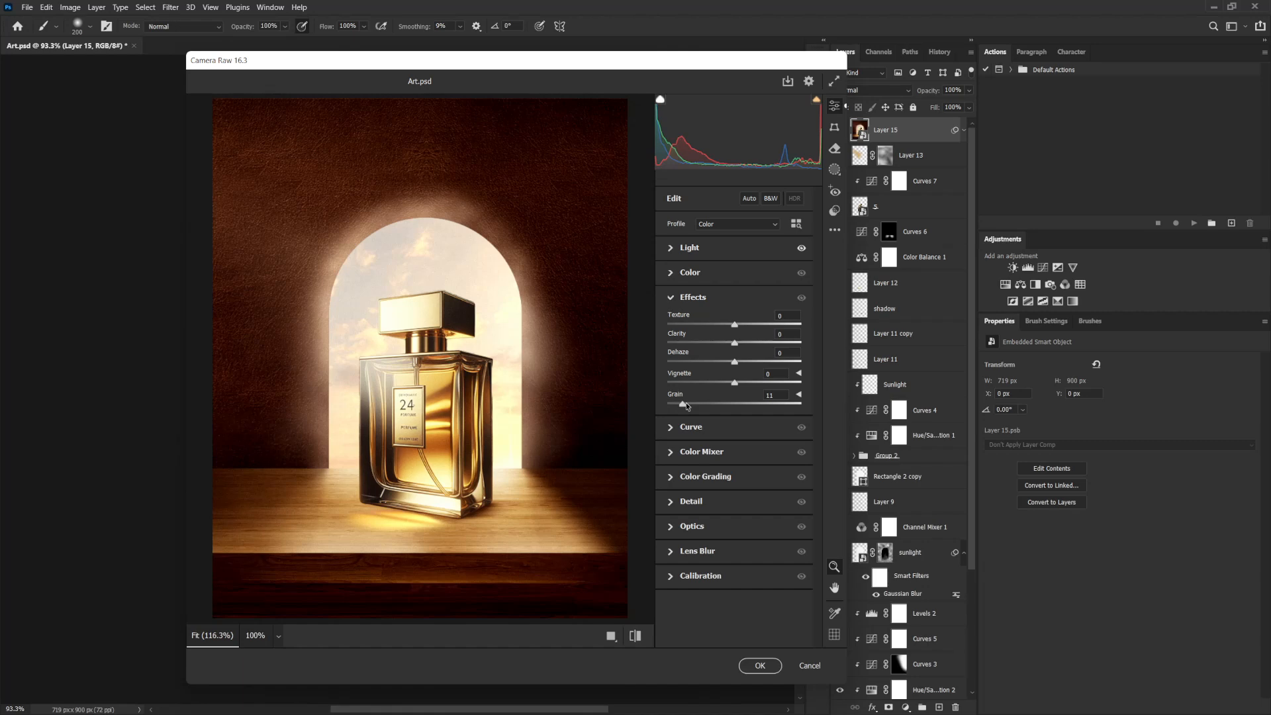
pyautogui.click(671, 299)
pyautogui.click(671, 300)
pyautogui.moveTo(734, 386); pyautogui.dragTo(722, 384)
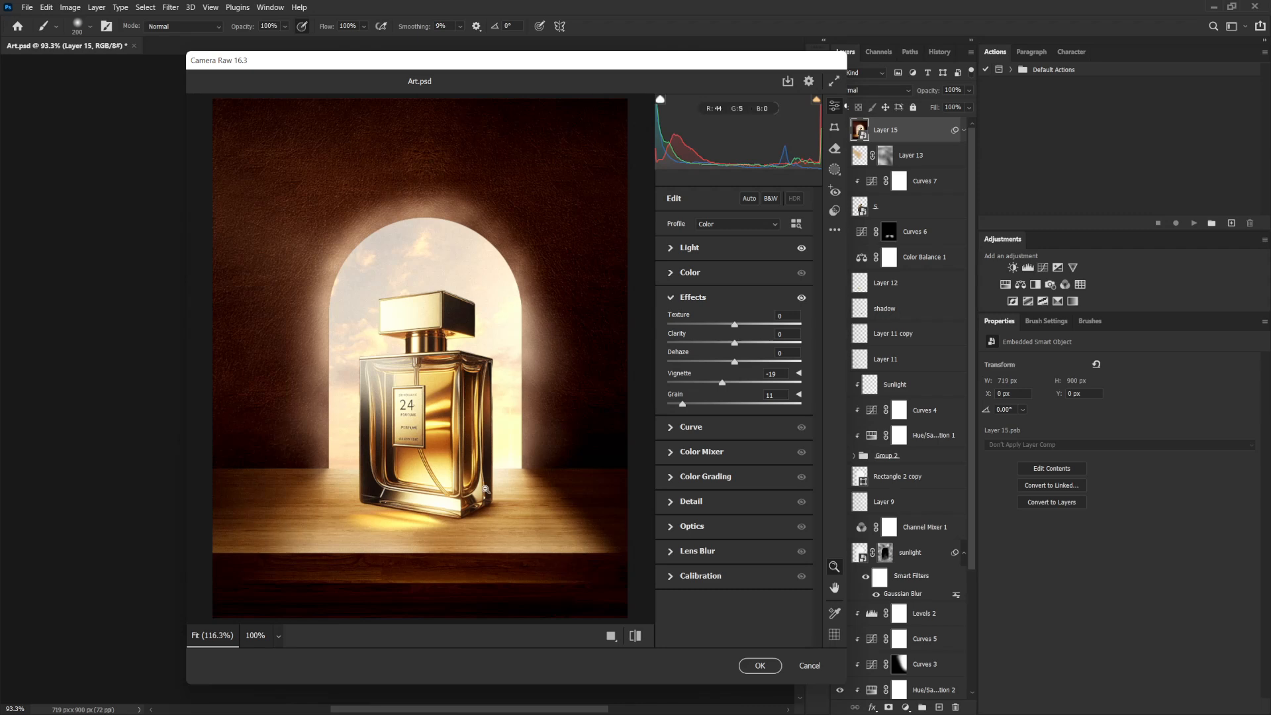
pyautogui.click(679, 302)
# Set Sharpening to 40 in the Camera Raw detail settings and apply the filter to Layer 15.
pyautogui.click(670, 398)
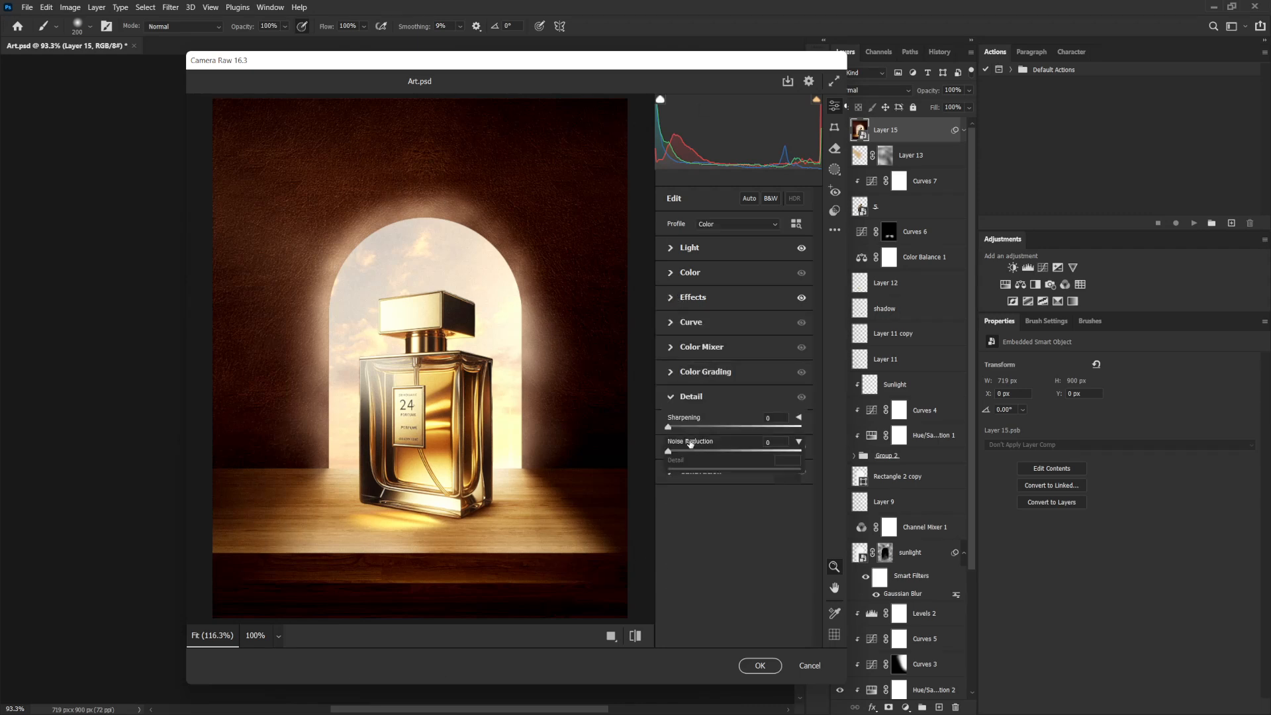
pyautogui.moveTo(689, 429); pyautogui.dragTo(706, 429)
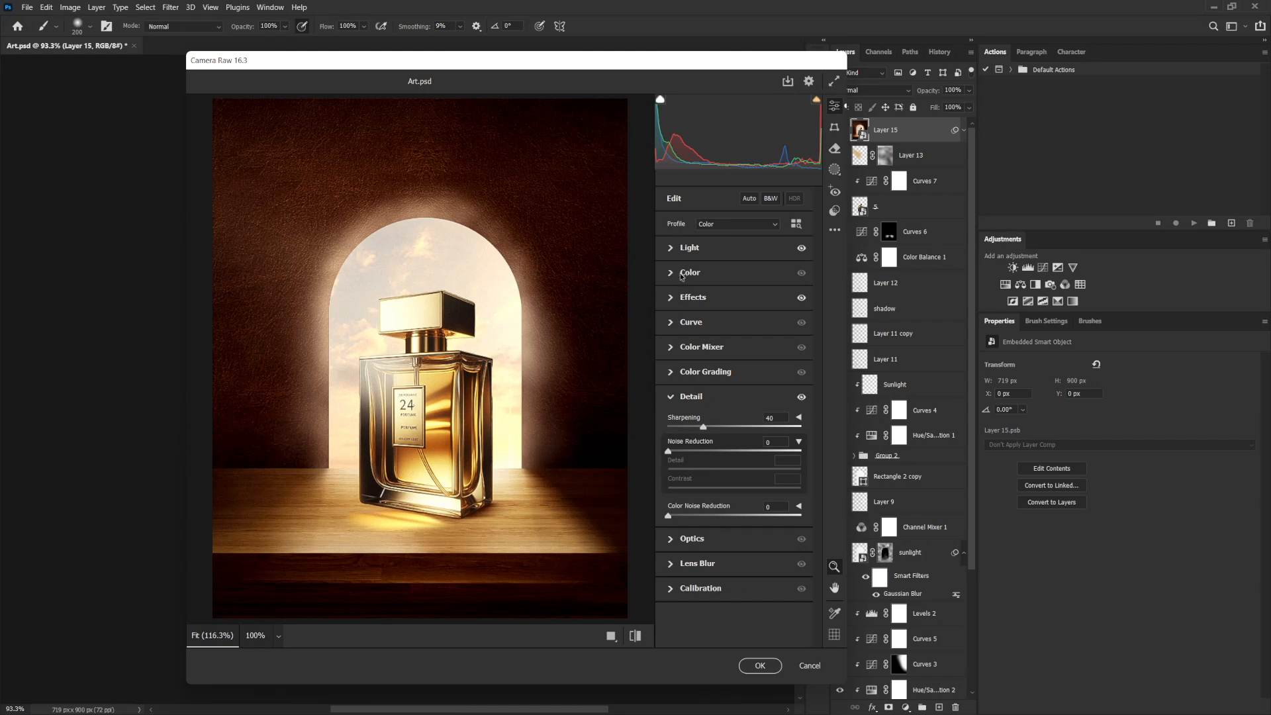
pyautogui.click(758, 666)
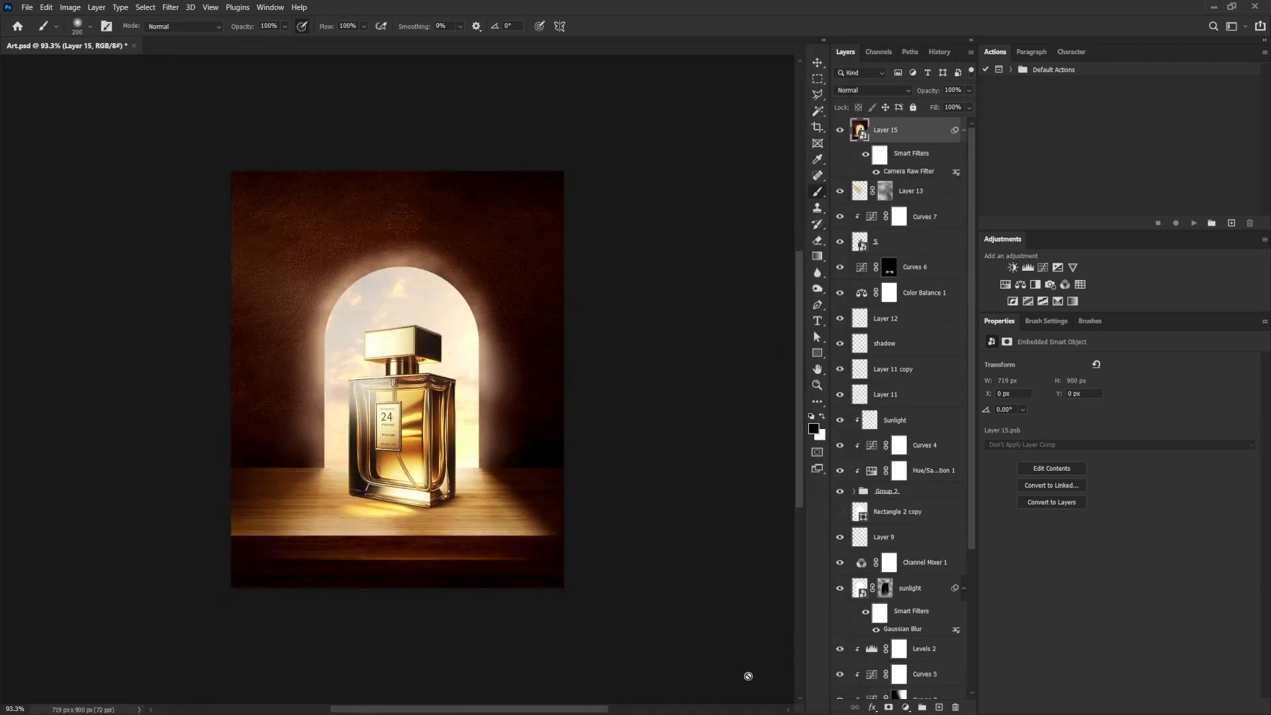
# Group all layers from Layer 15 down to Layer 2, and hide the group to compare with the original Background.
pyautogui.moveTo(975, 525); pyautogui.dragTo(971, 665)
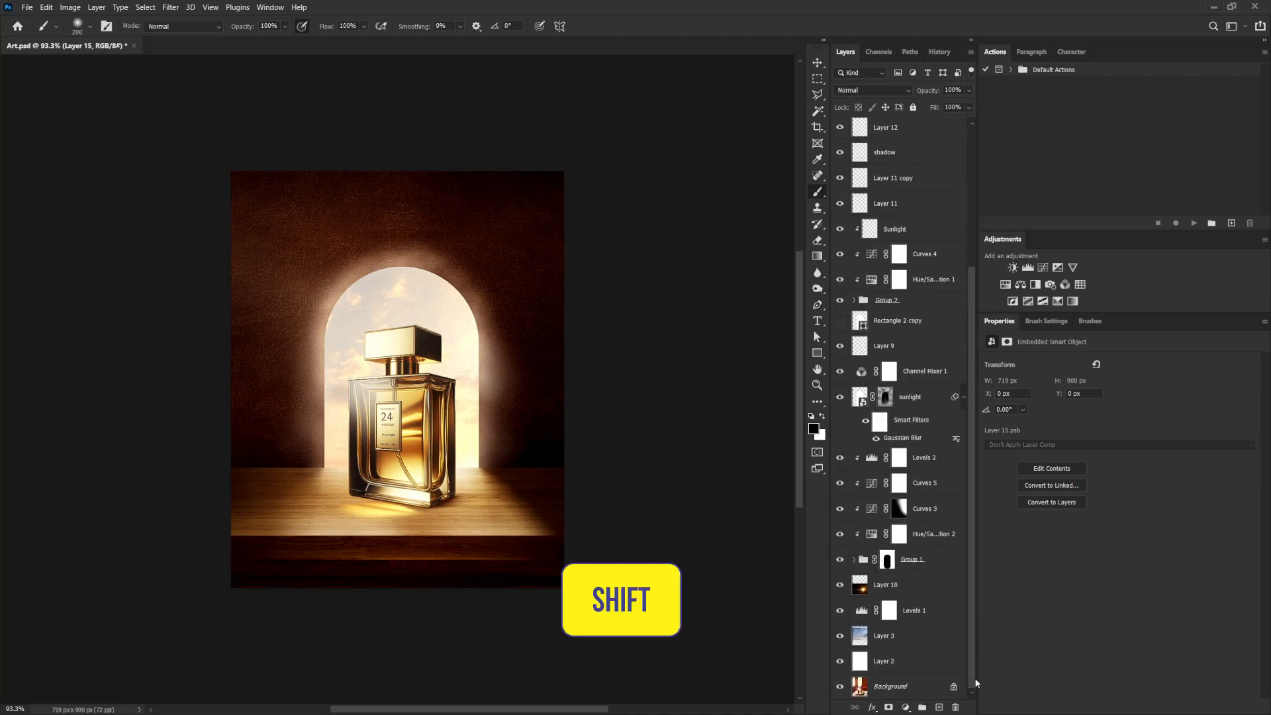
pyautogui.keyDown('shift'); pyautogui.click(897, 665); pyautogui.keyUp('shift')
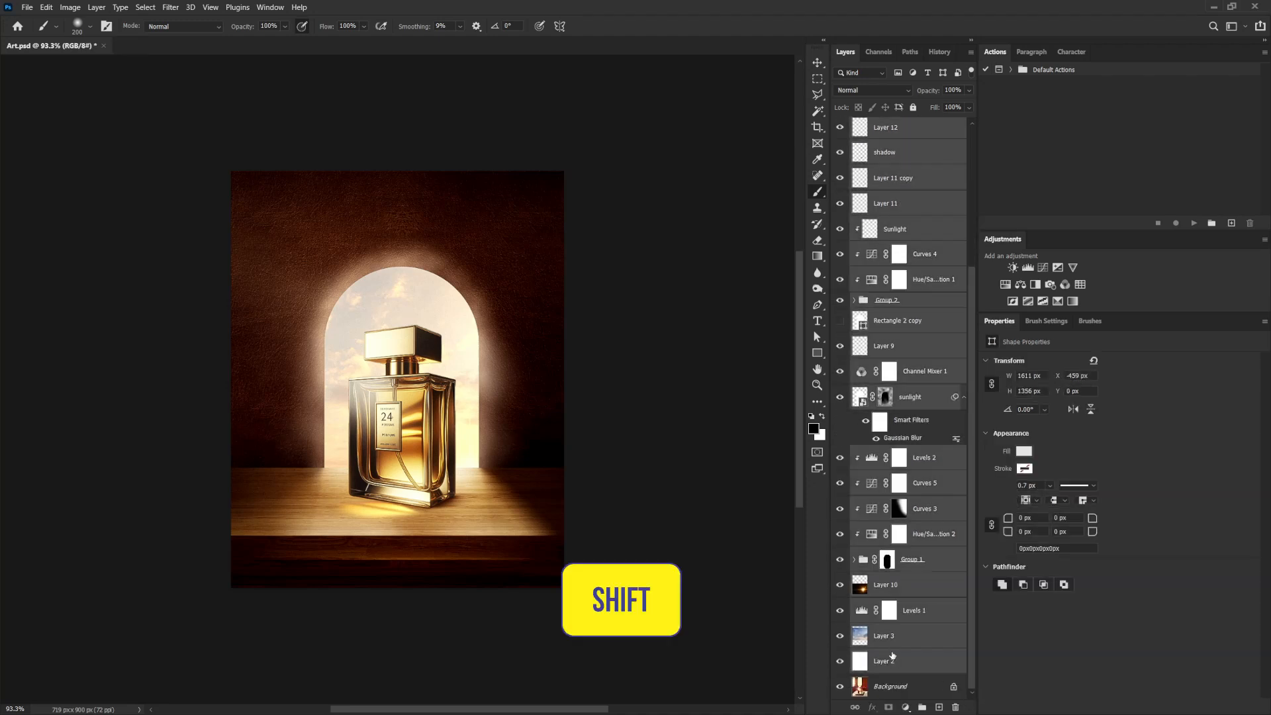
pyautogui.hotkey('ctrl', 'g')
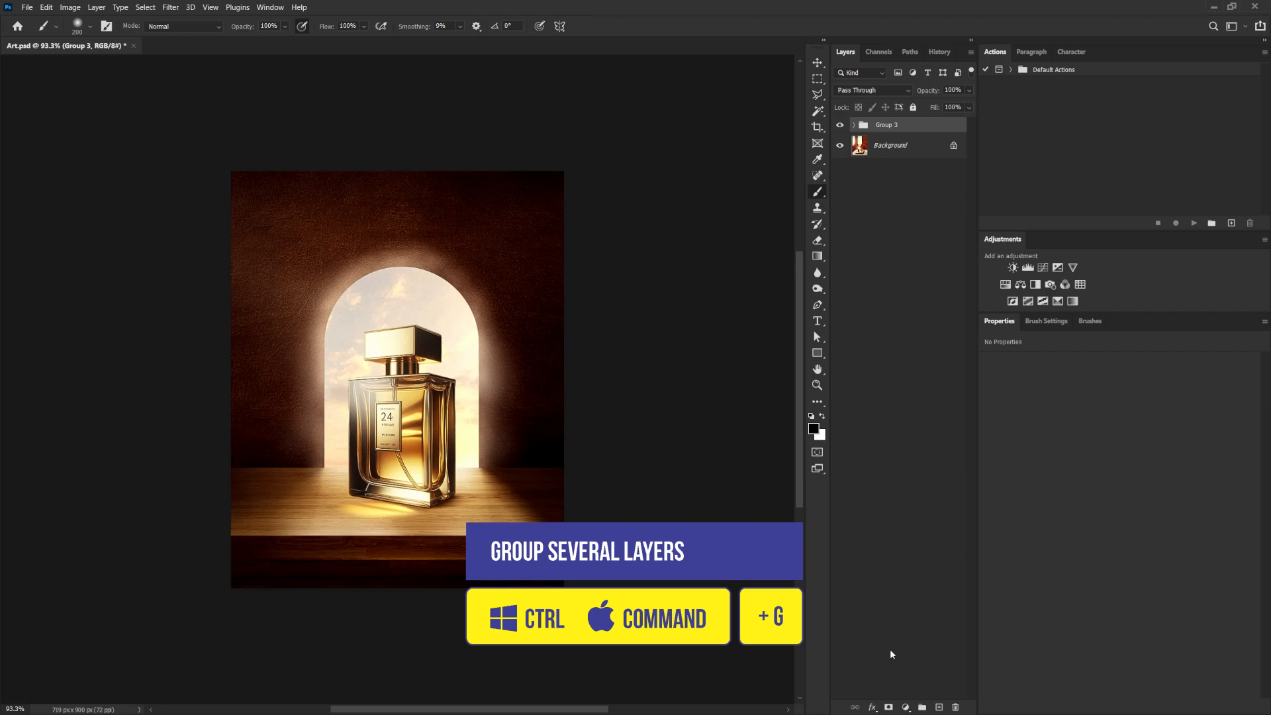
pyautogui.click(842, 126)
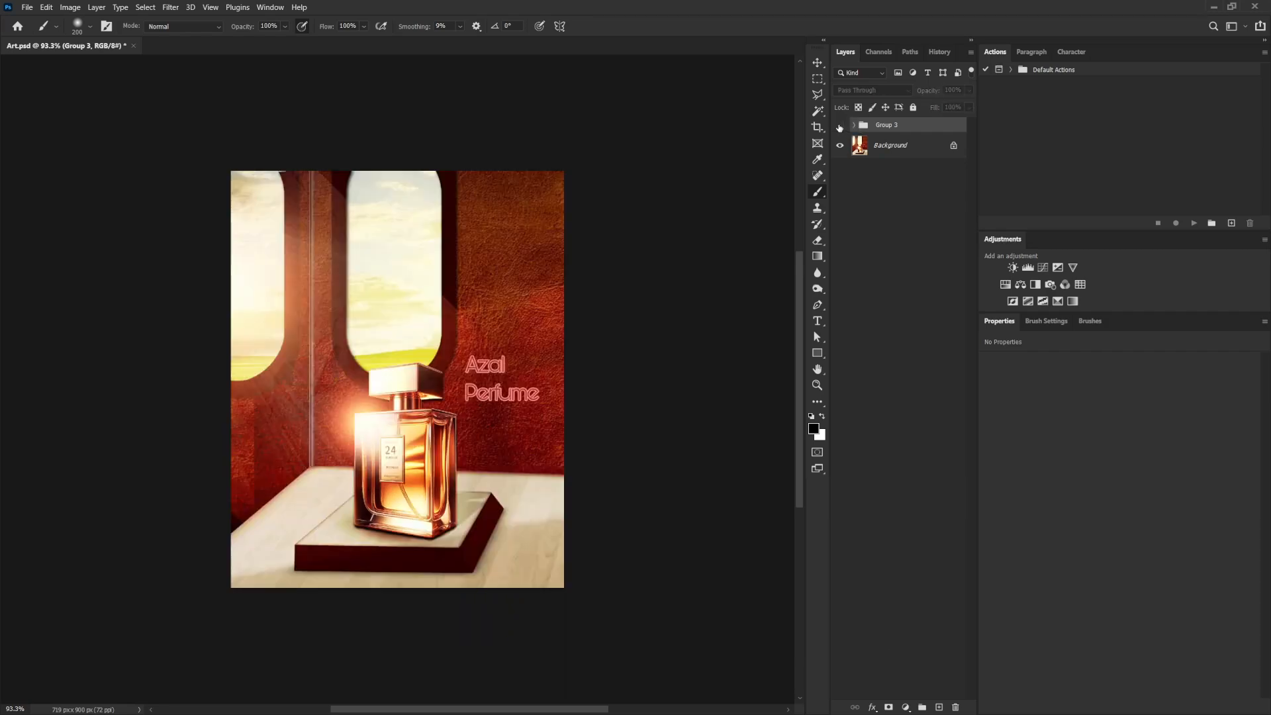